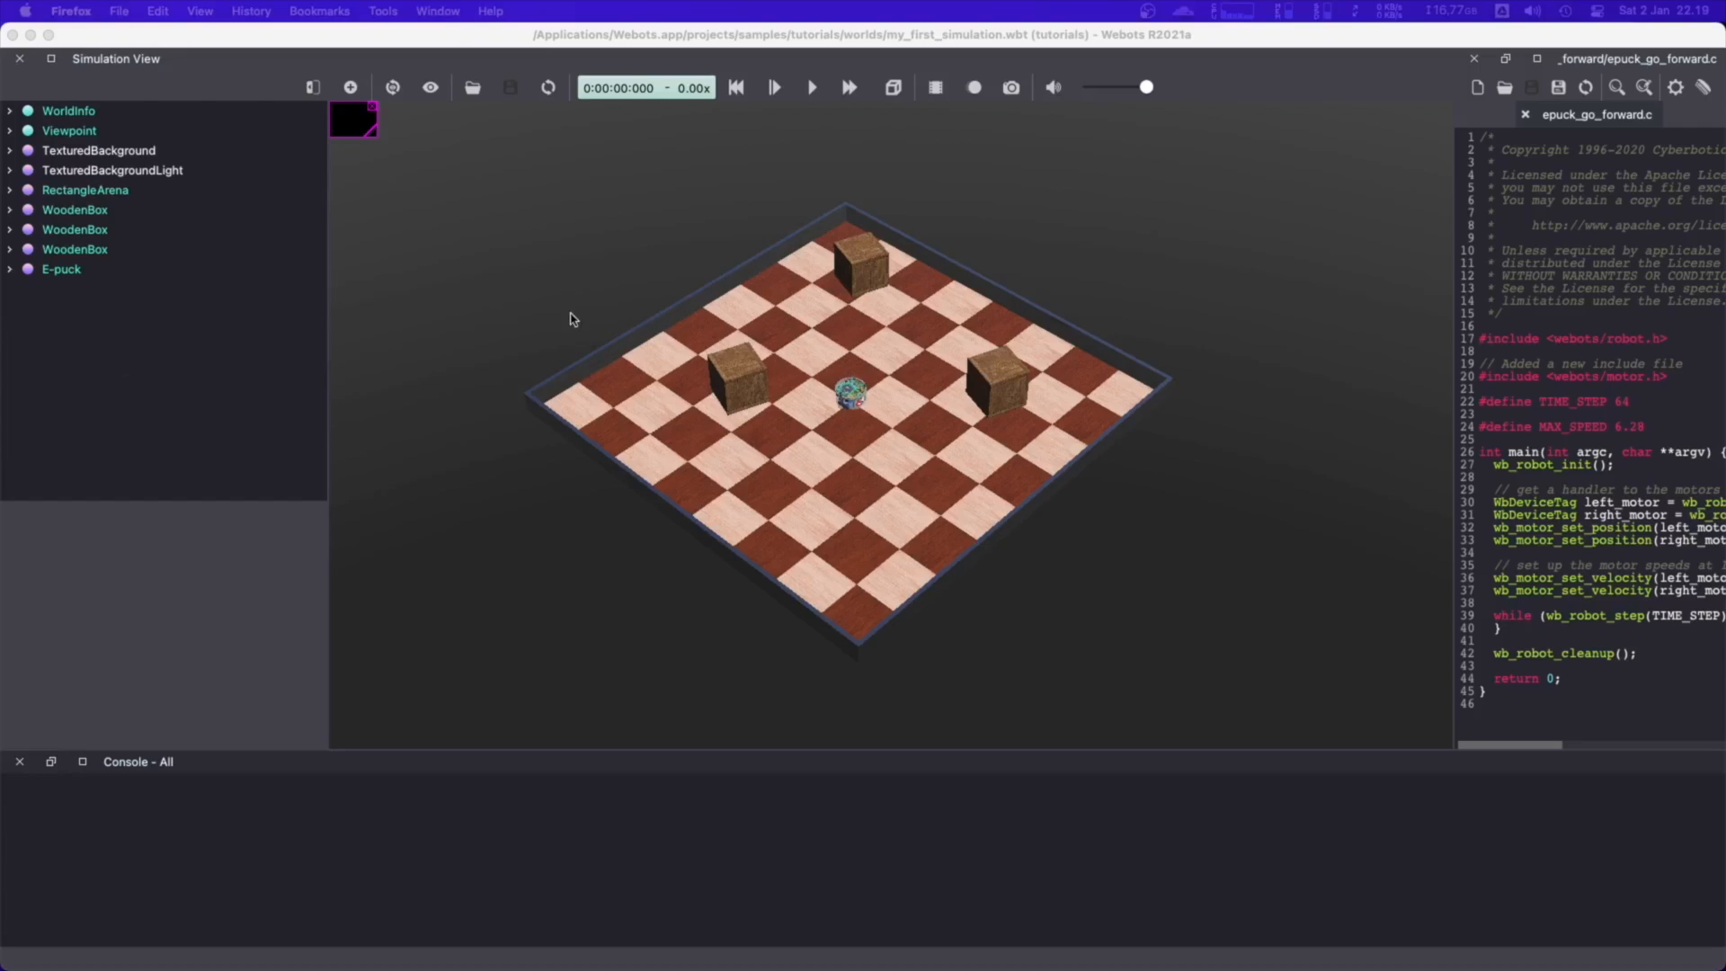
Start a new project directory with the wizard and name its folder my_project_robot inside Documents/Webots
left_click(530, 34)
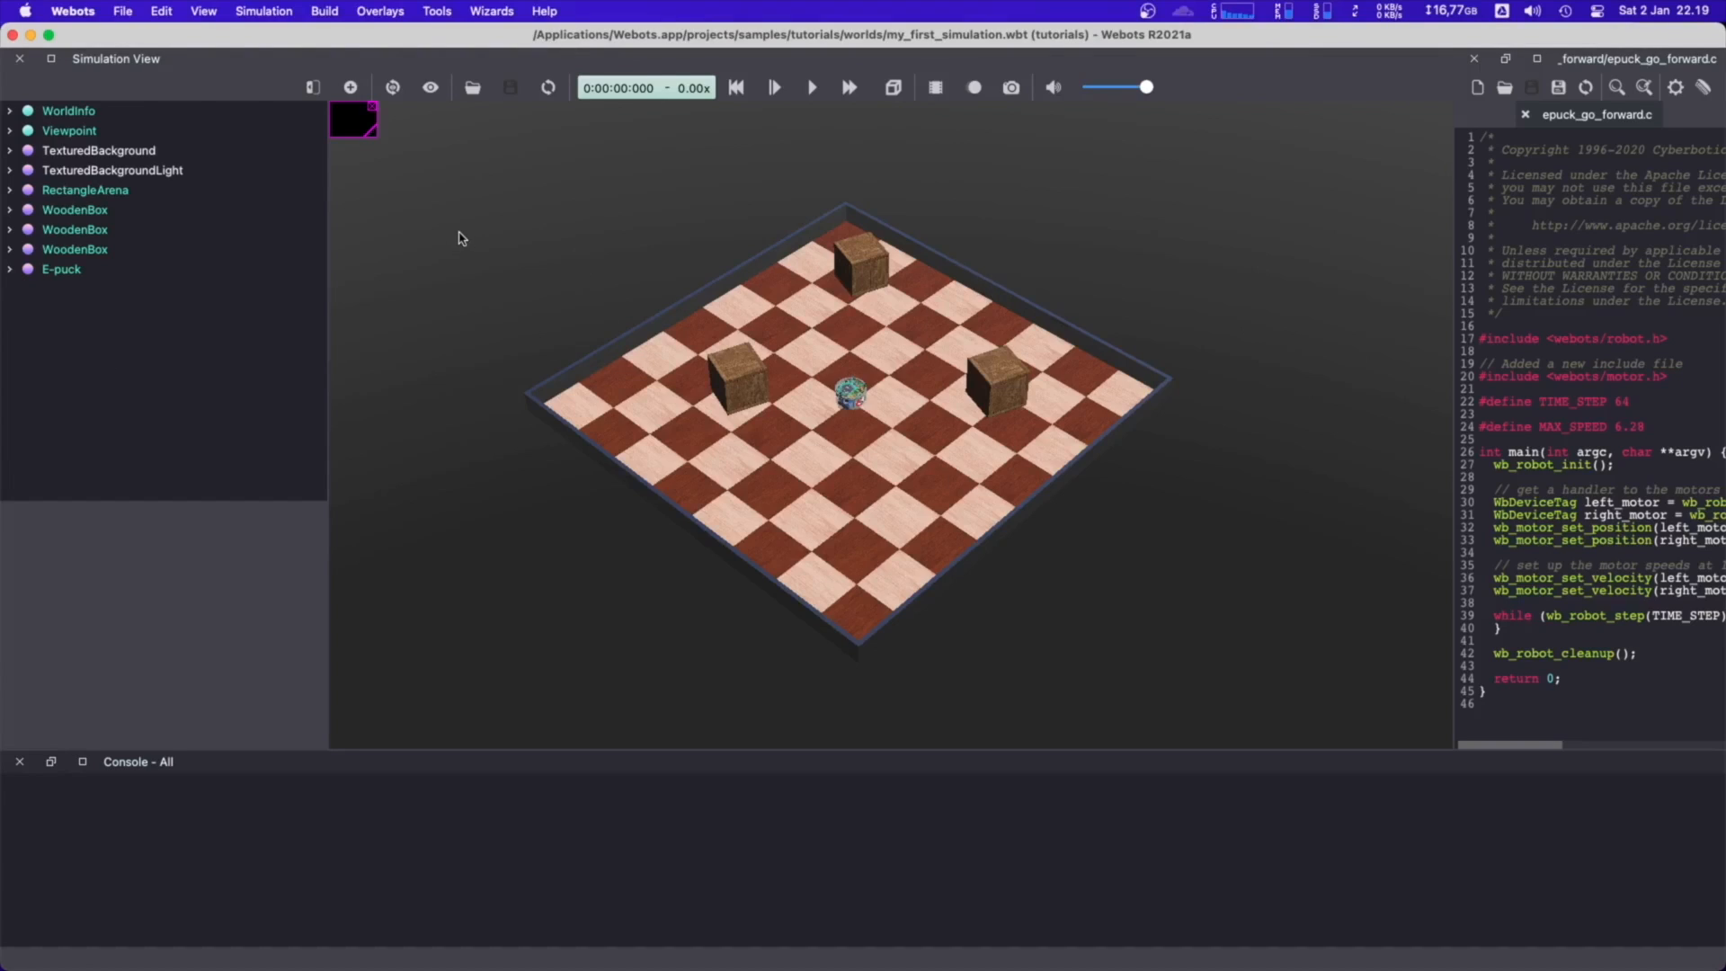
left_click(491, 11)
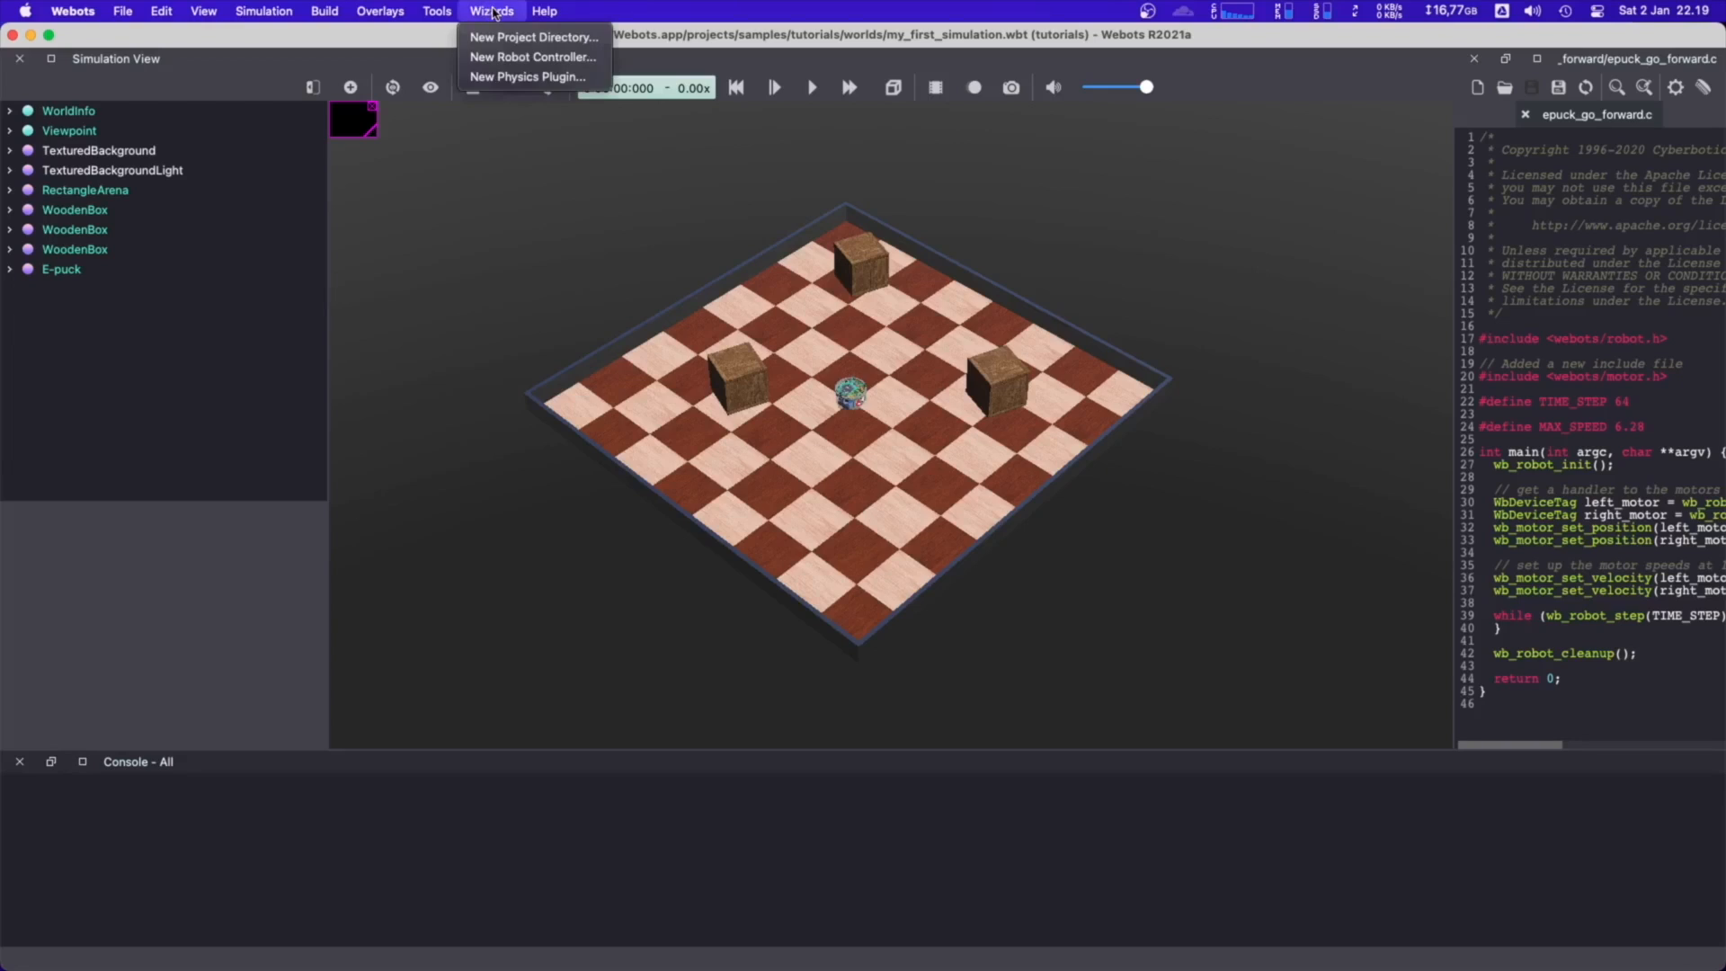
left_click(535, 37)
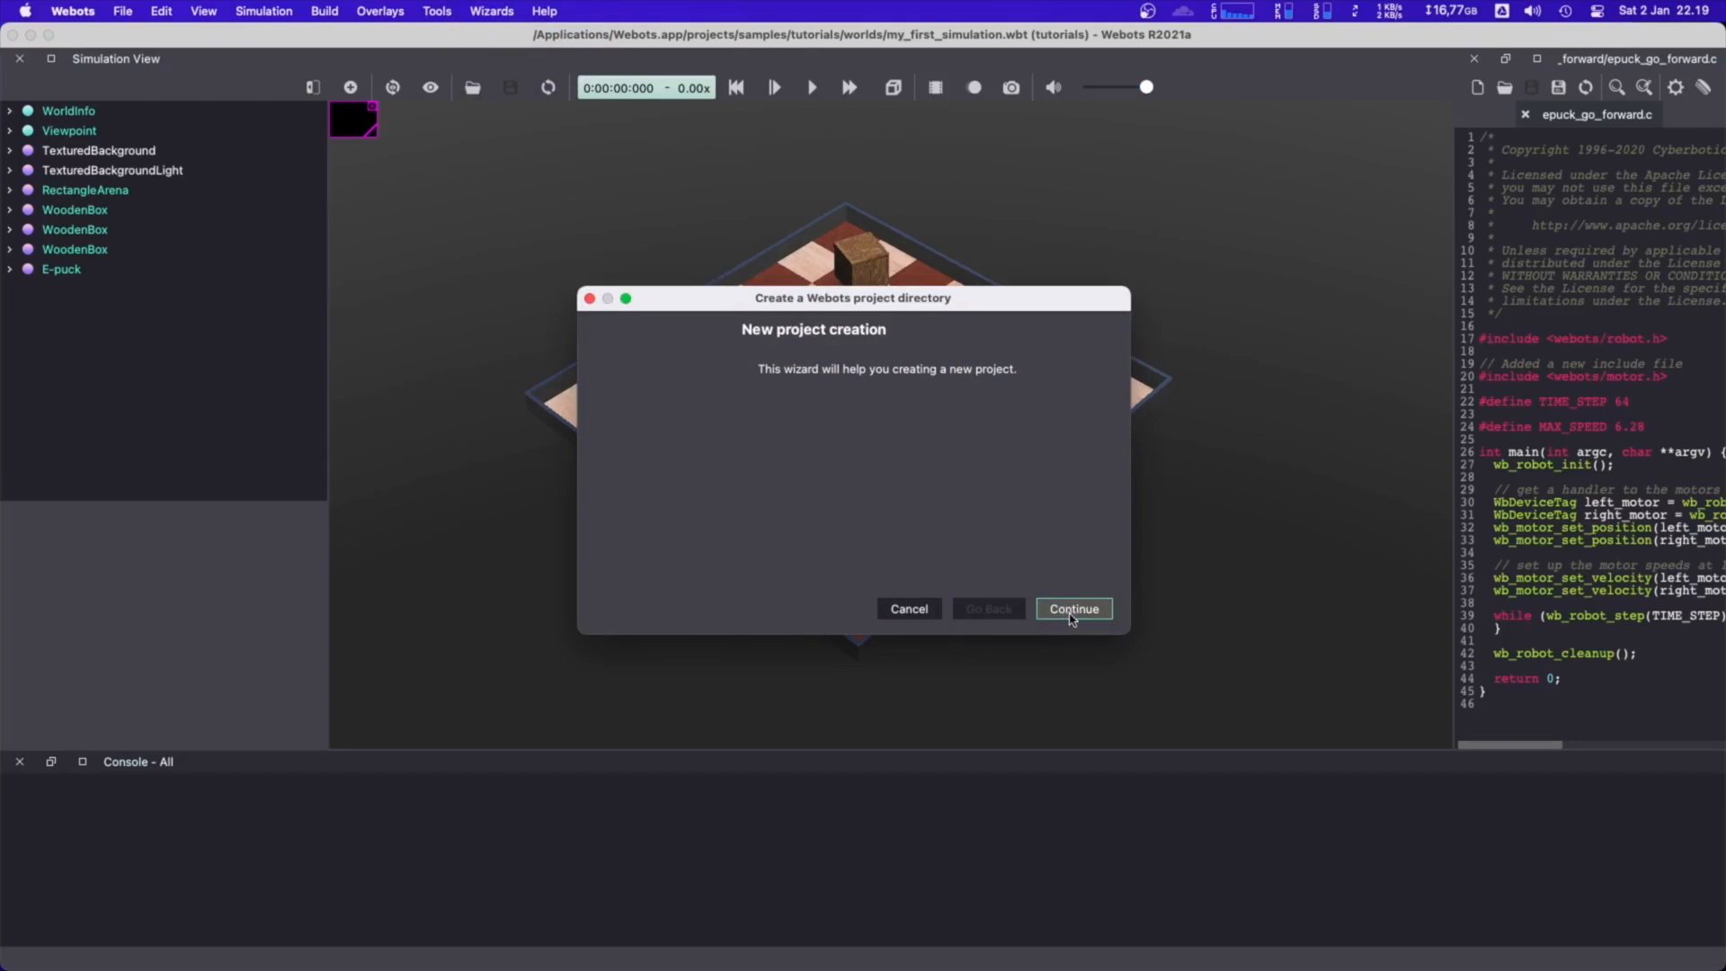
left_click(1072, 612)
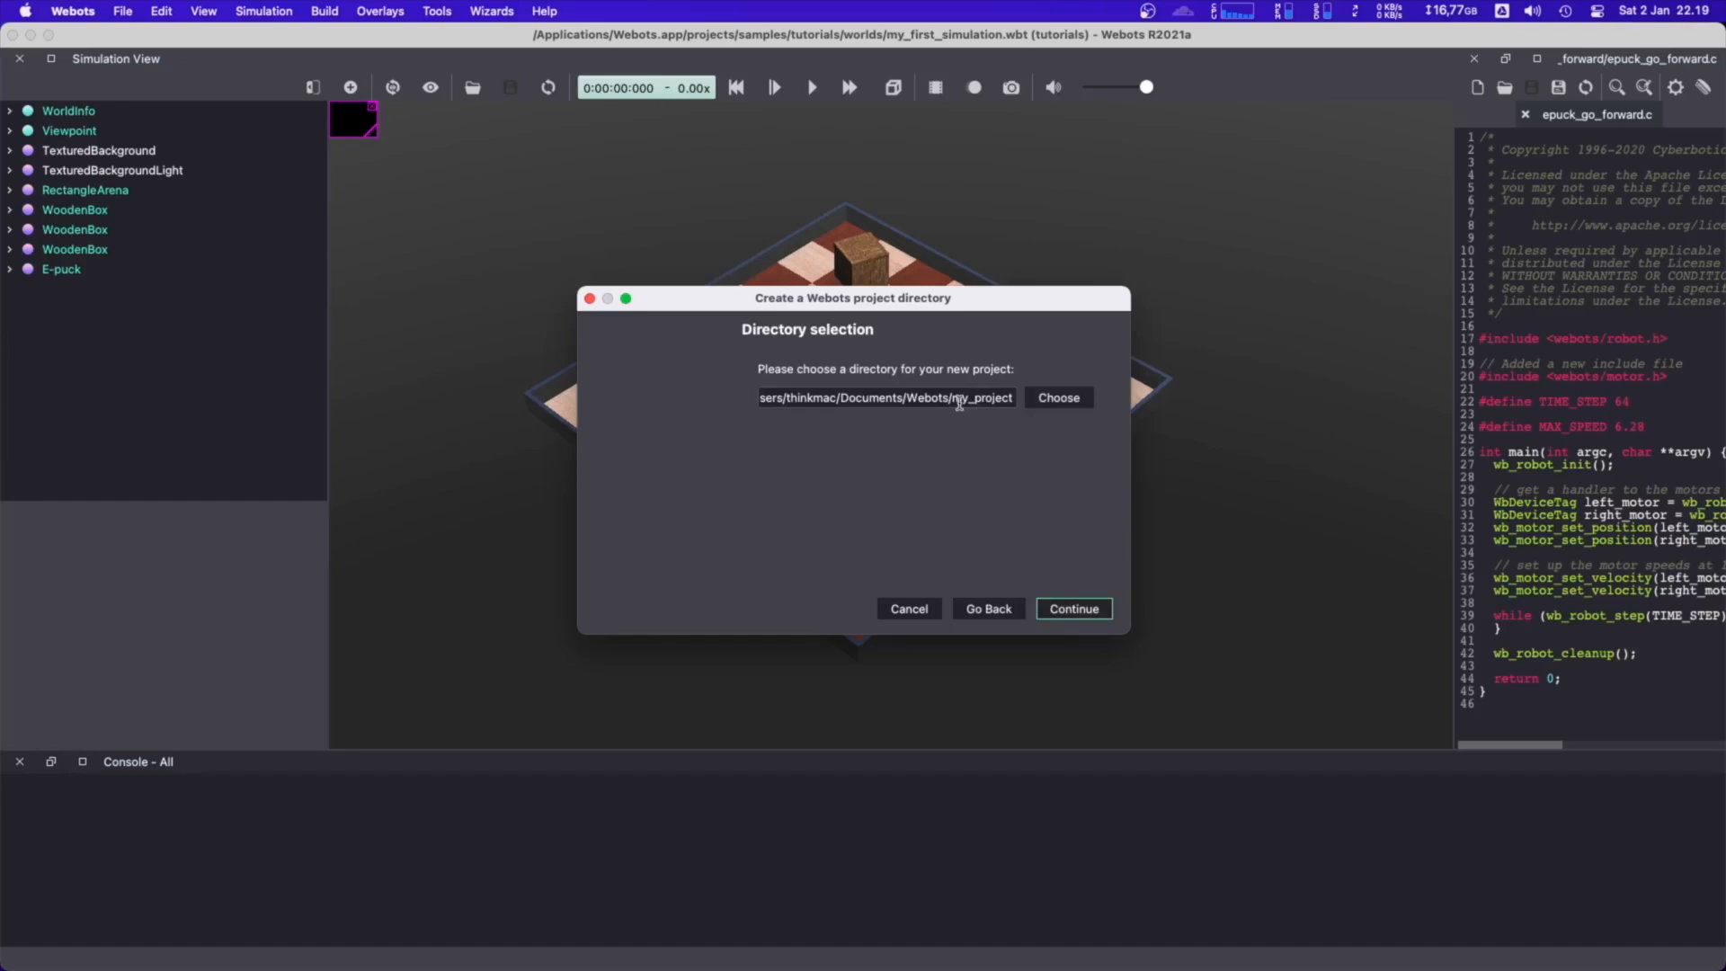
double_click(953, 398)
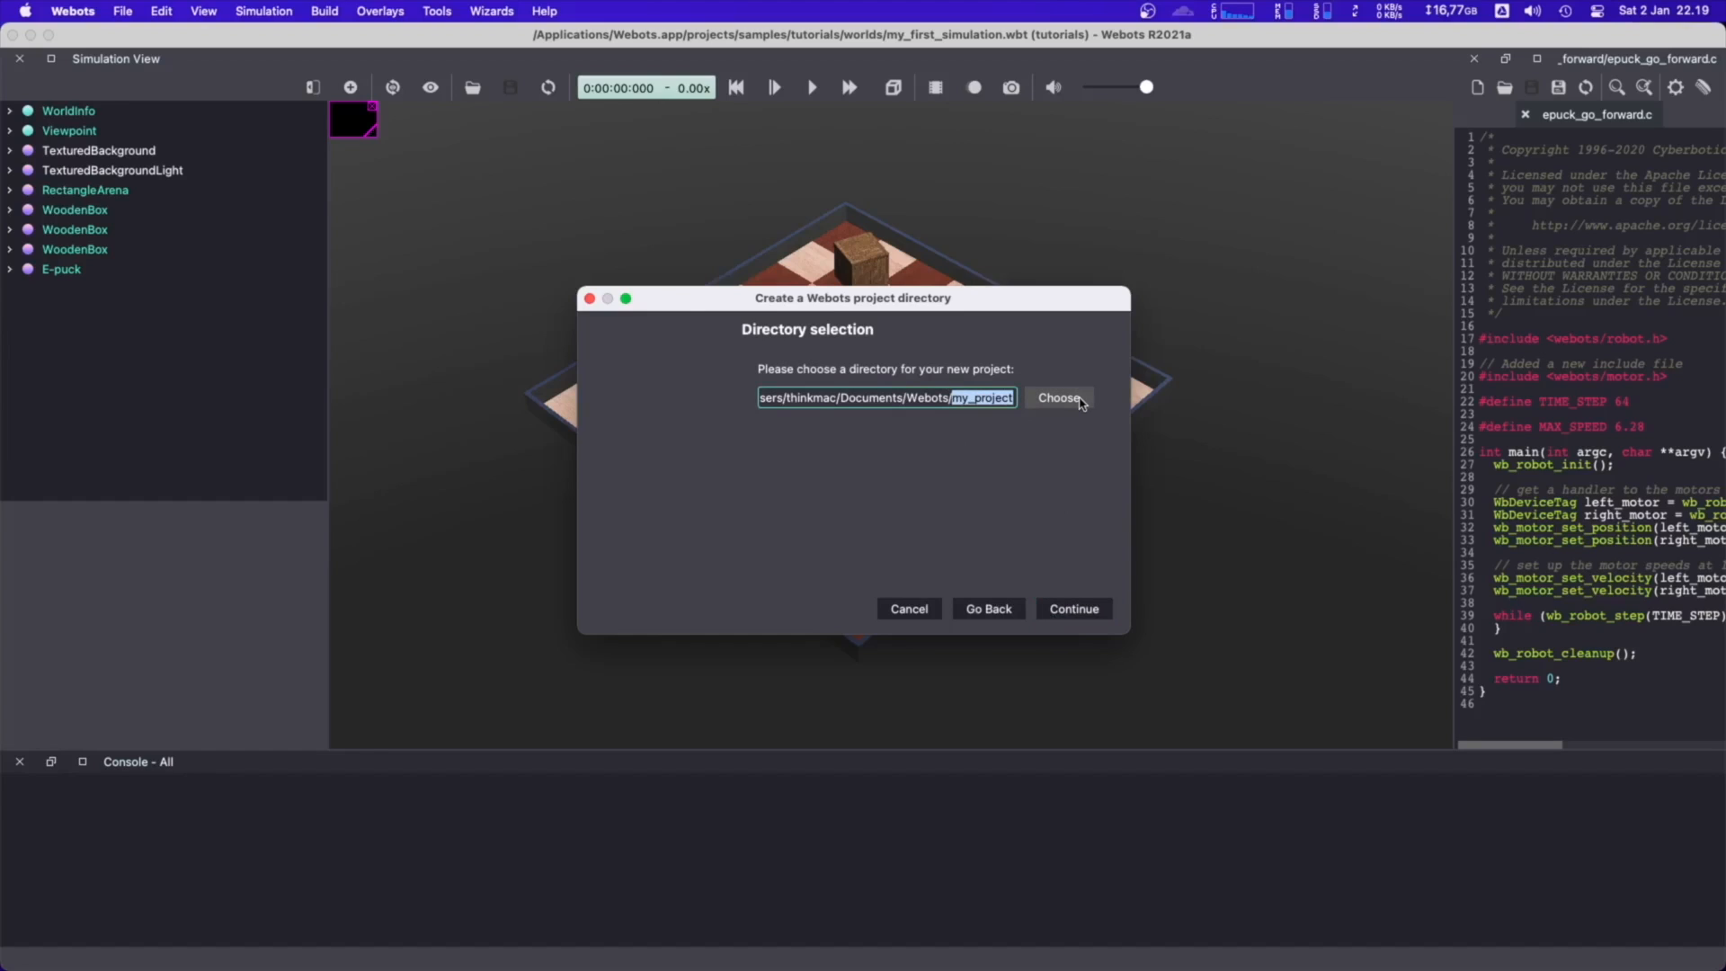
type("my_project_robot")
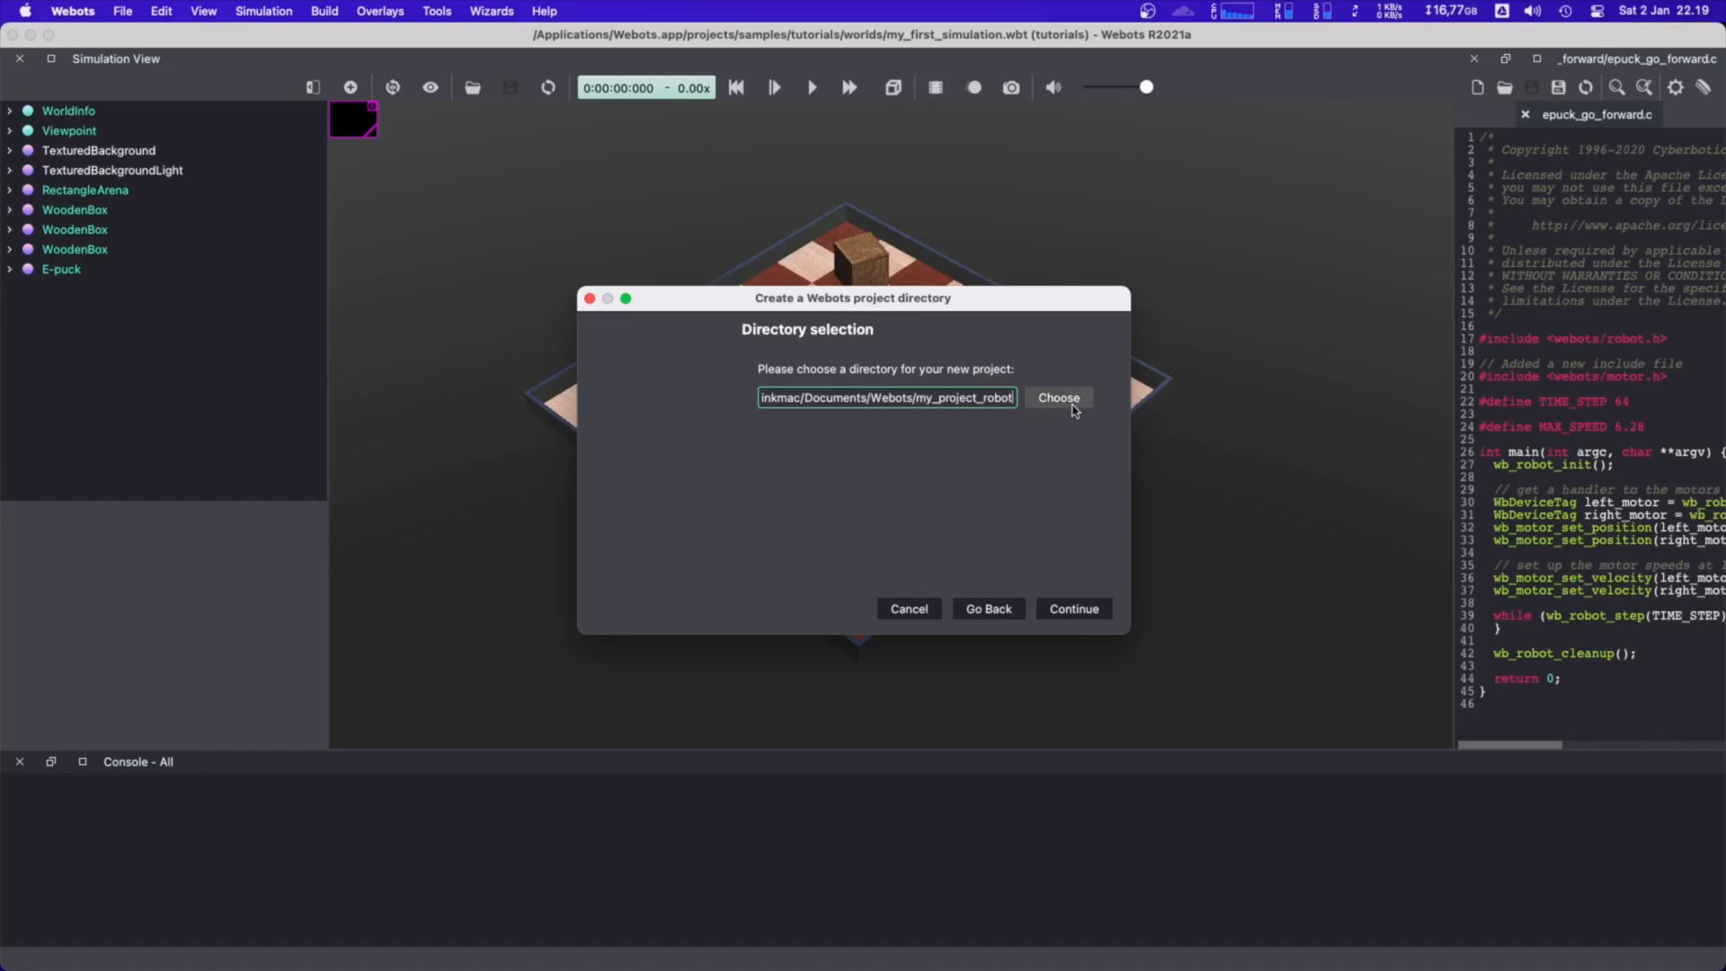
left_click_drag(779, 398, 1138, 401)
left_click(957, 398)
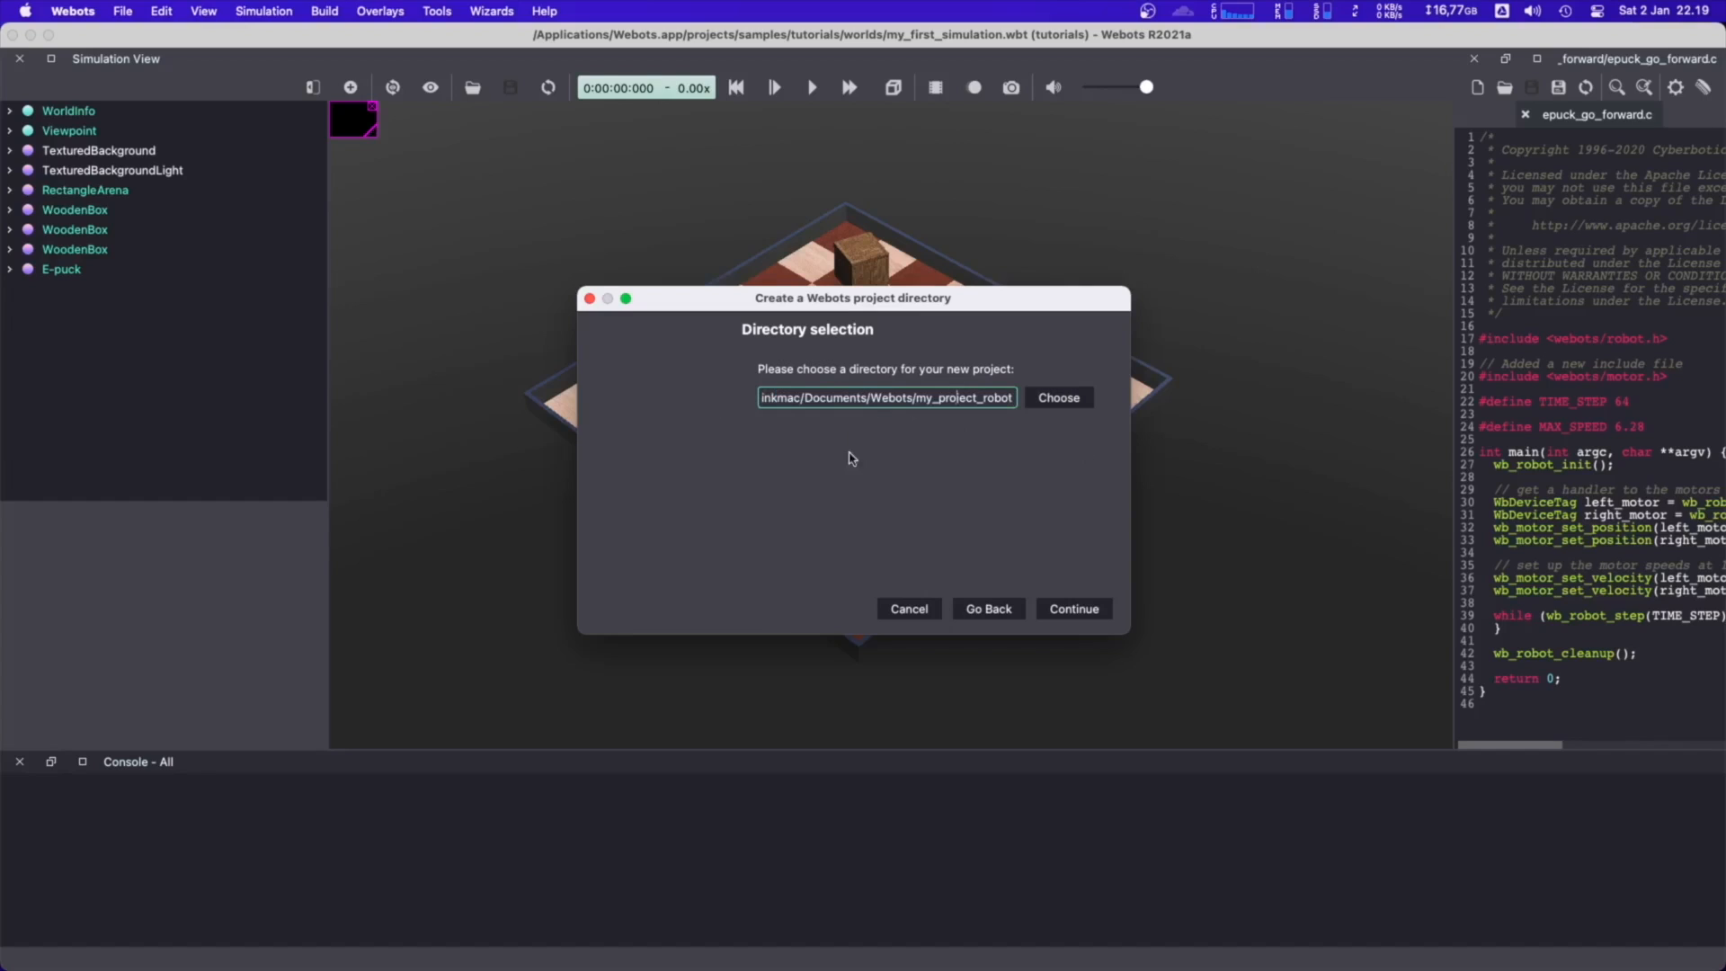
left_click(1074, 608)
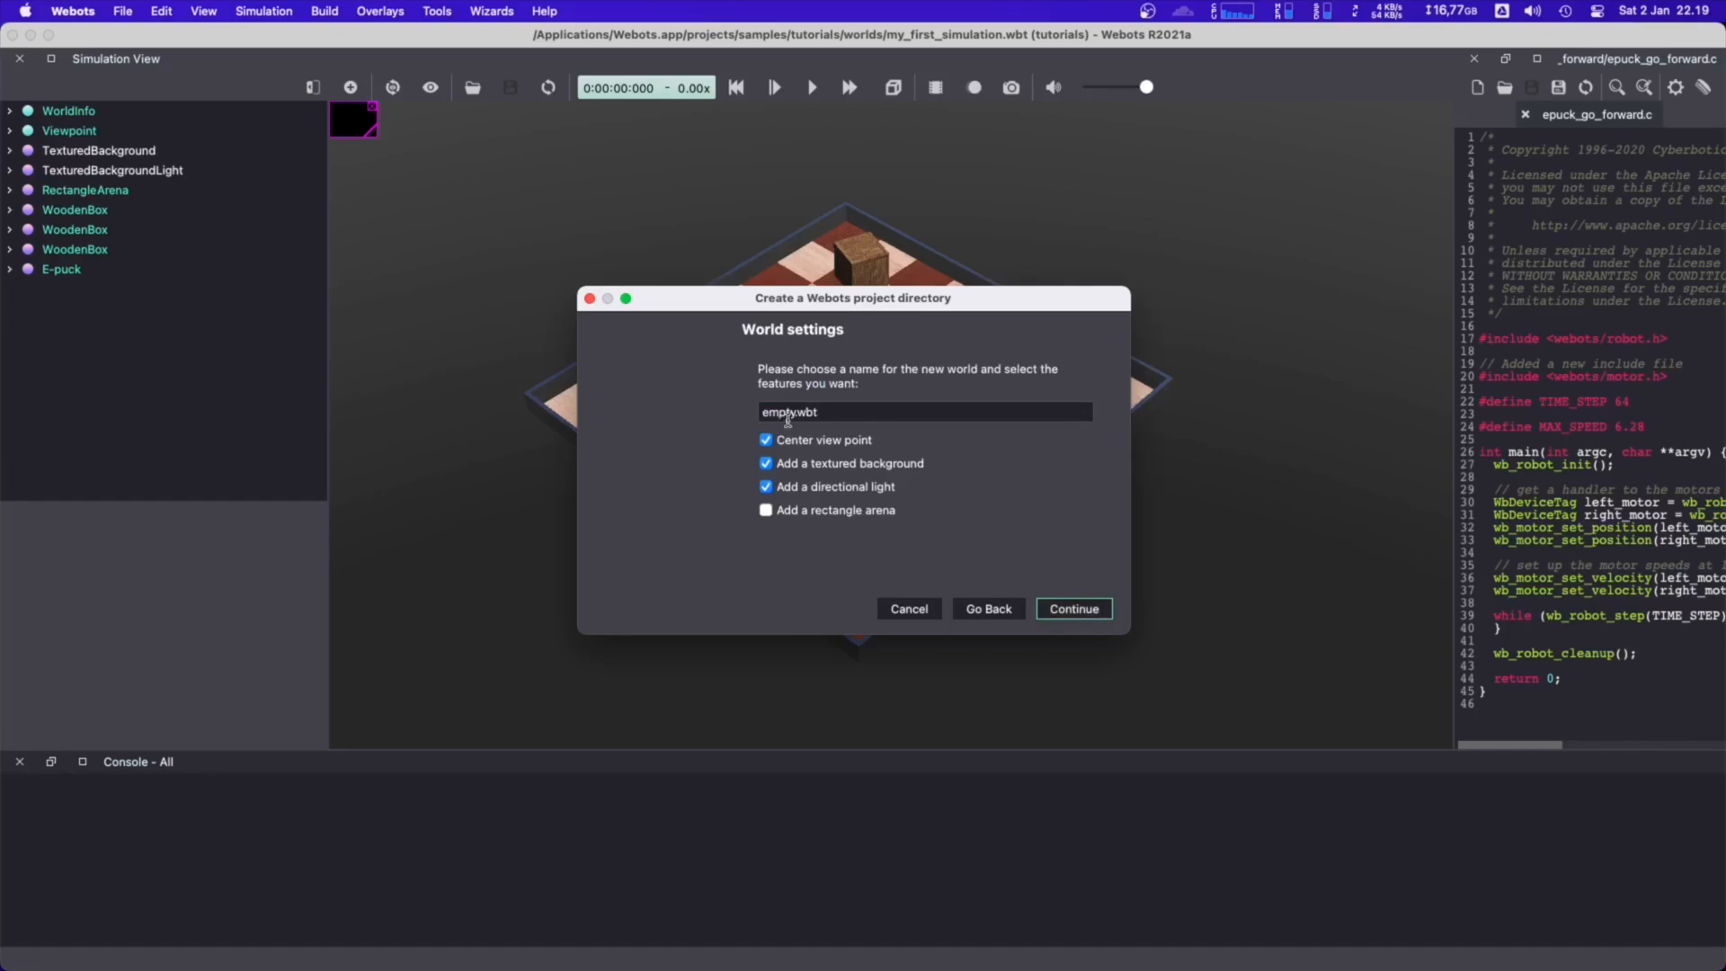
Include a rectangle arena in the new world empty.wbt and finish creating the project
left_click(769, 512)
left_click(1088, 609)
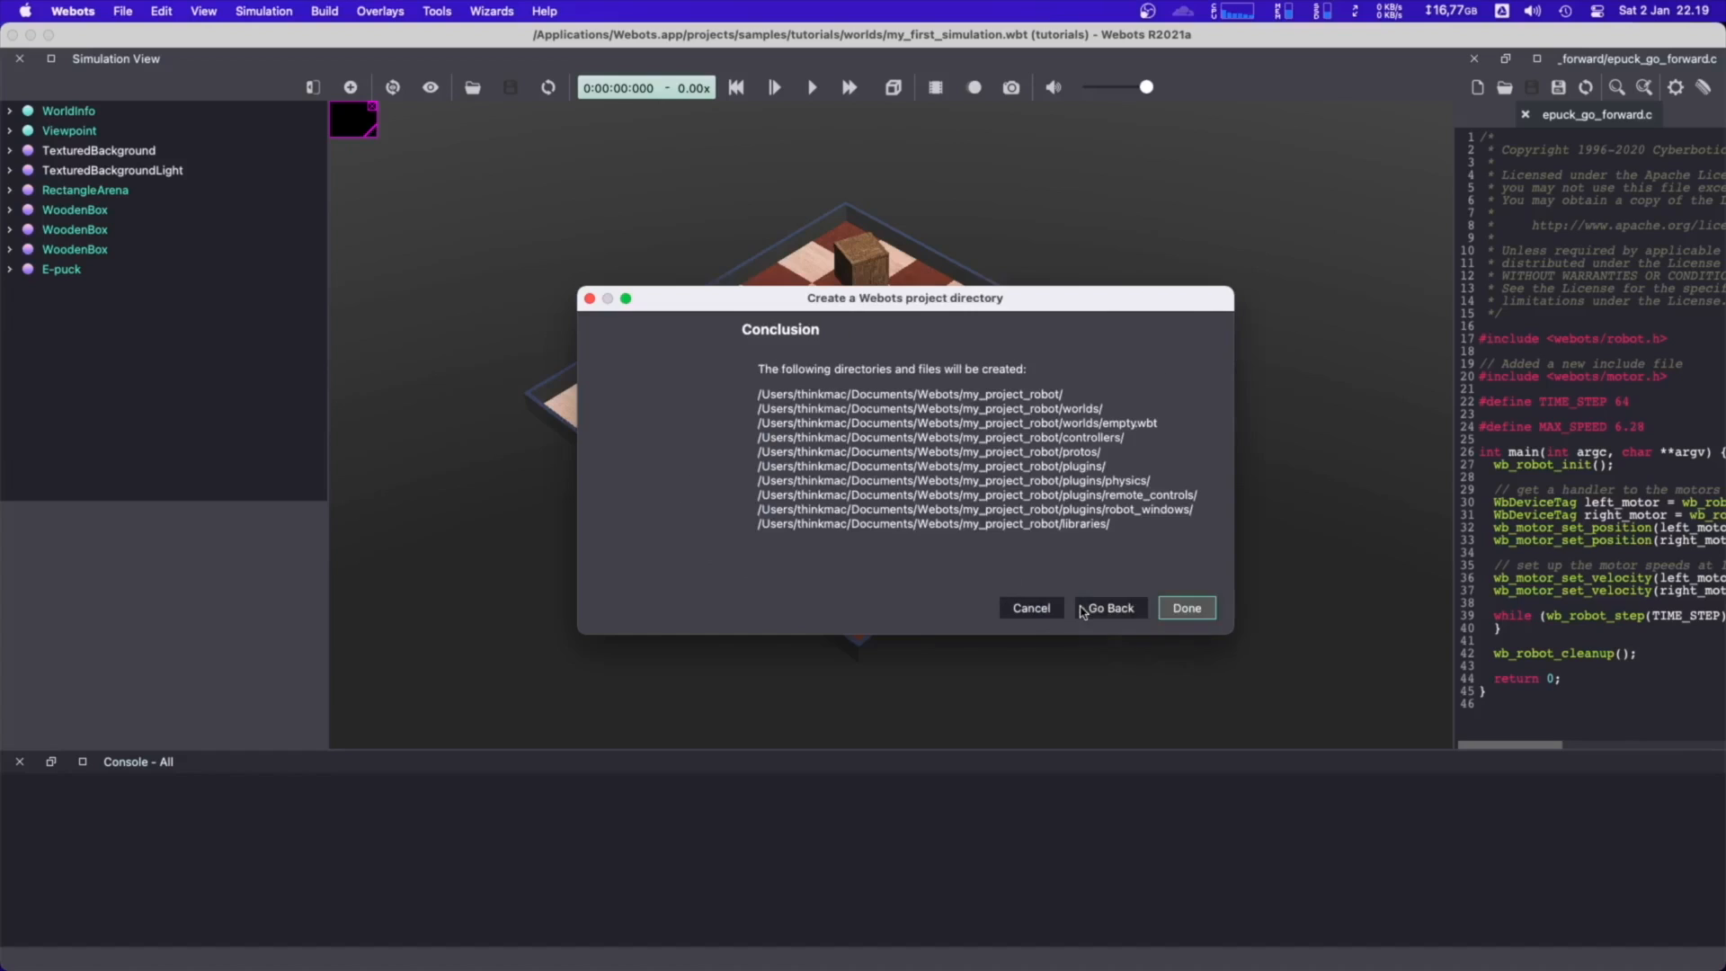
left_click(1187, 609)
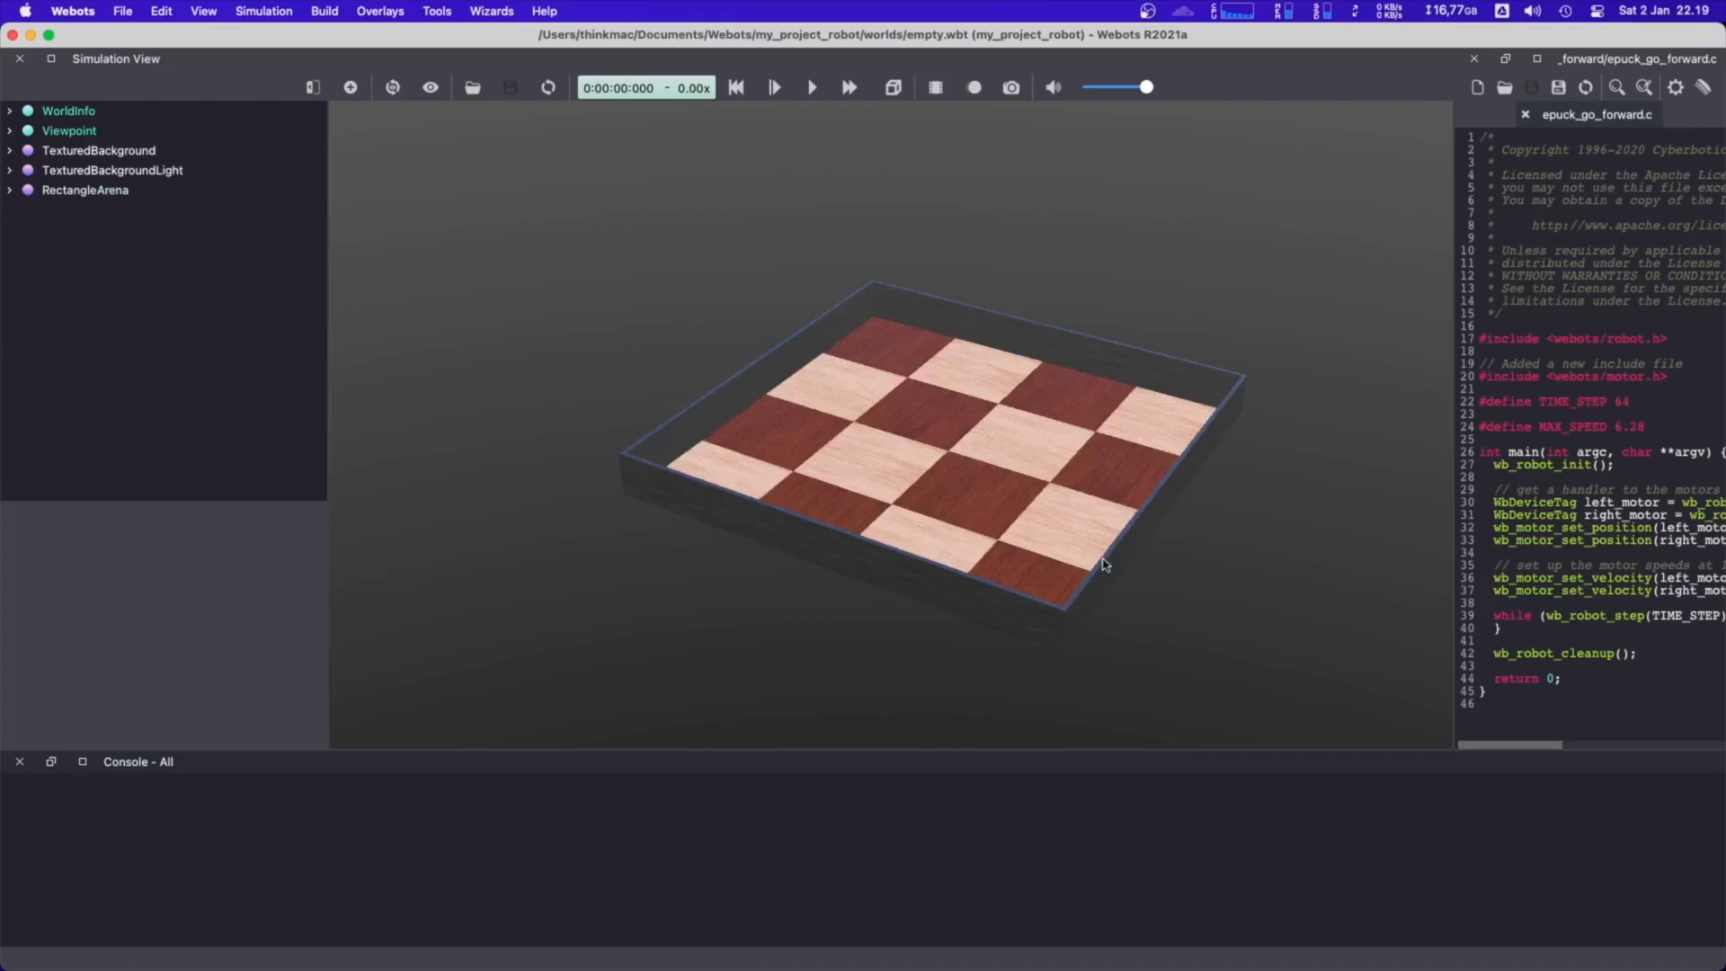
Close the epuck_go_forward.c controller file in the text editor
left_click_drag(880, 456, 783, 342)
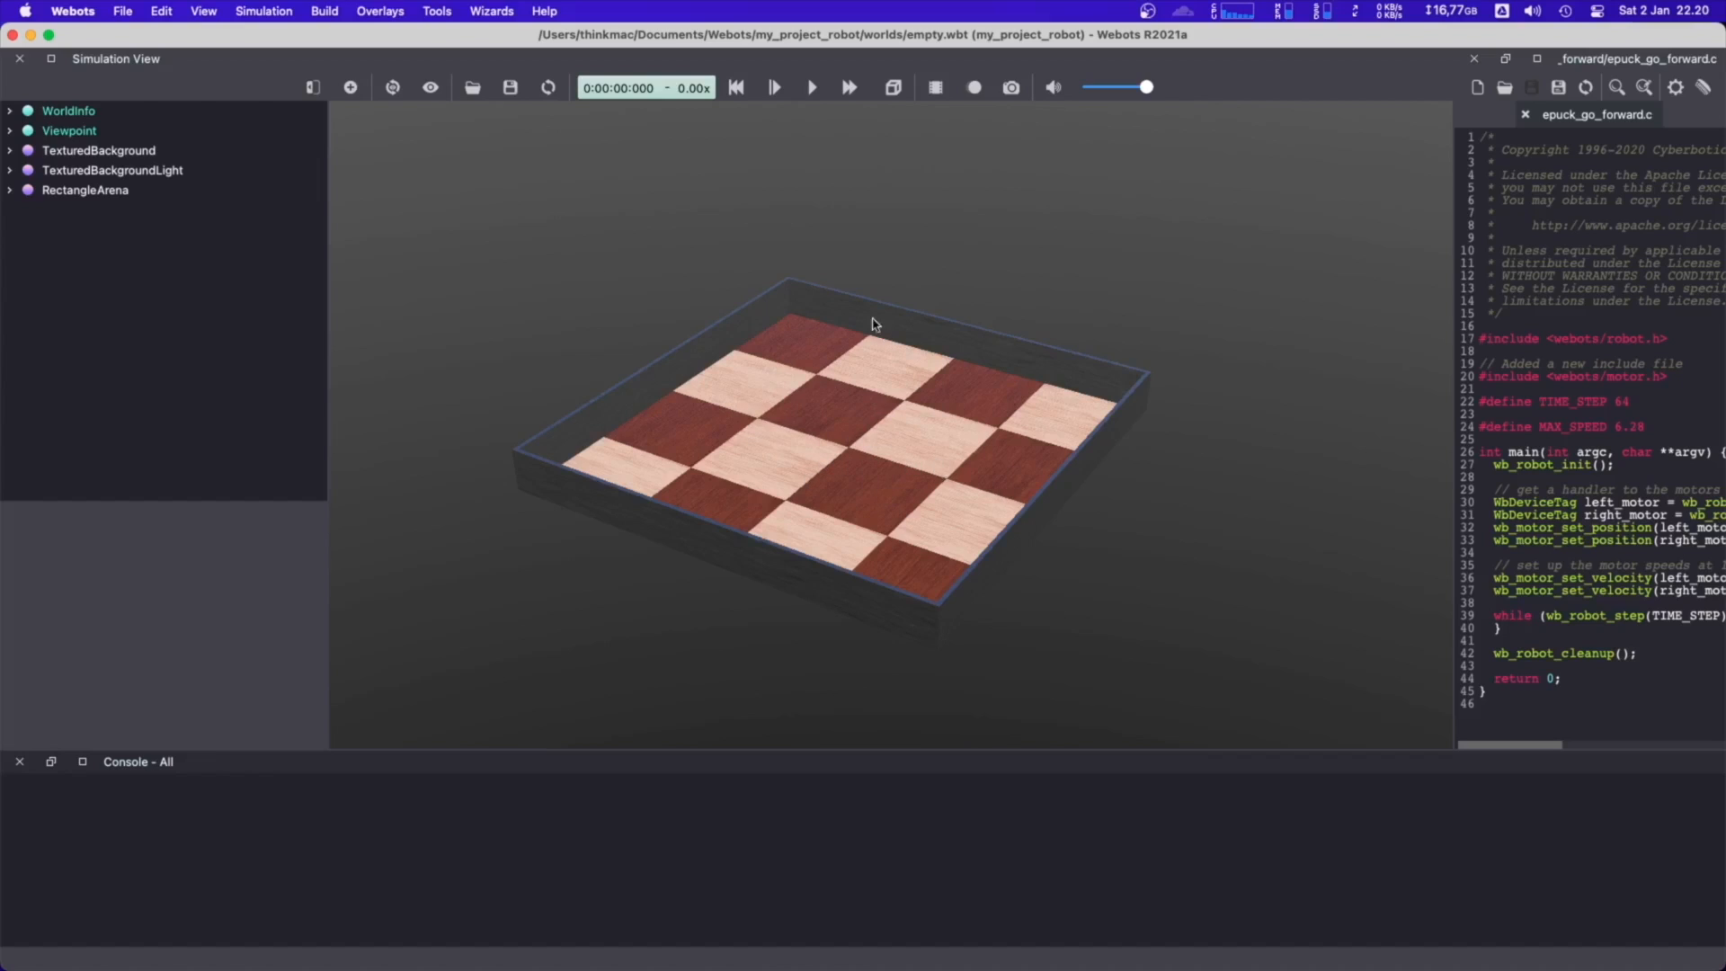
mouse_move(878, 327)
left_mouse_down()
mouse_move(1190, 239)
mouse_move(705, 232)
mouse_move(952, 329)
mouse_move(716, 324)
mouse_move(899, 327)
left_mouse_up()
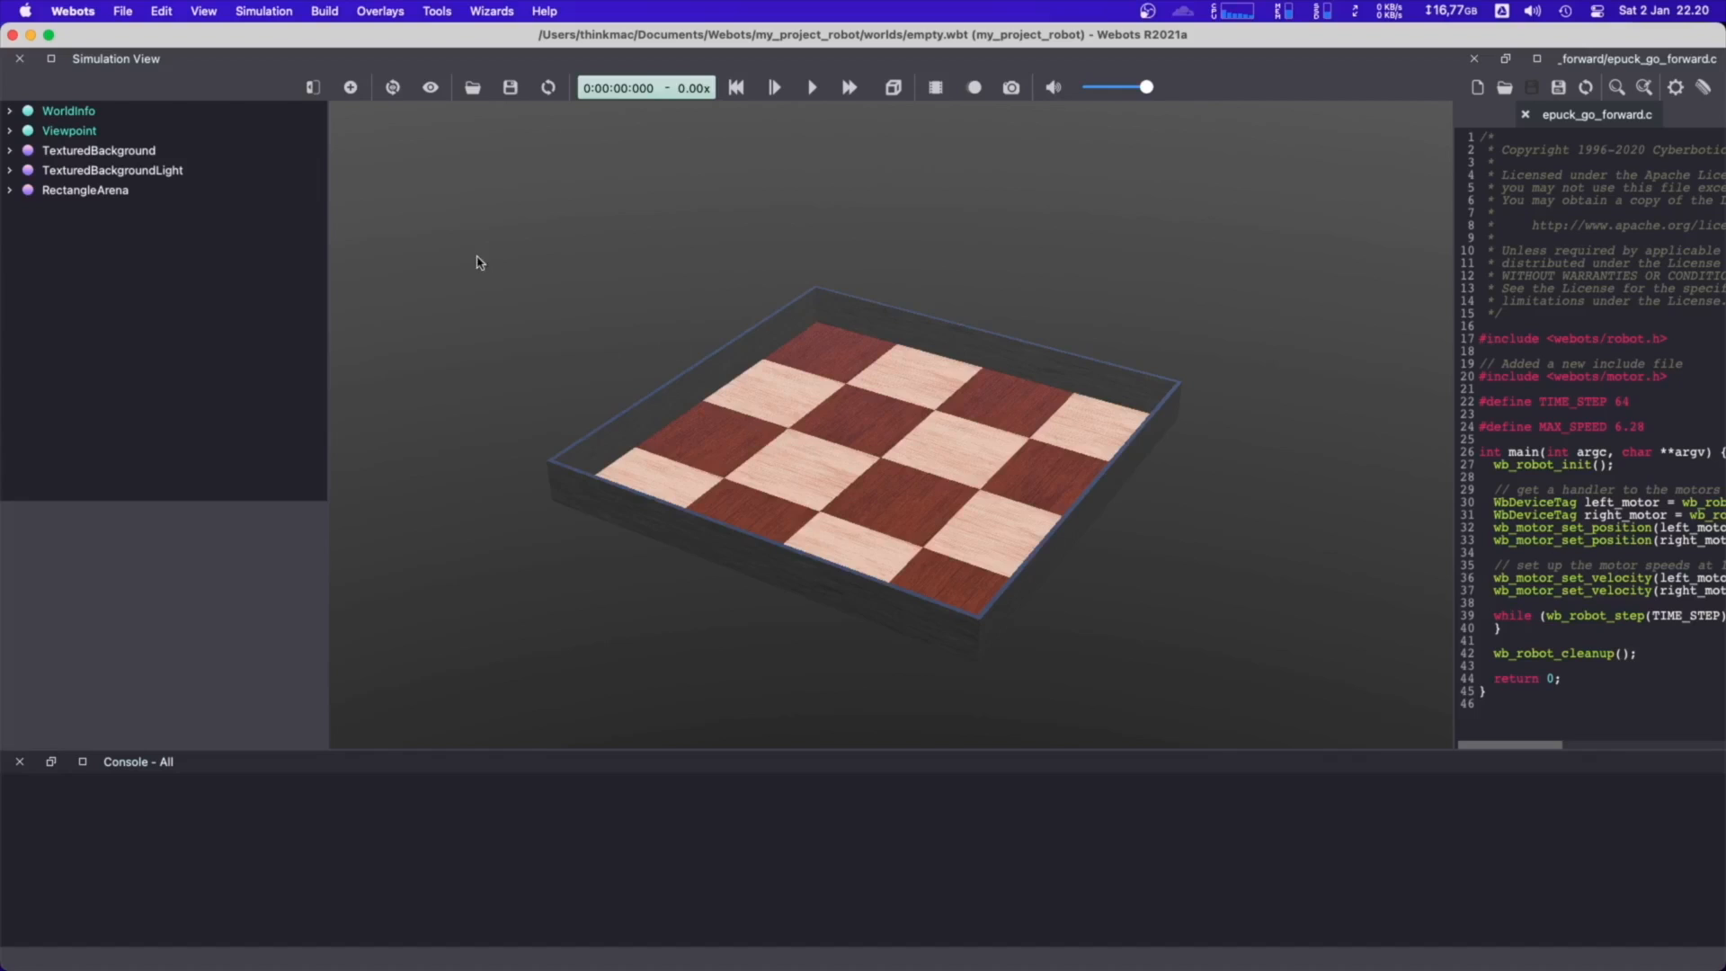
mouse_move(477, 256)
right_mouse_down()
mouse_move(709, 245)
mouse_move(447, 246)
mouse_move(493, 255)
right_mouse_up()
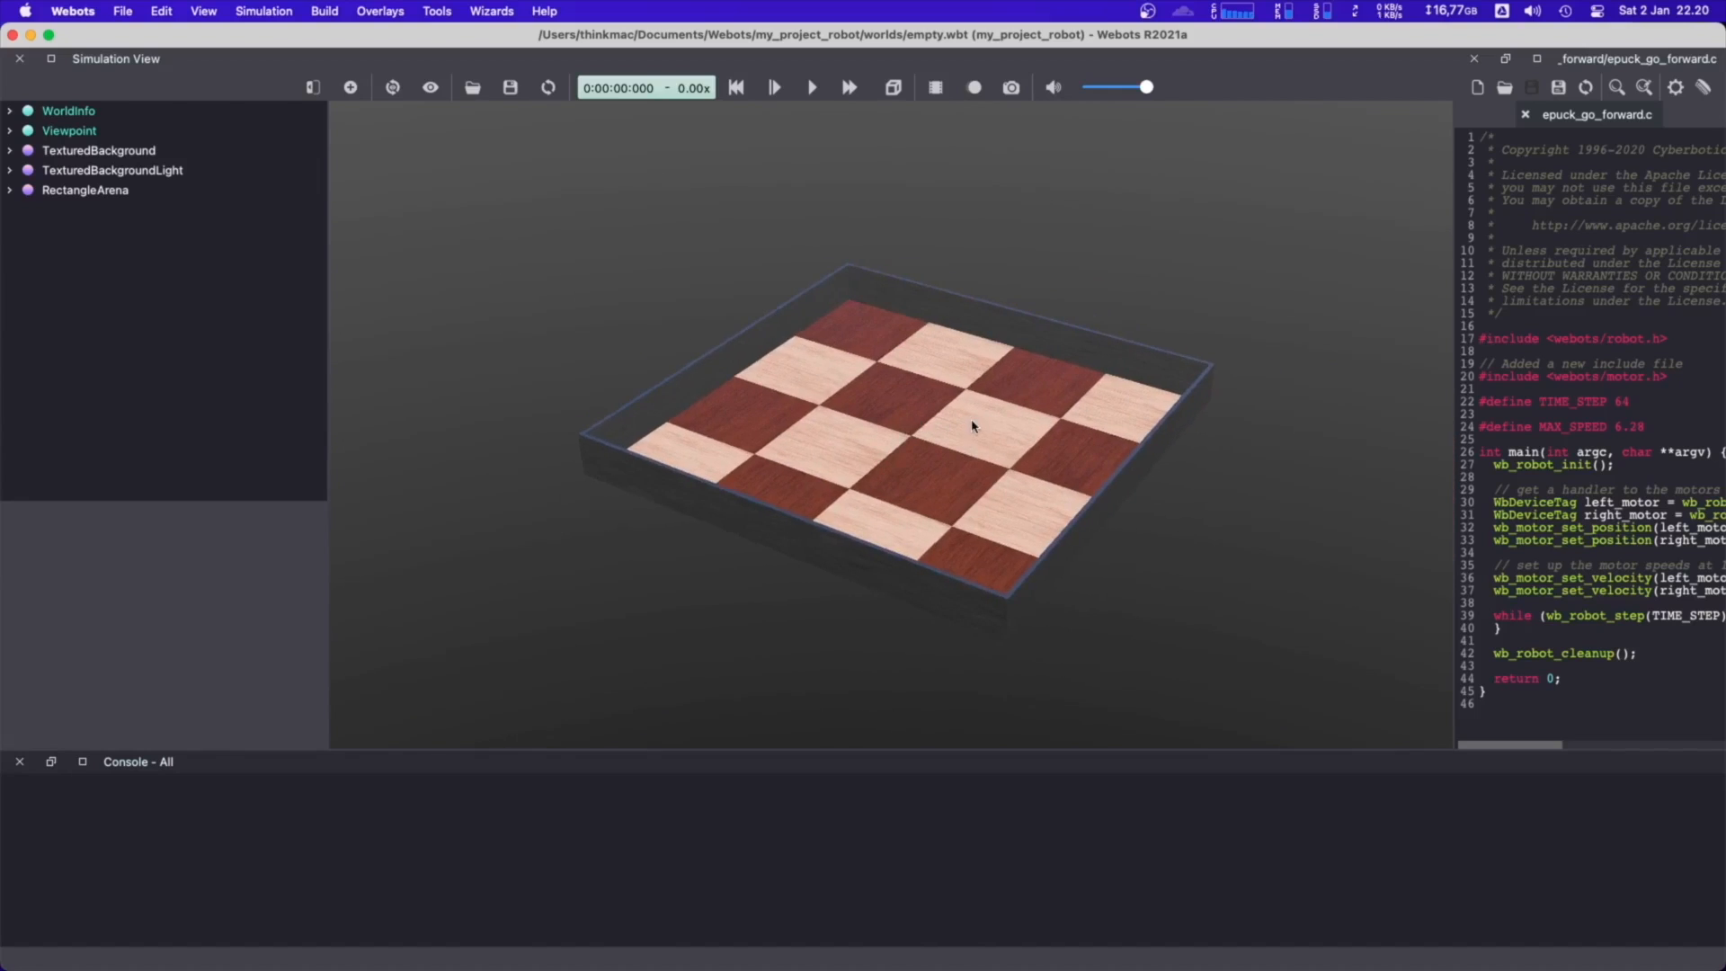
mouse_move(973, 427)
left_mouse_down()
mouse_move(956, 339)
mouse_move(1029, 366)
mouse_move(983, 444)
mouse_move(956, 447)
mouse_move(983, 432)
mouse_move(913, 401)
mouse_move(955, 412)
left_mouse_up()
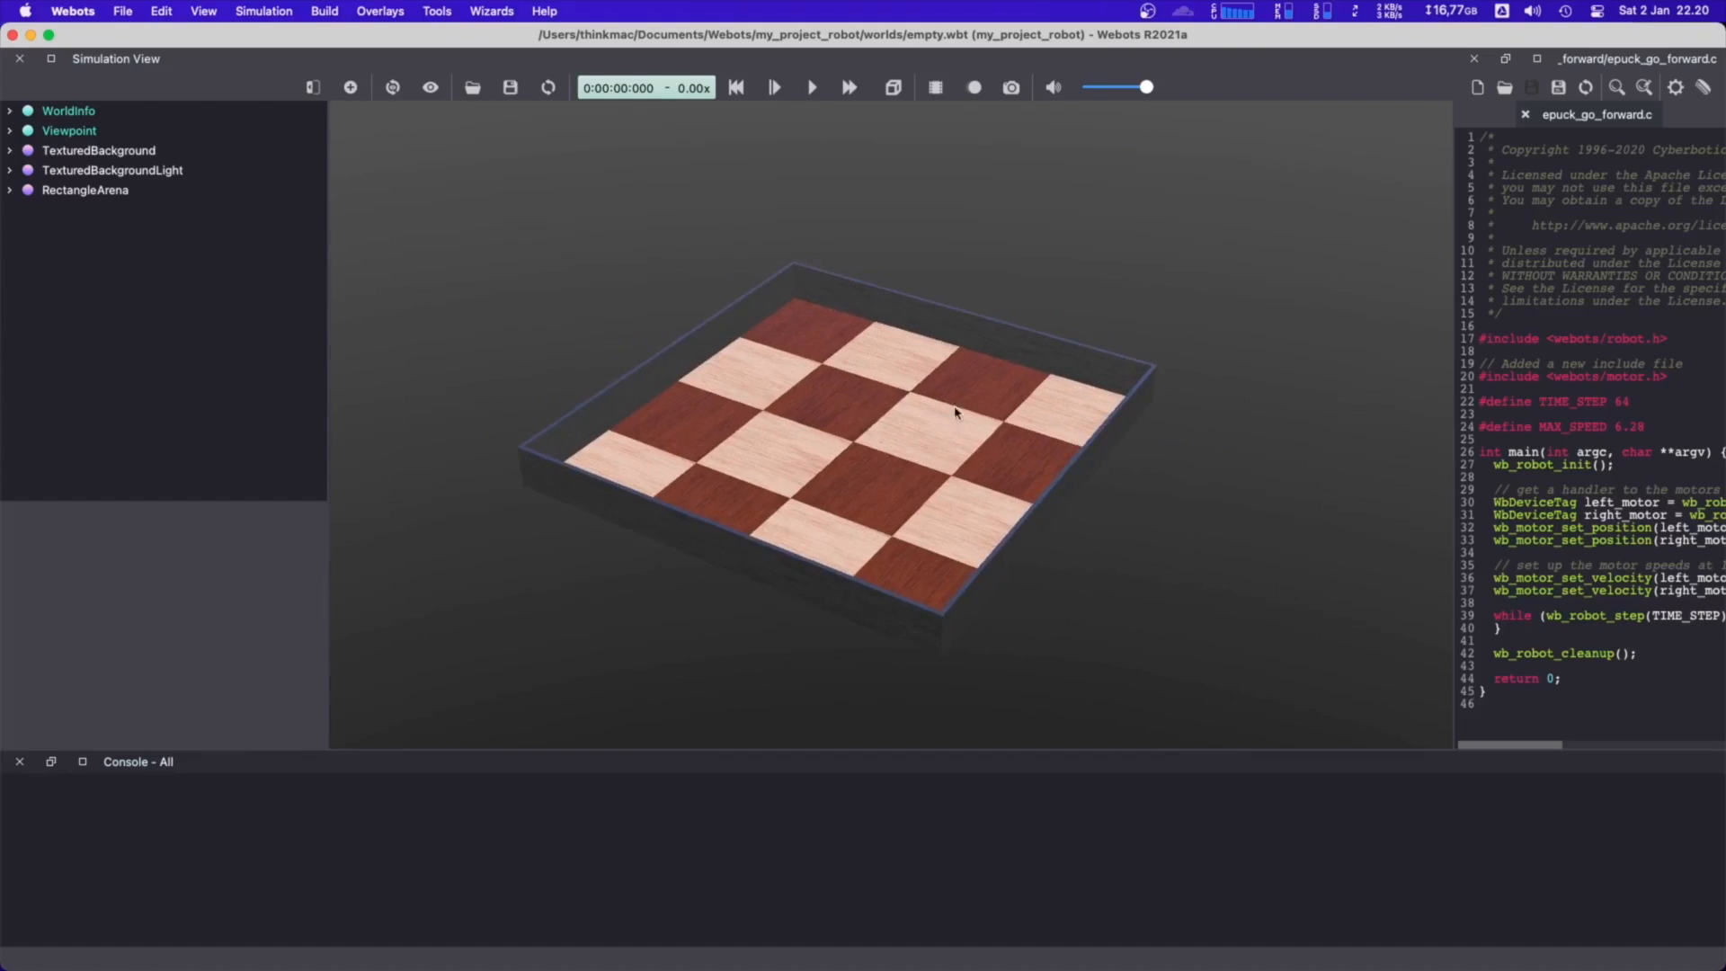
left_click(1526, 115)
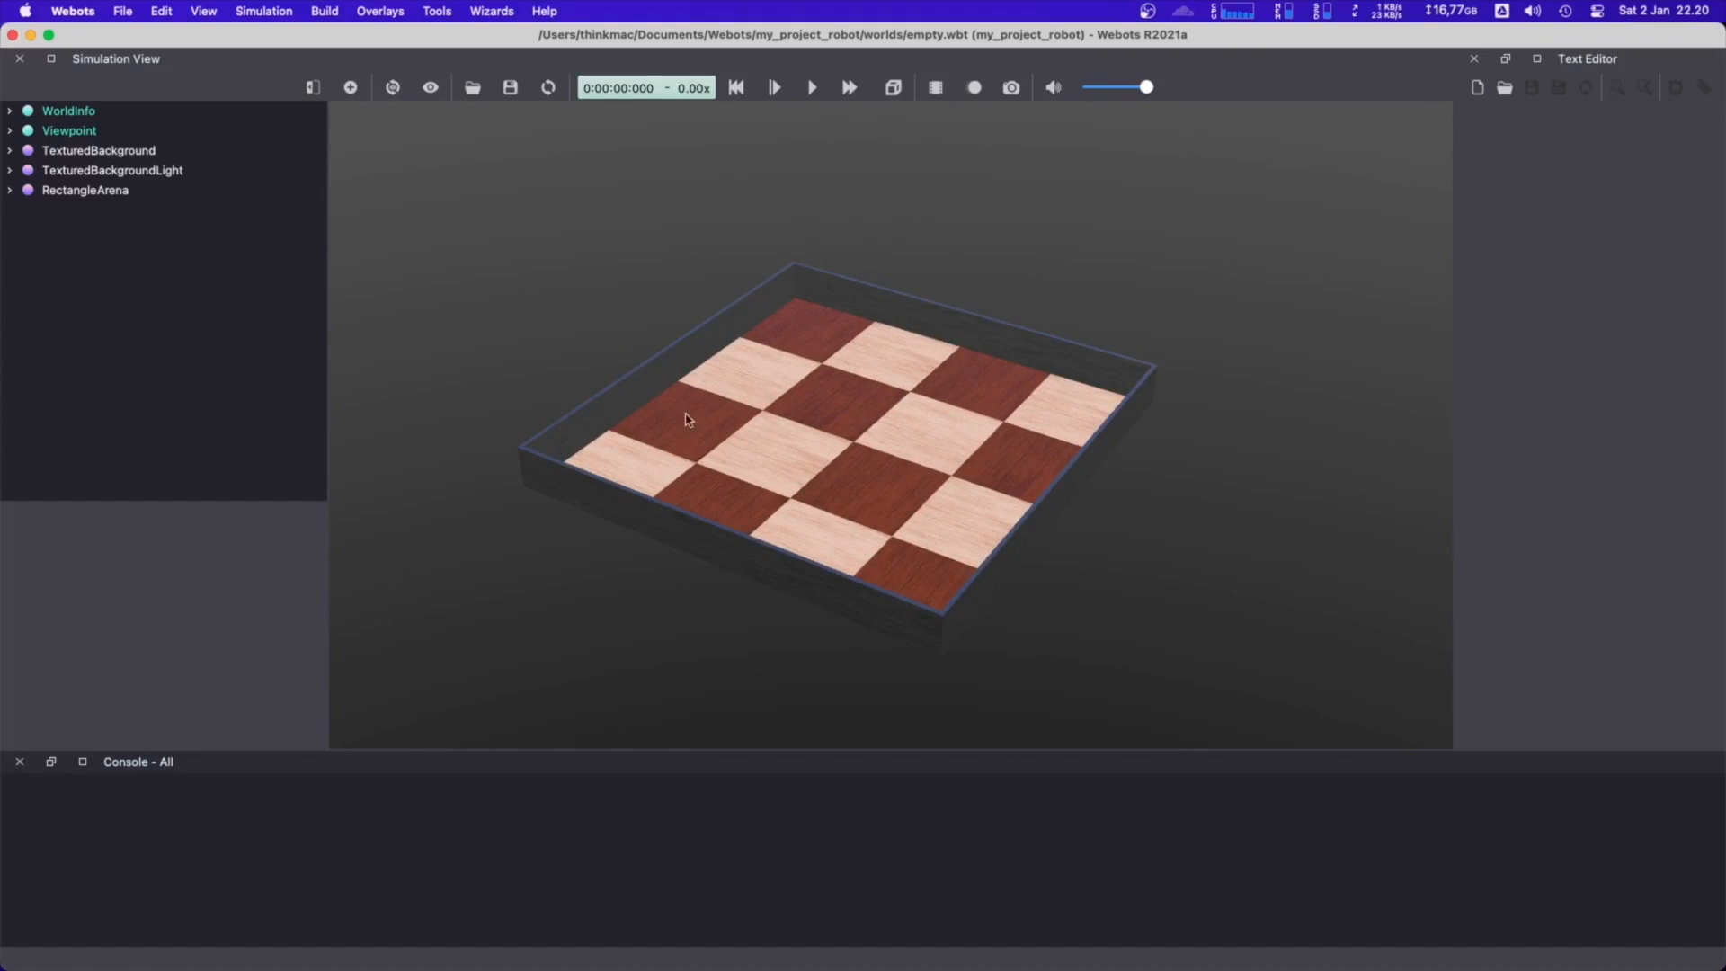
right_click_drag(984, 434, 991, 431)
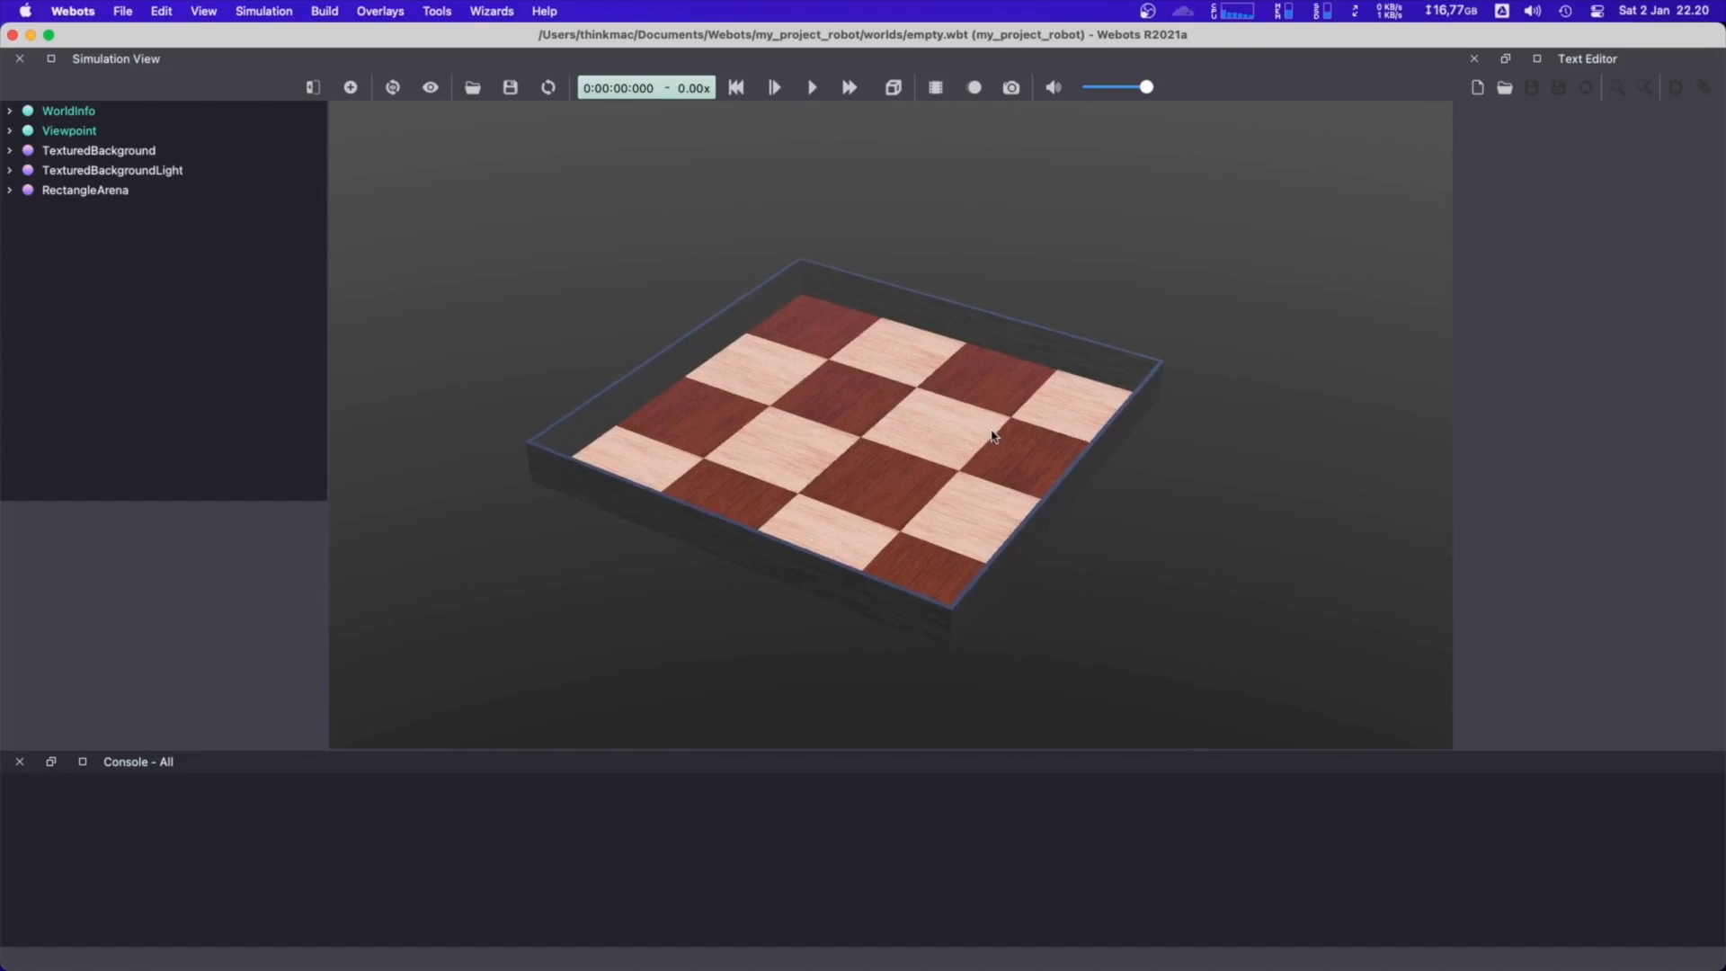
left_click_drag(1026, 437, 1036, 433)
right_click_drag(1145, 475, 1150, 465)
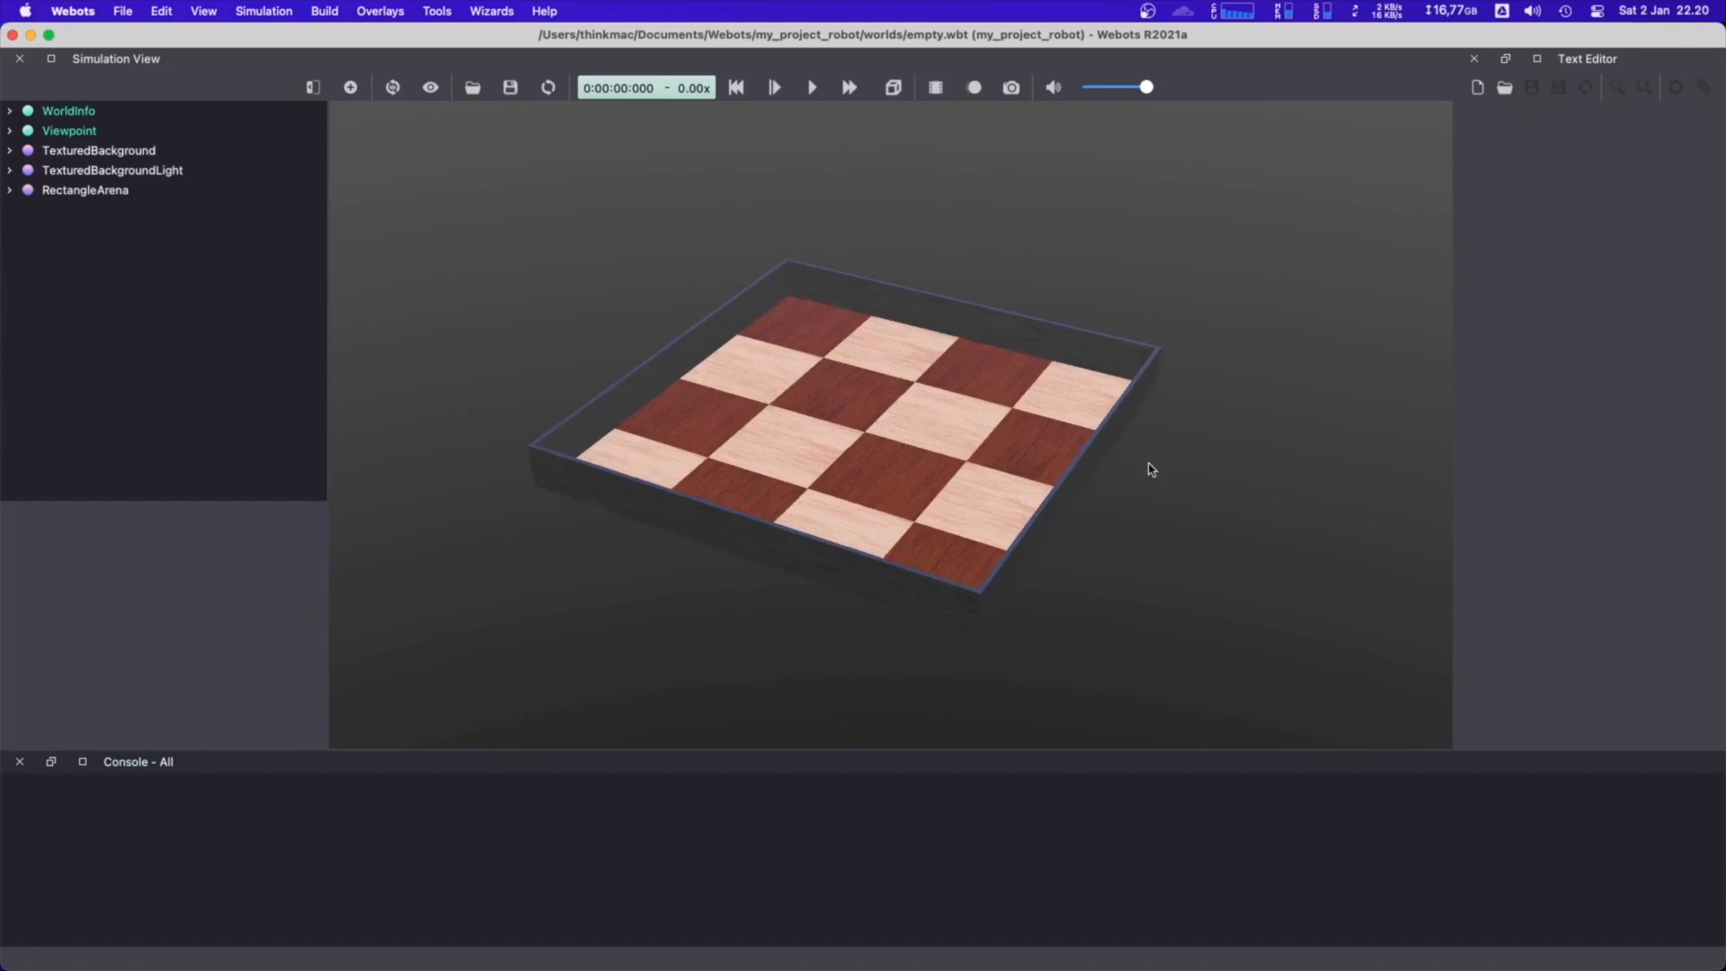
right_click(1150, 465)
left_click(1256, 367)
Set the RectangleArena's floorSize to 2 m in x and 2 m in y
left_click(10, 190)
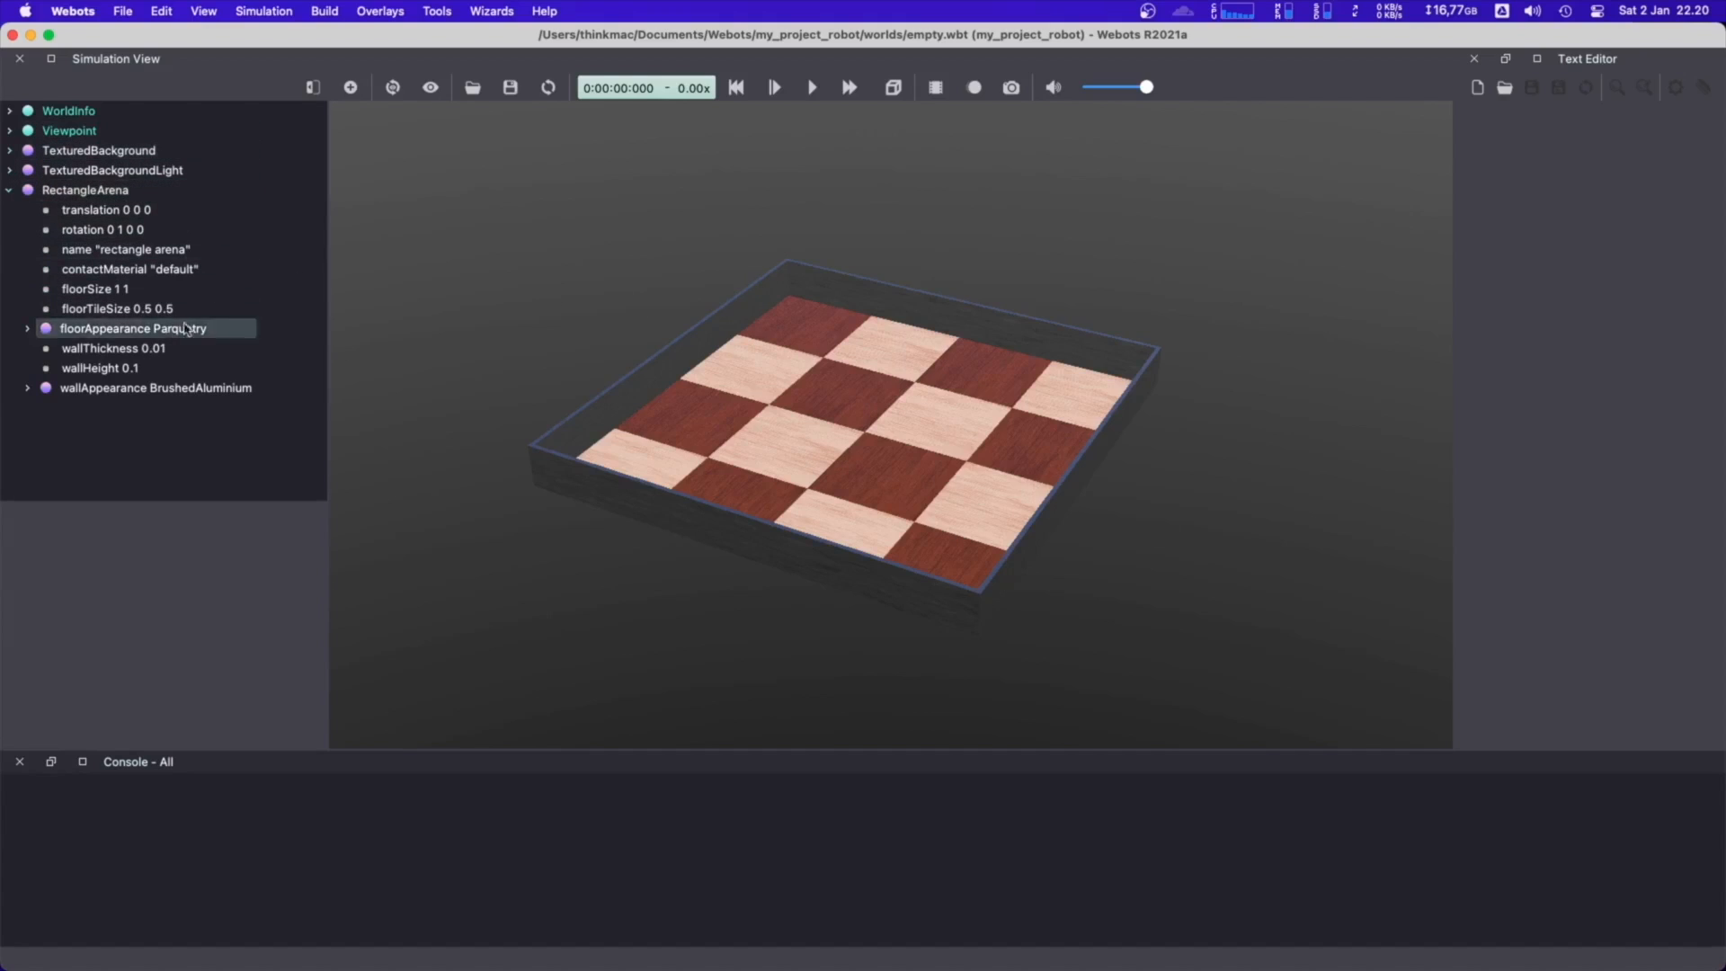
left_click(111, 290)
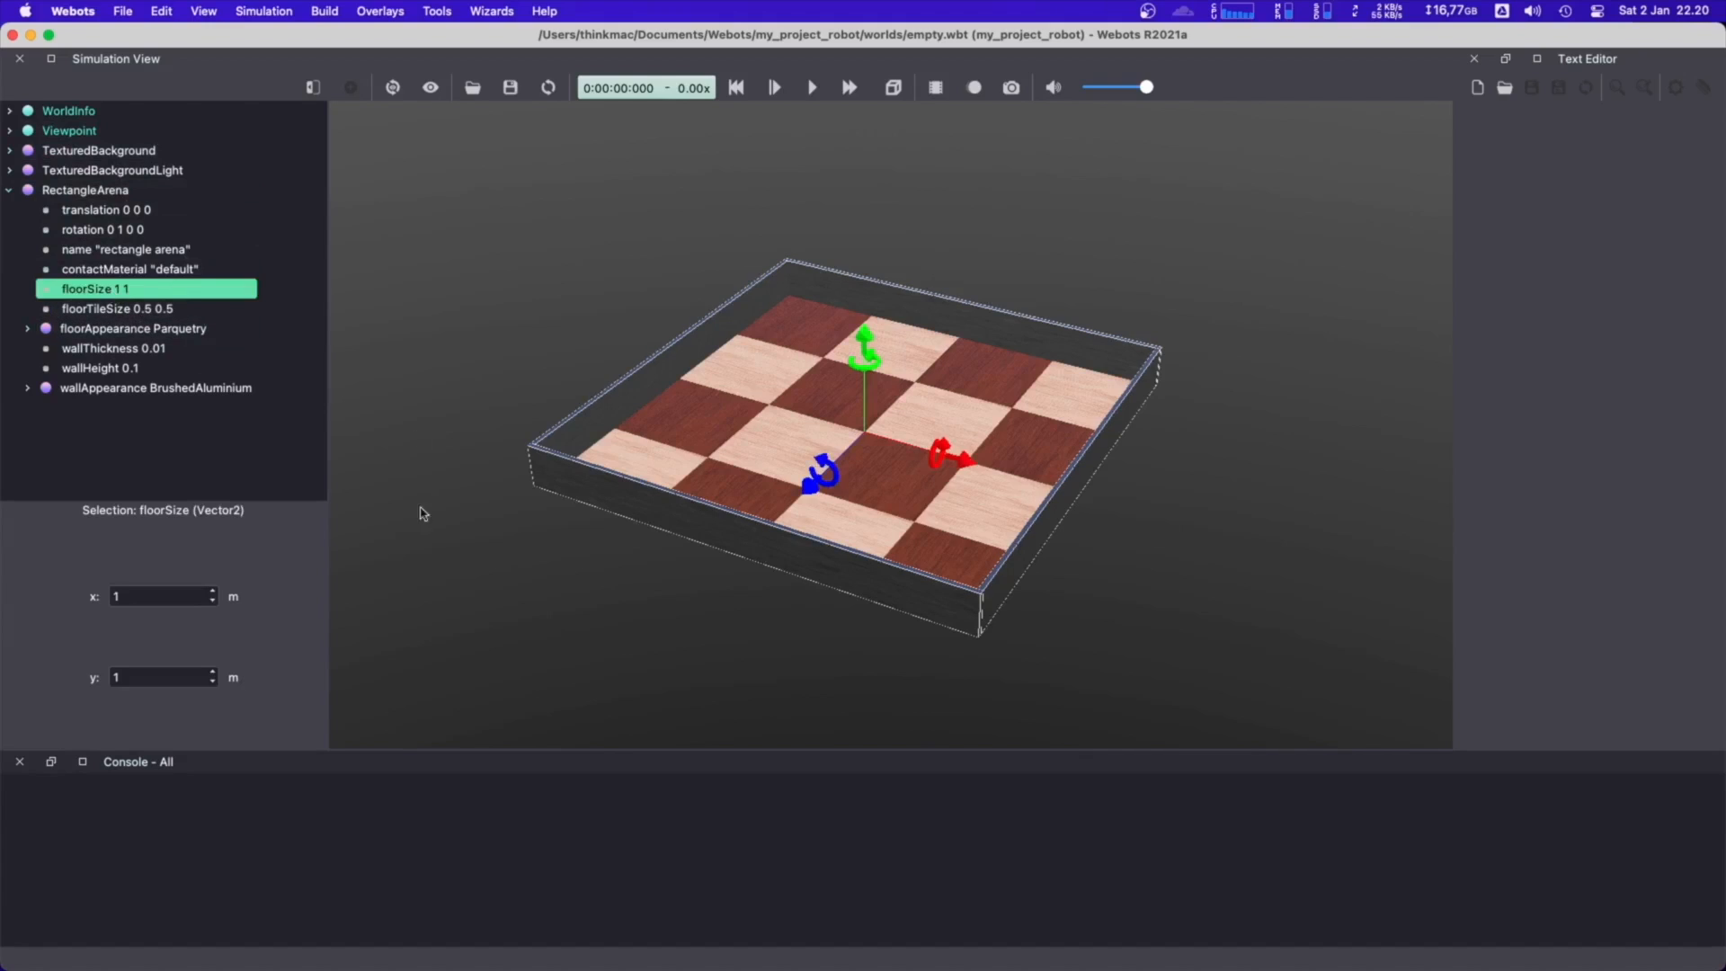
double_click(141, 596)
type("2")
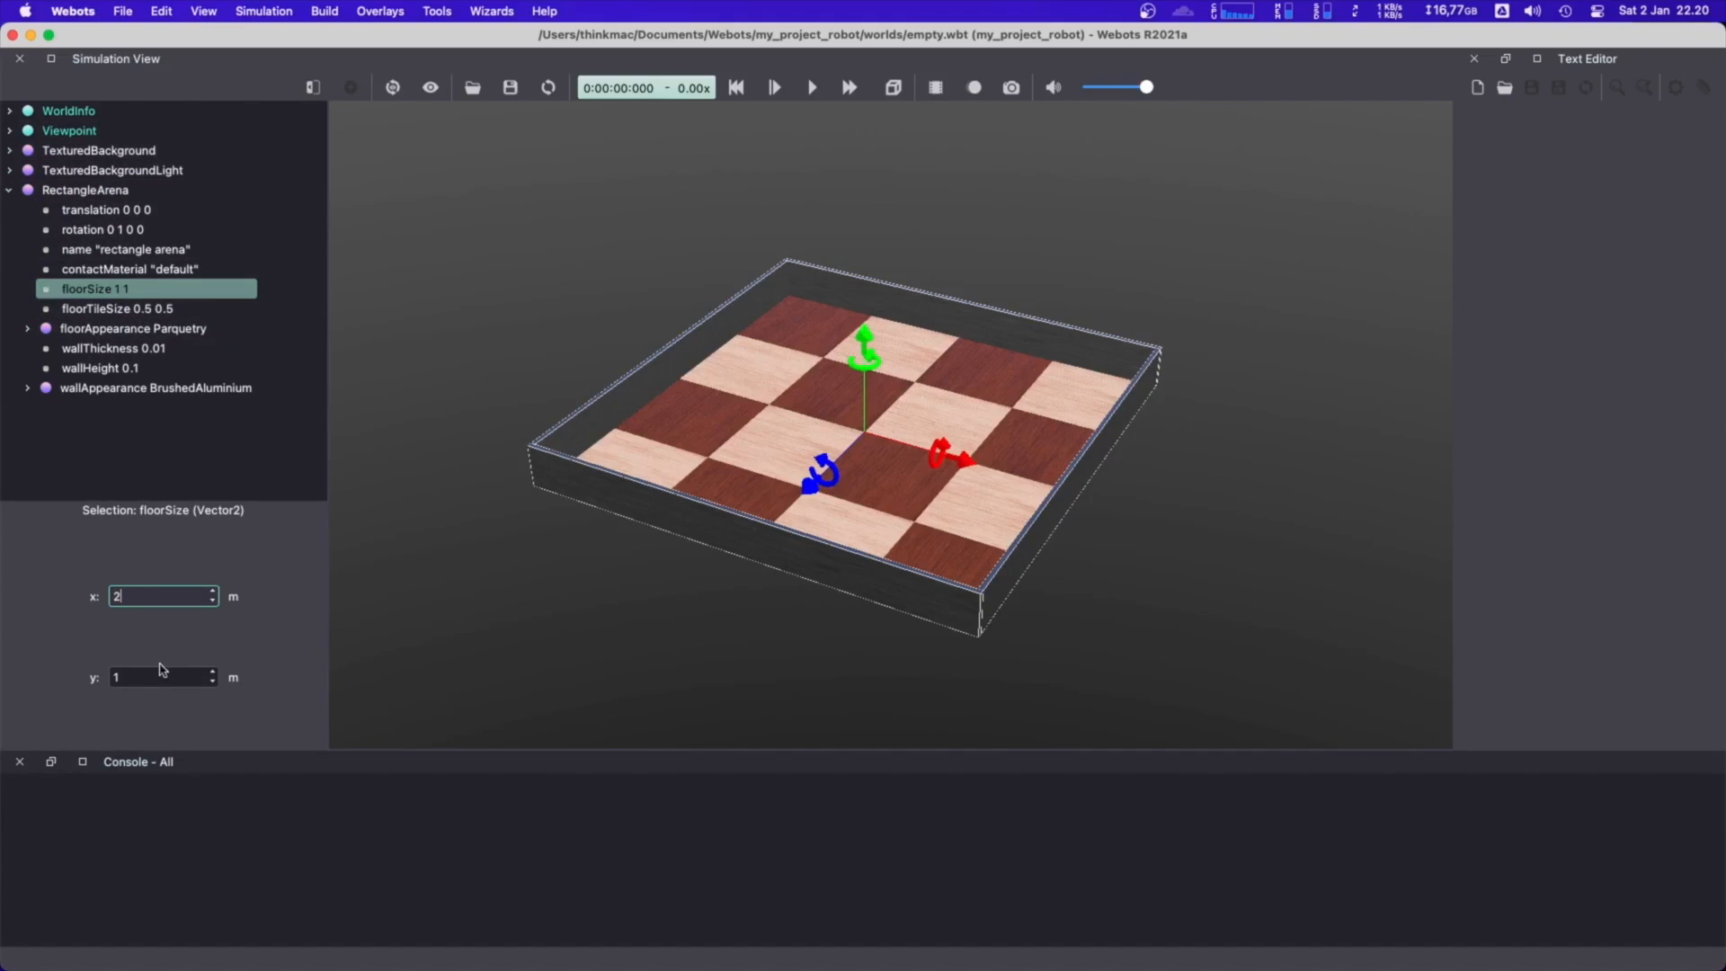
left_click(115, 677)
type("2")
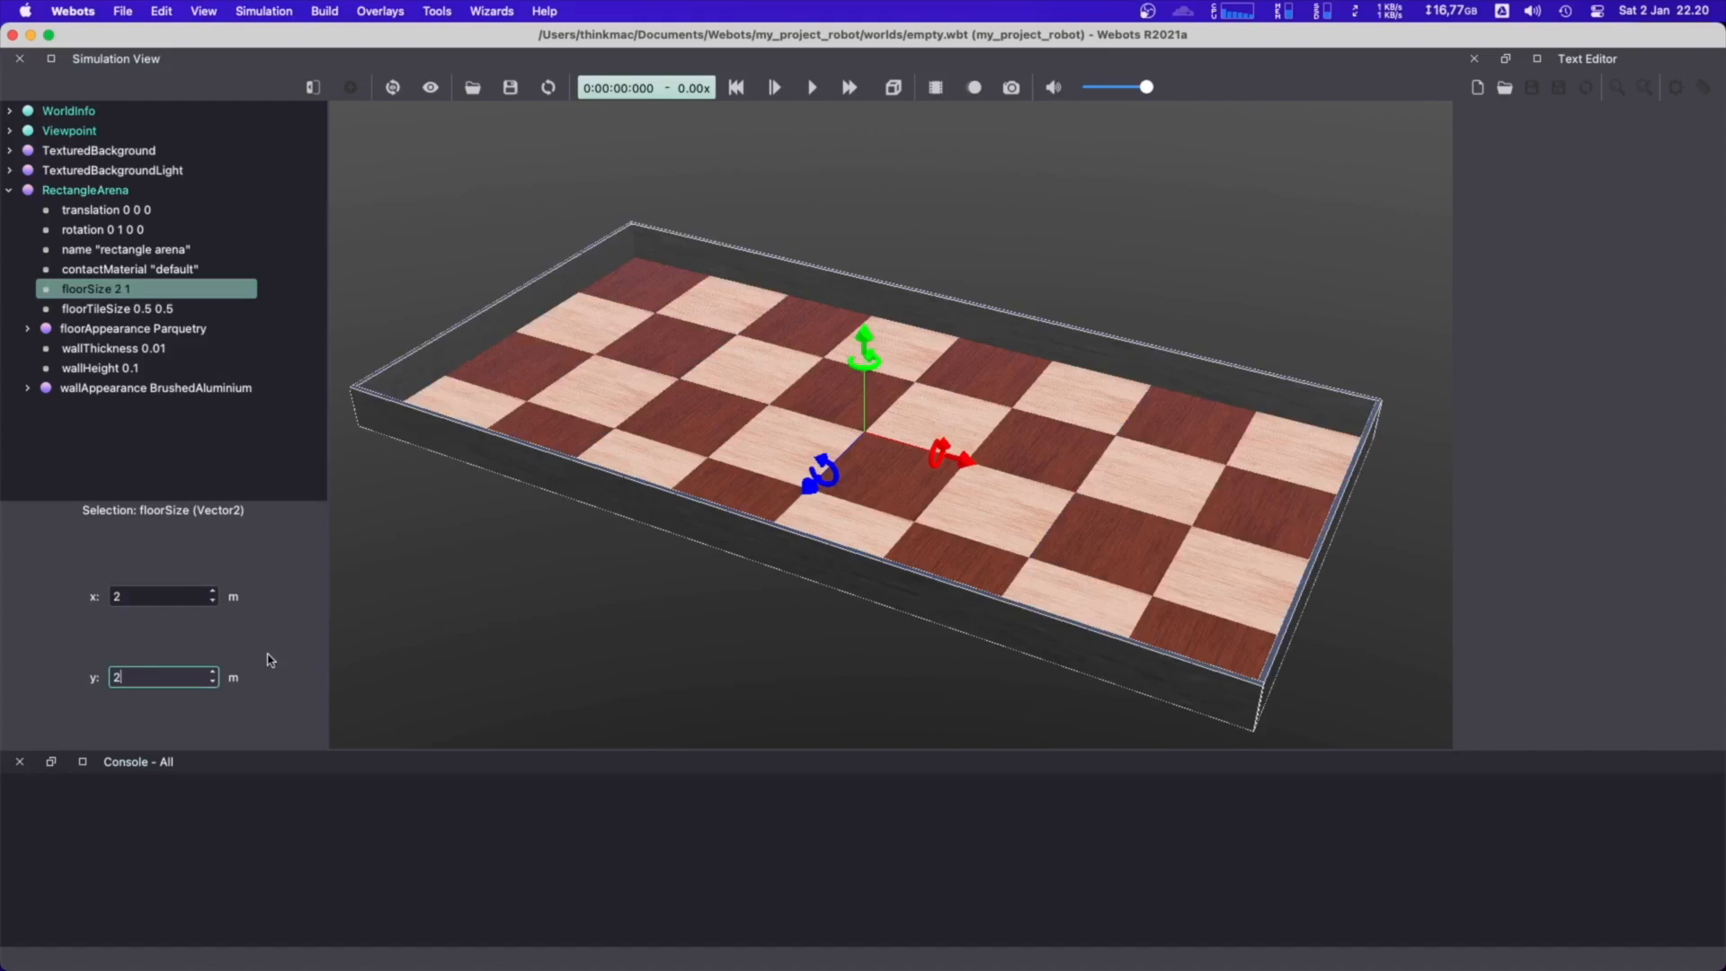
left_click(267, 655)
scroll(782, 548, "down", 5)
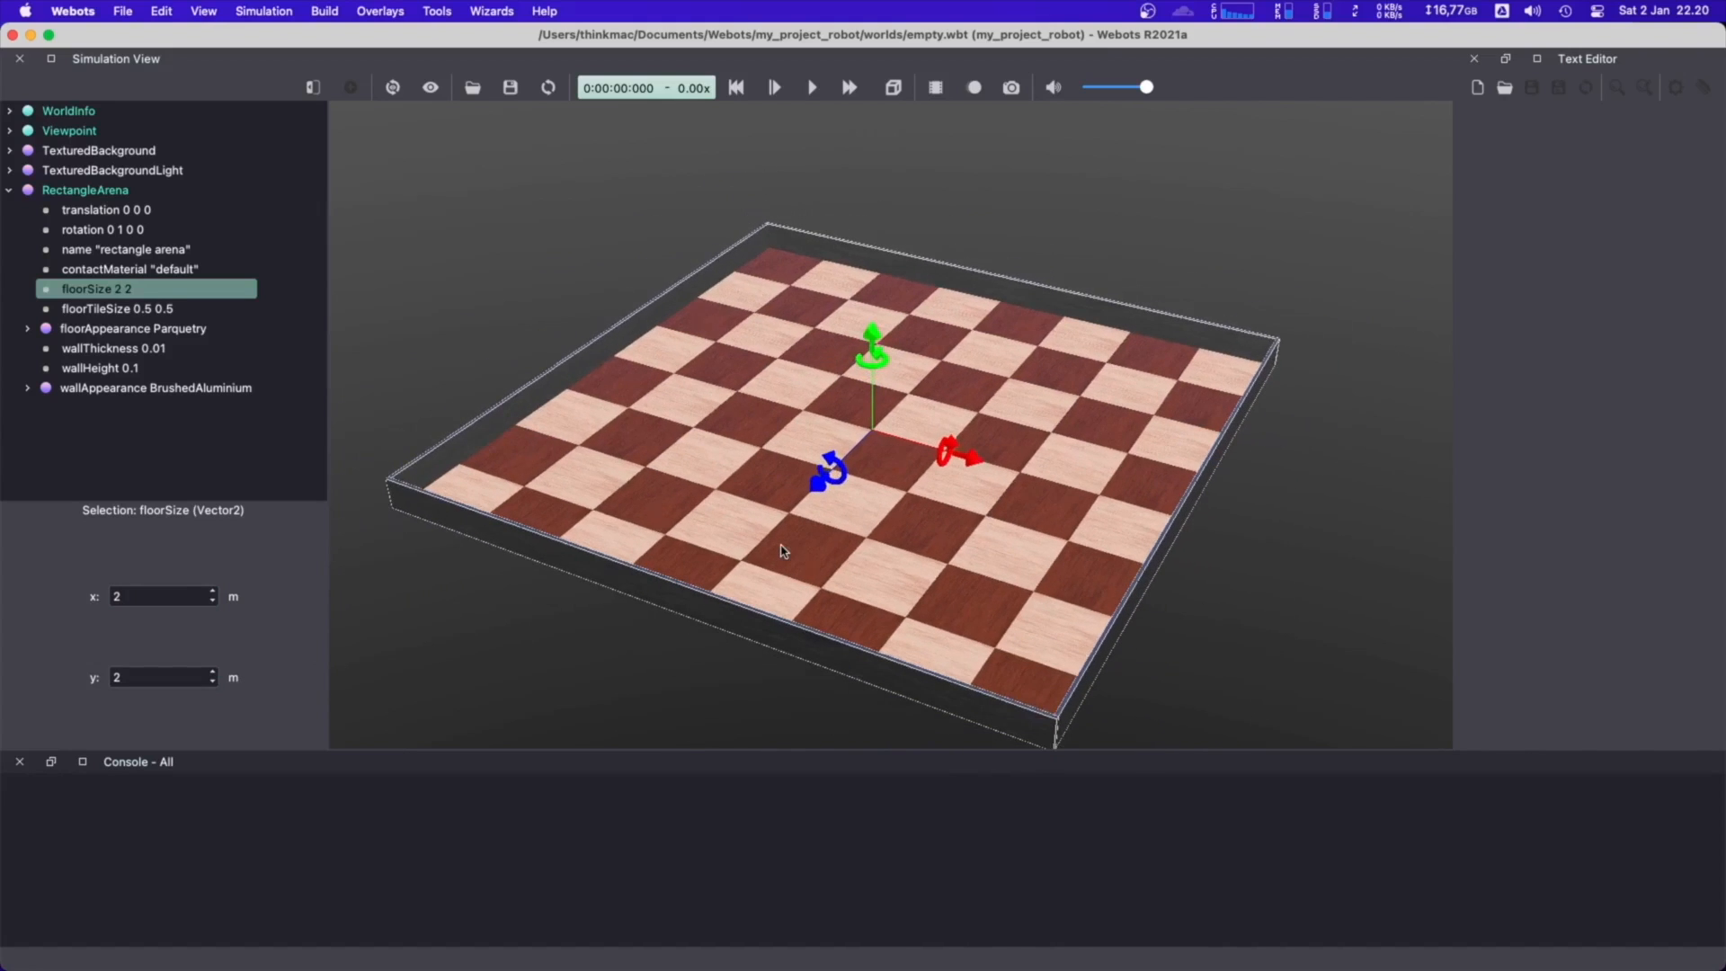
right_click_drag(1273, 540, 1259, 494)
scroll(1244, 492, "down", 1)
left_click_drag(960, 480, 967, 483)
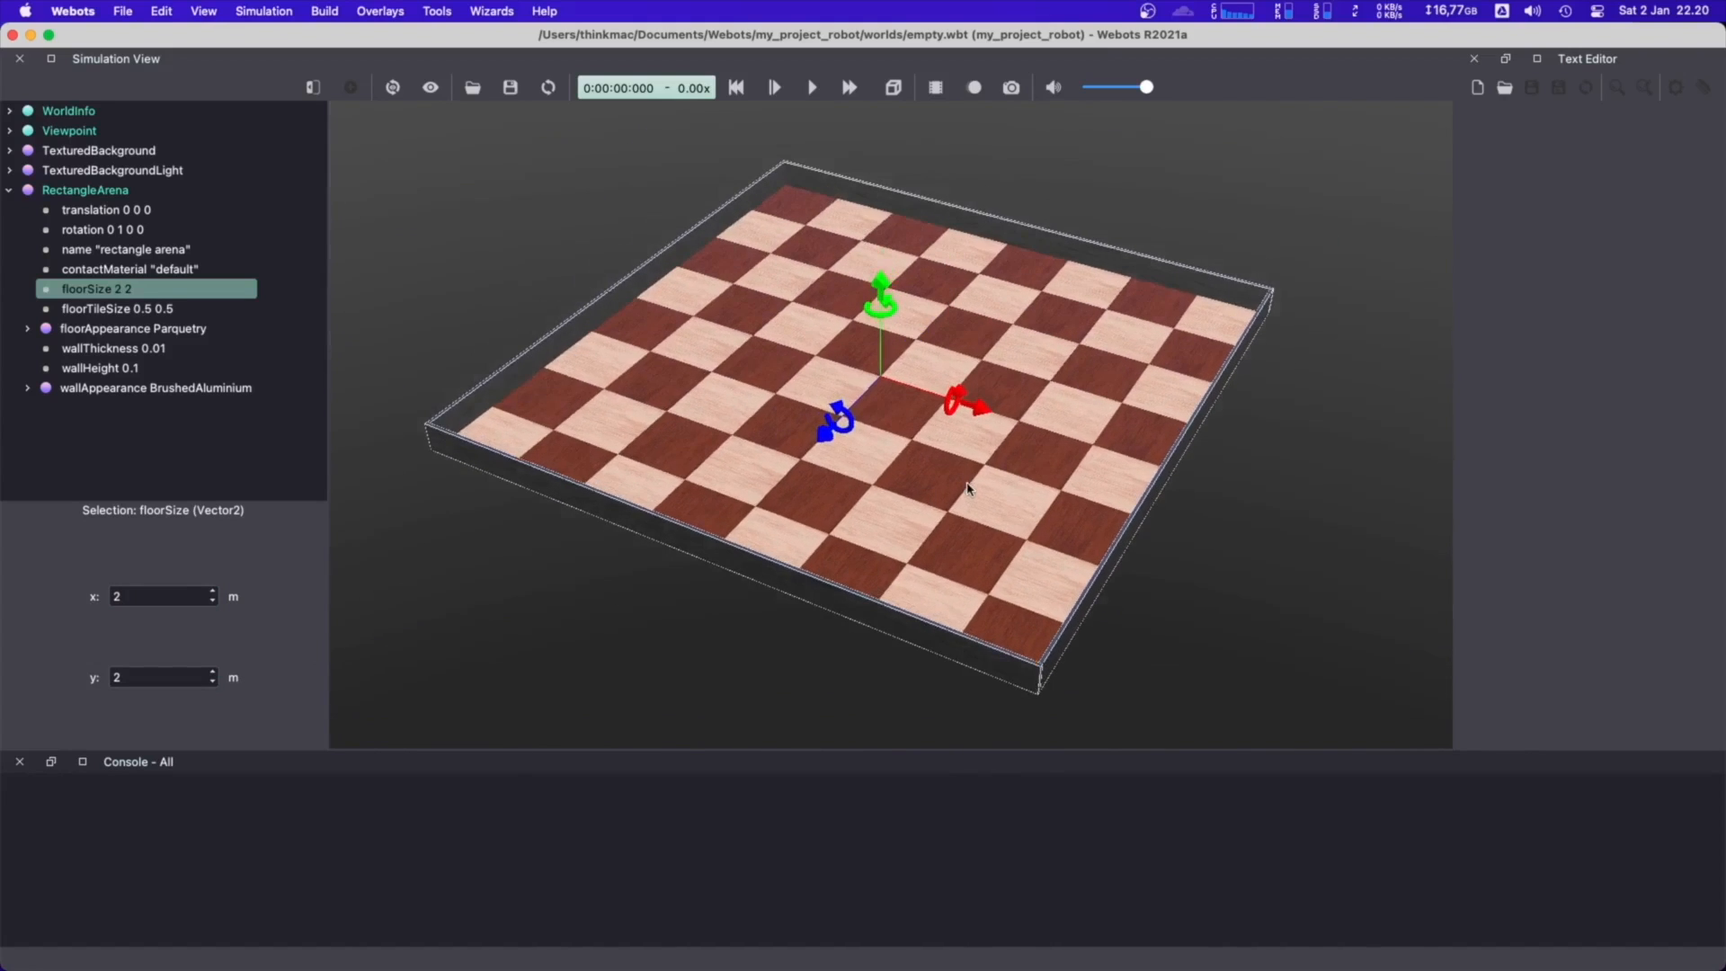
scroll(993, 479, "down", 1)
Set the RectangleArena's floorTileSize to 0.25 m in x and 0.25 m in y
left_click(151, 309)
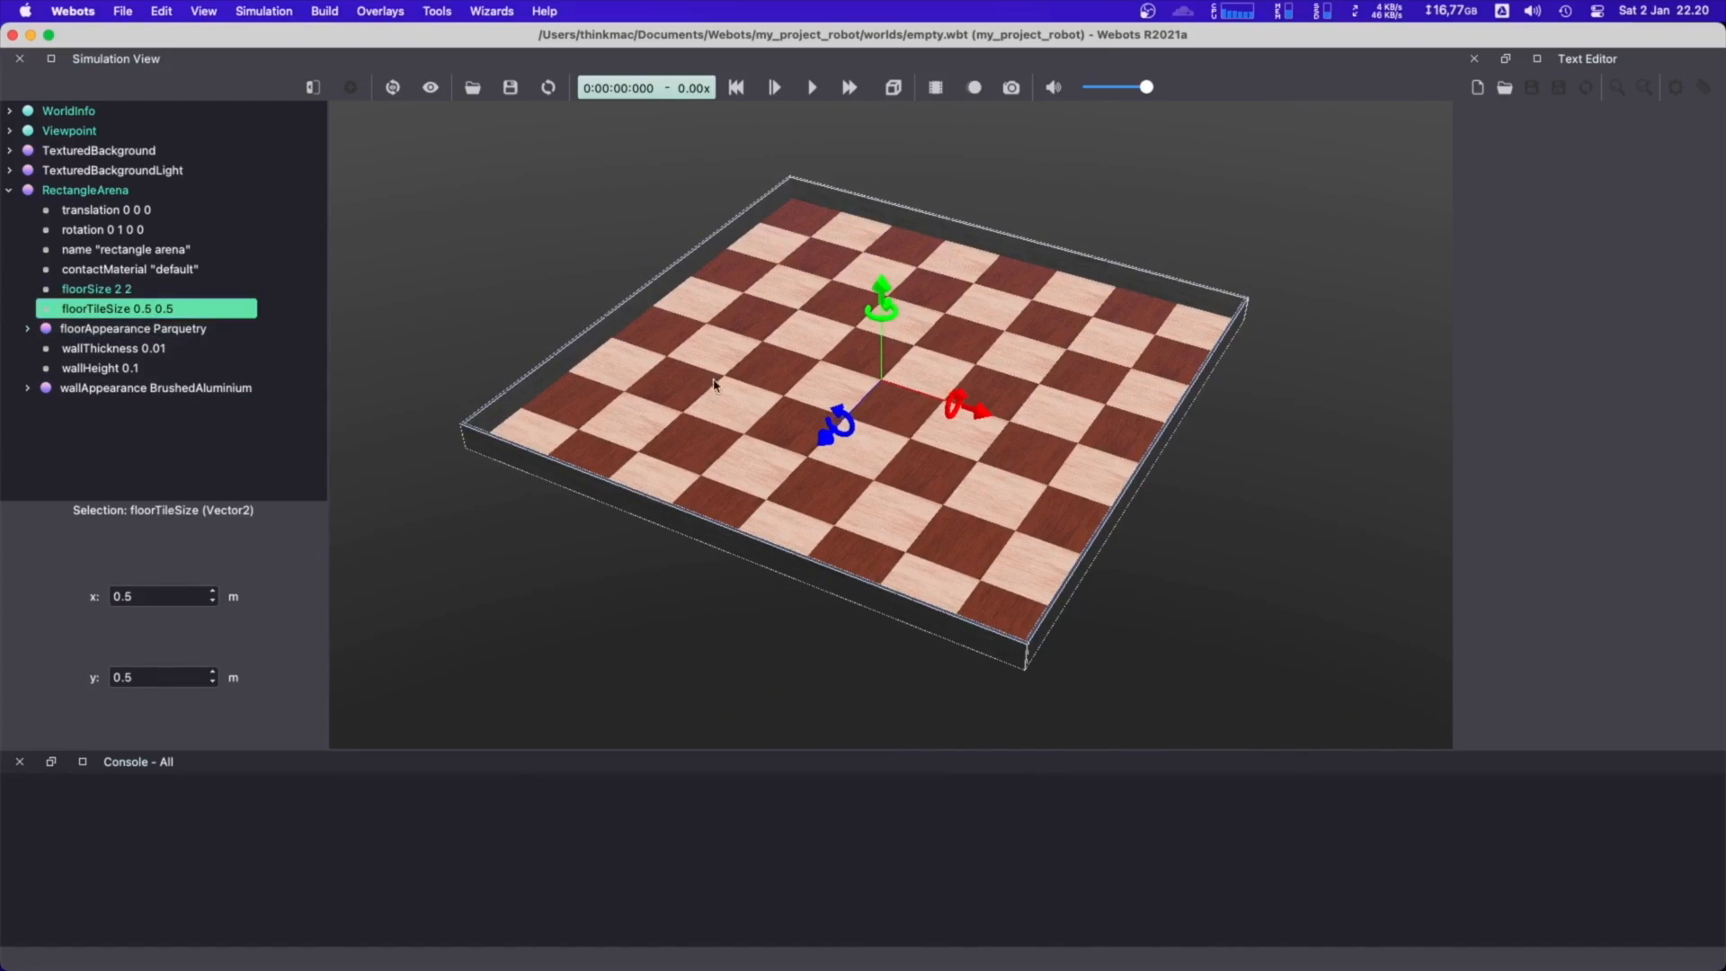
left_click(166, 596)
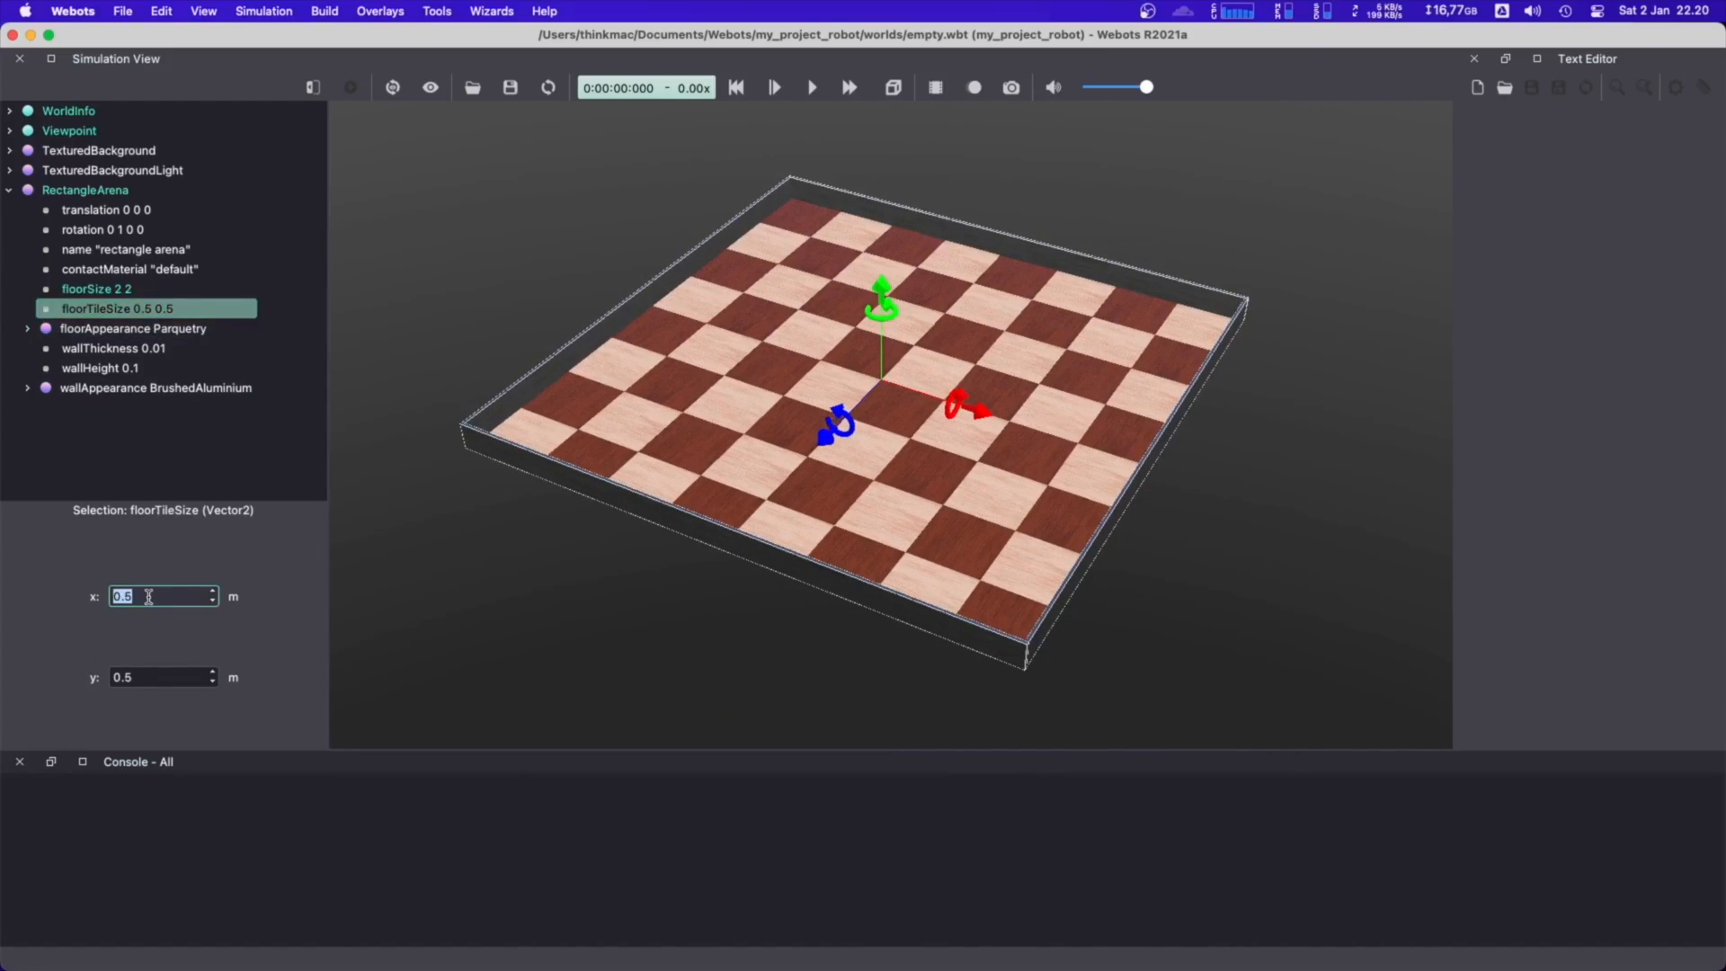
type("0.25")
left_click(154, 681)
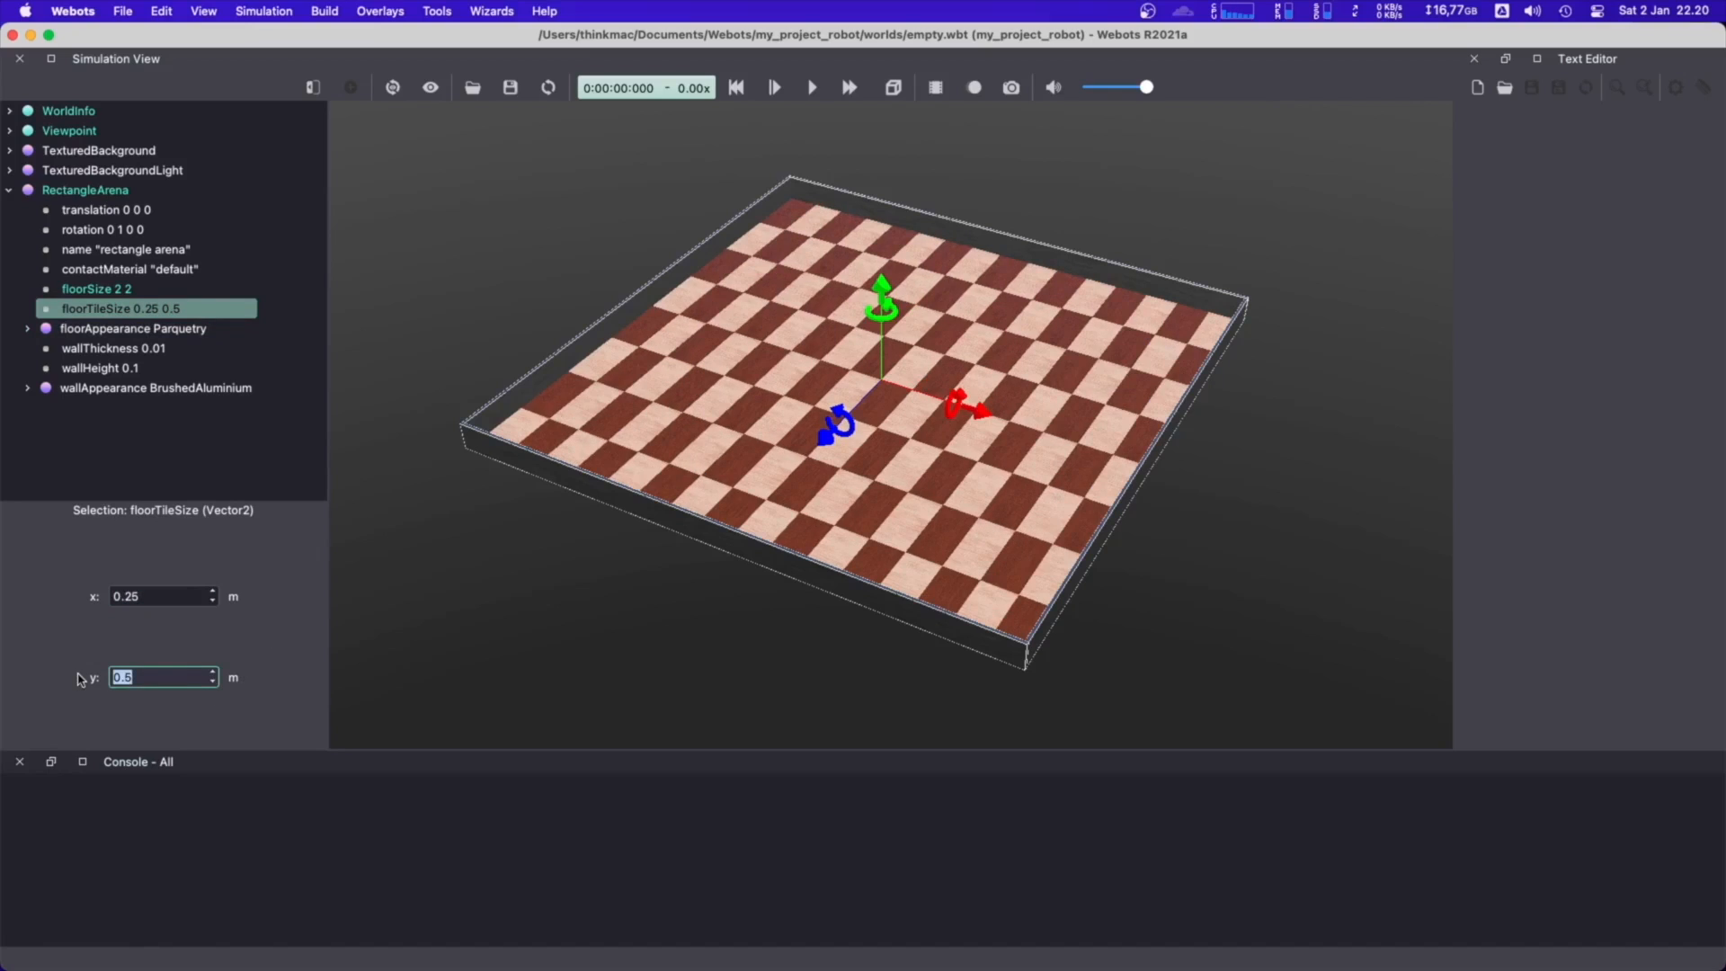
type("0.25")
key("Return")
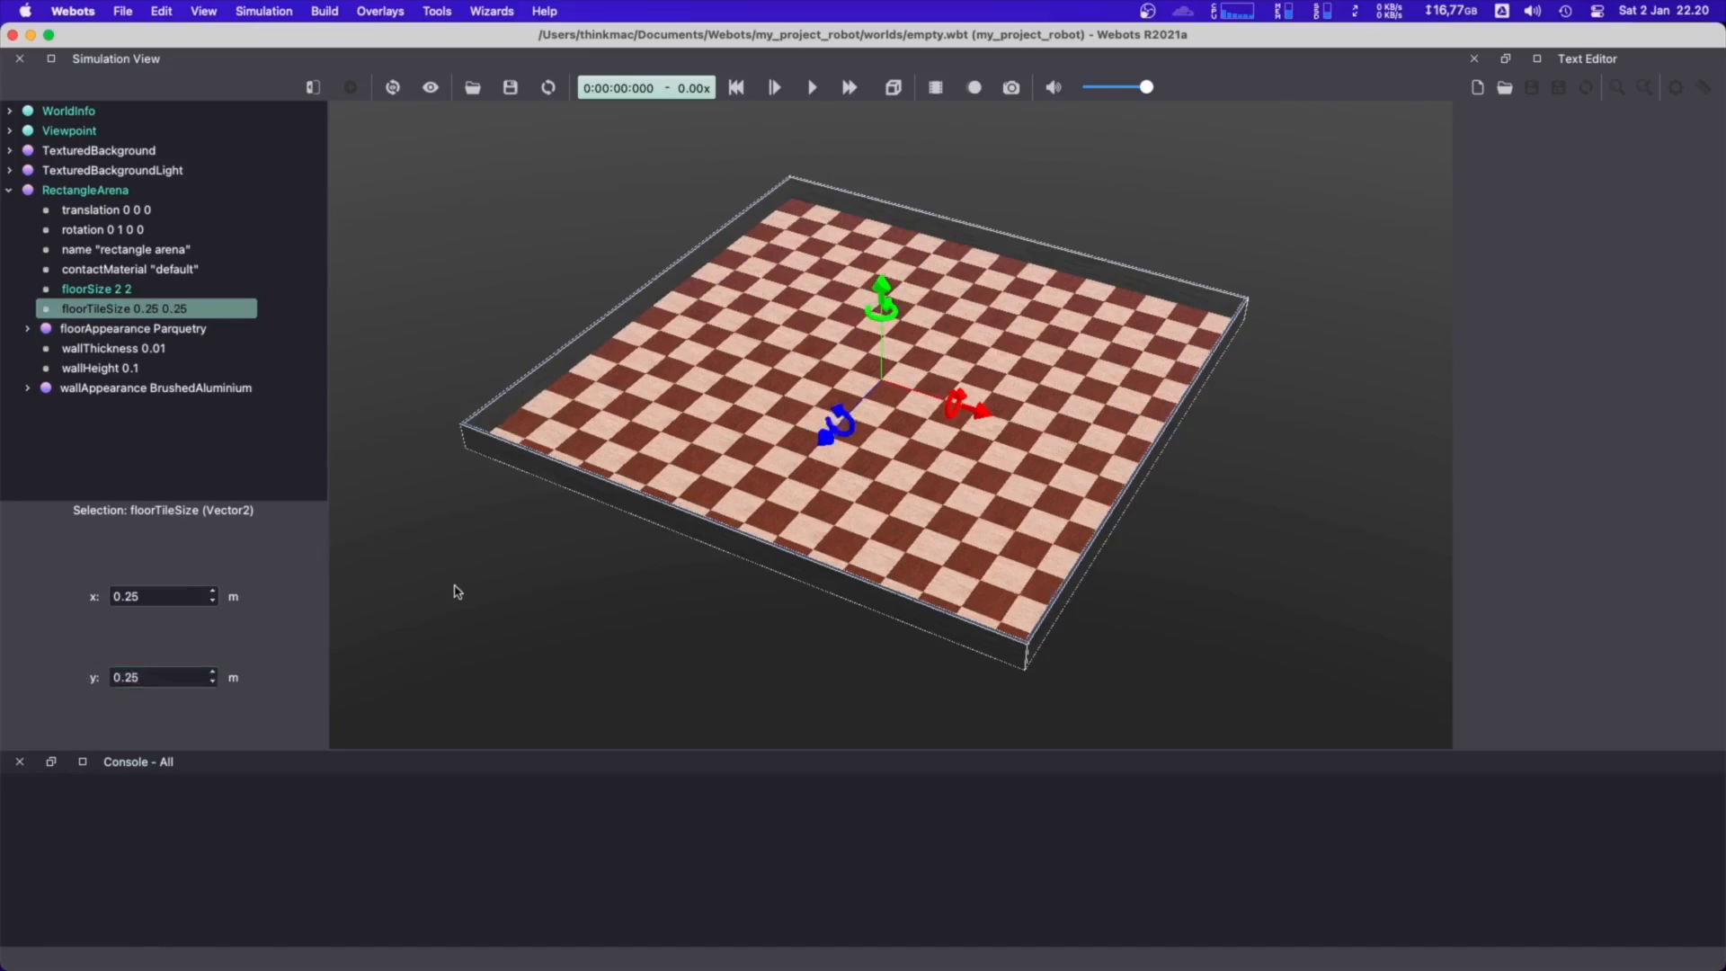
left_click(456, 590)
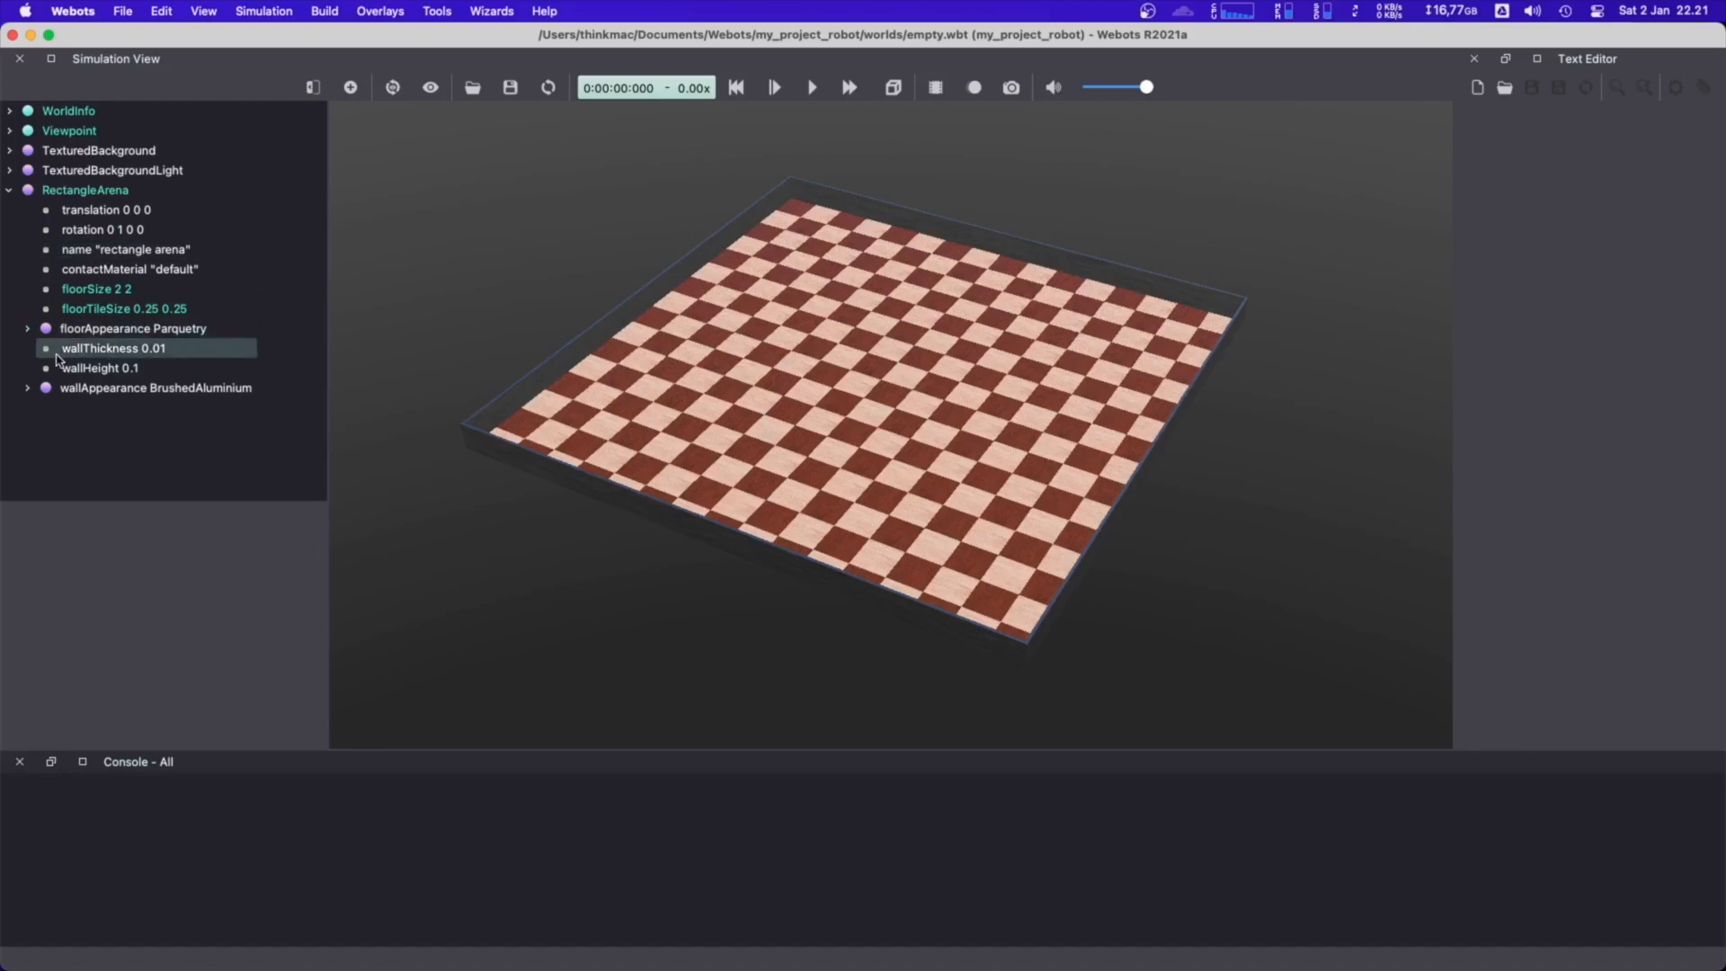
Inspect the arena's wallThickness, try a greater wallHeight and set the height back to 0.1
left_click(117, 369)
left_click(117, 350)
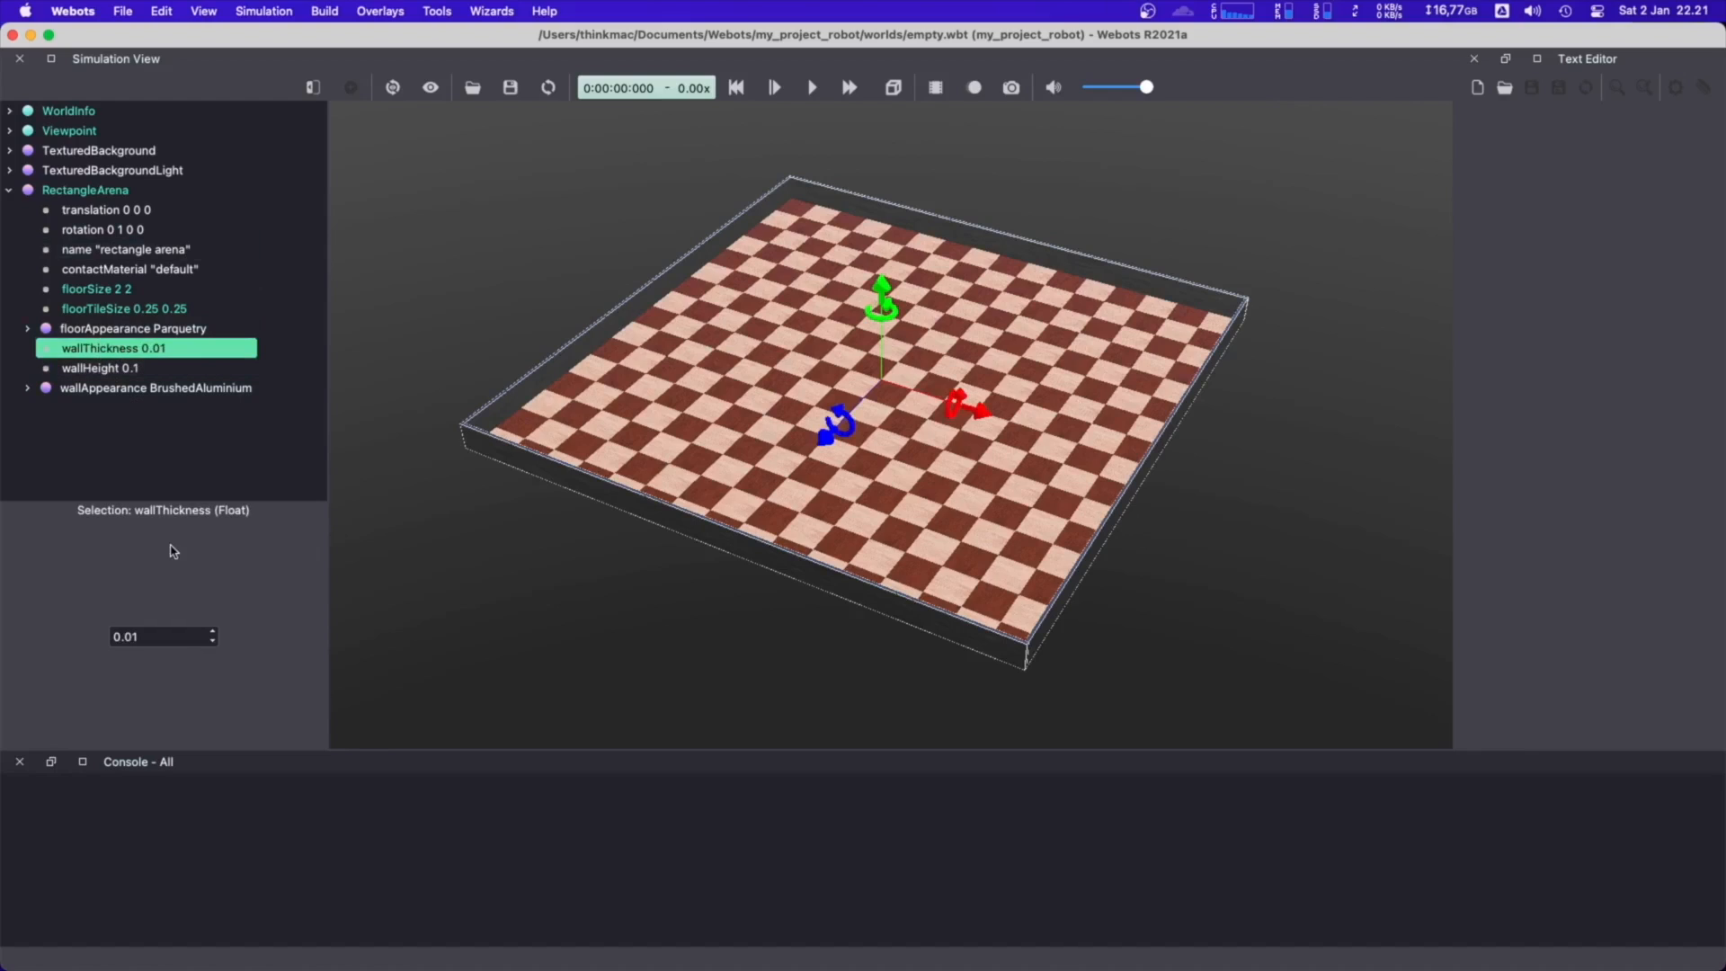
left_click(135, 368)
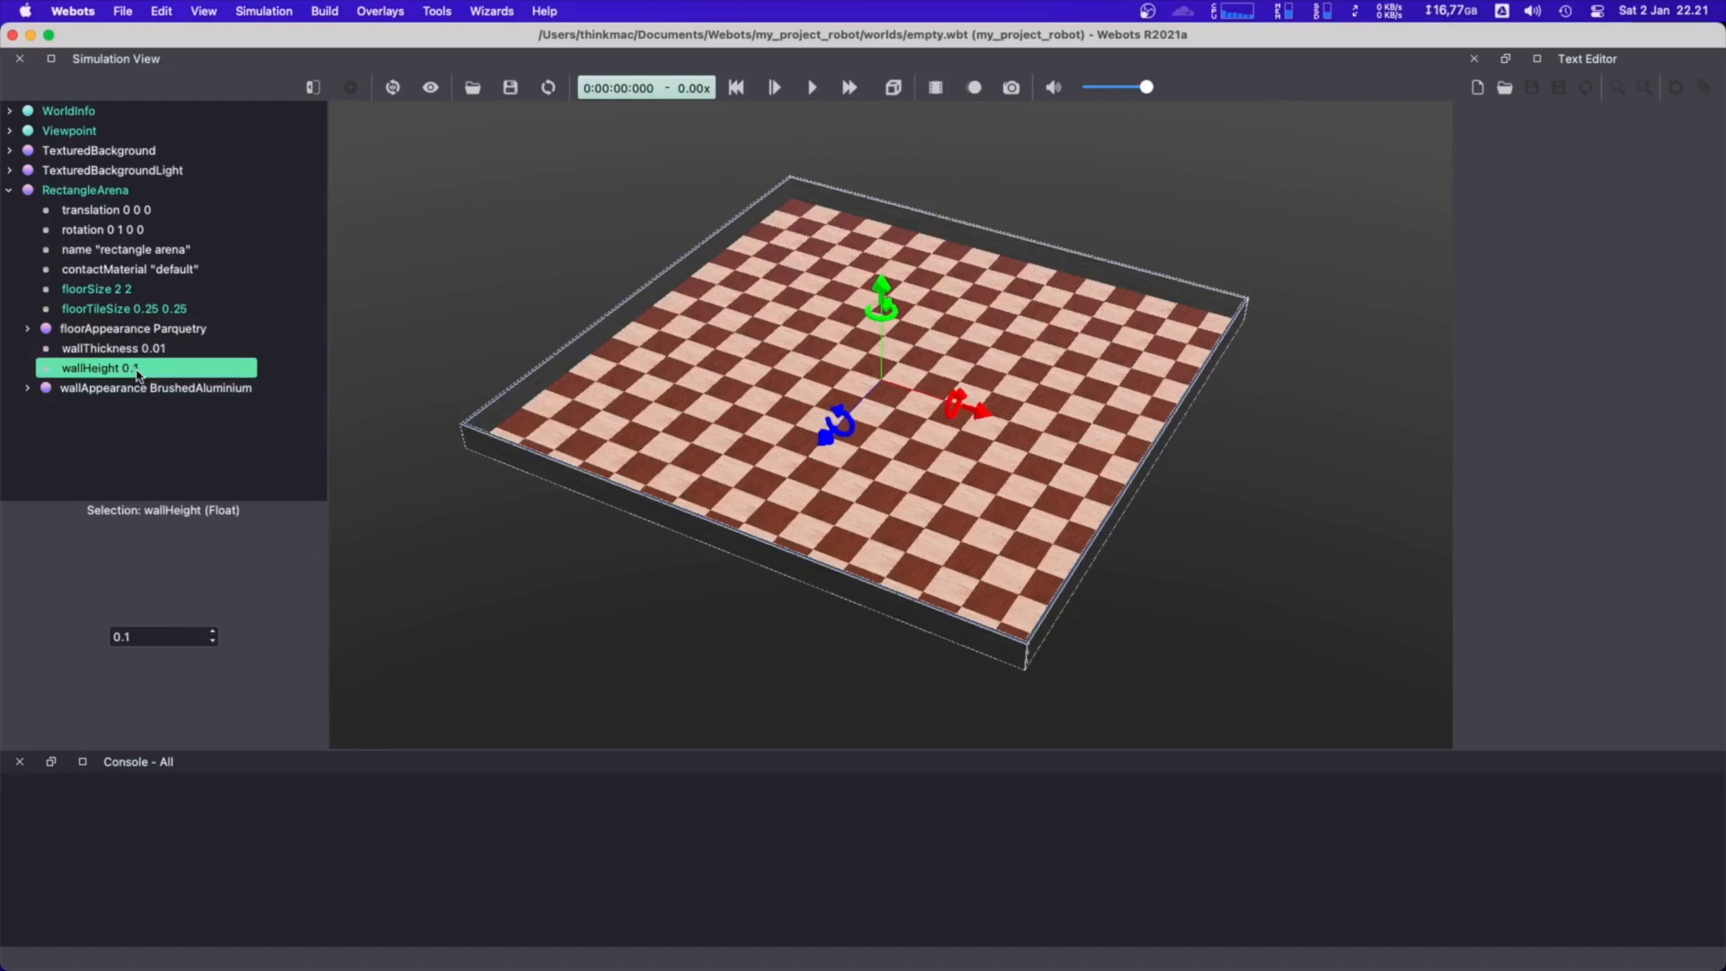
left_click(211, 632)
left_click(212, 632)
left_click(212, 632)
left_click(212, 642)
left_click(212, 642)
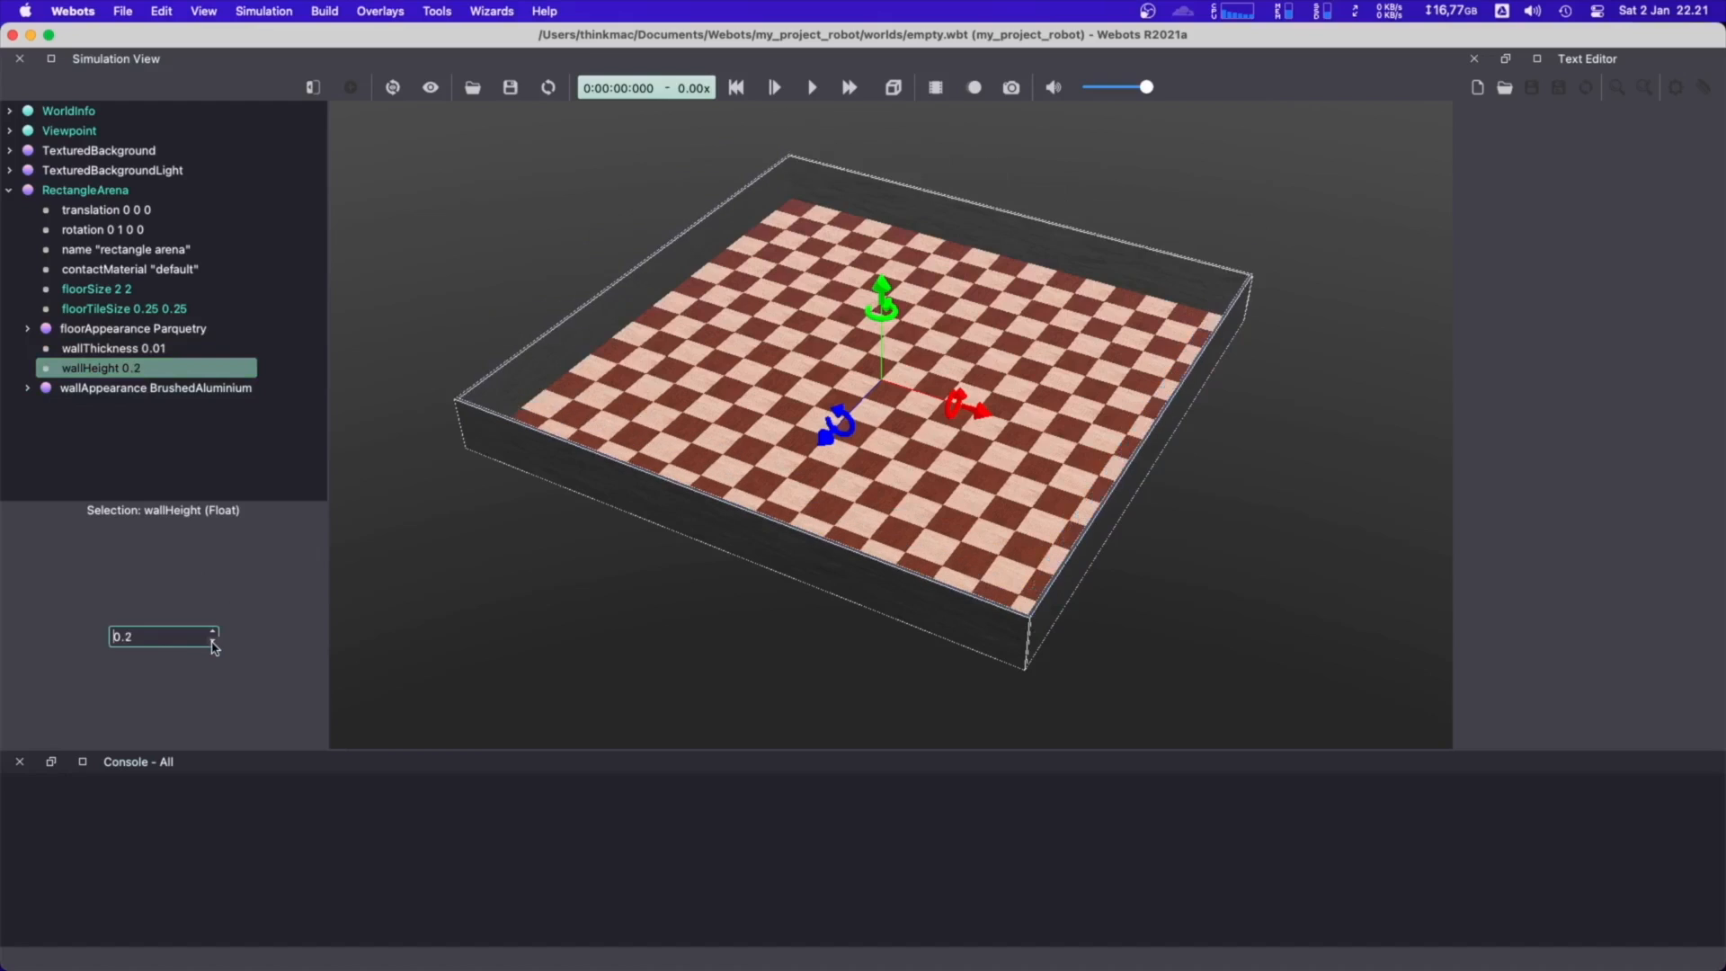
left_click(212, 642)
left_click(484, 644)
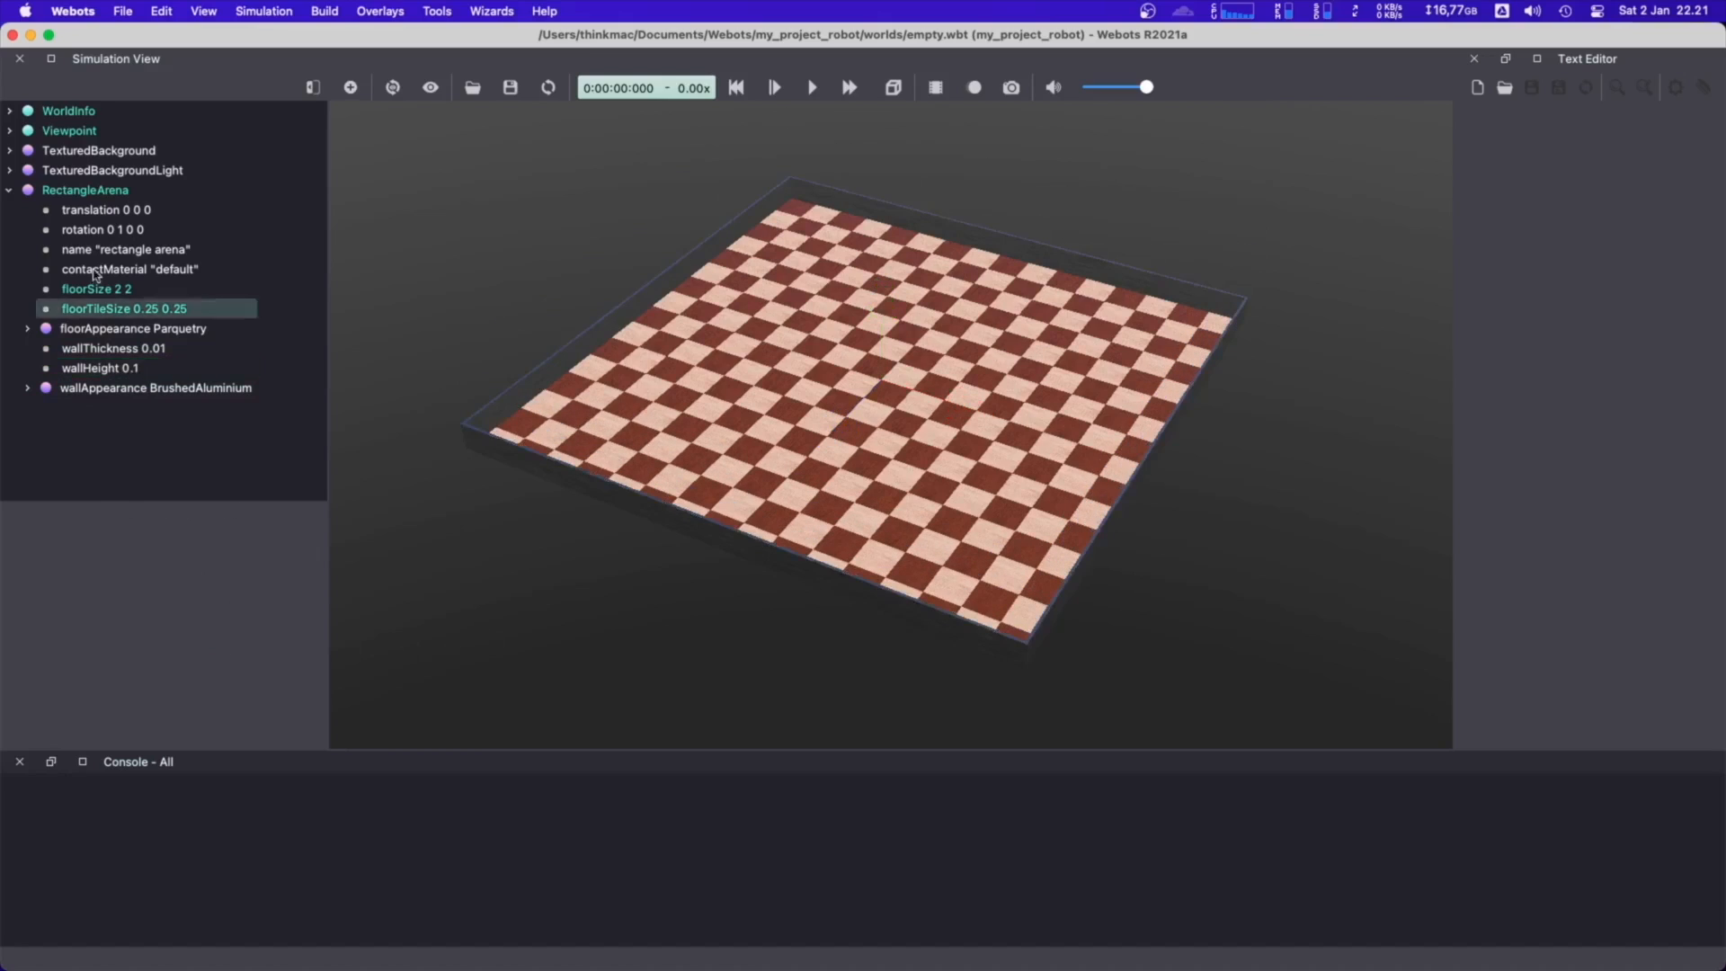
Collapse the RectangleArena node and add a MazeBlock (Solid) to the world, finding it by searching for "block"
left_click(30, 192)
left_click(9, 189)
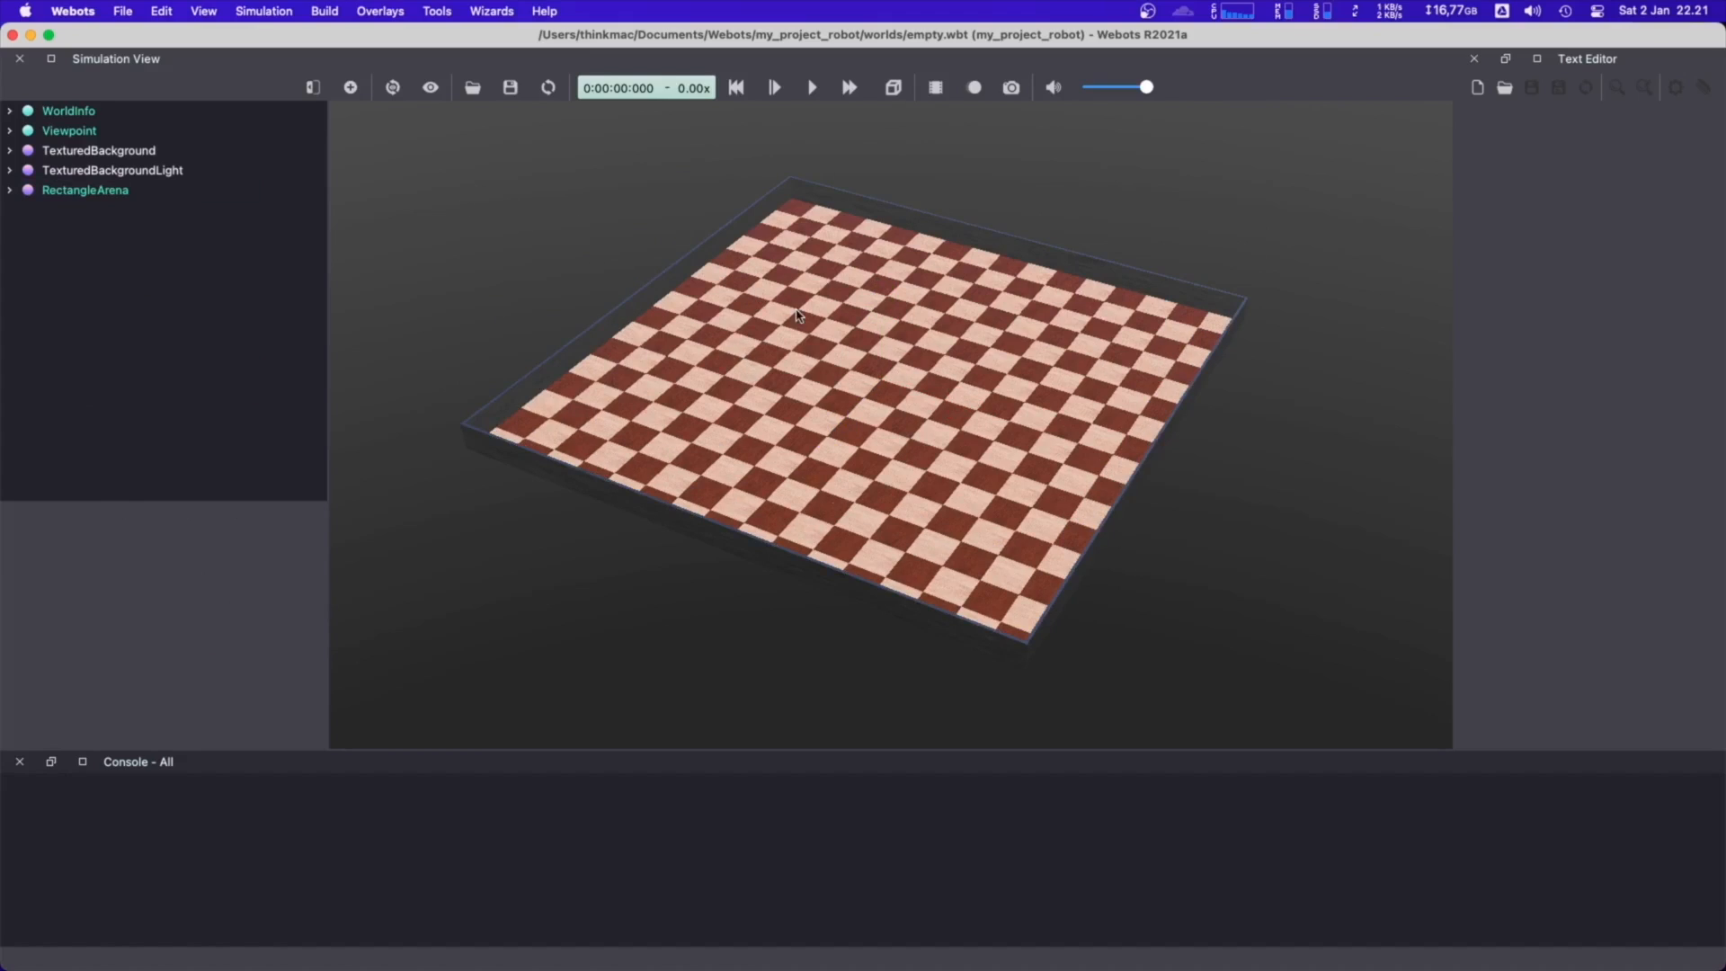
left_click(351, 90)
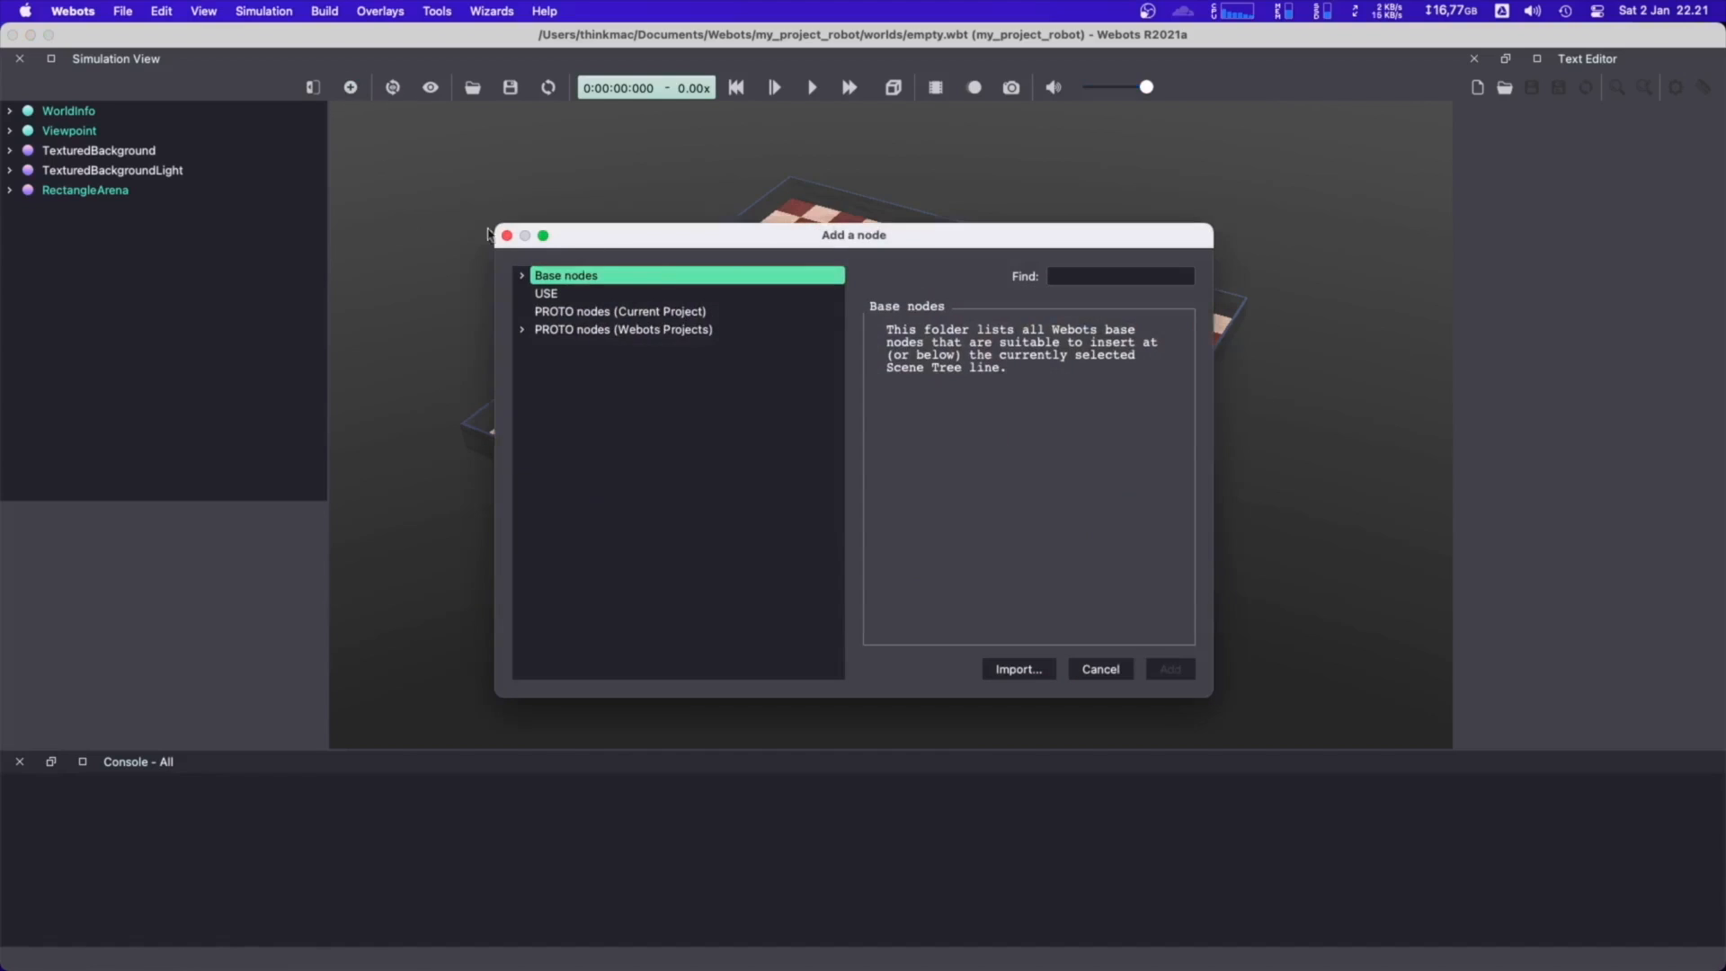
left_click_drag(713, 241, 707, 214)
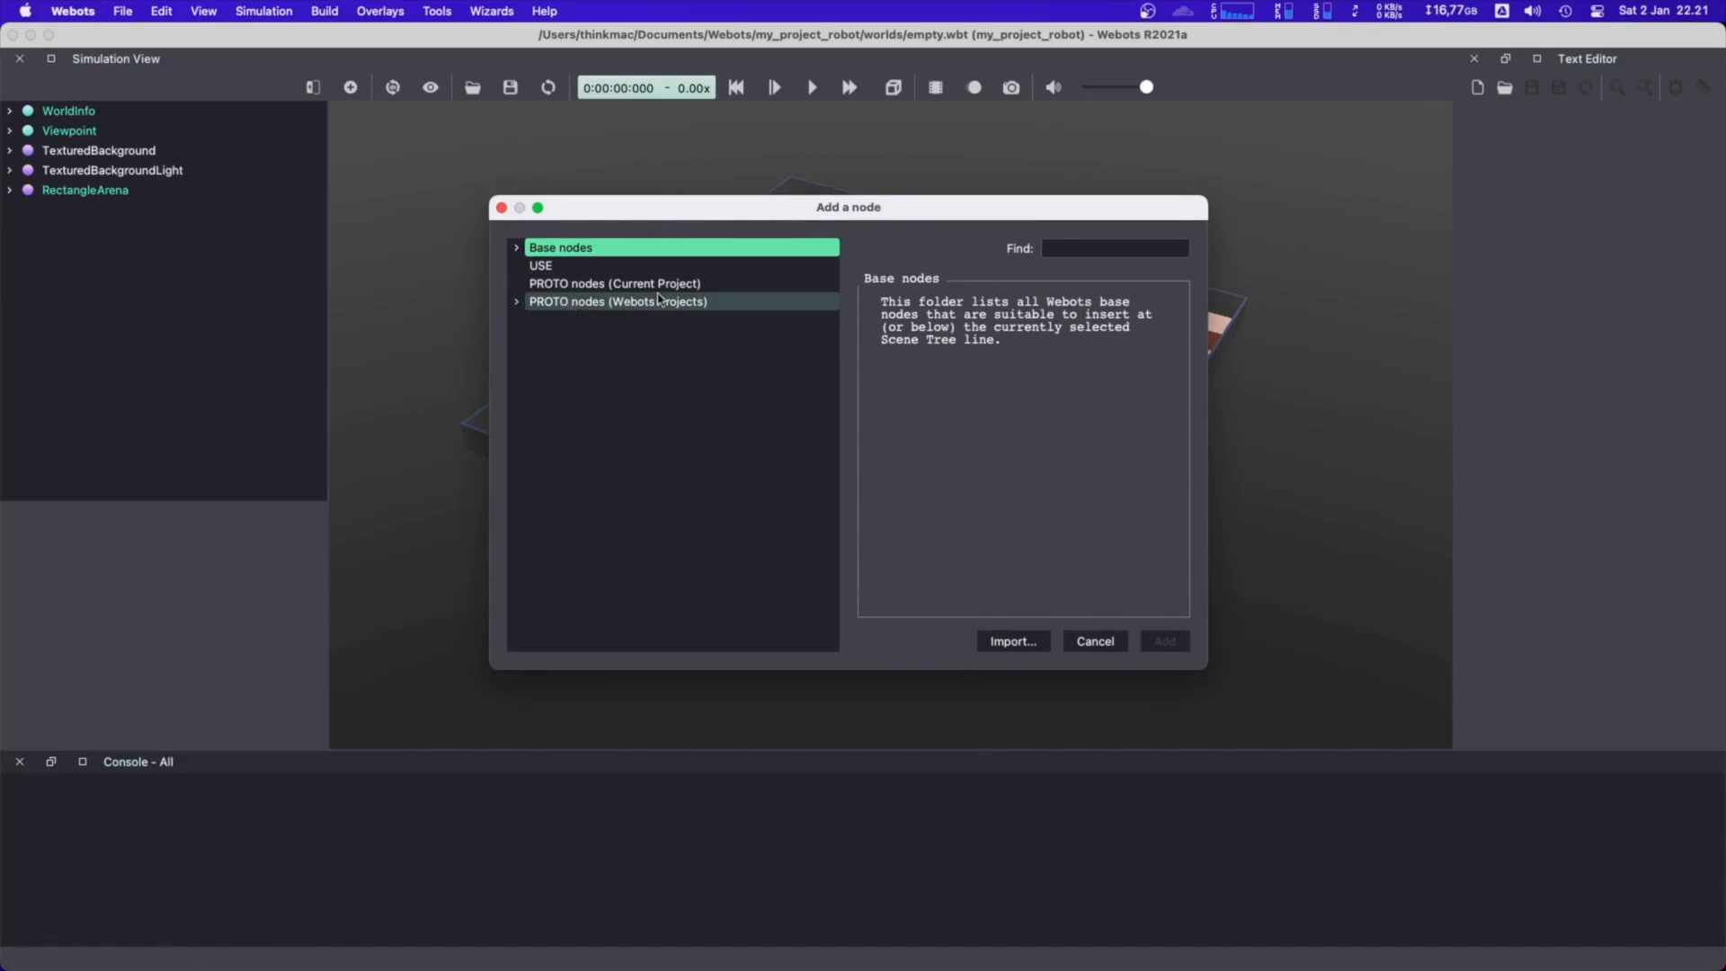
left_click(1094, 248)
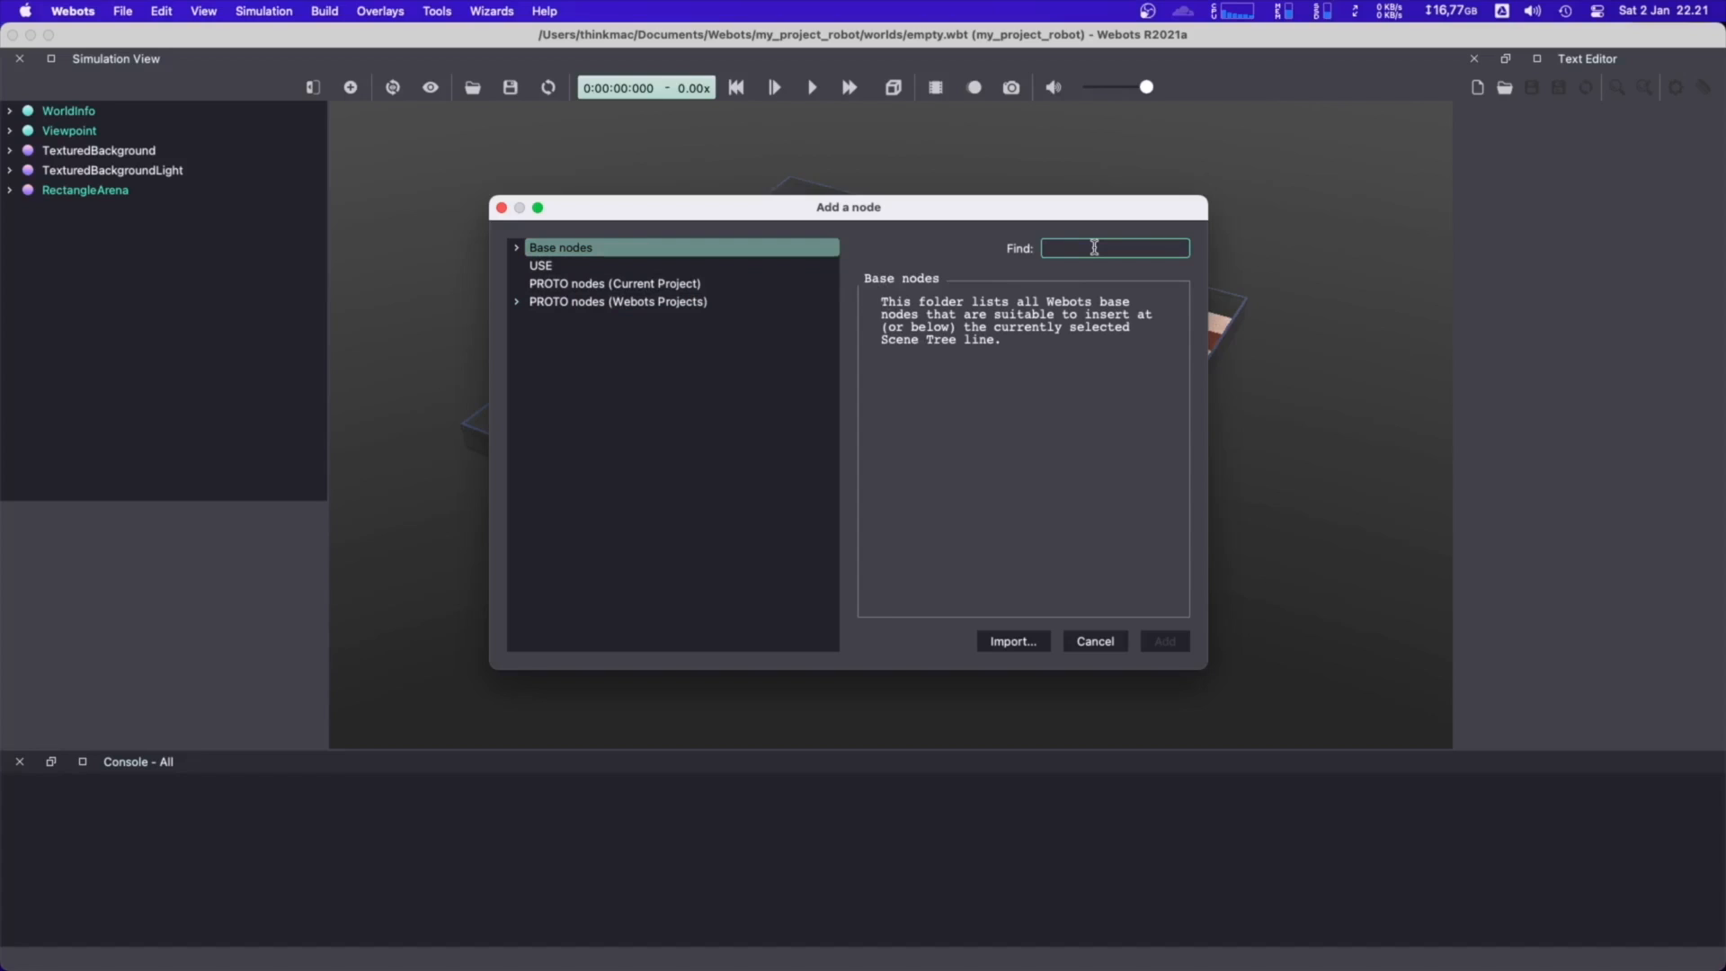
type("bl")
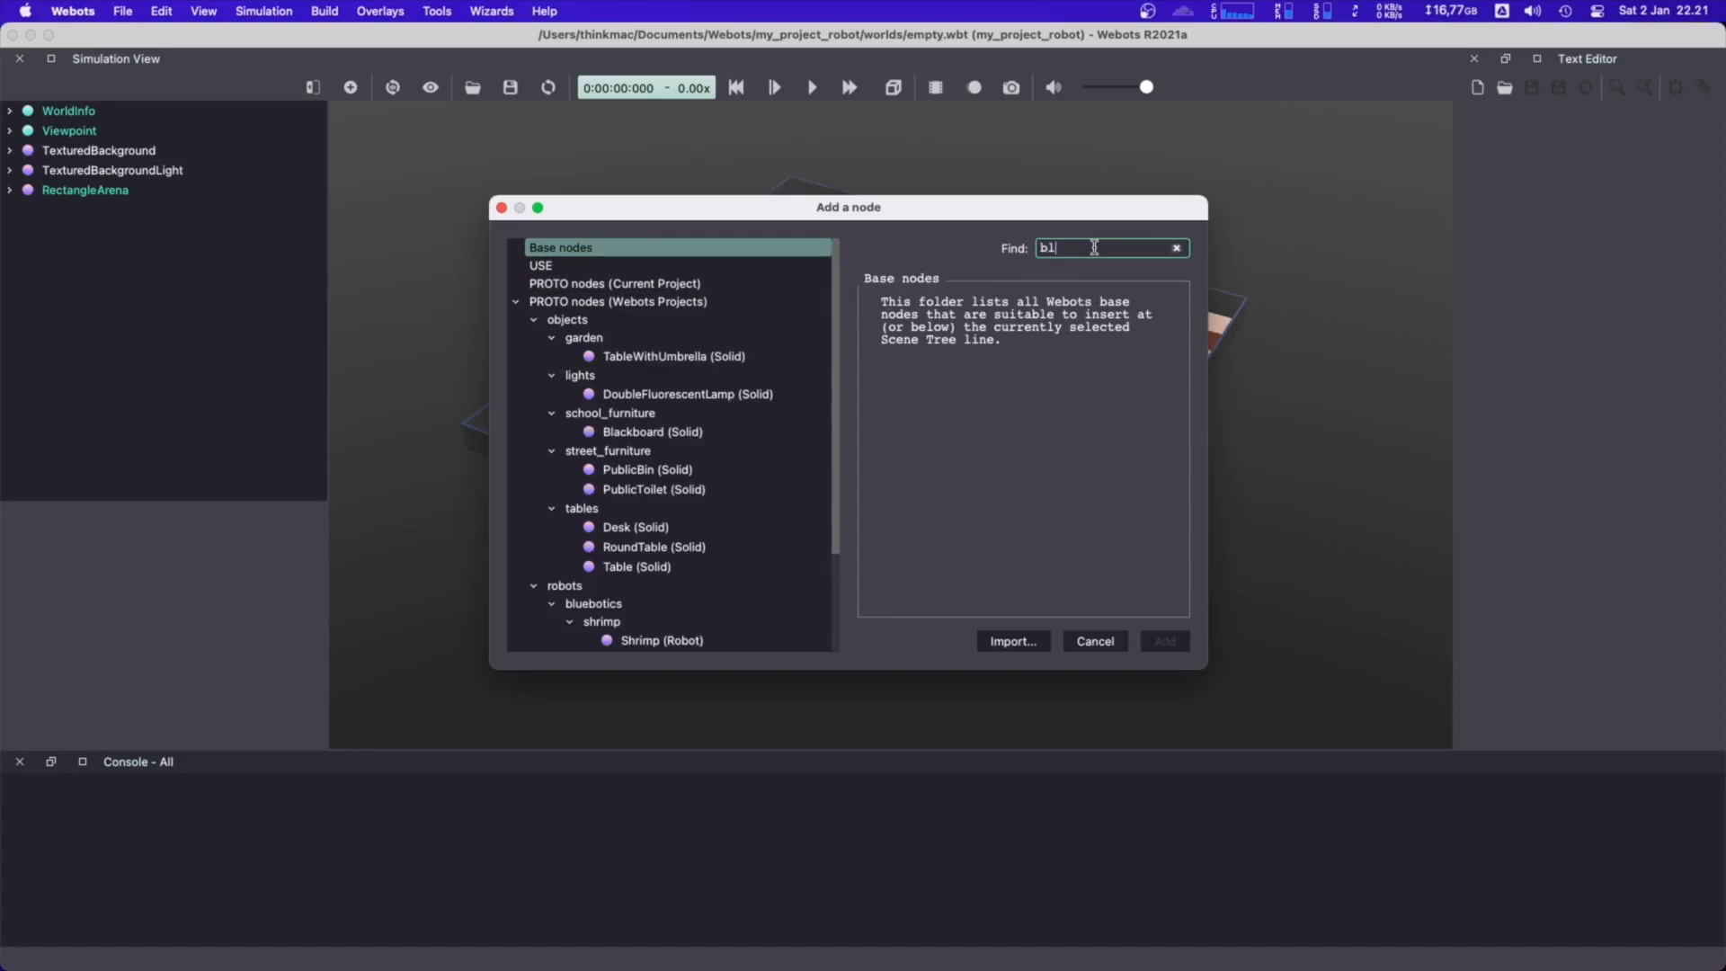
type("ock")
left_click(698, 378)
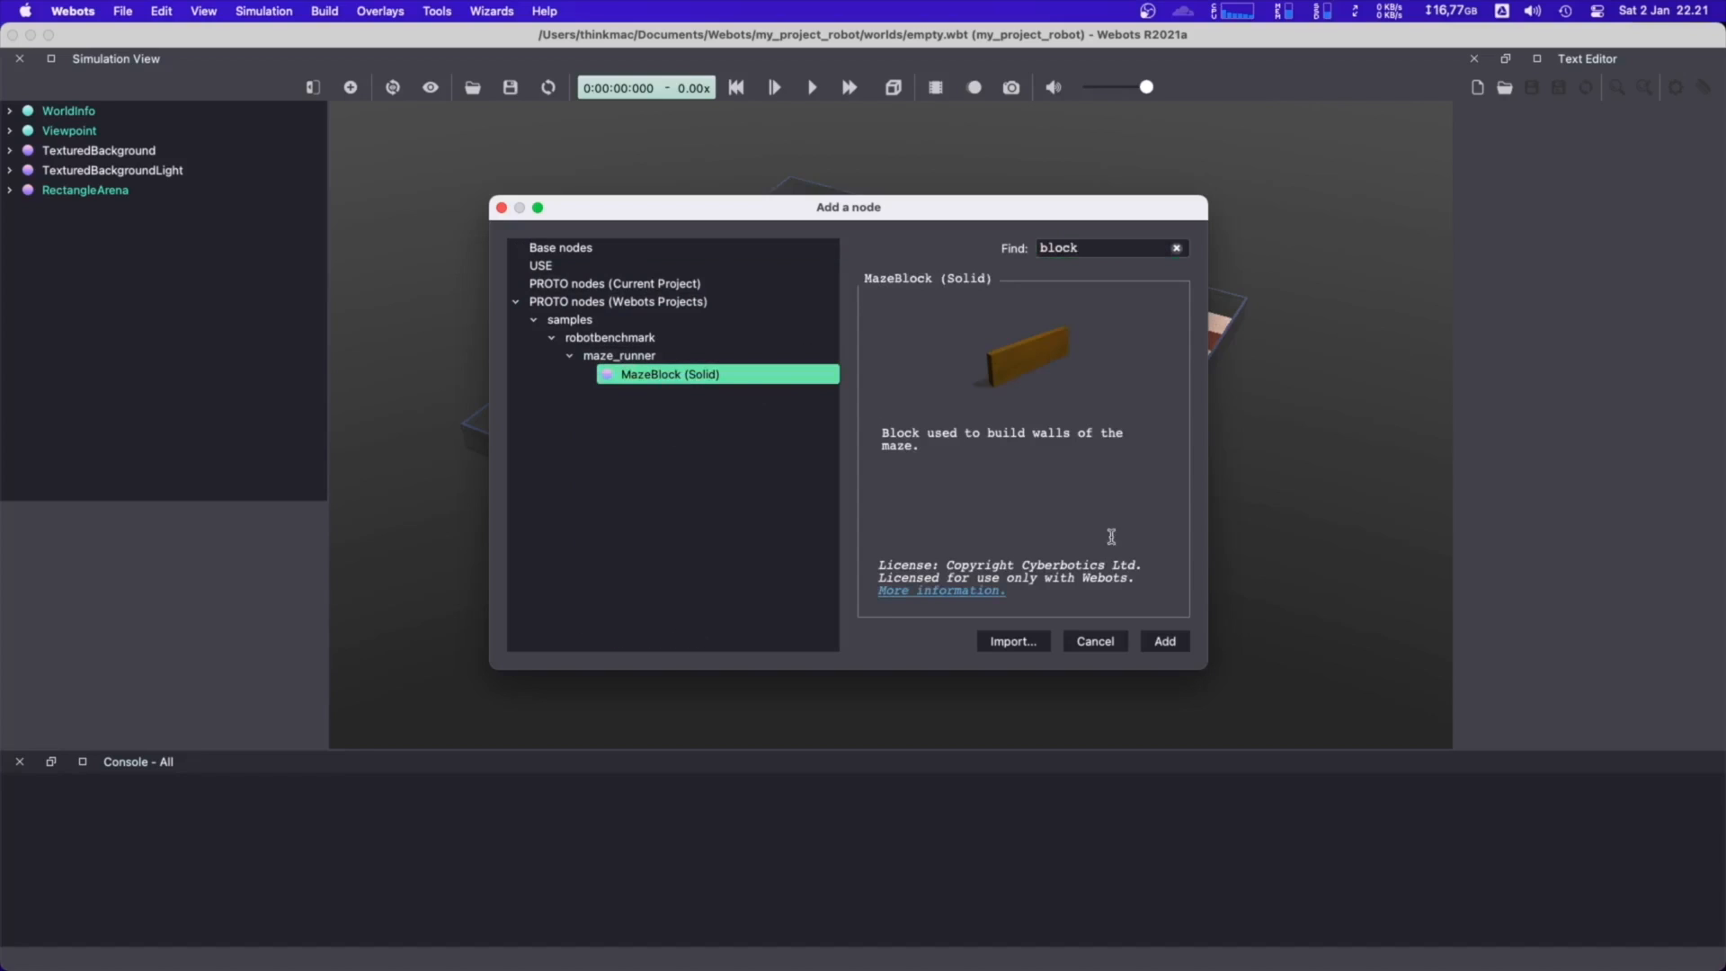
left_click(1164, 642)
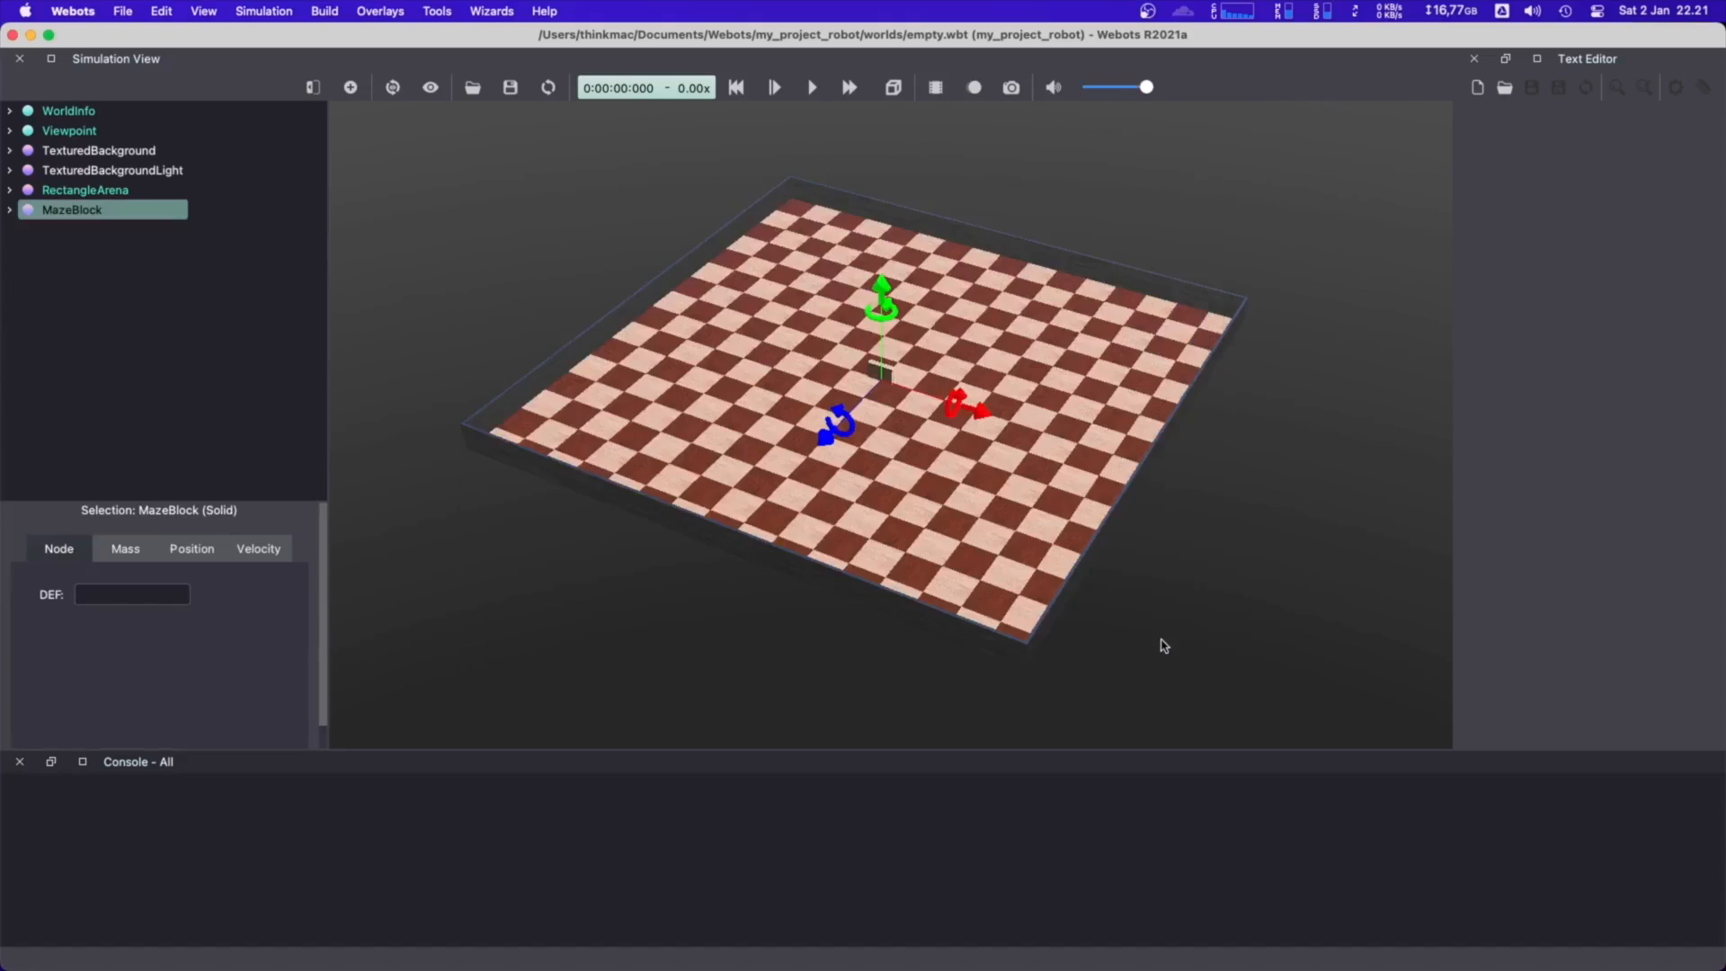
Look through the MazeBlock's fields and set its length to 0.6
scroll(897, 374, "up", 5)
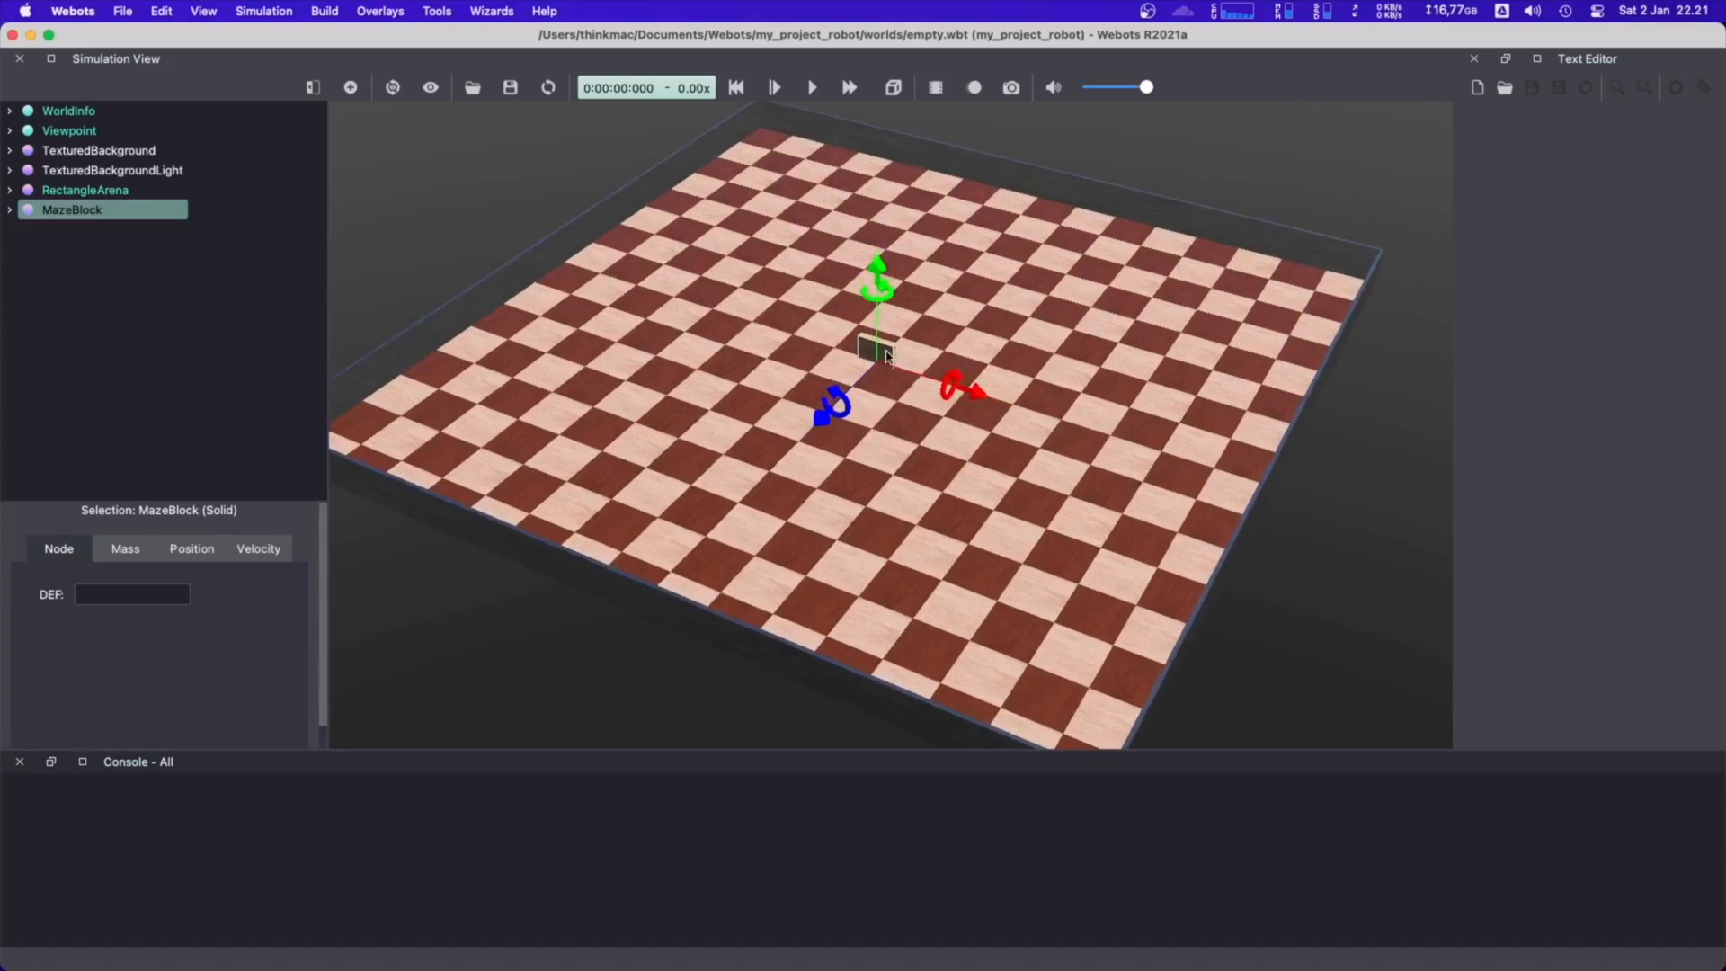
mouse_move(888, 358)
left_mouse_down()
mouse_move(931, 366)
mouse_move(889, 360)
left_mouse_up()
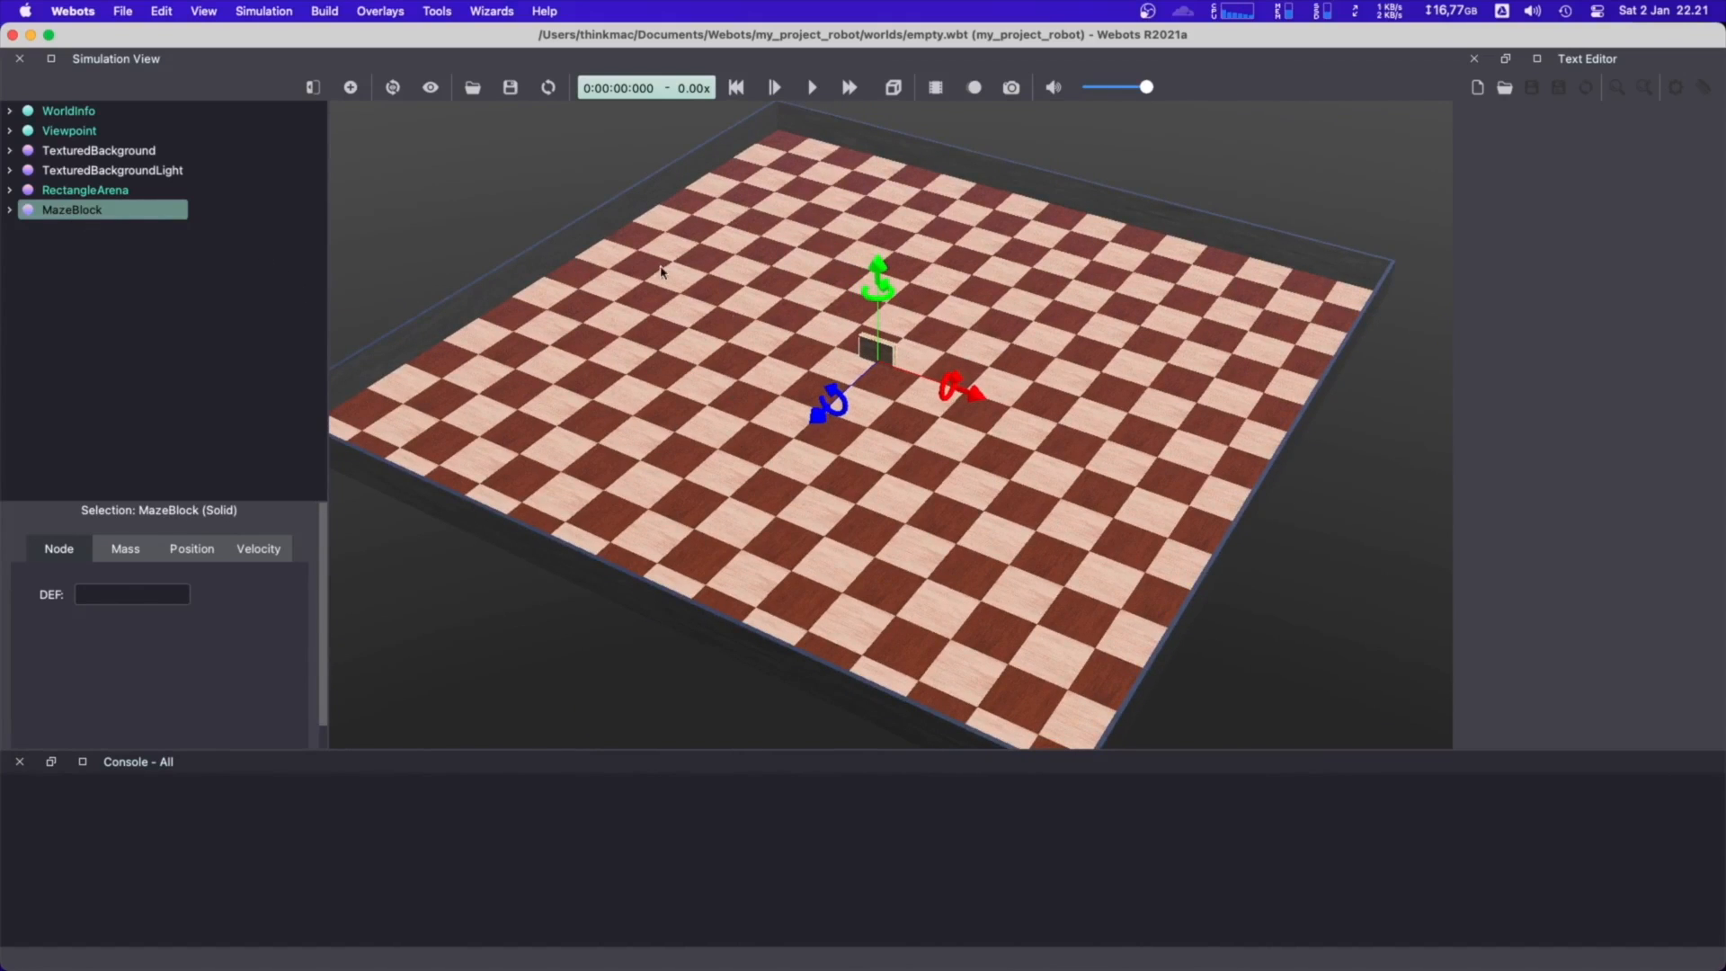
left_click(9, 210)
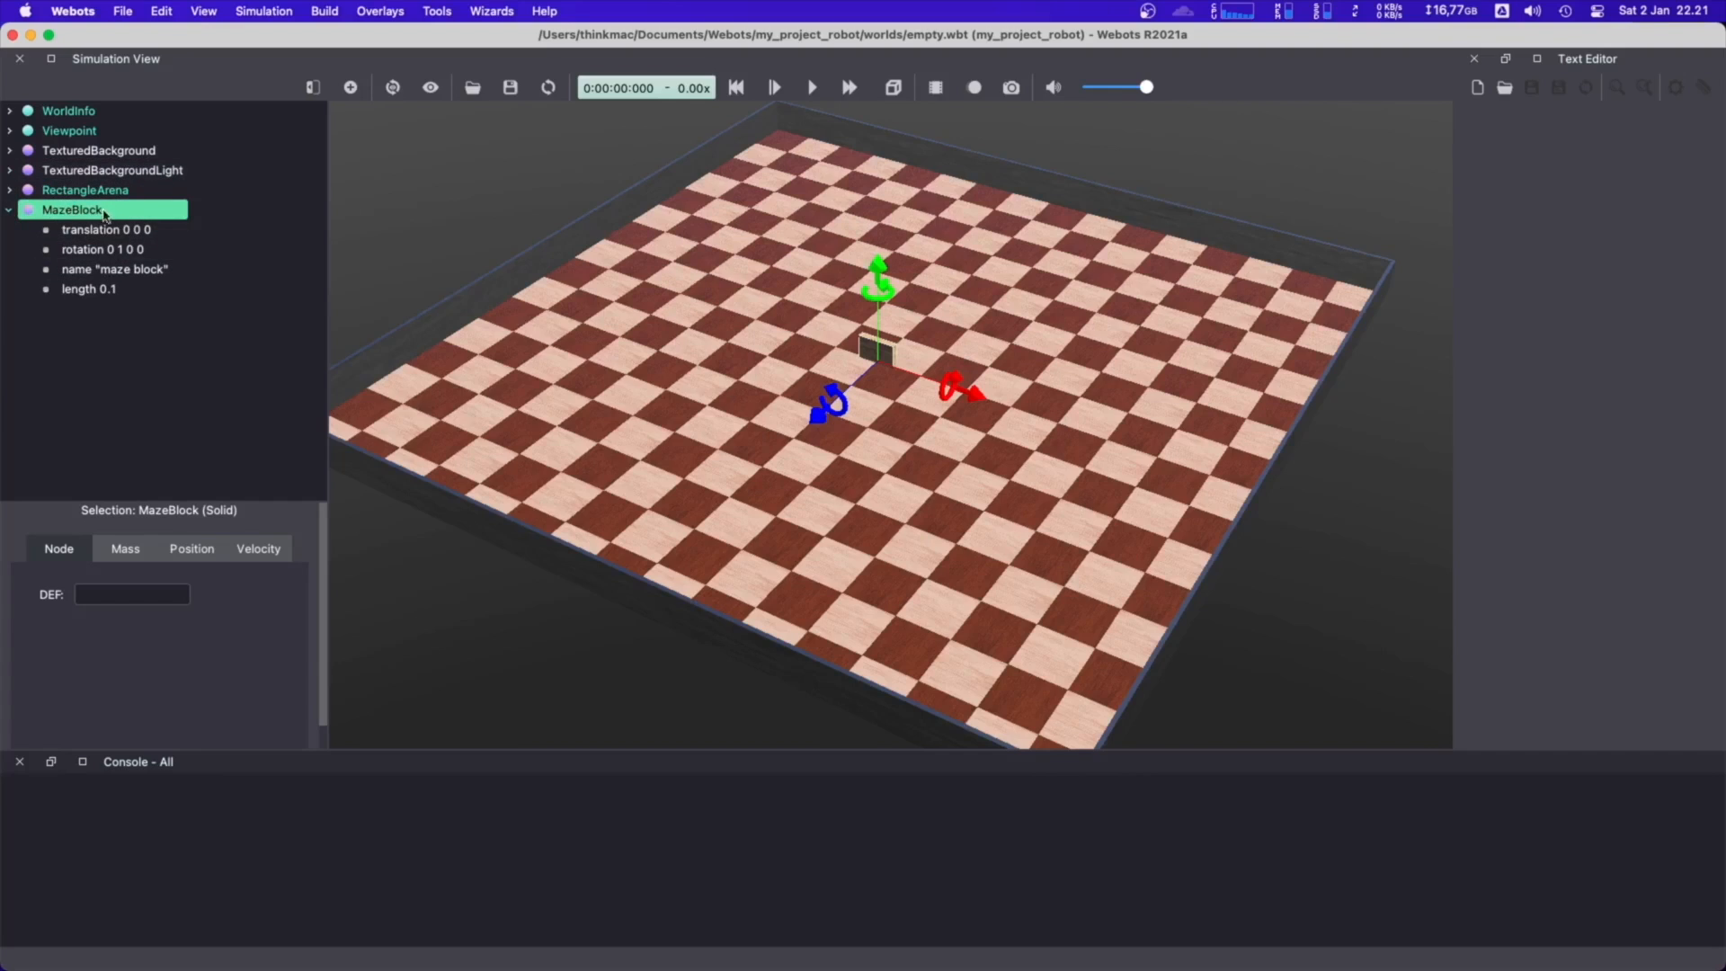
left_click(102, 232)
left_click(112, 251)
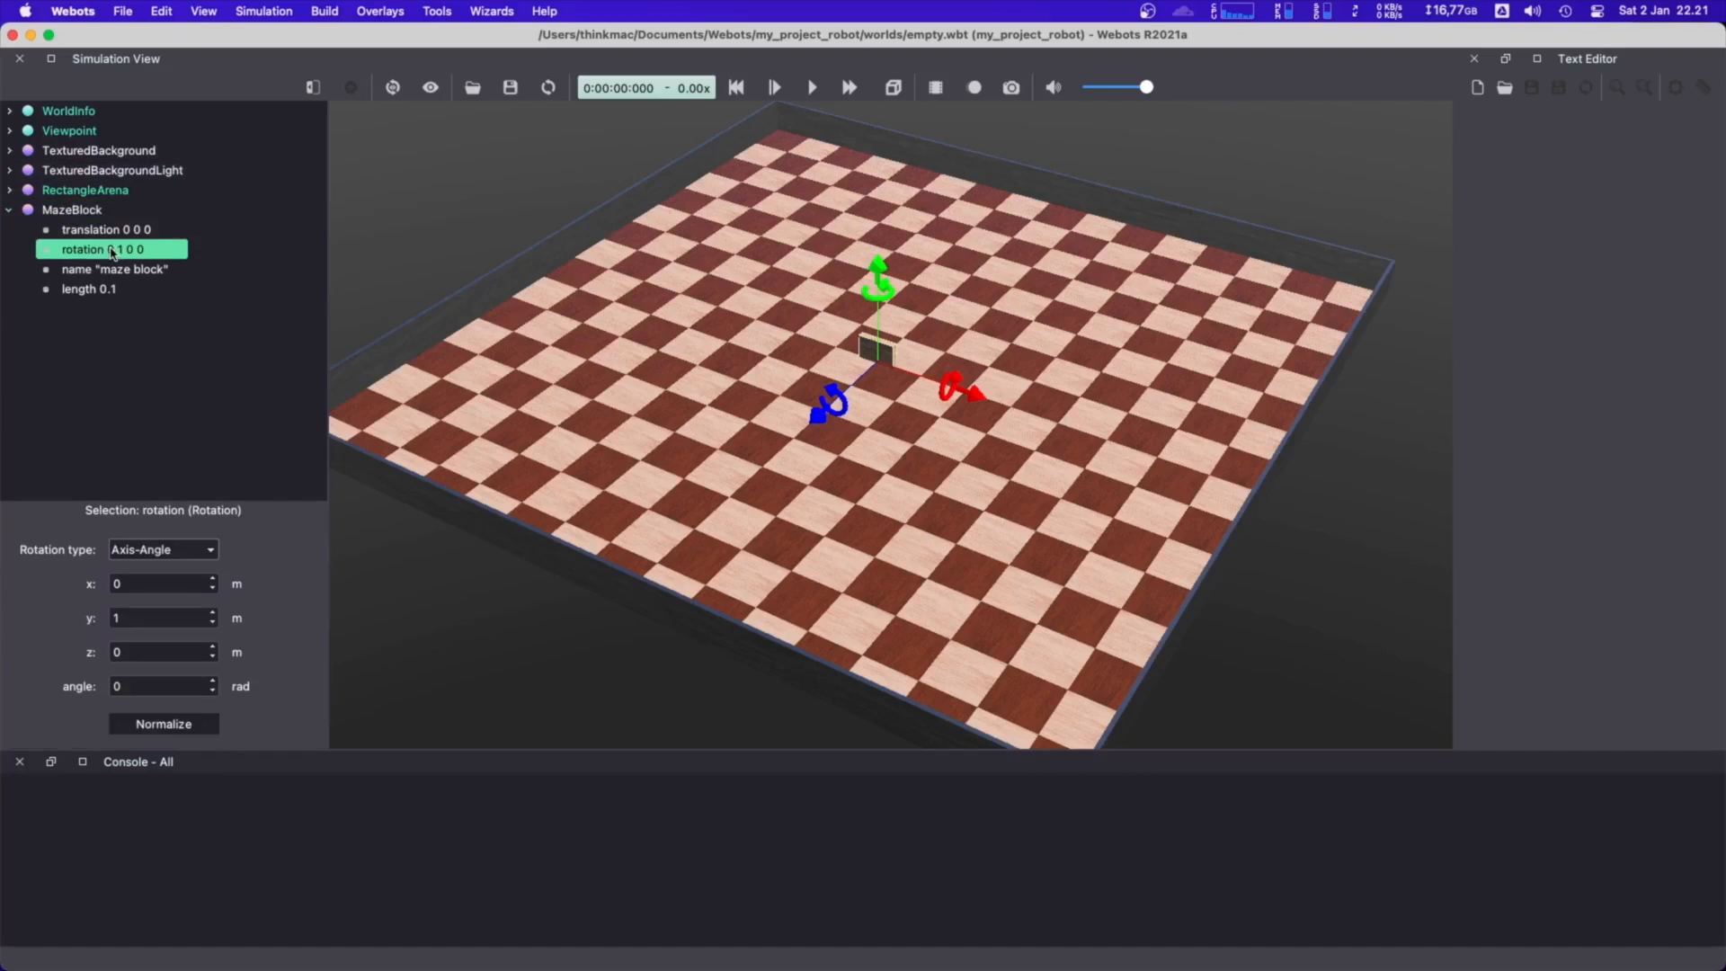
left_click(108, 270)
left_click(109, 291)
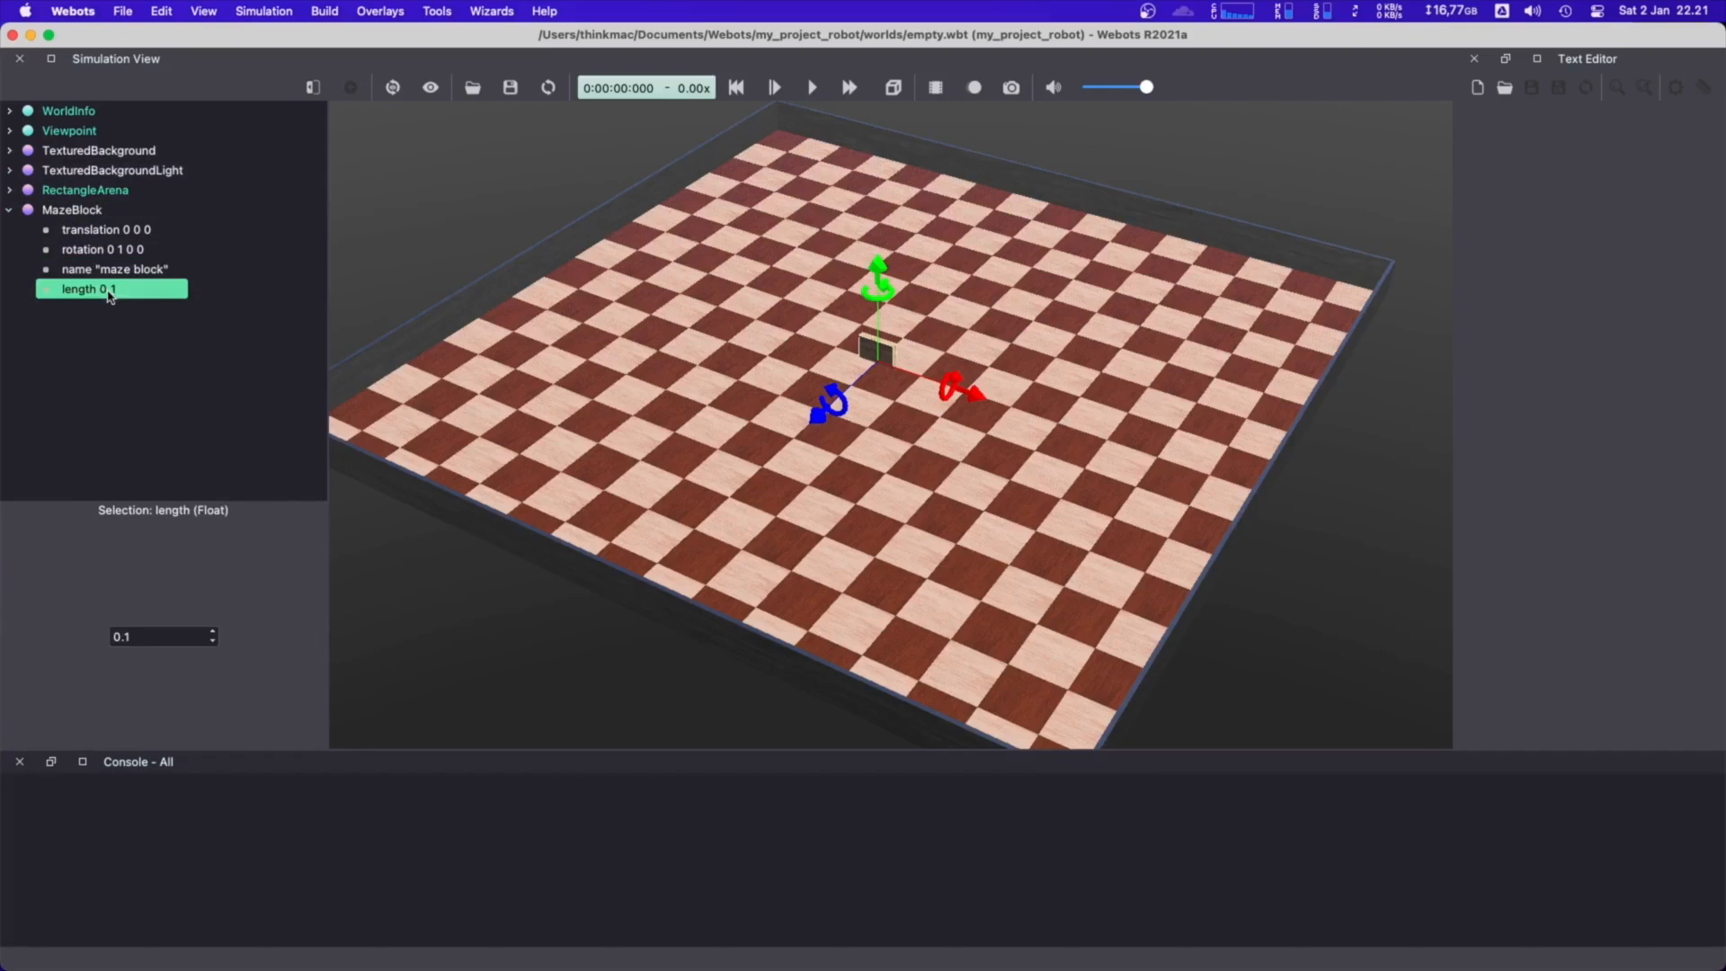
left_click(212, 632)
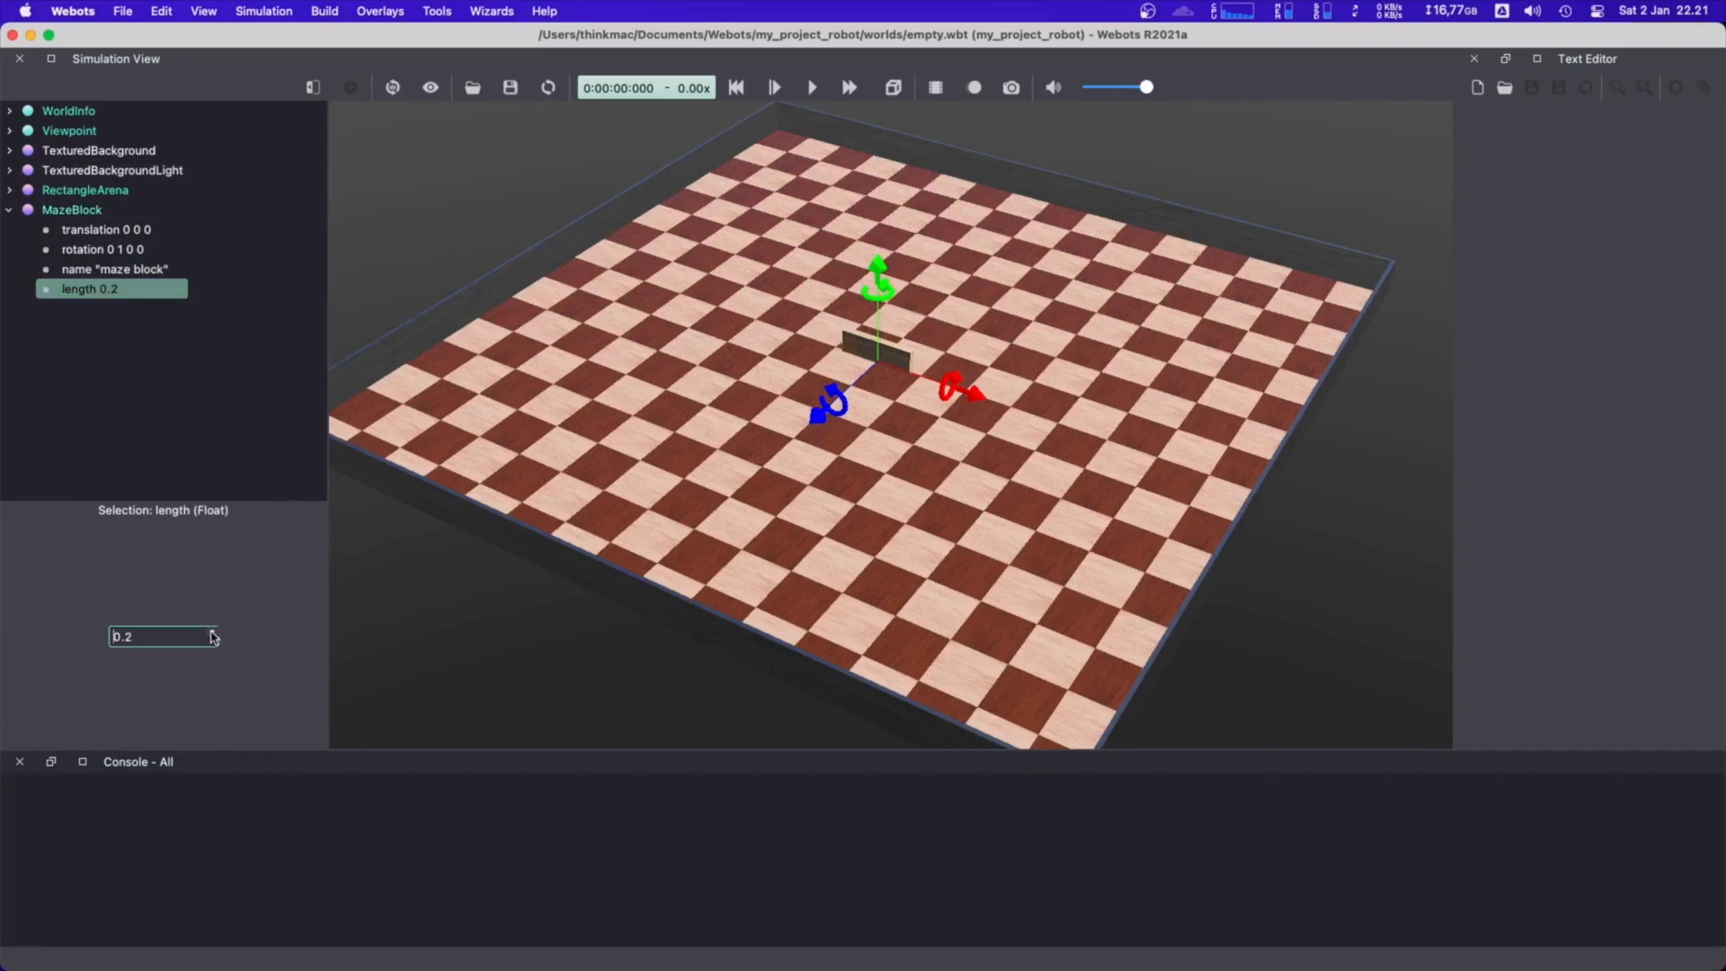
left_click(212, 632)
left_click(213, 632)
left_click(213, 632)
left_click(212, 632)
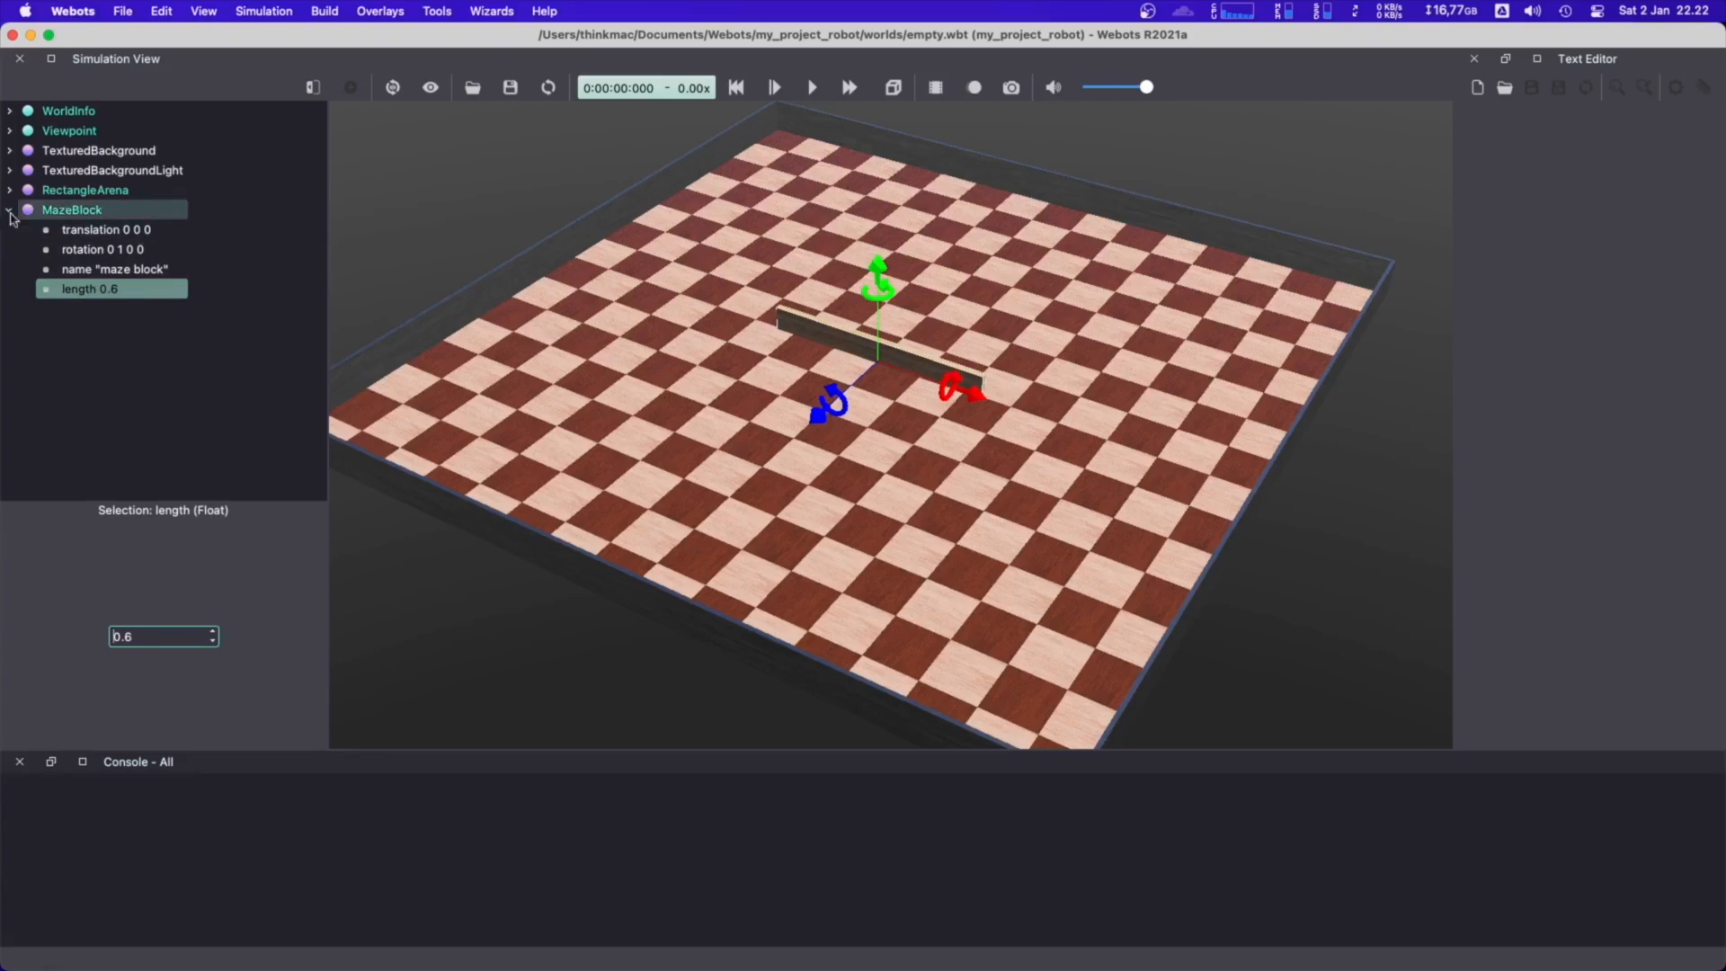
Move the MazeBlock along the x axis by setting its translation x to 0.4 m
left_click(173, 235)
left_click(166, 567)
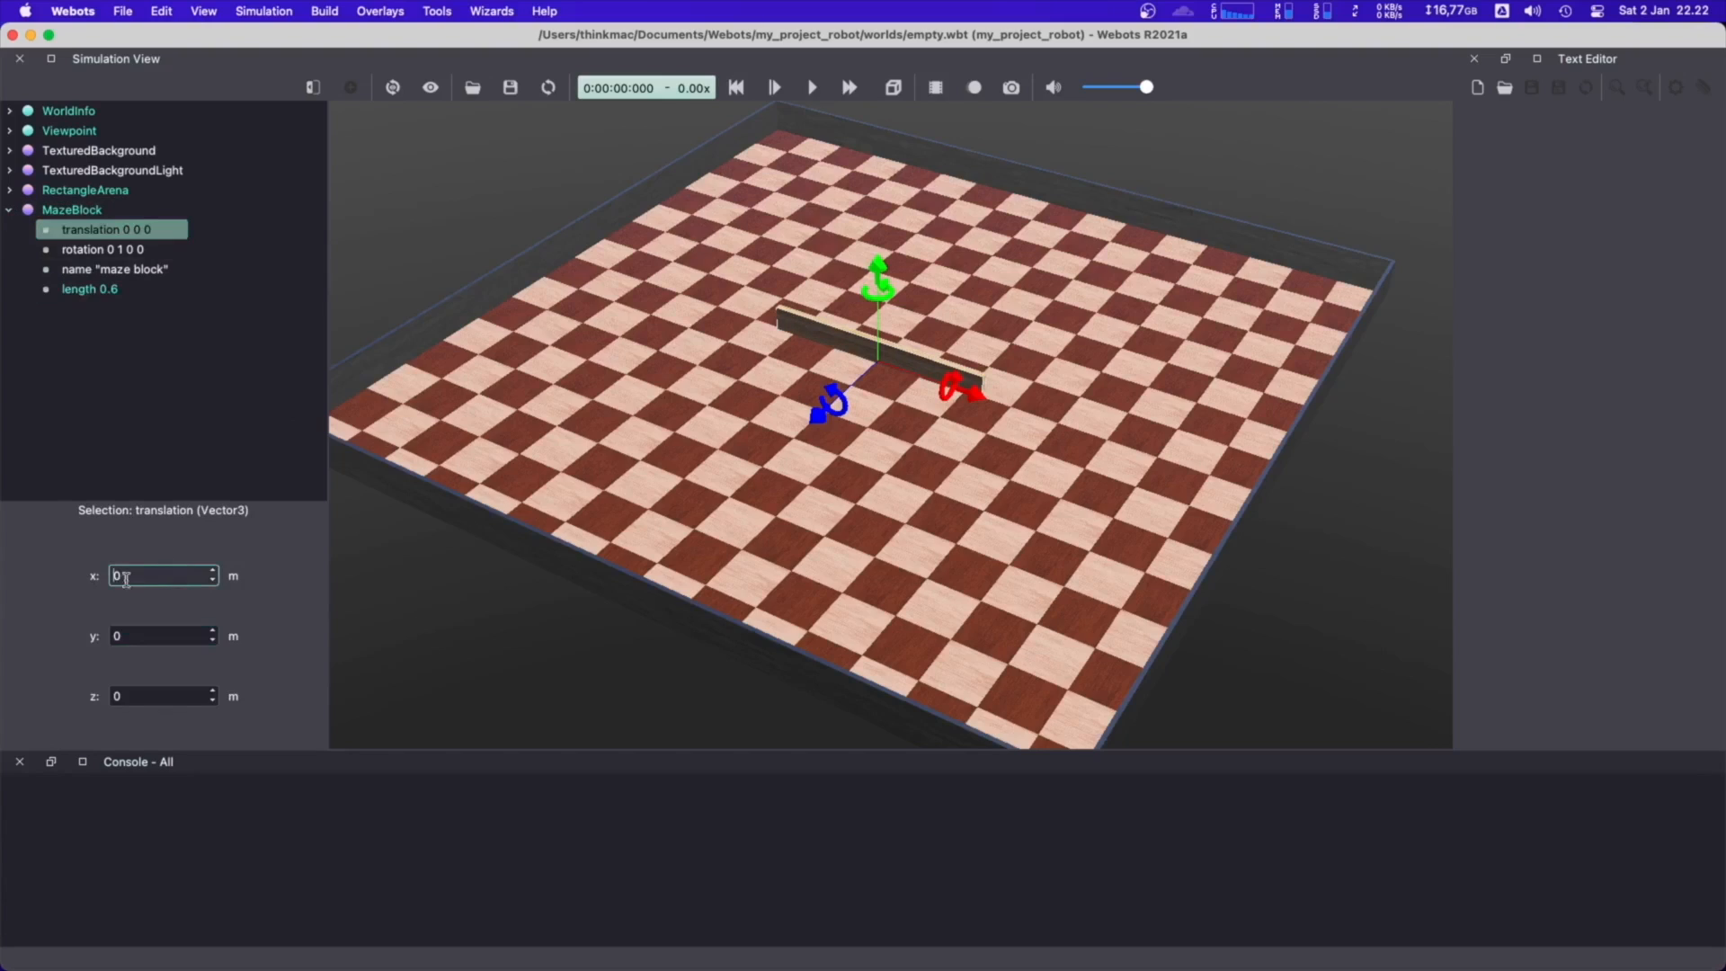
double_click(114, 577)
type("0.1")
left_click(213, 571)
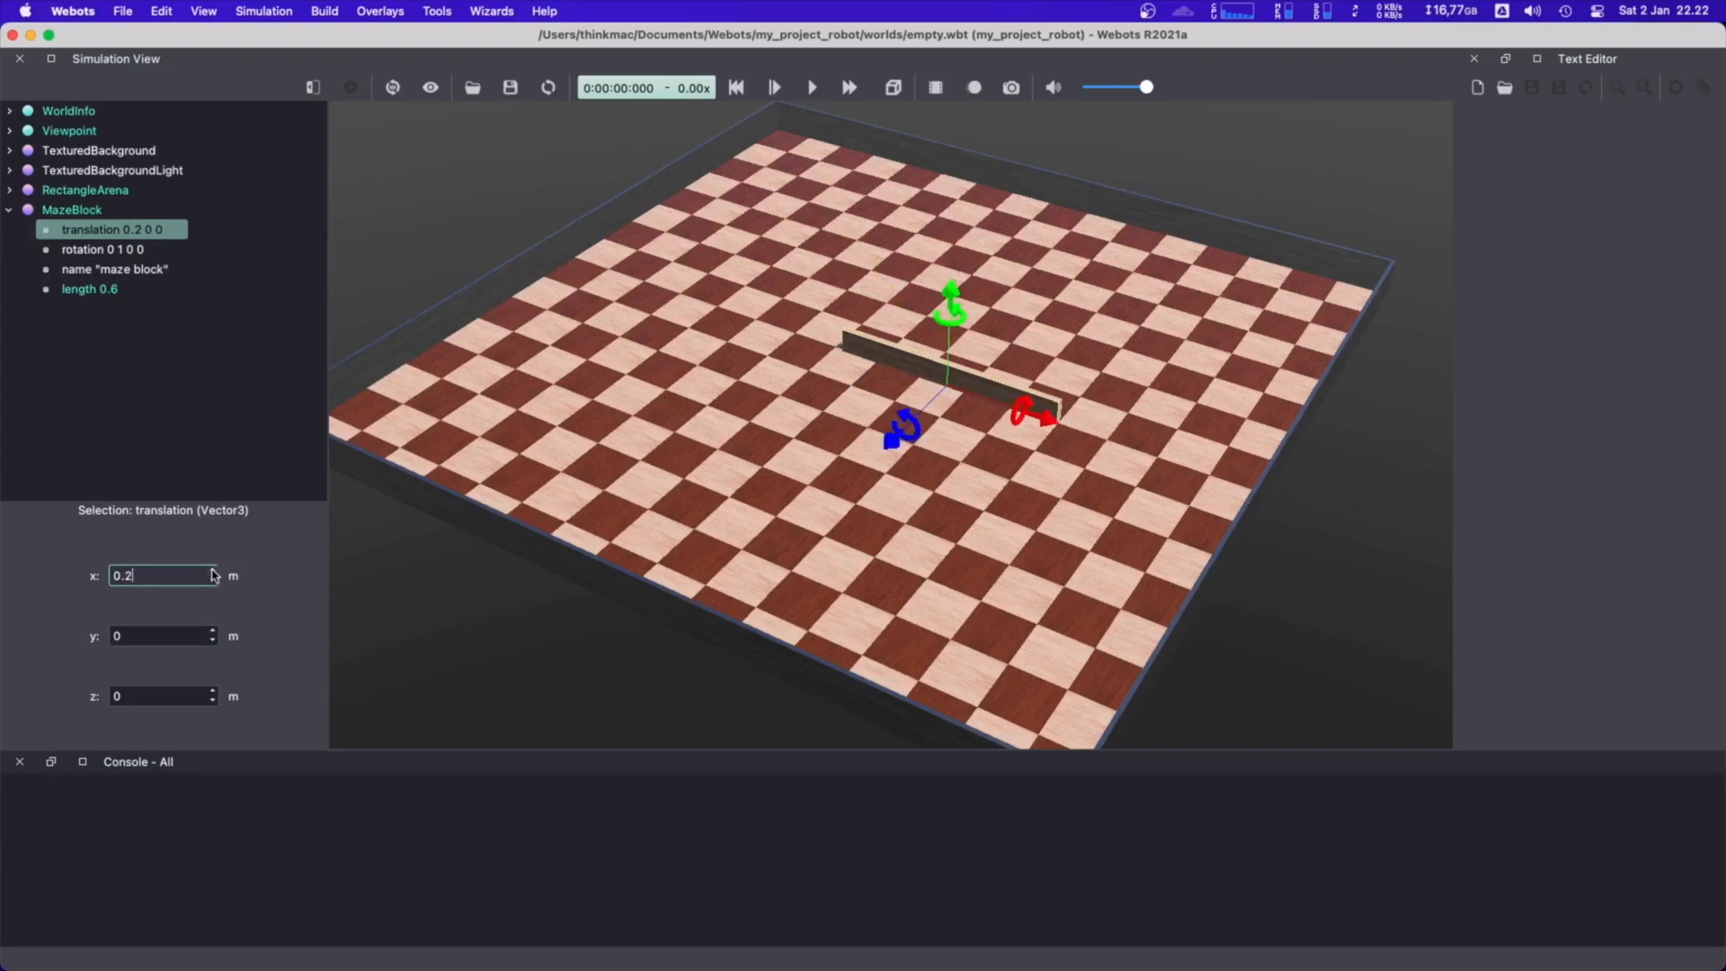
left_click(213, 572)
left_click(213, 572)
left_click(1013, 442)
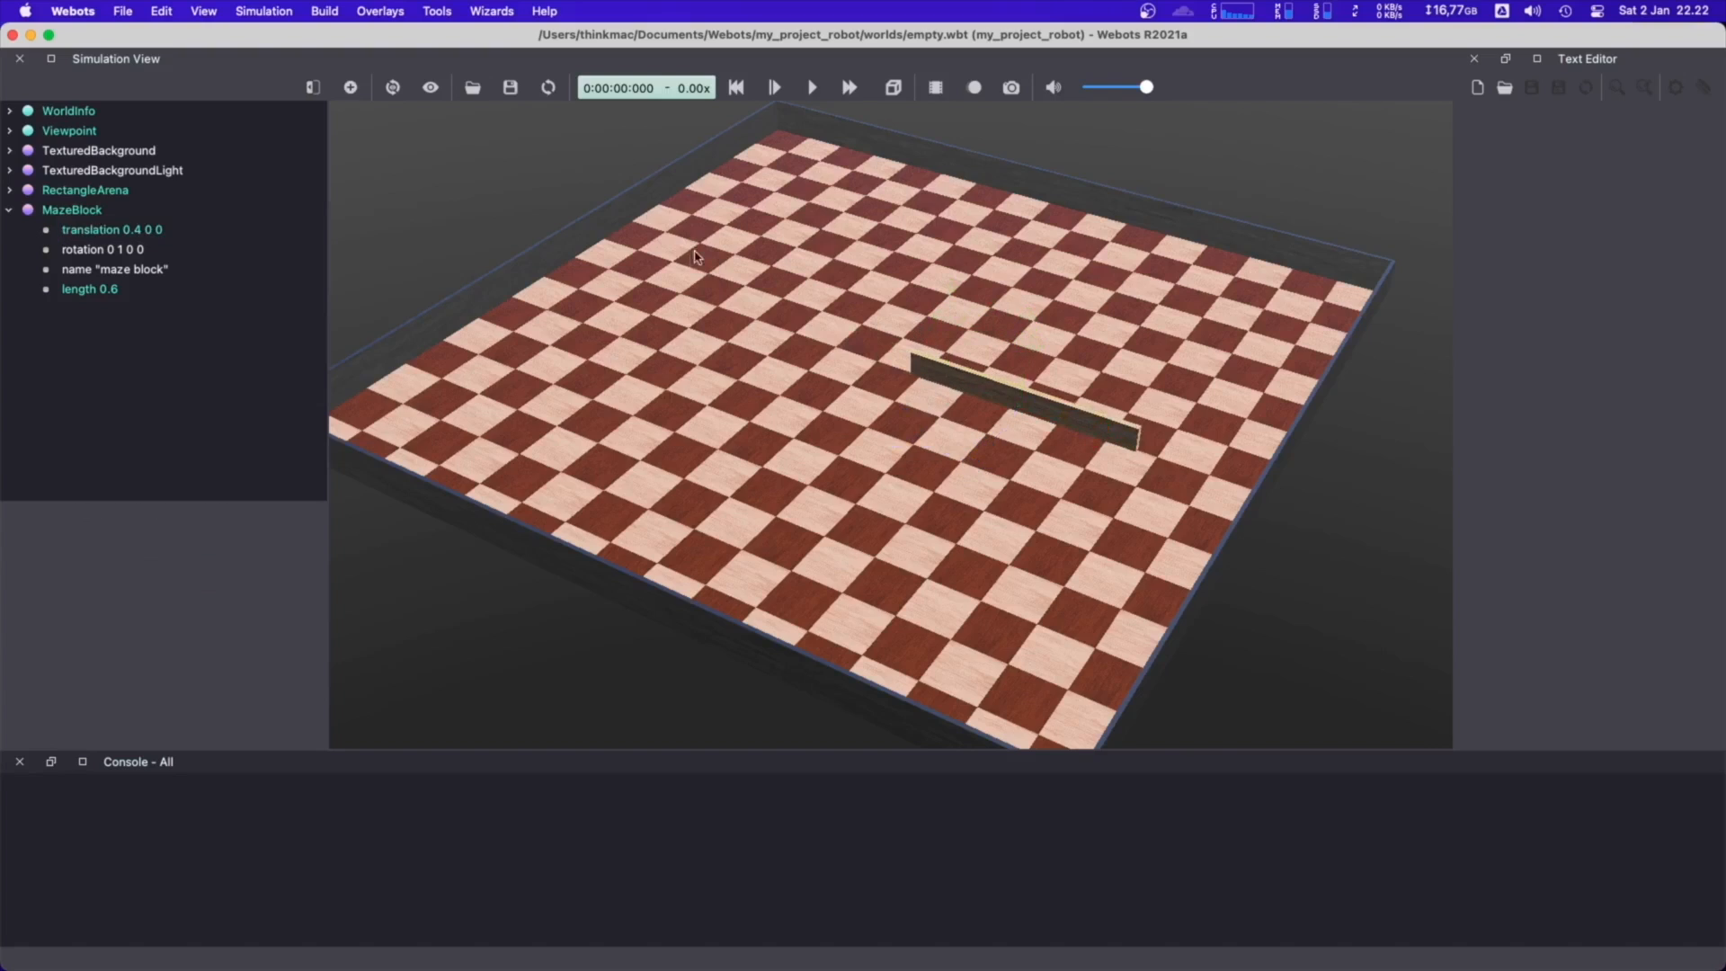
Browse the Webots Projects objects available to add, previewing Cabinet, DesktopComputer and BunchOfSunFlowers
left_click(351, 87)
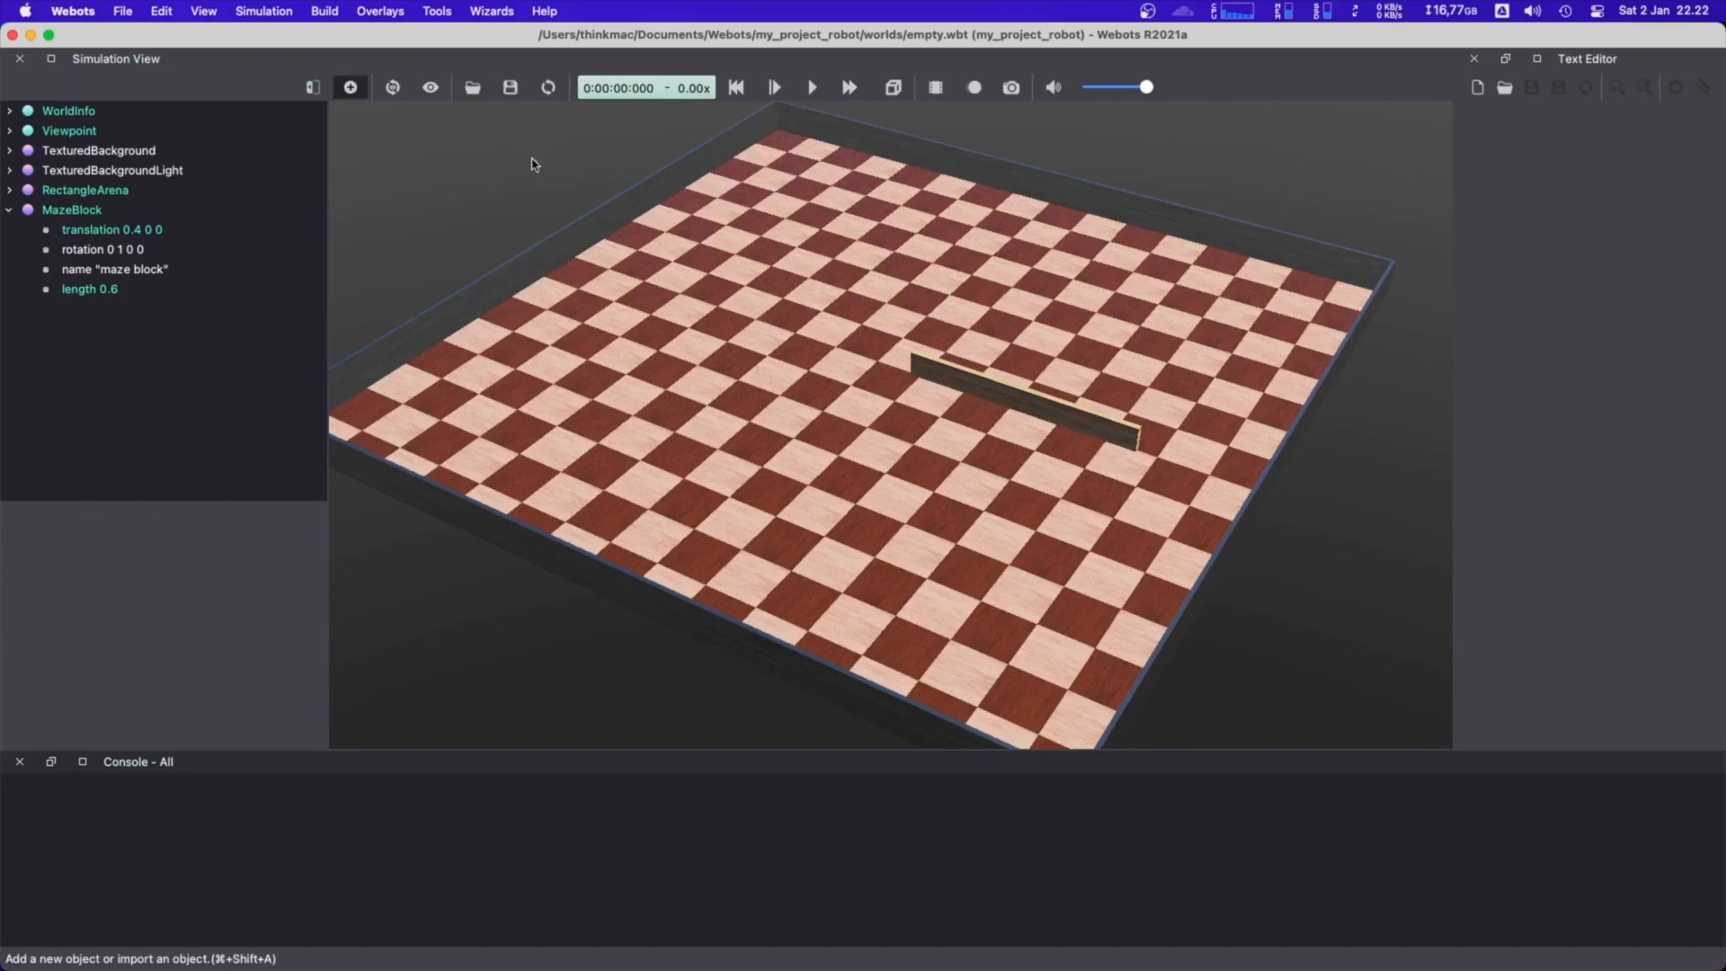
left_click(525, 332)
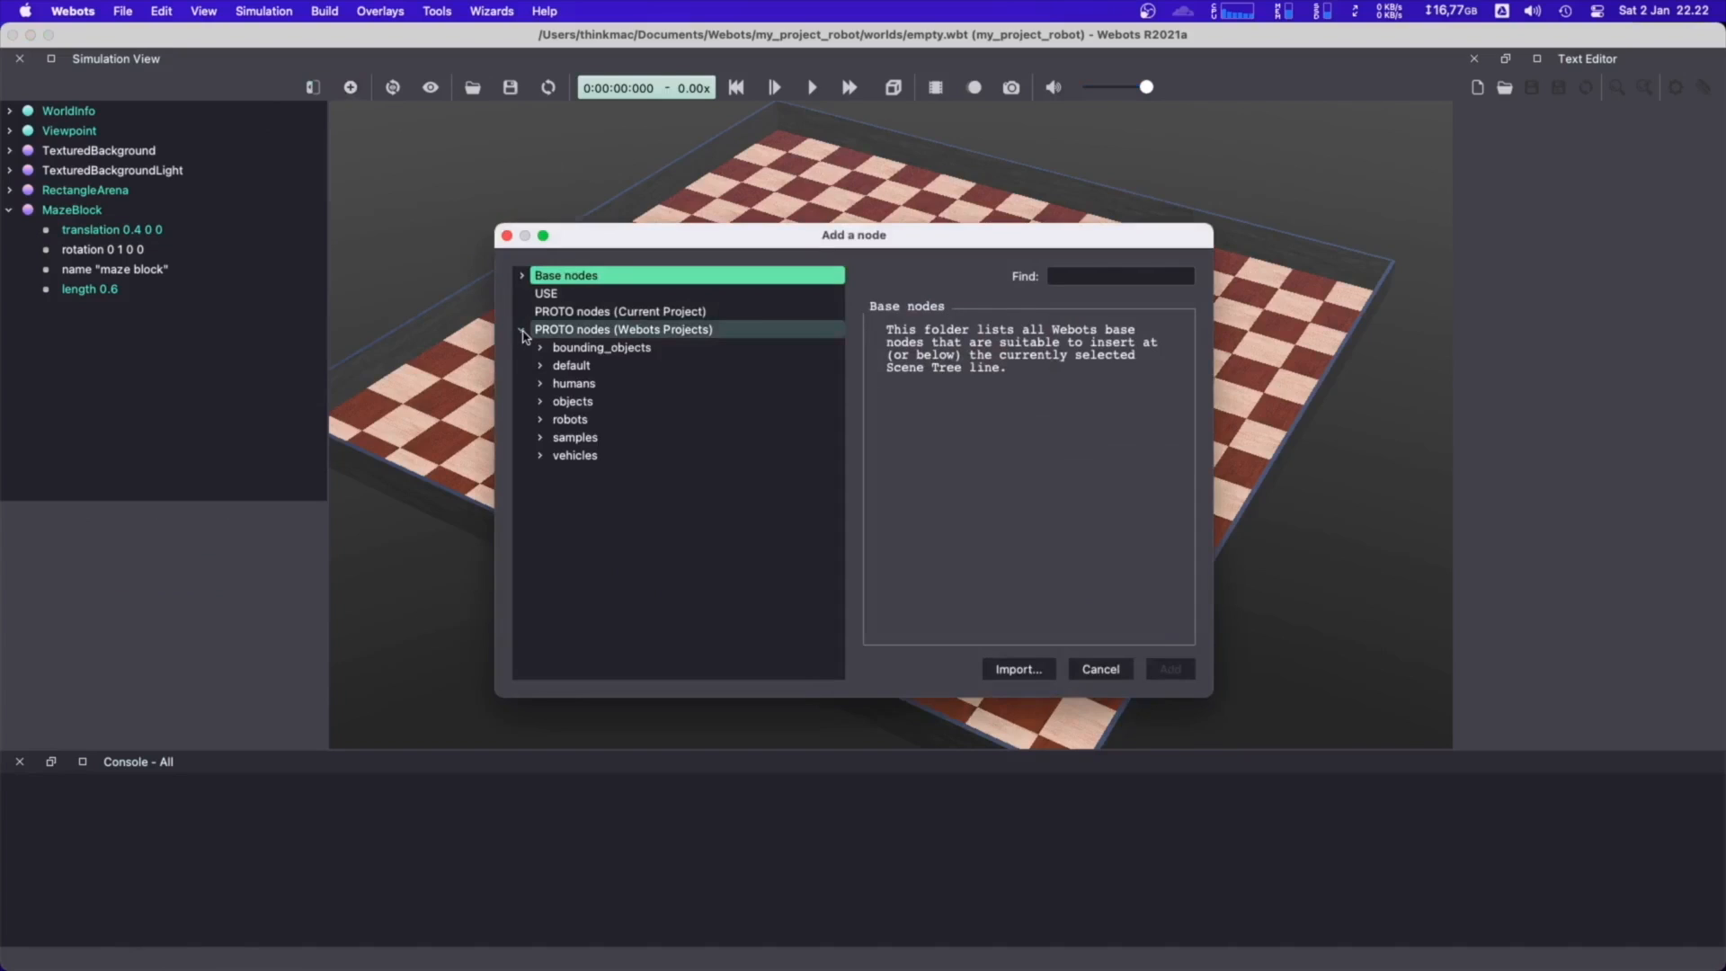
left_click(539, 401)
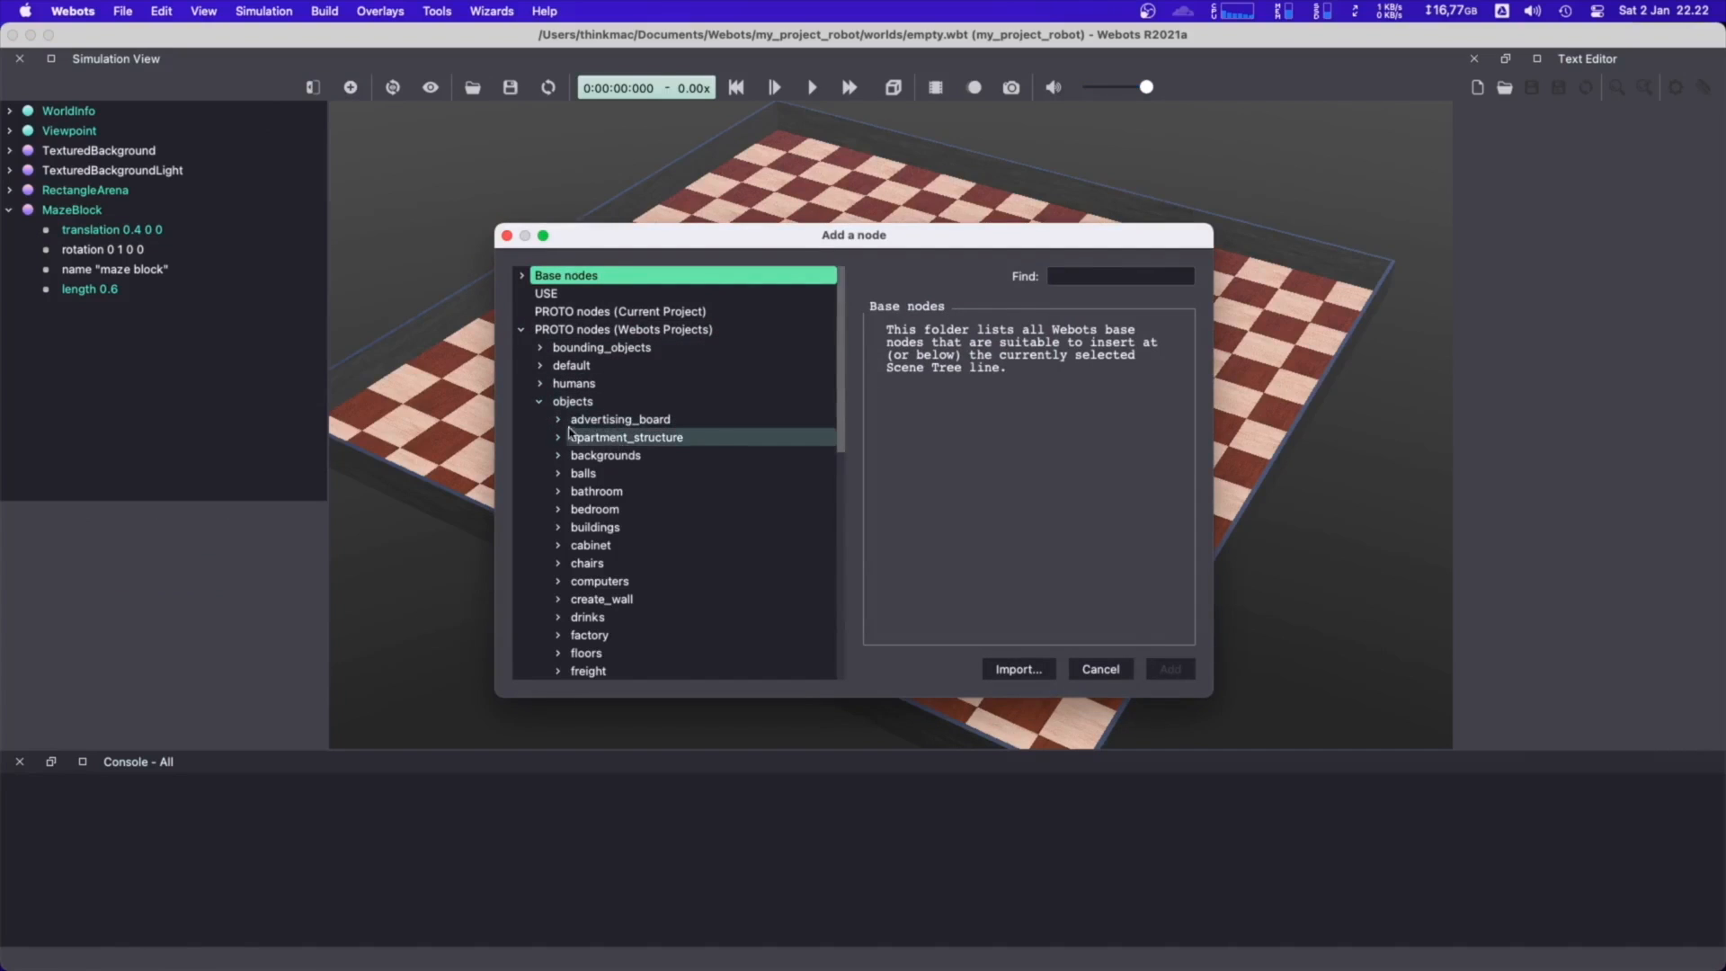
left_click(552, 545)
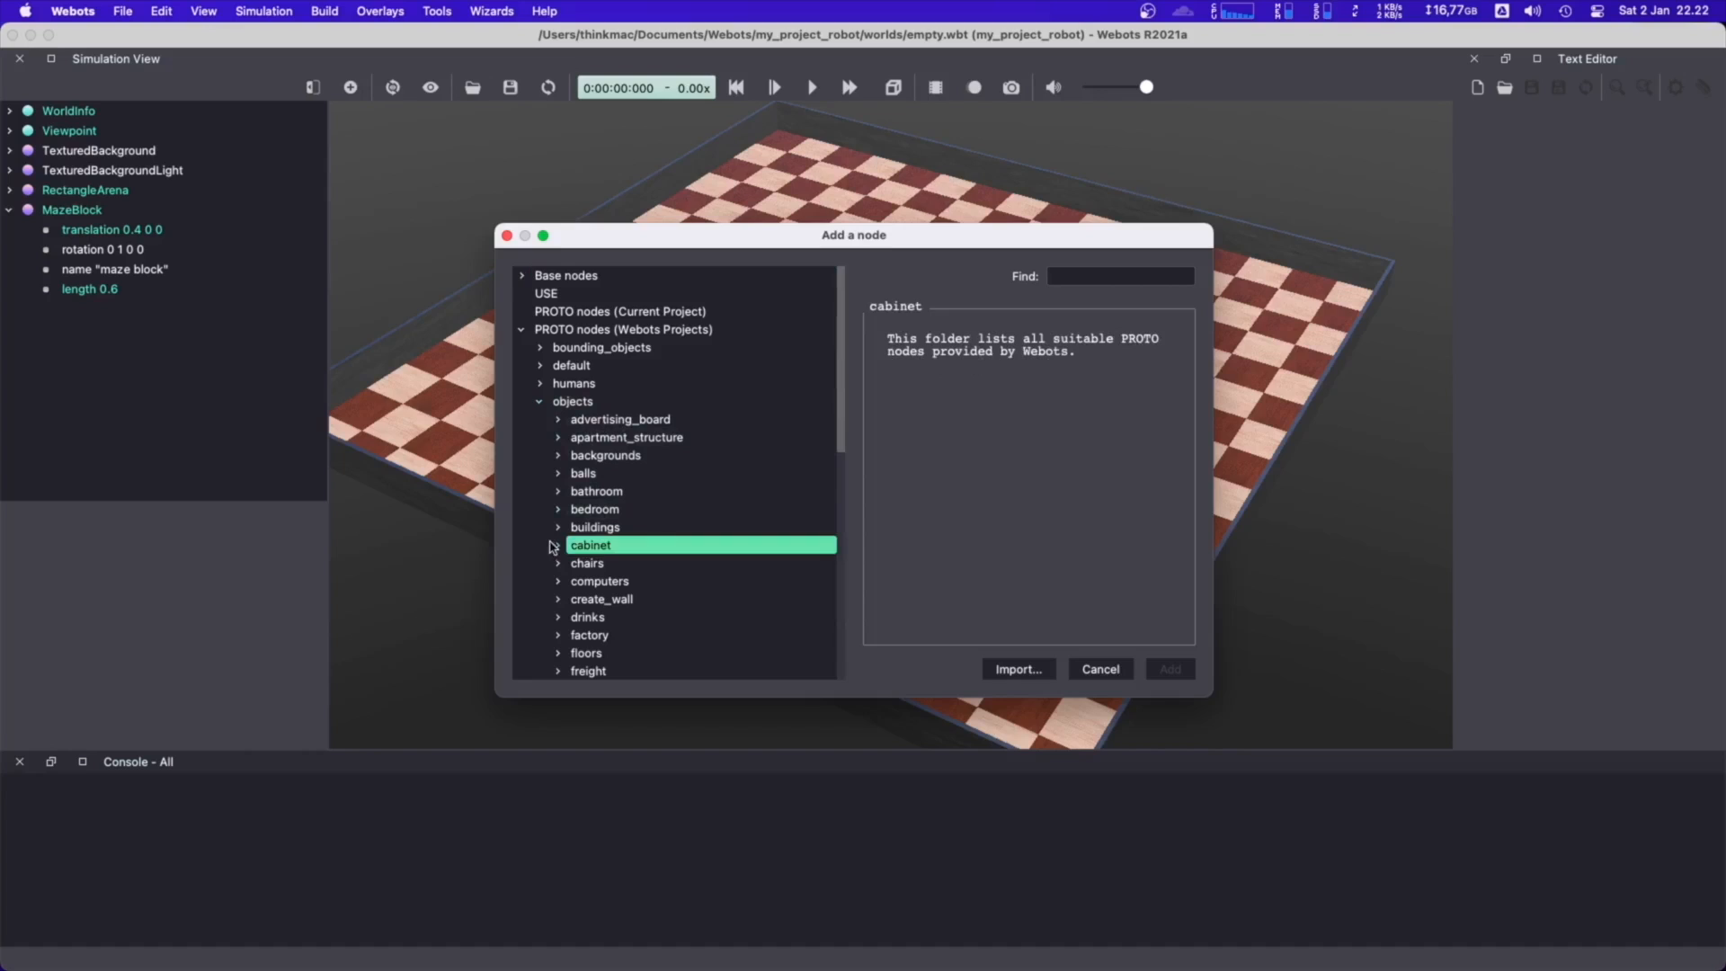
double_click(572, 551)
left_click(575, 563)
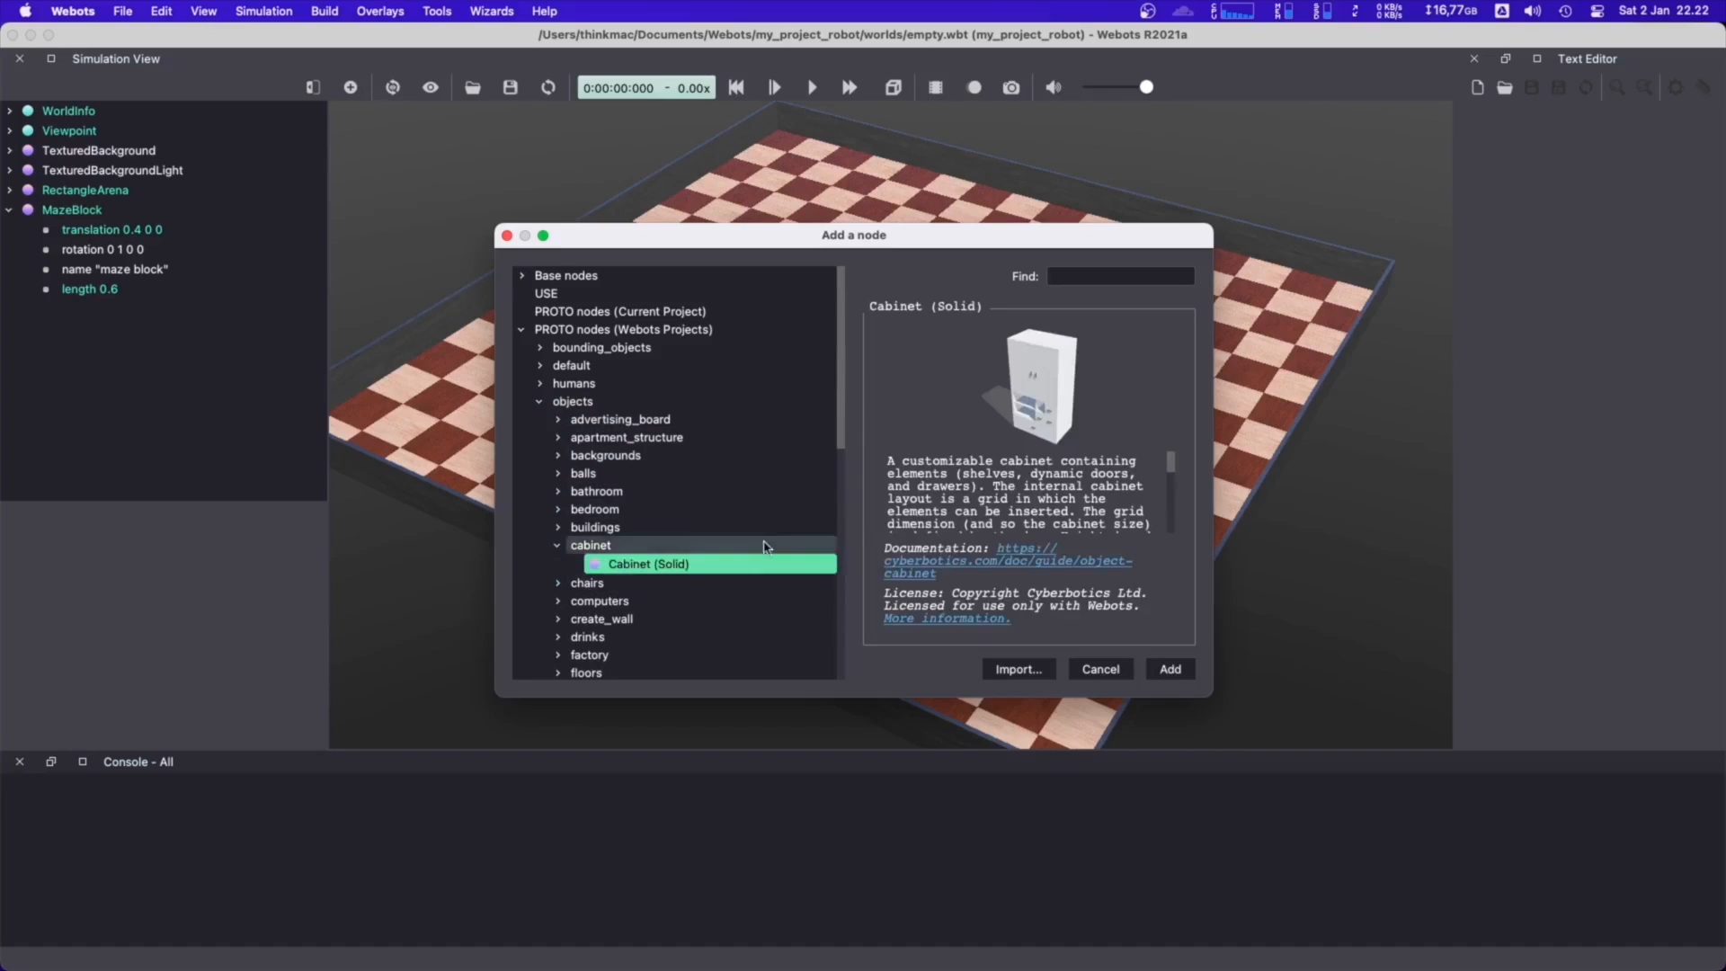
scroll(576, 572, "down", 2)
scroll(576, 572, "down", 2)
left_click(557, 499)
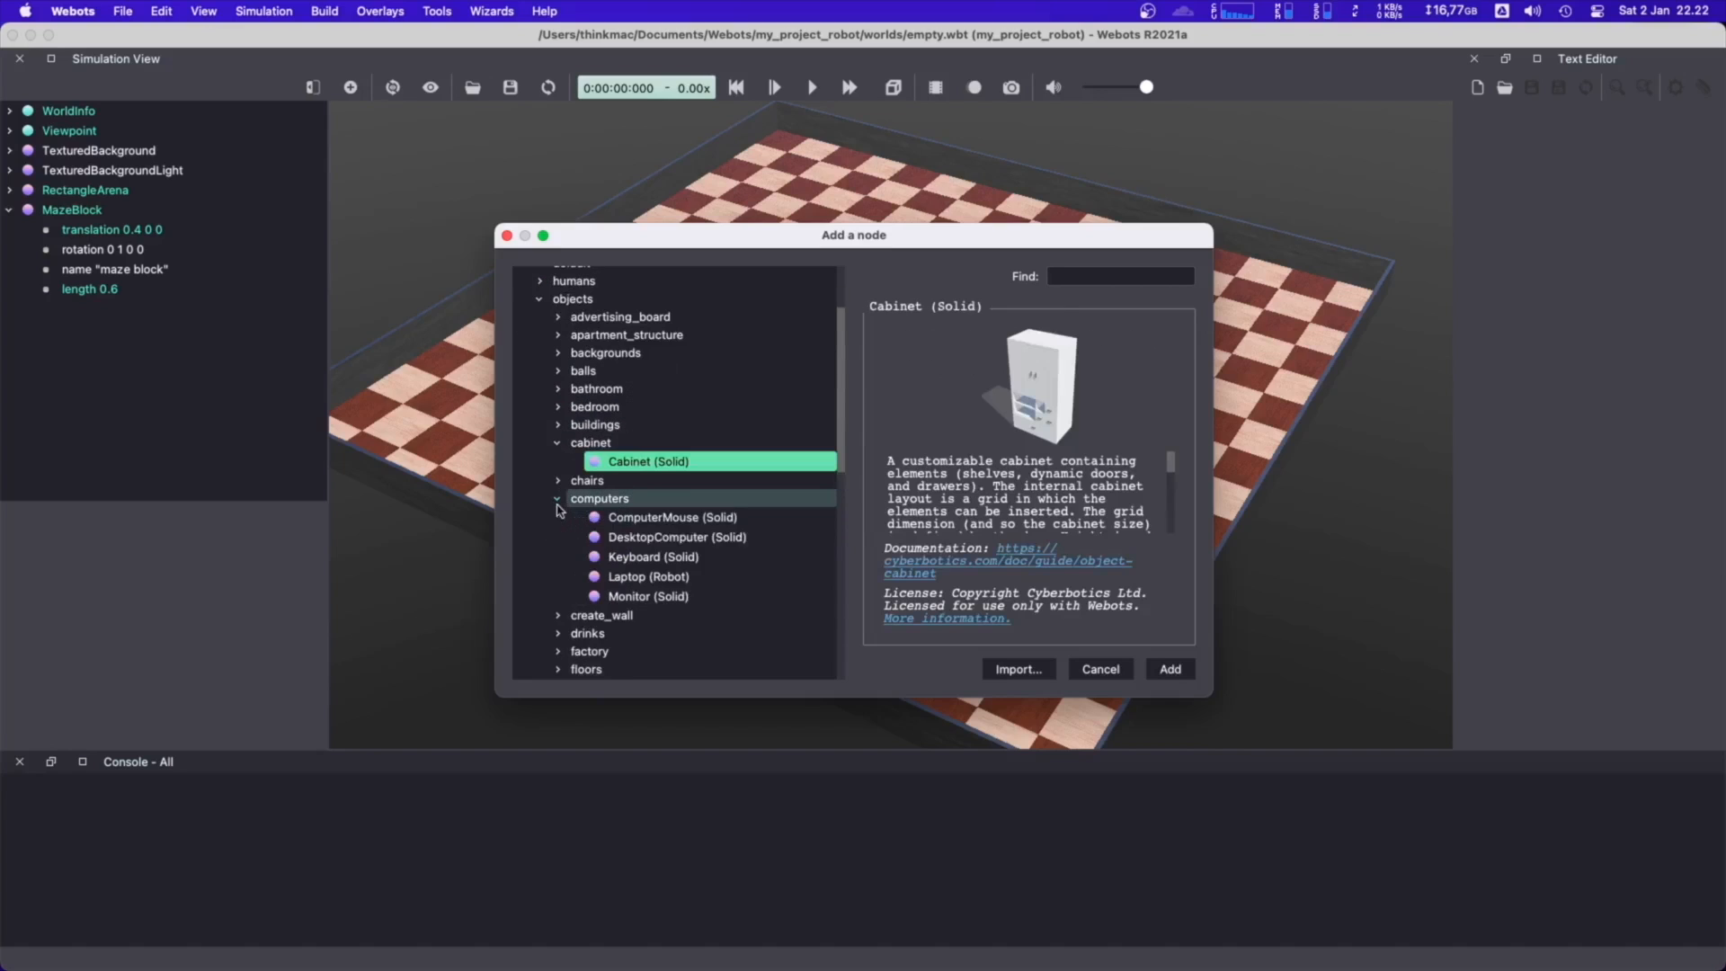
left_click(662, 536)
scroll(580, 578, "down", 10)
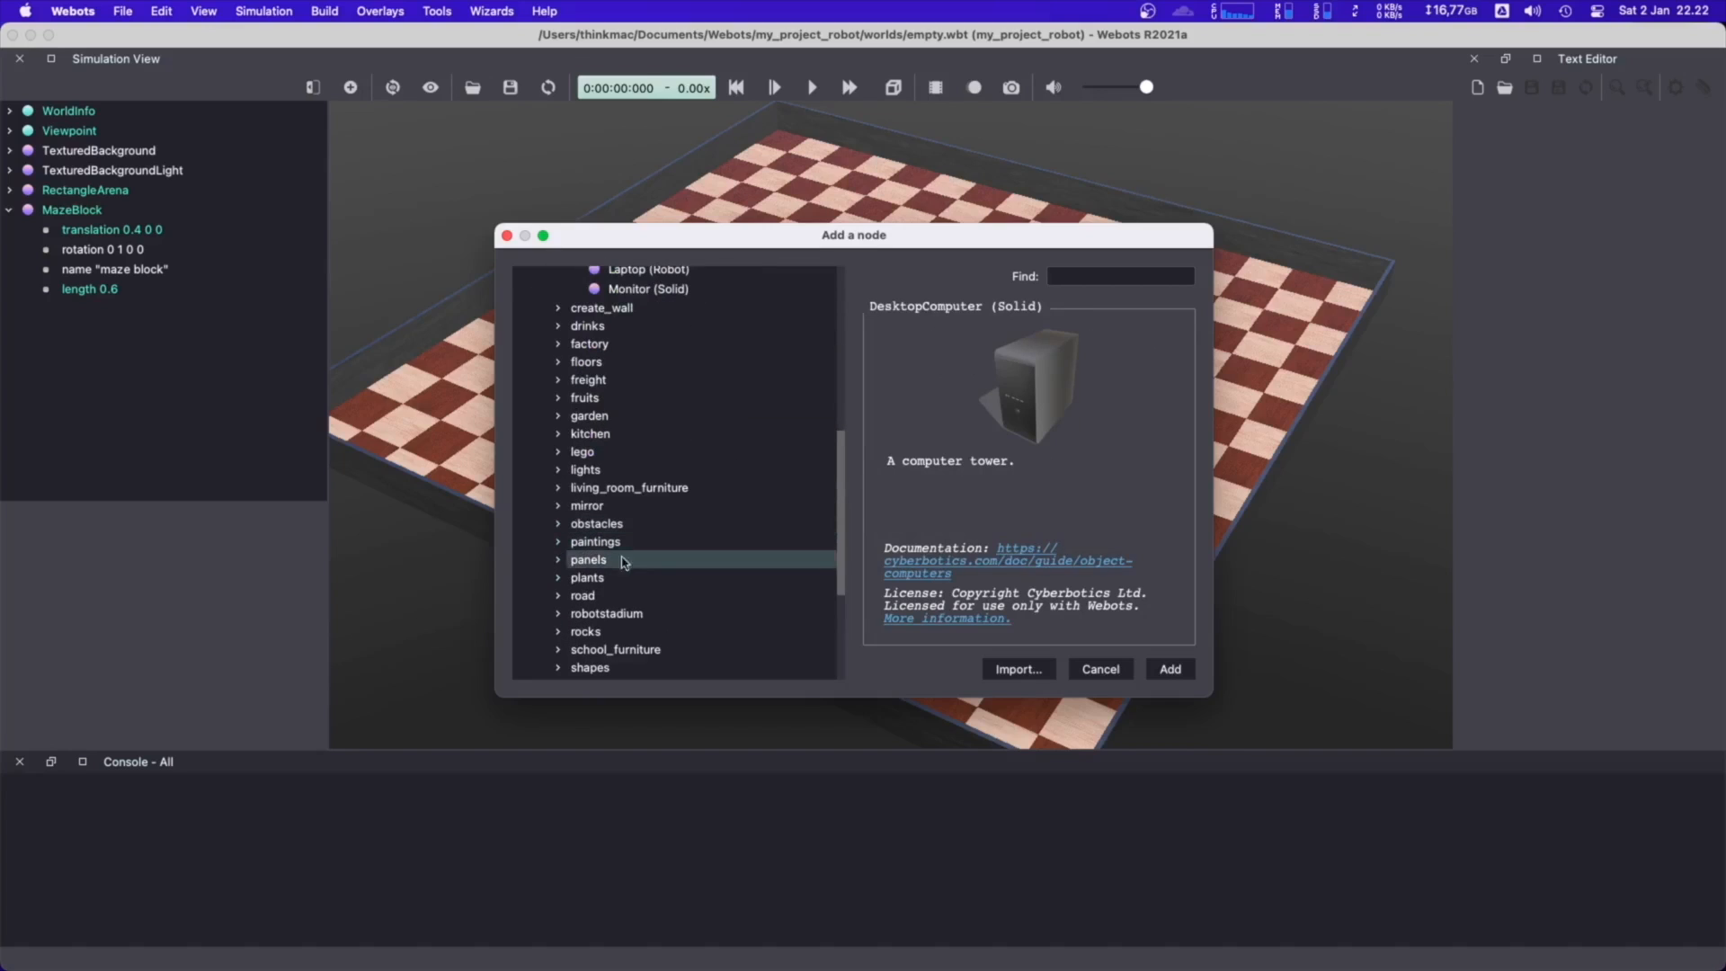
left_click(570, 579)
left_click(558, 580)
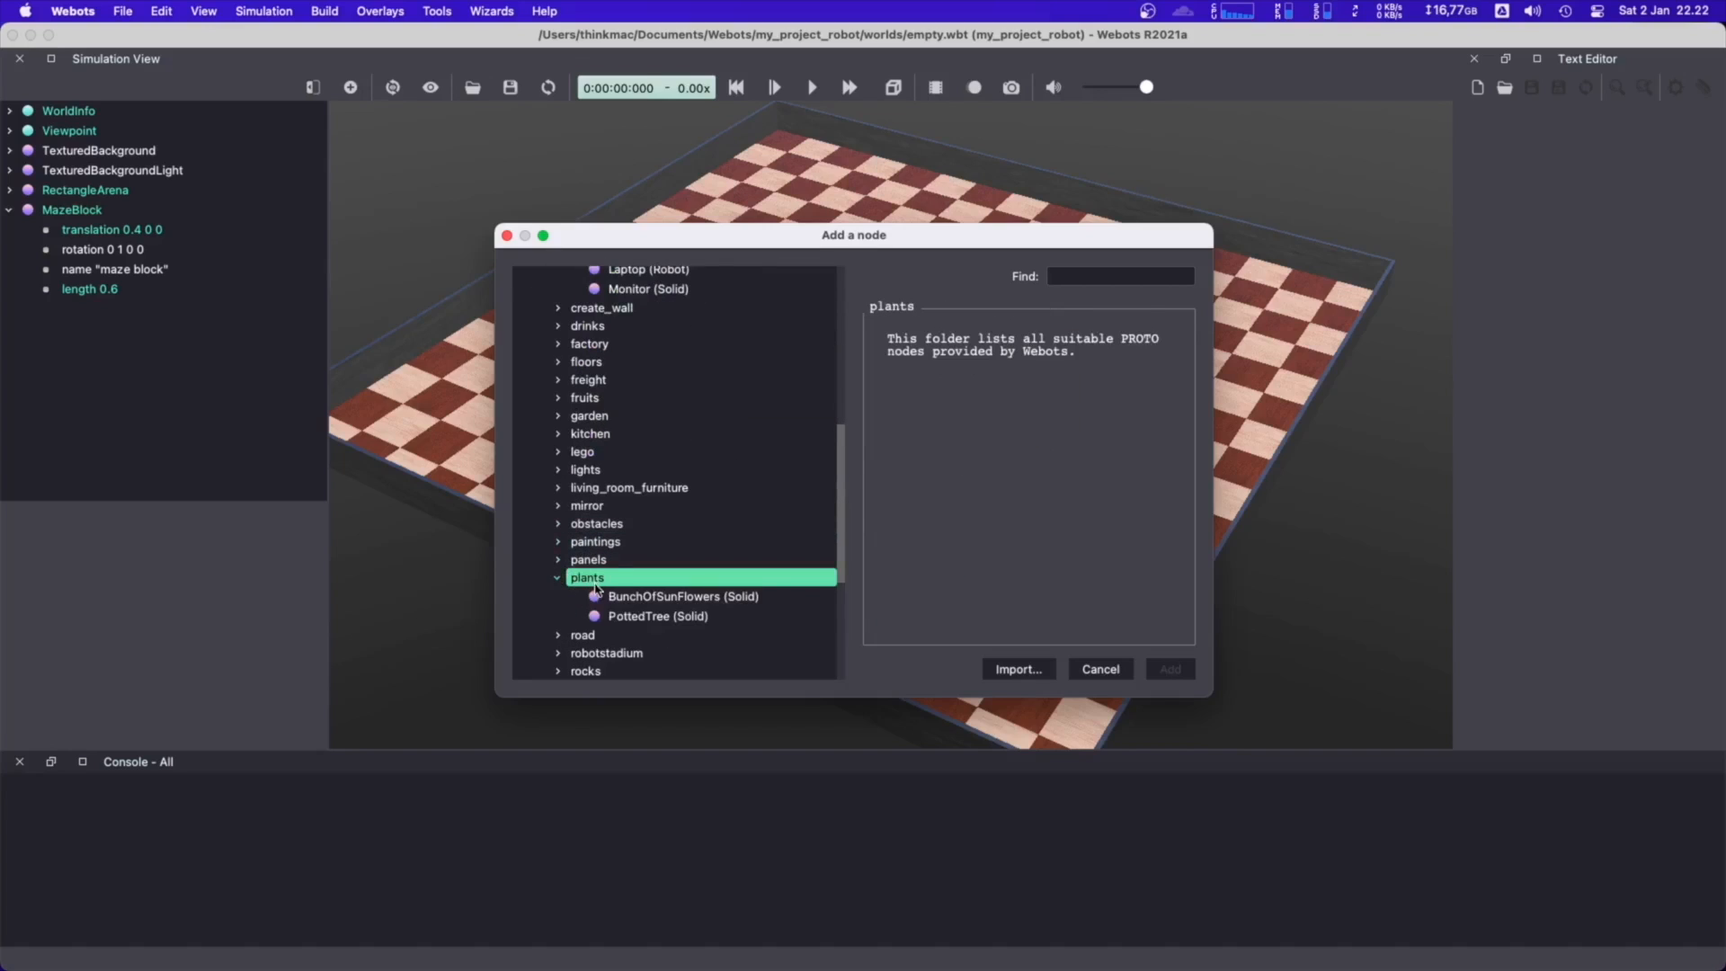
left_click(601, 597)
Add an OilBarrel (Solid) from the obstacles objects to the world
left_click(558, 524)
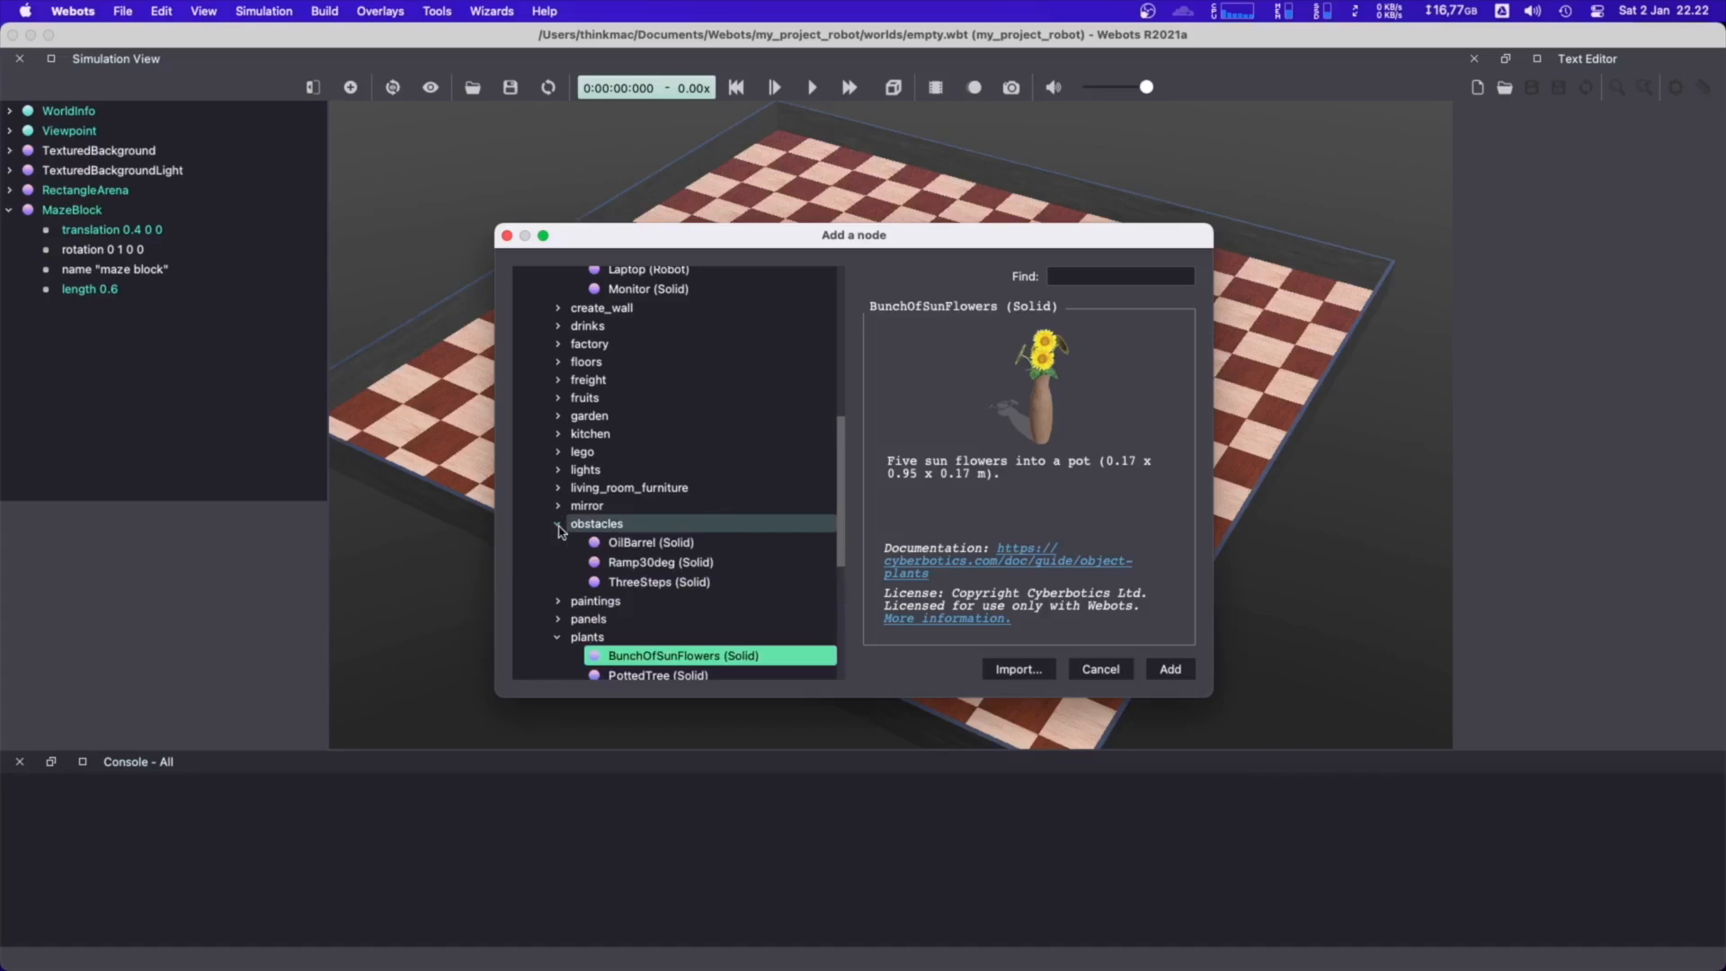
left_click(593, 542)
left_click(664, 562)
left_click(665, 543)
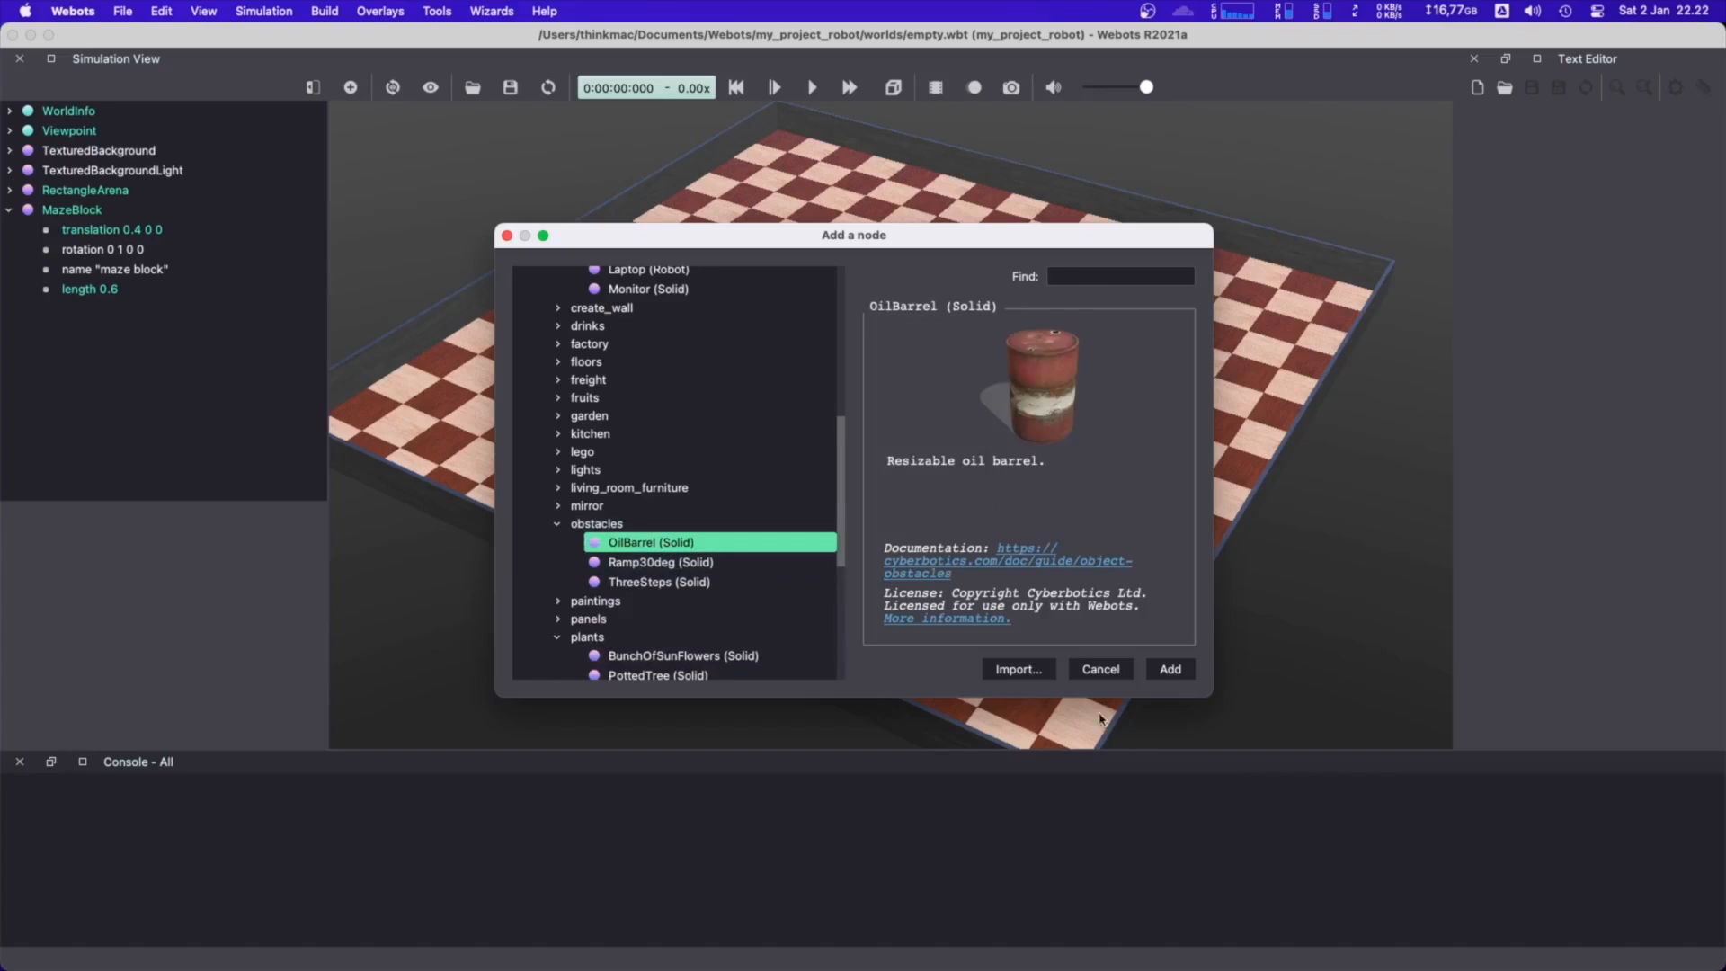
left_click(1174, 671)
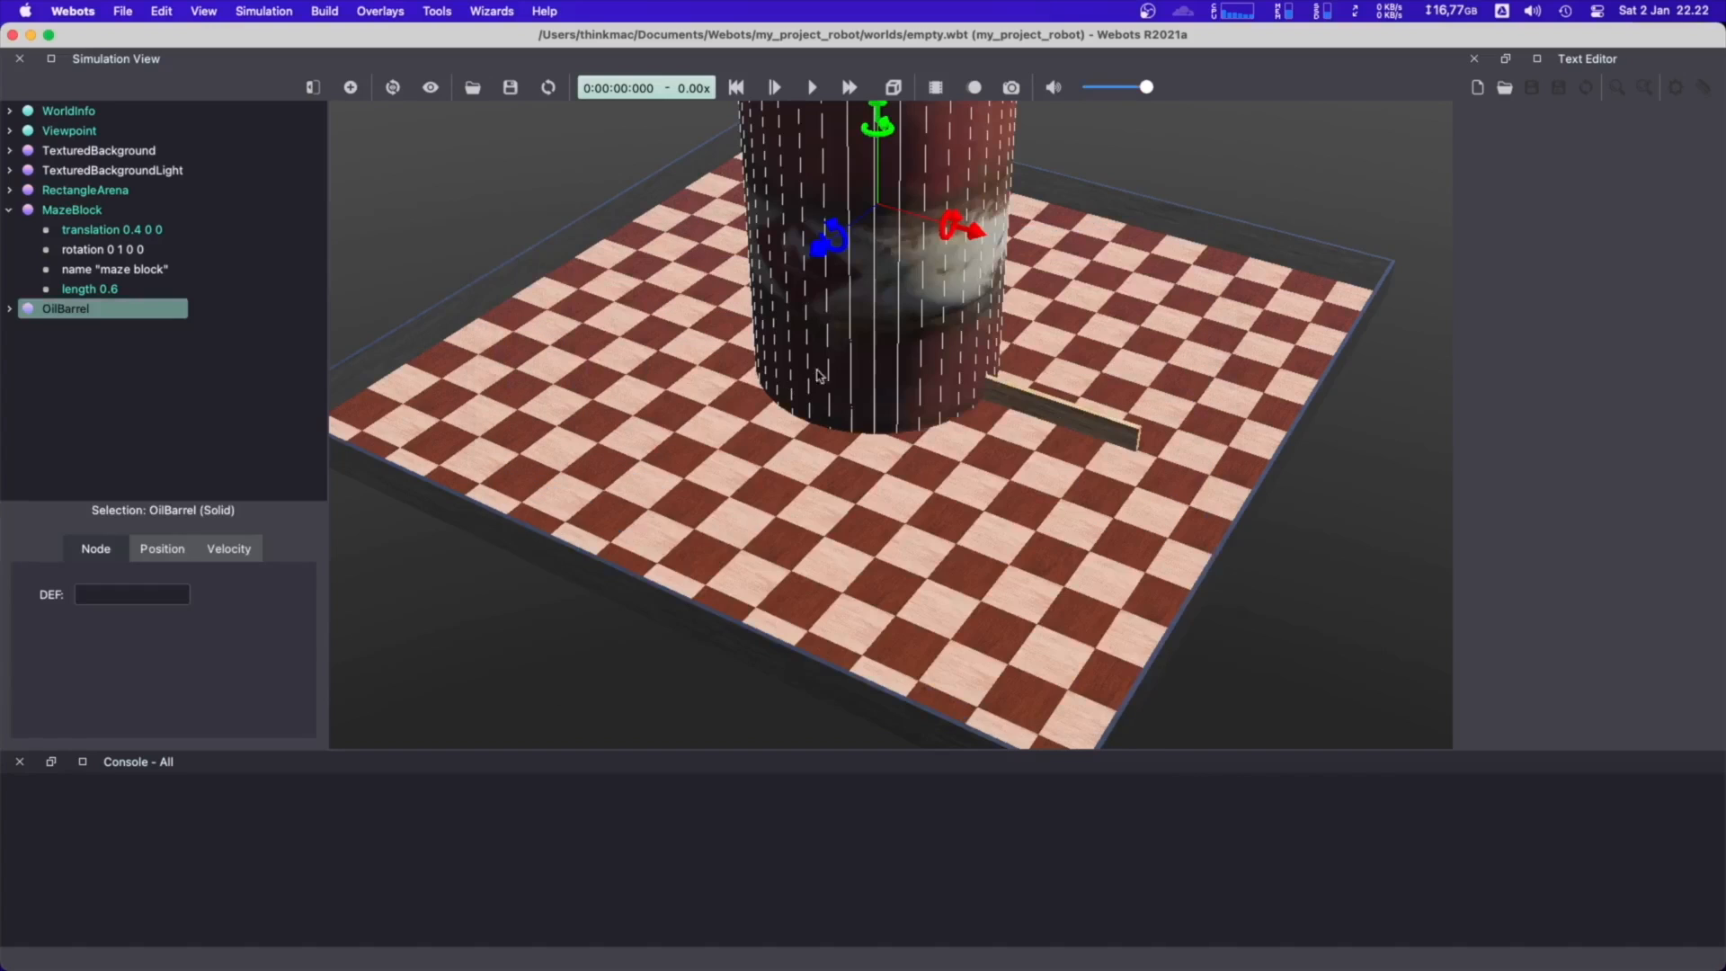
Set the OilBarrel's height to 0.25
scroll(857, 385, "down", 2)
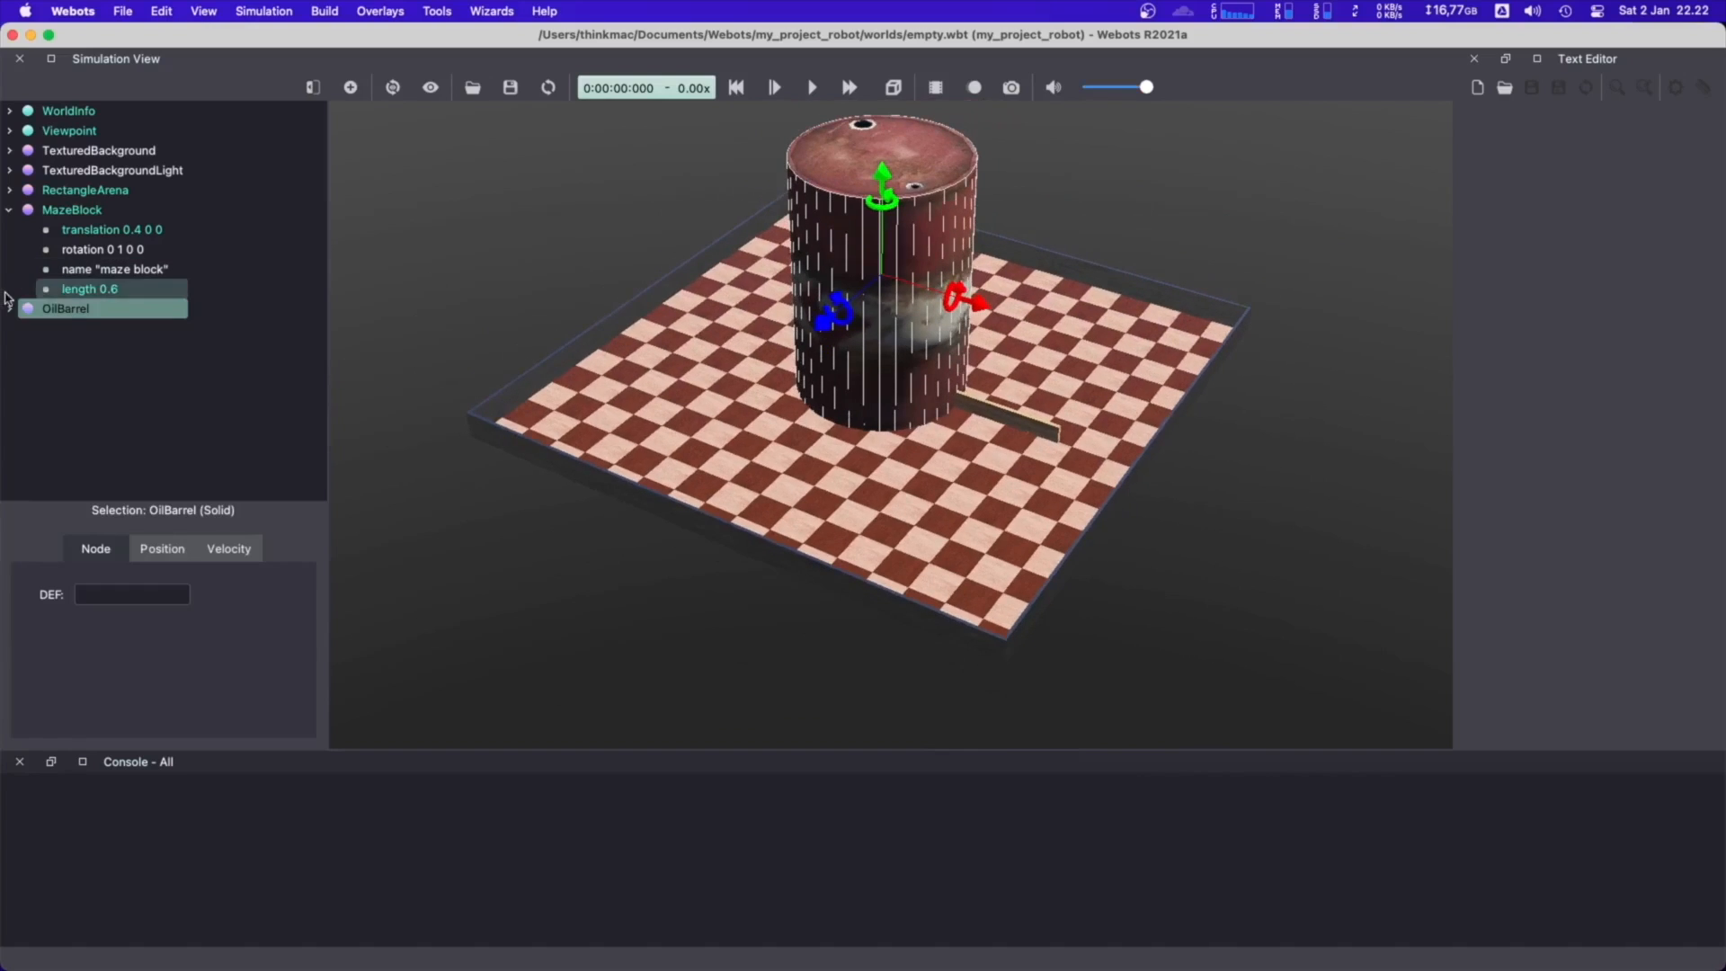
left_click(10, 309)
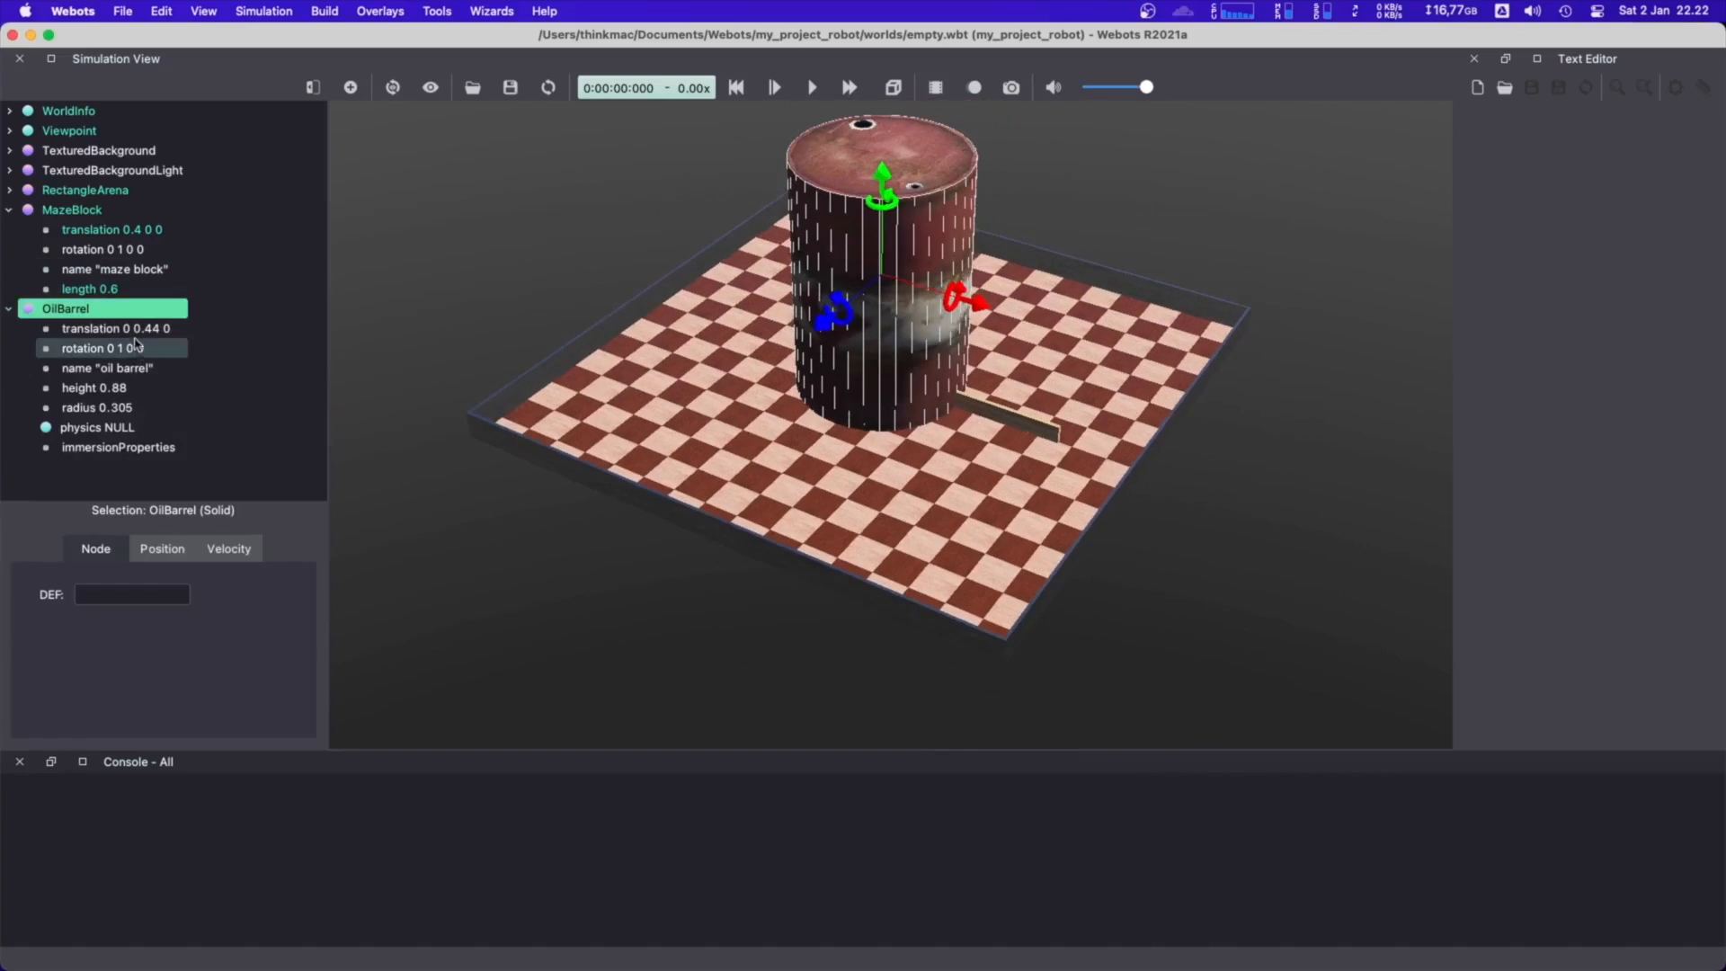
left_click(124, 389)
left_click(213, 641)
left_click(214, 641)
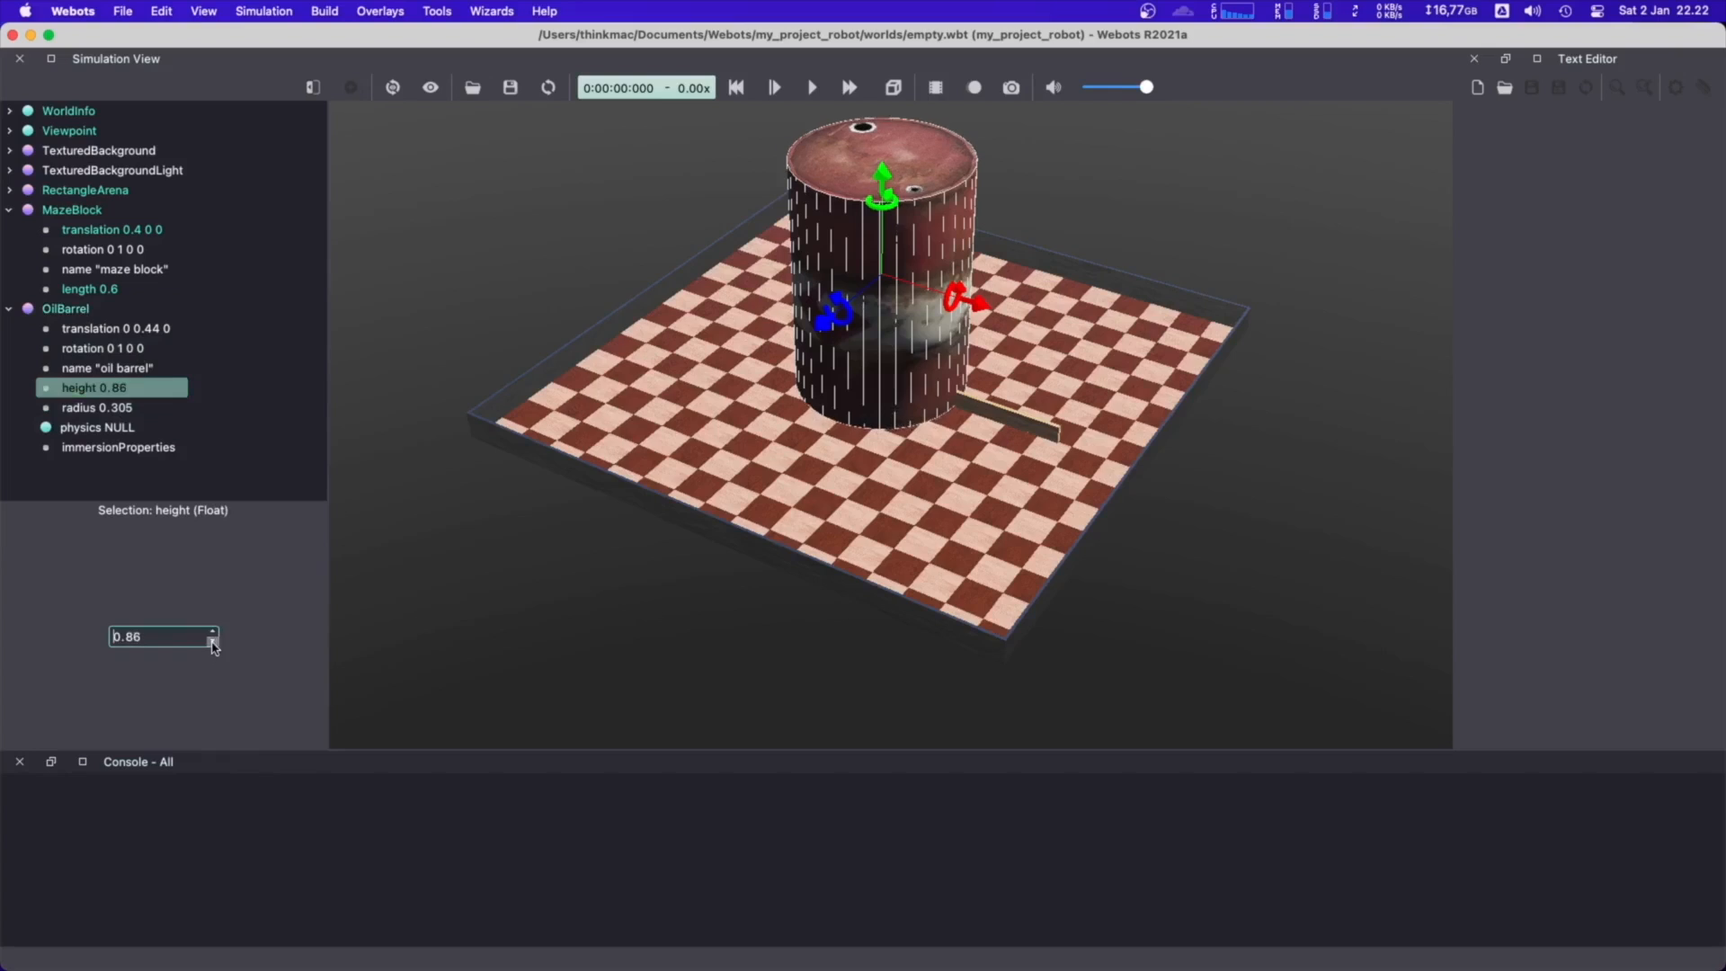
left_click(213, 641)
left_click(213, 641)
left_click_drag(151, 642, 72, 642)
type("0.")
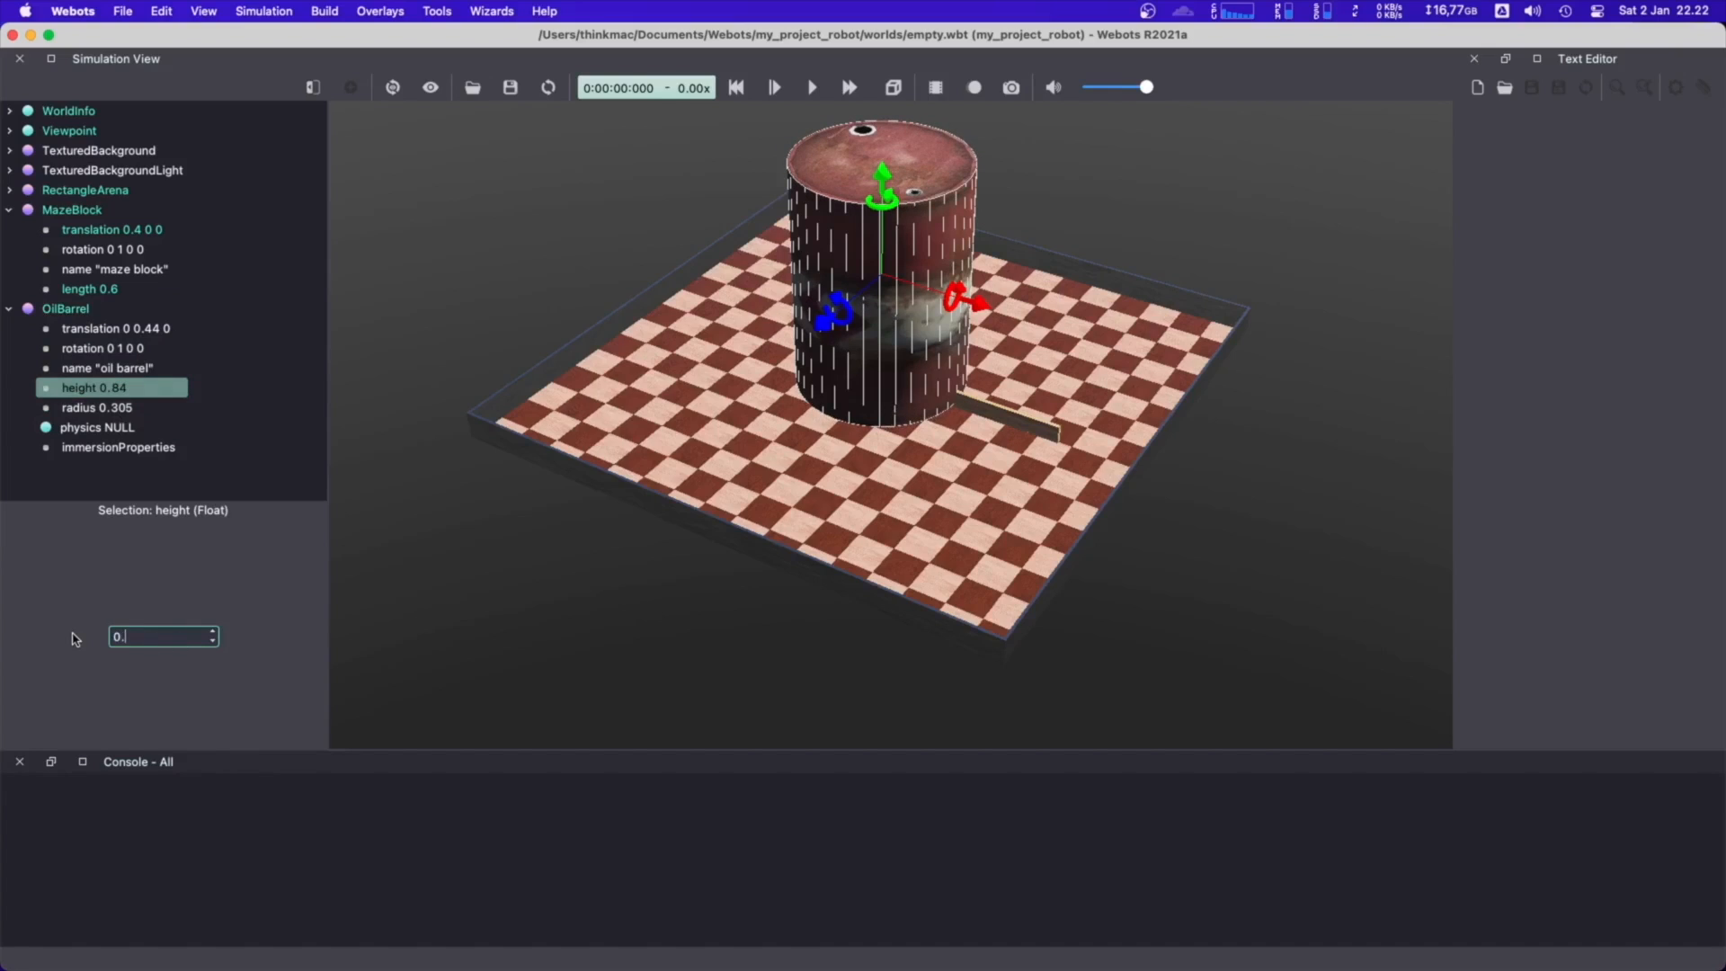
type("25")
key("Return")
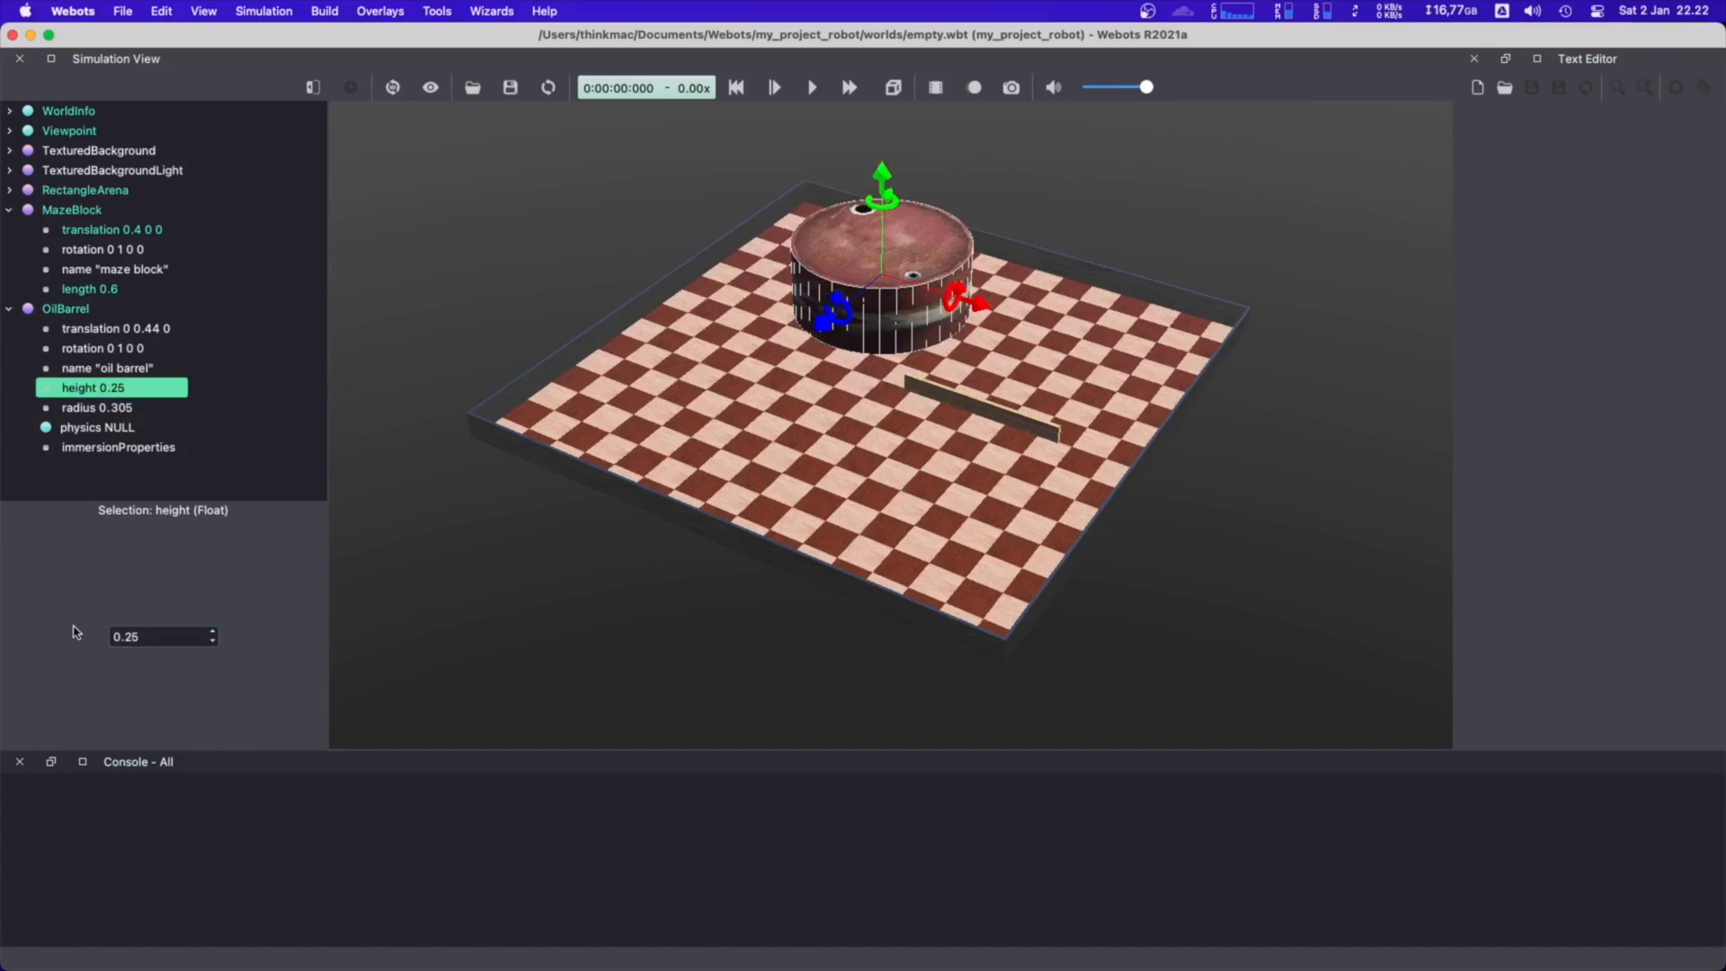
Set the OilBarrel's radius to 0.1
left_click(117, 410)
left_click_drag(179, 639, 84, 646)
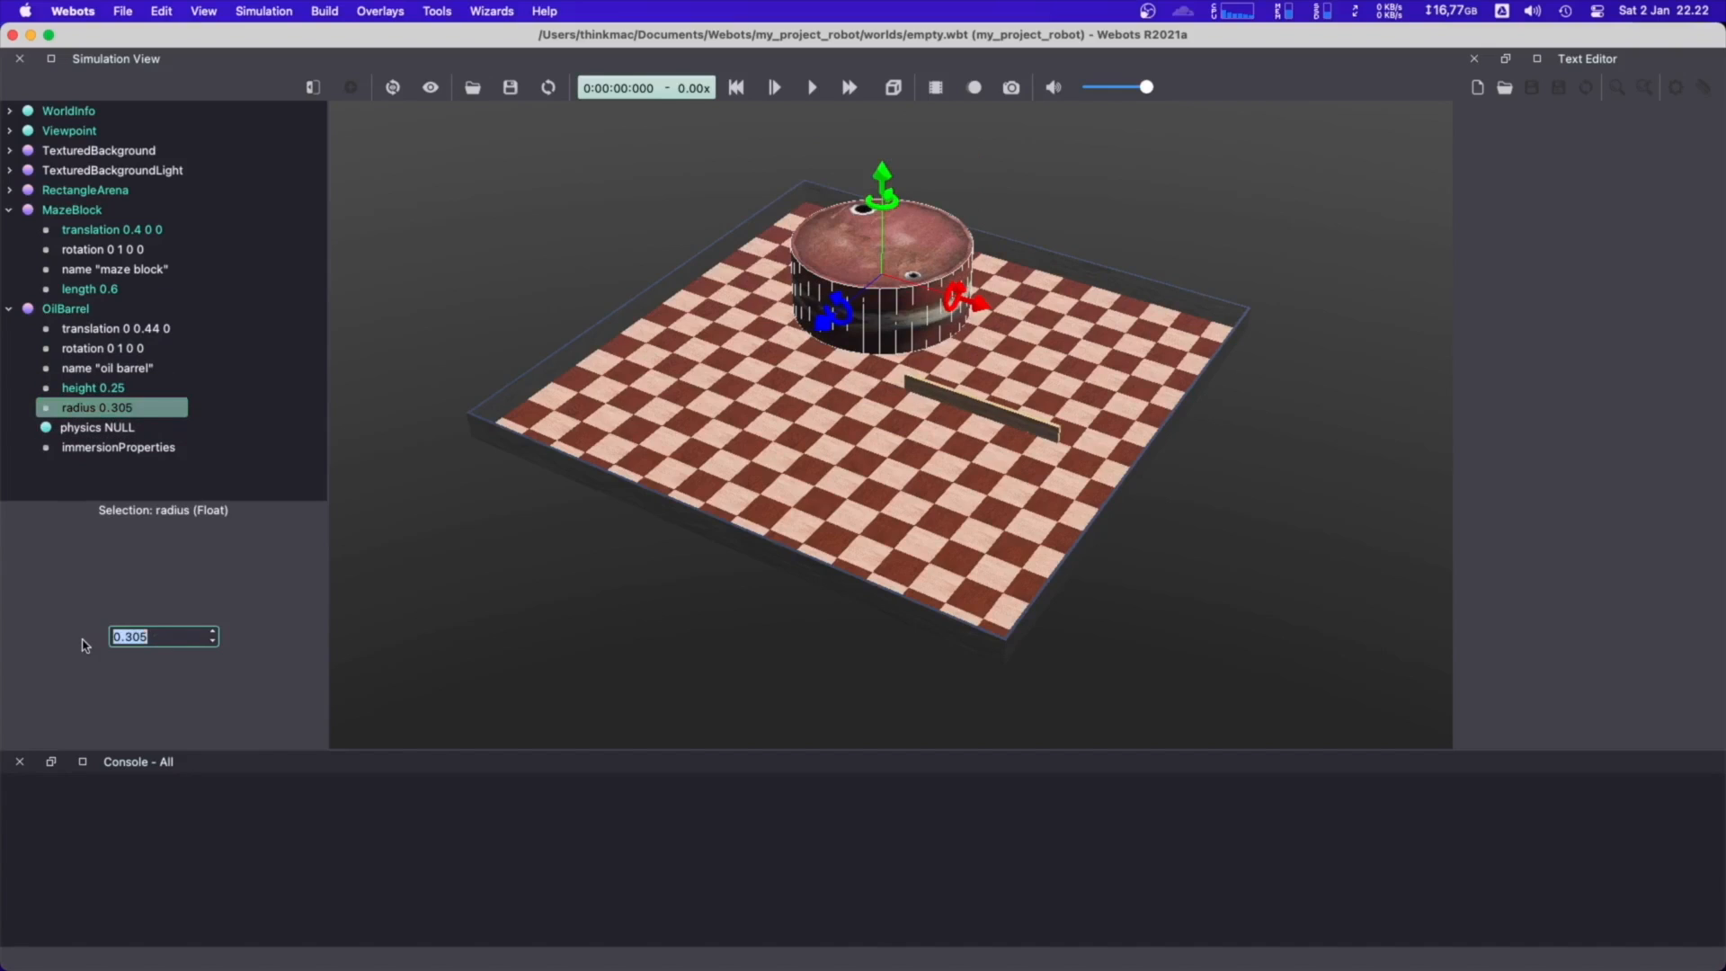
type("0.1")
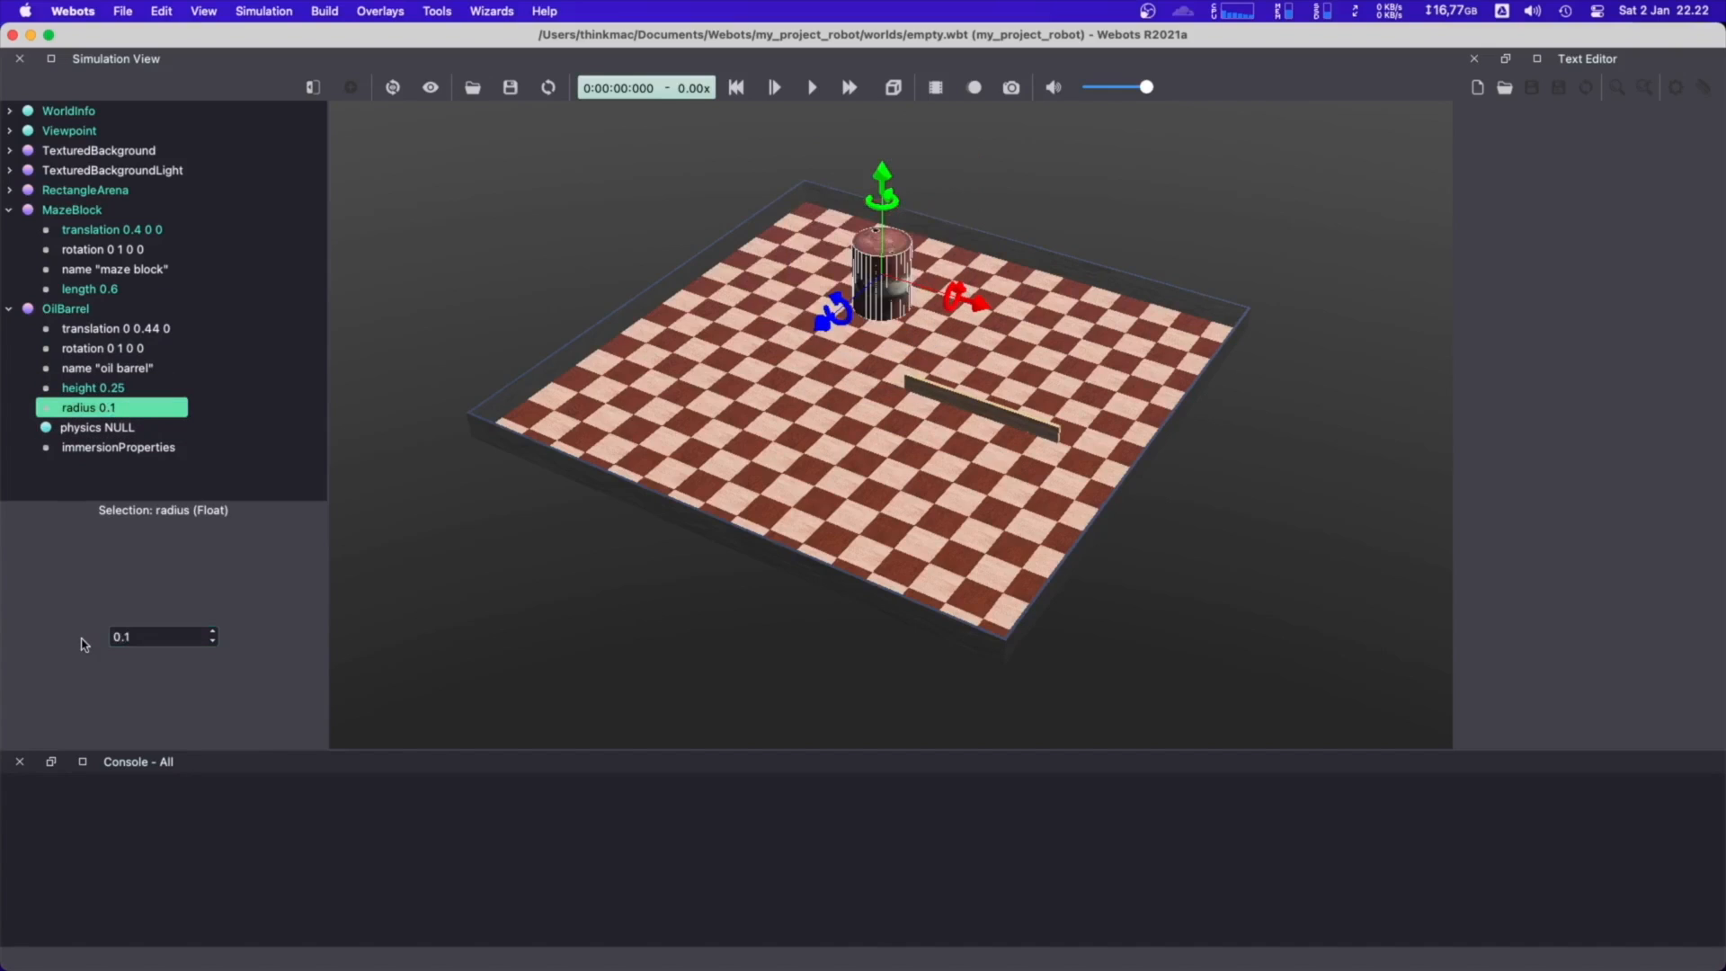
Set the OilBarrel's y translation to 0 m
left_click(877, 272)
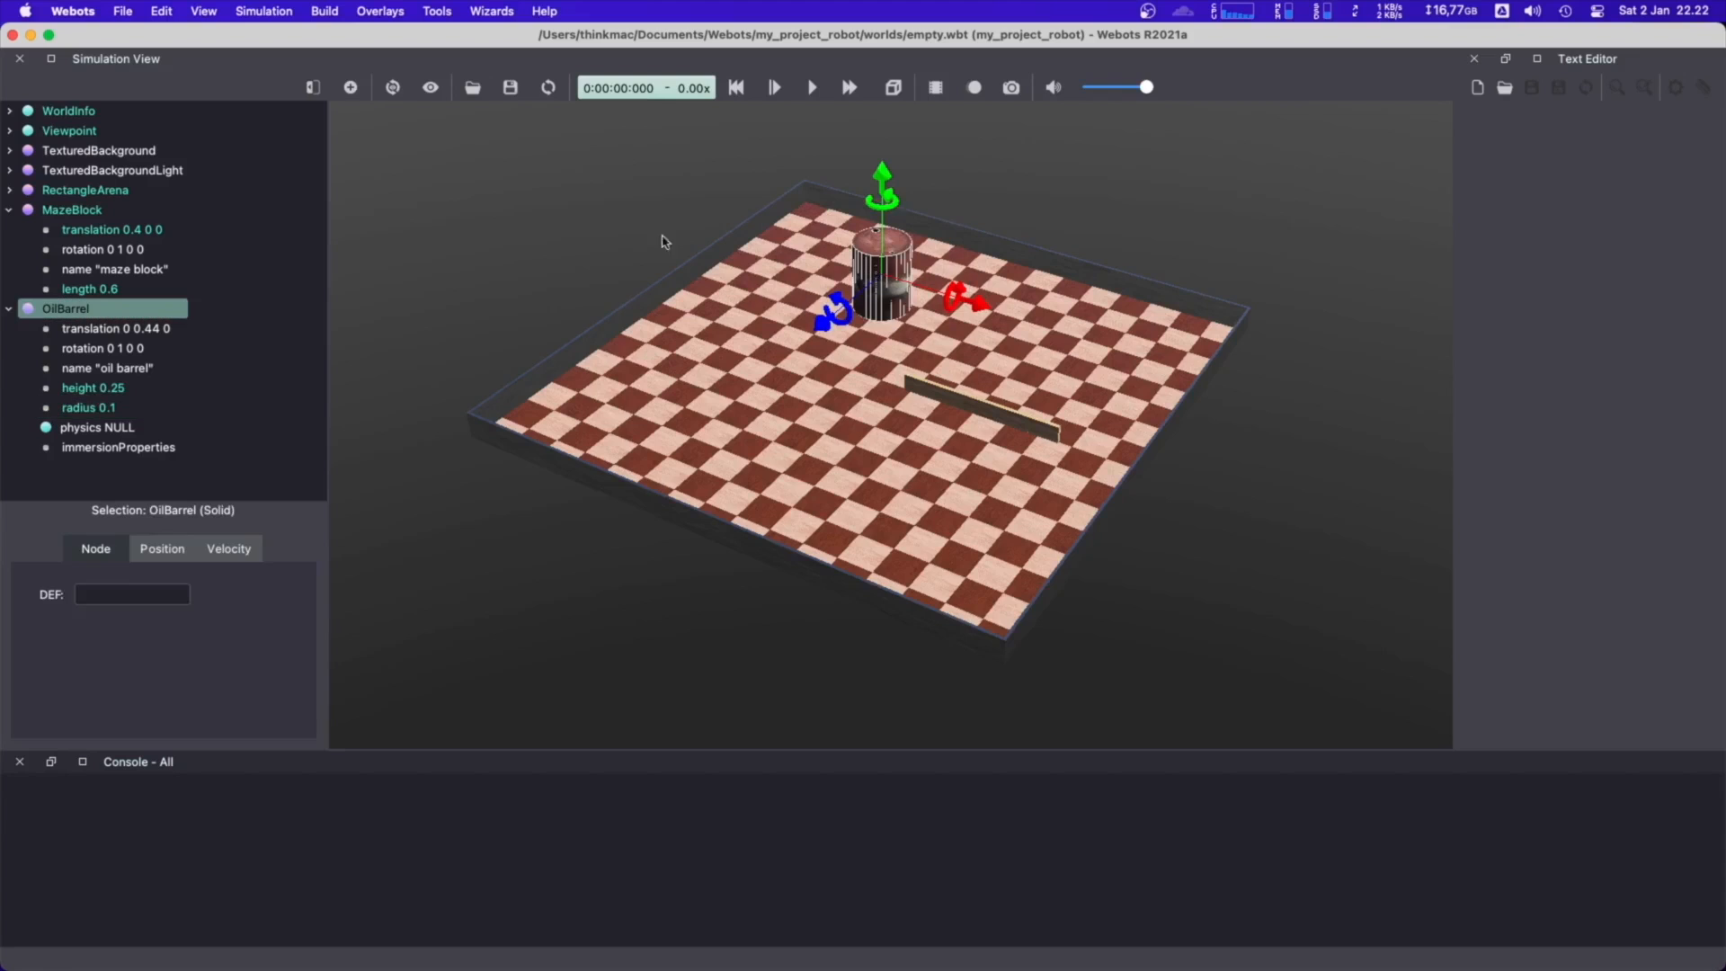
left_click(665, 238)
right_click_drag(960, 314, 865, 250)
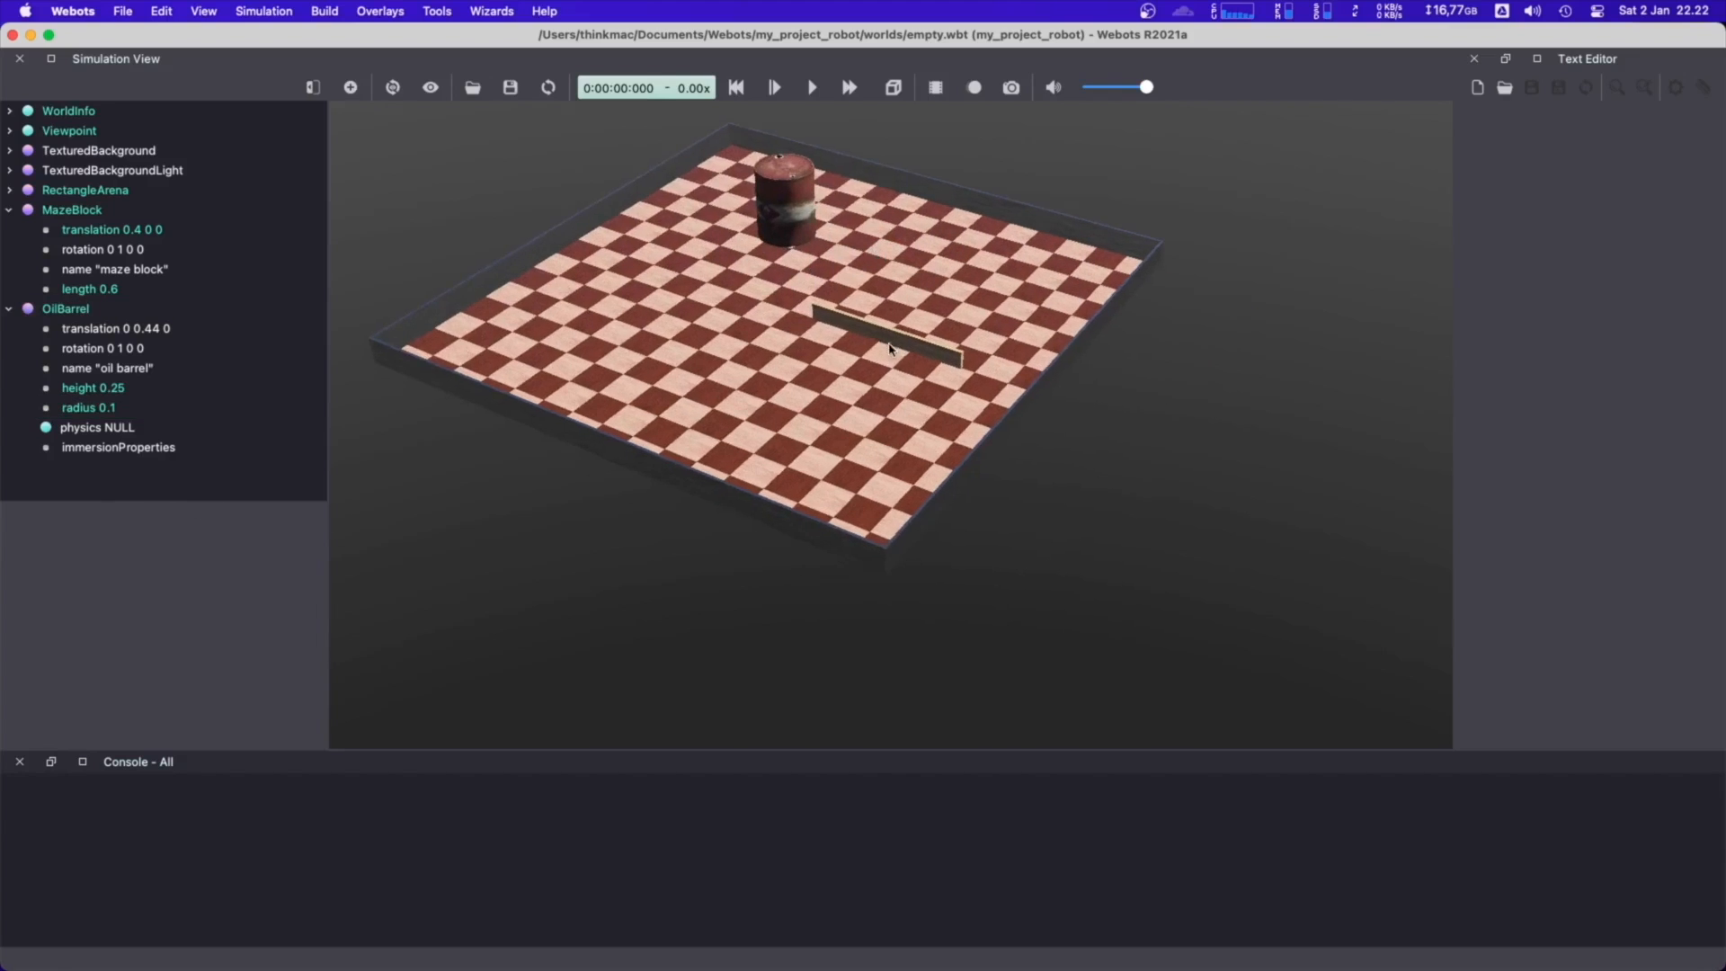
left_click_drag(889, 344, 611, 322)
left_click(142, 329)
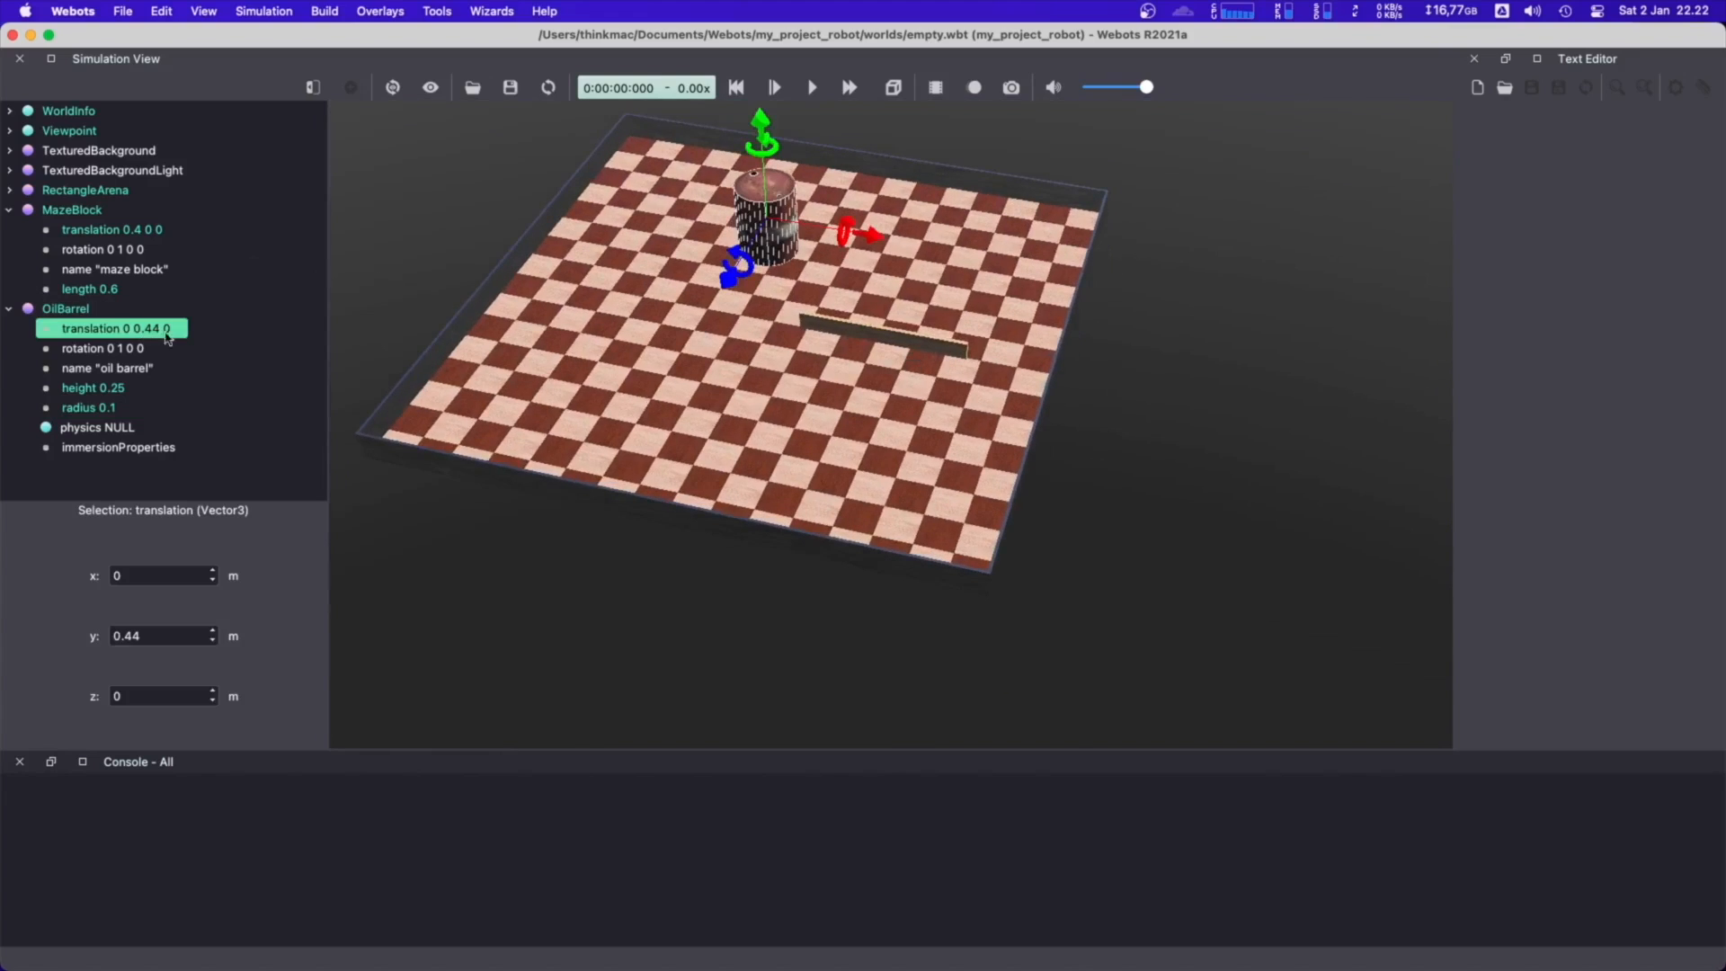
double_click(153, 638)
type("0")
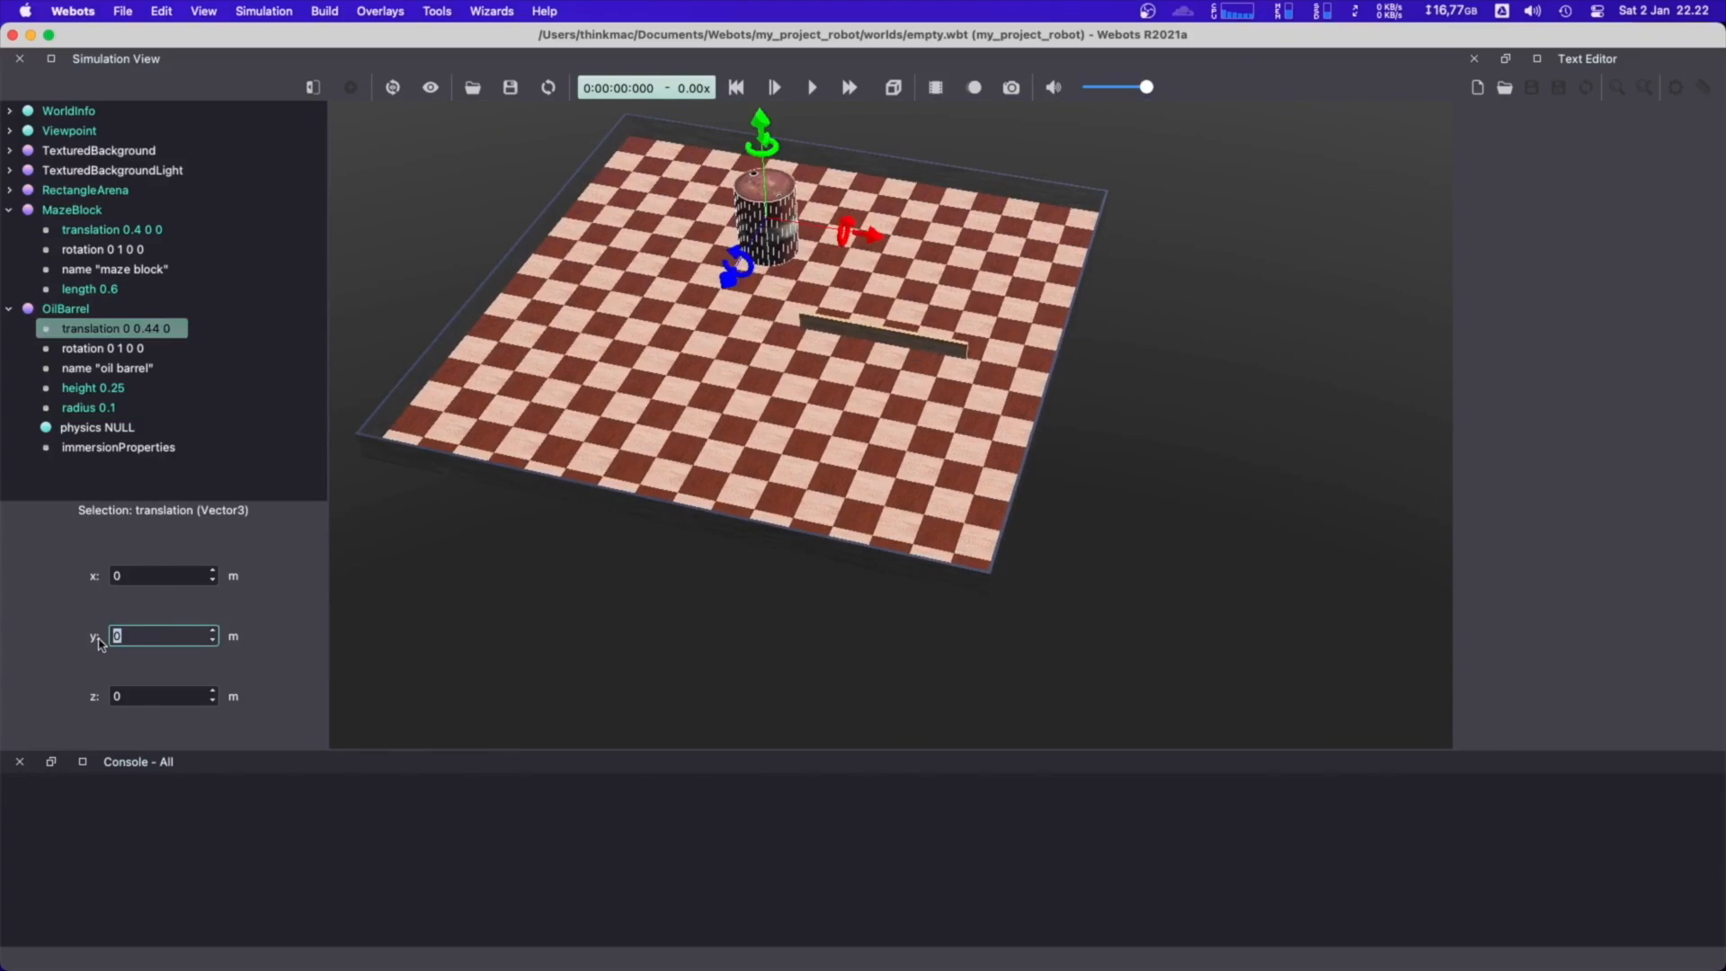
key("Return")
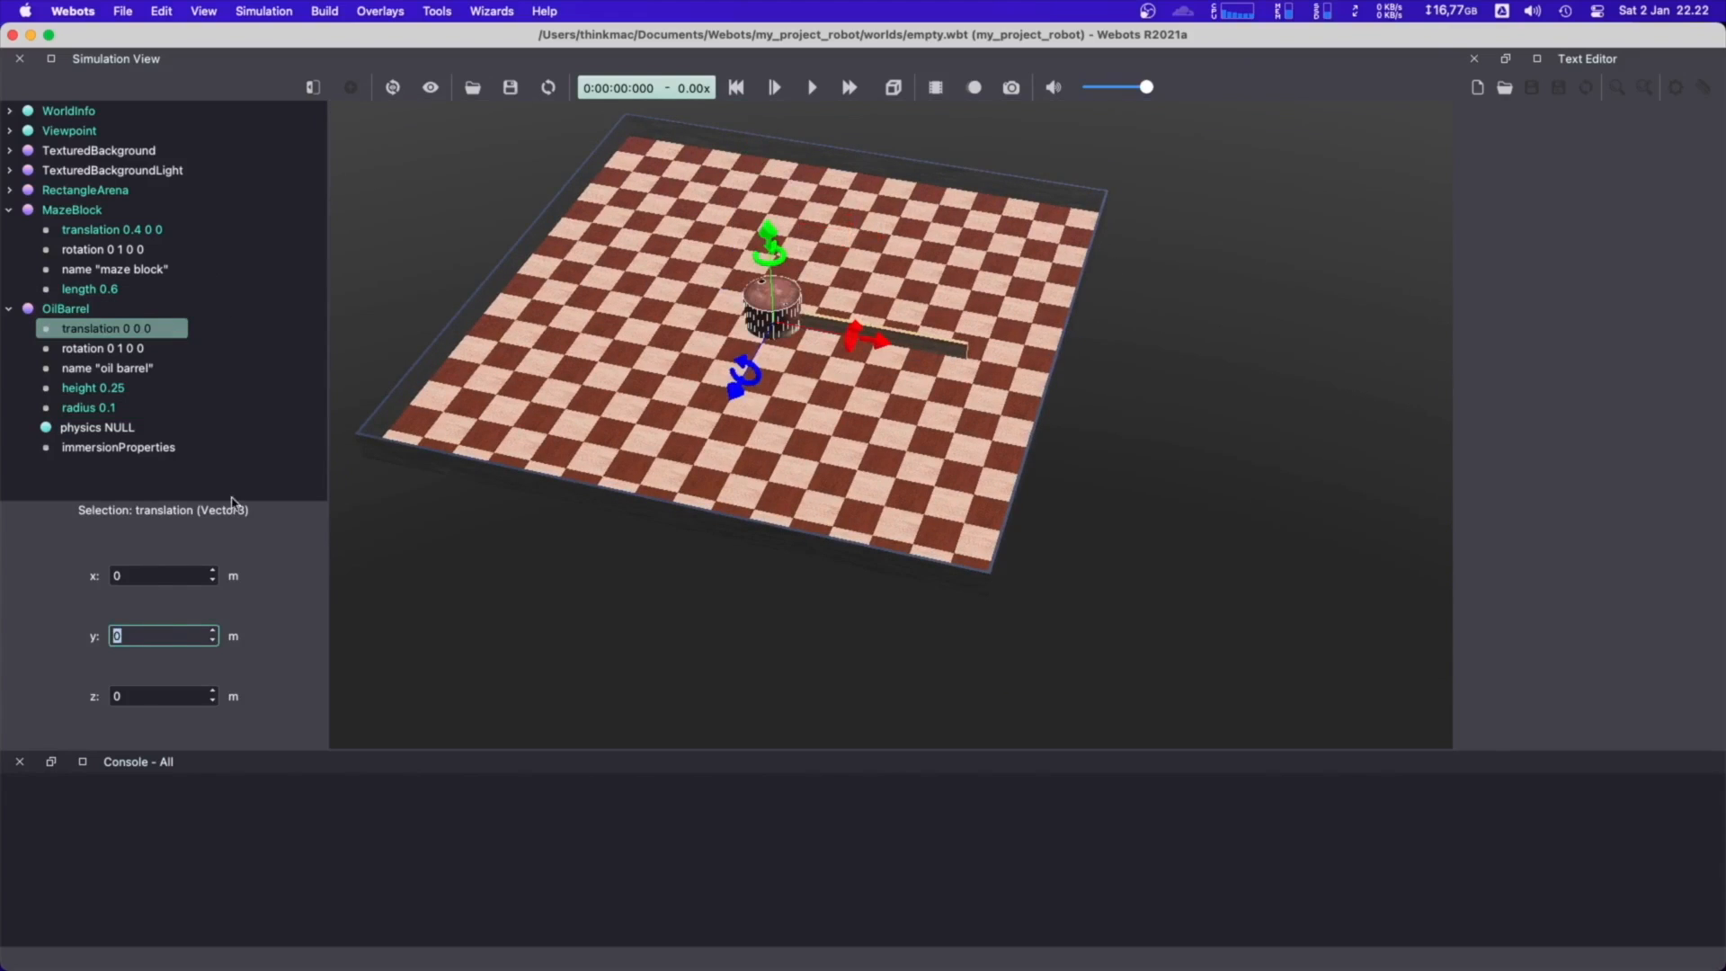
Raise the OilBarrel's y translation to 0.15 m
left_click(213, 631)
left_click(215, 641)
left_click(179, 574)
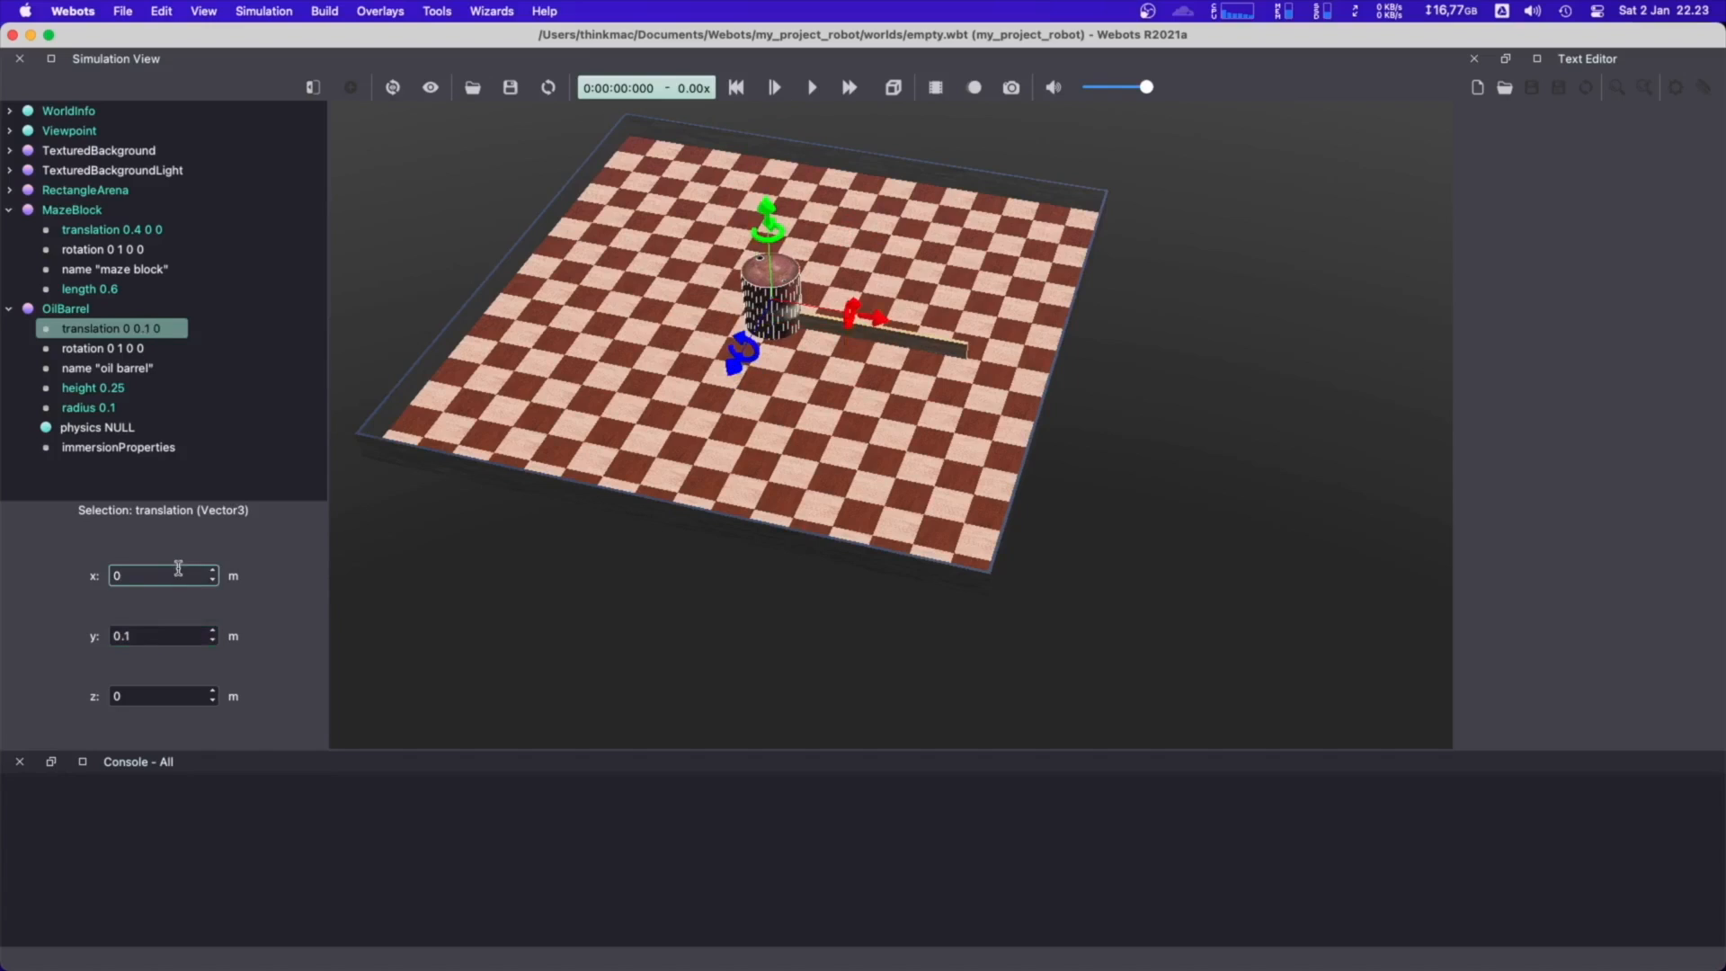
left_click(179, 637)
type("5")
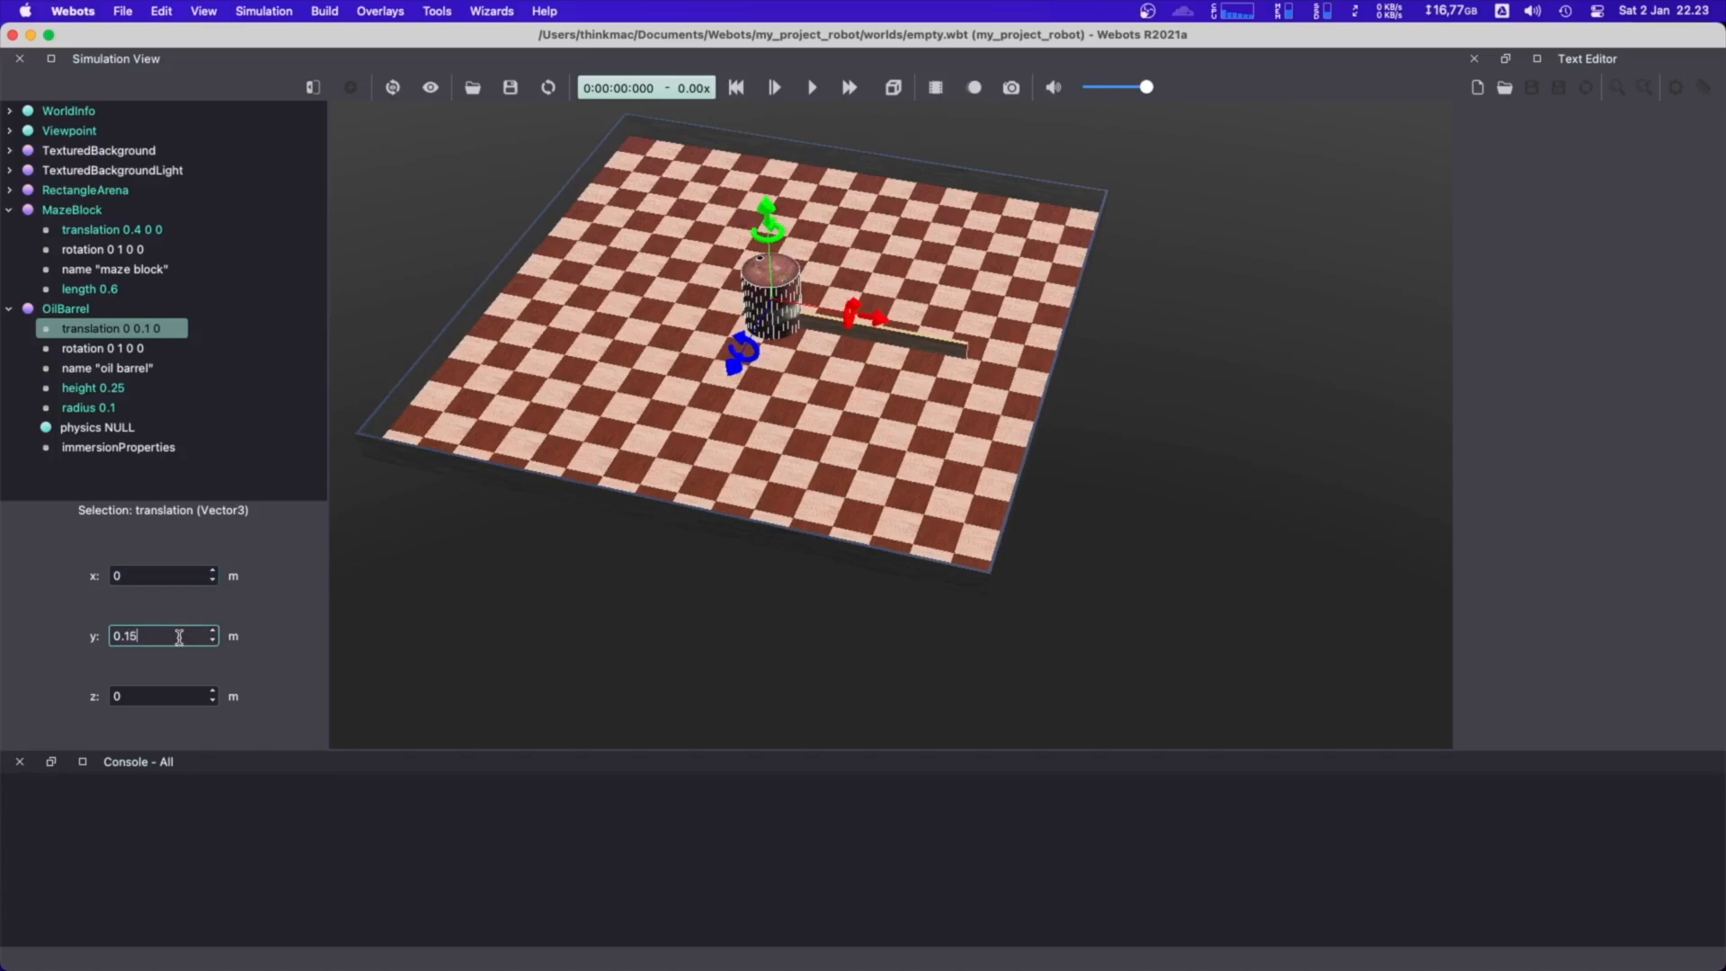
key("Return")
Raise the OilBarrel along its vertical axis in the 3D view to a y translation of about 0.5 m
left_click_drag(600, 516, 613, 586)
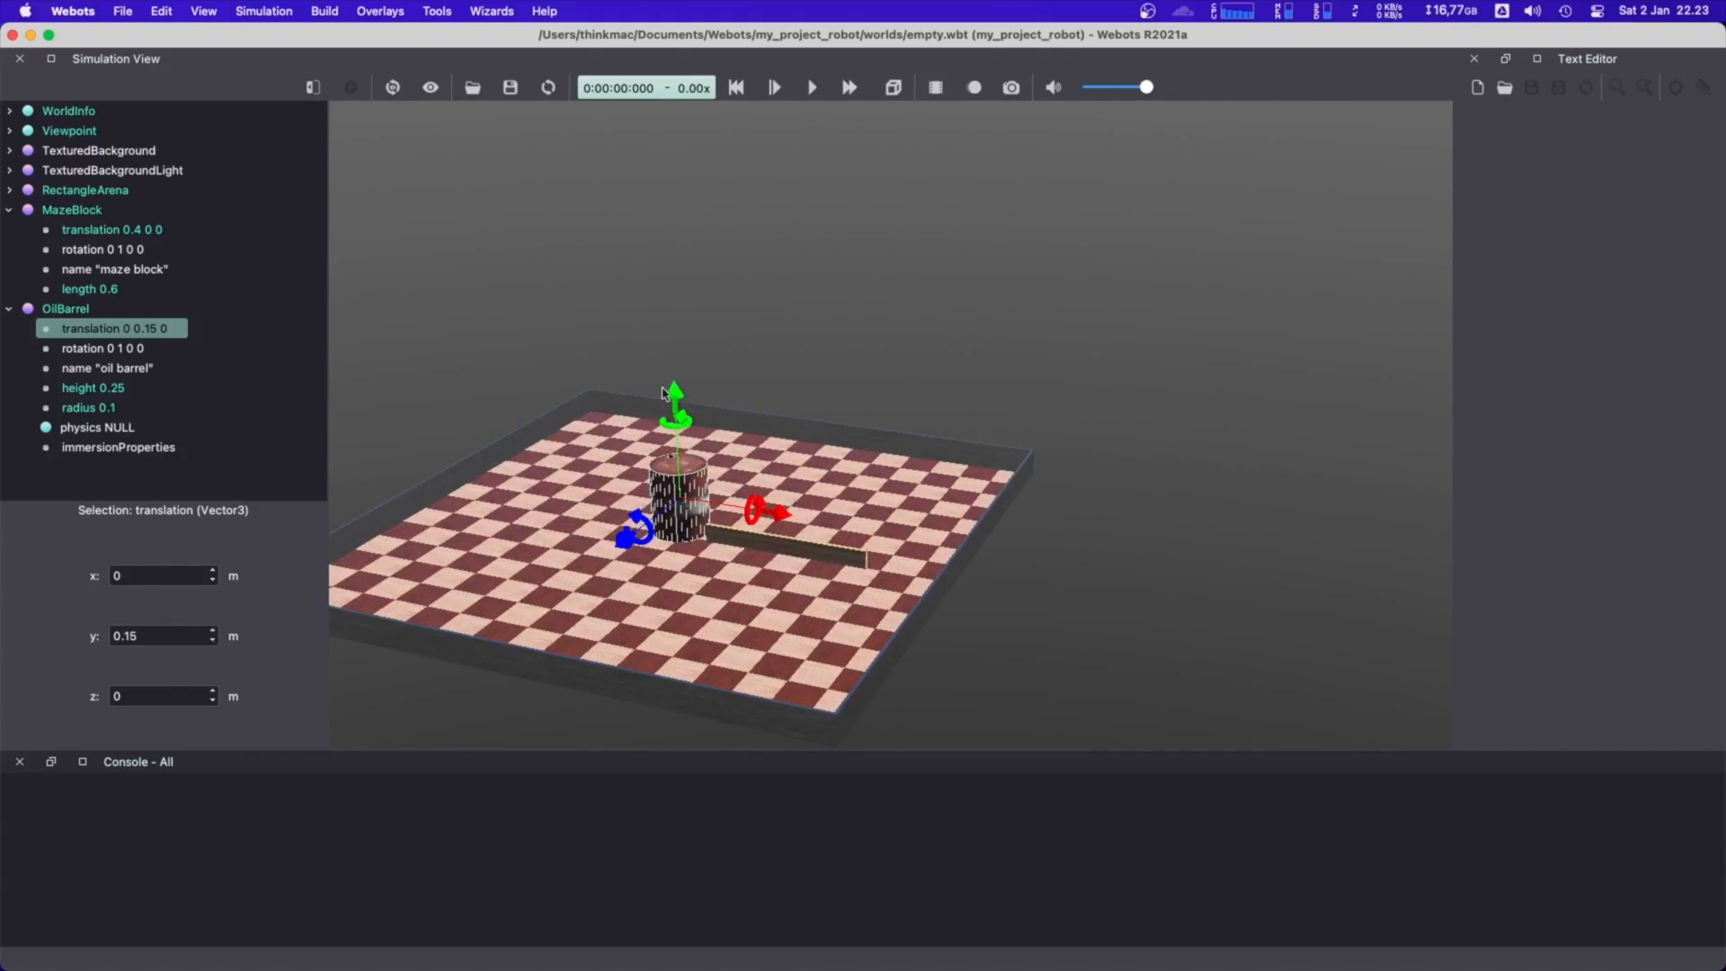
left_click_drag(679, 396, 711, 359)
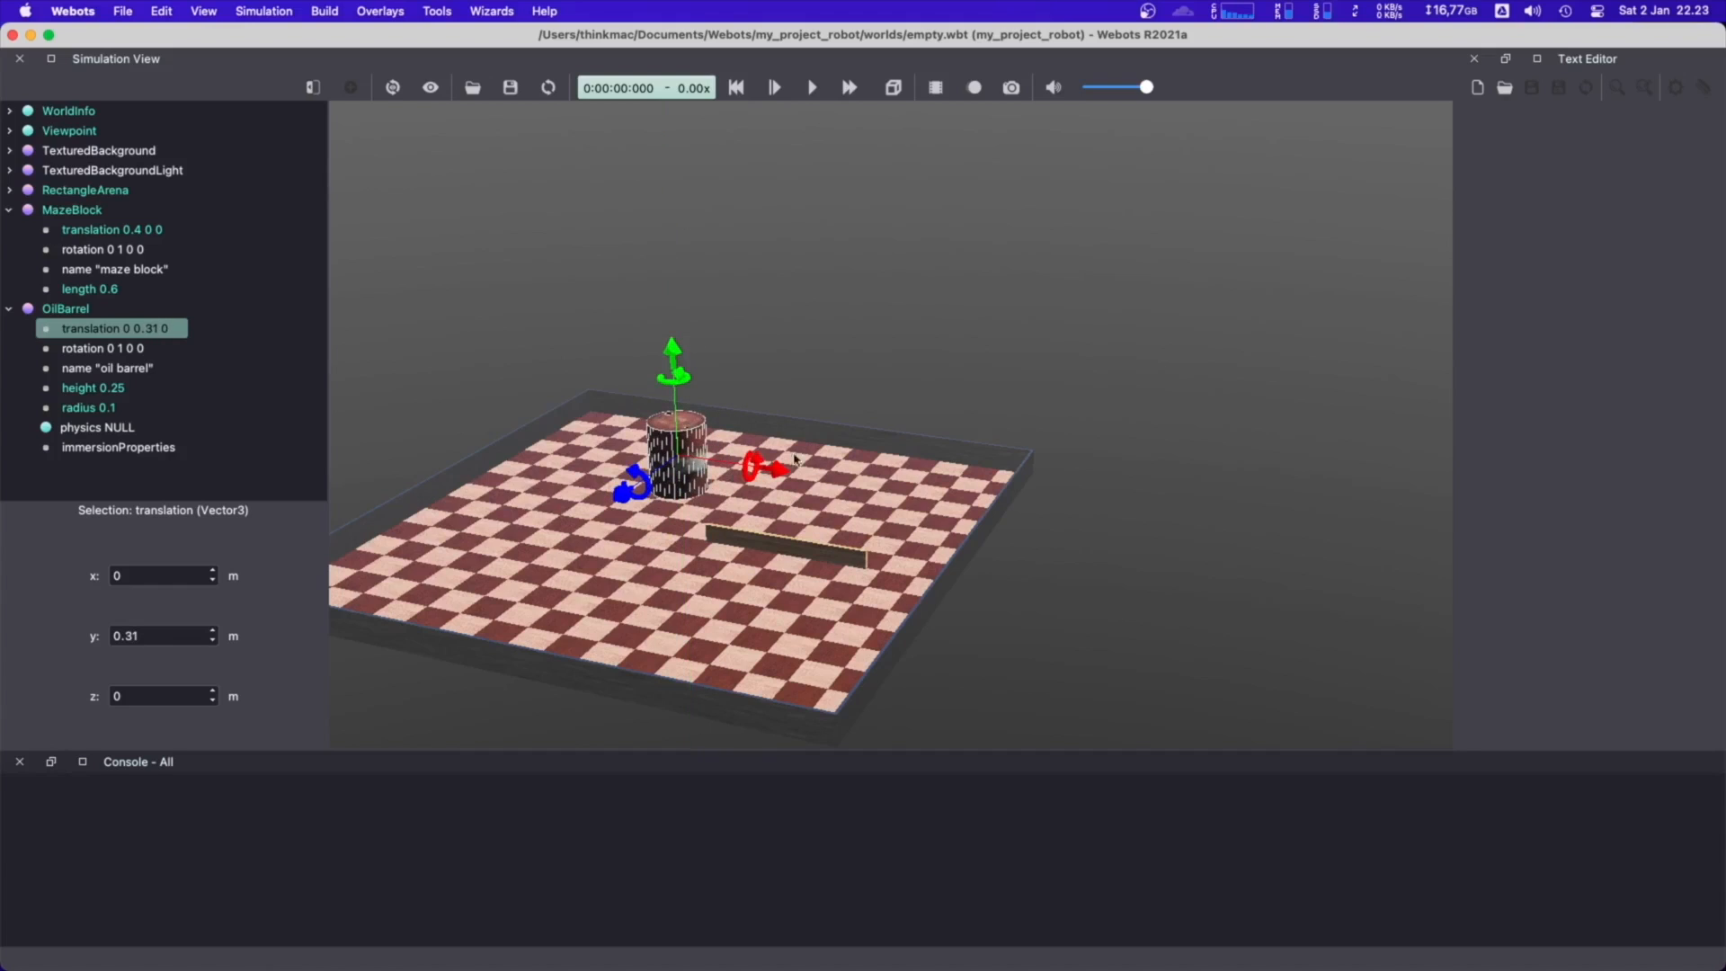
left_click_drag(675, 358, 693, 261)
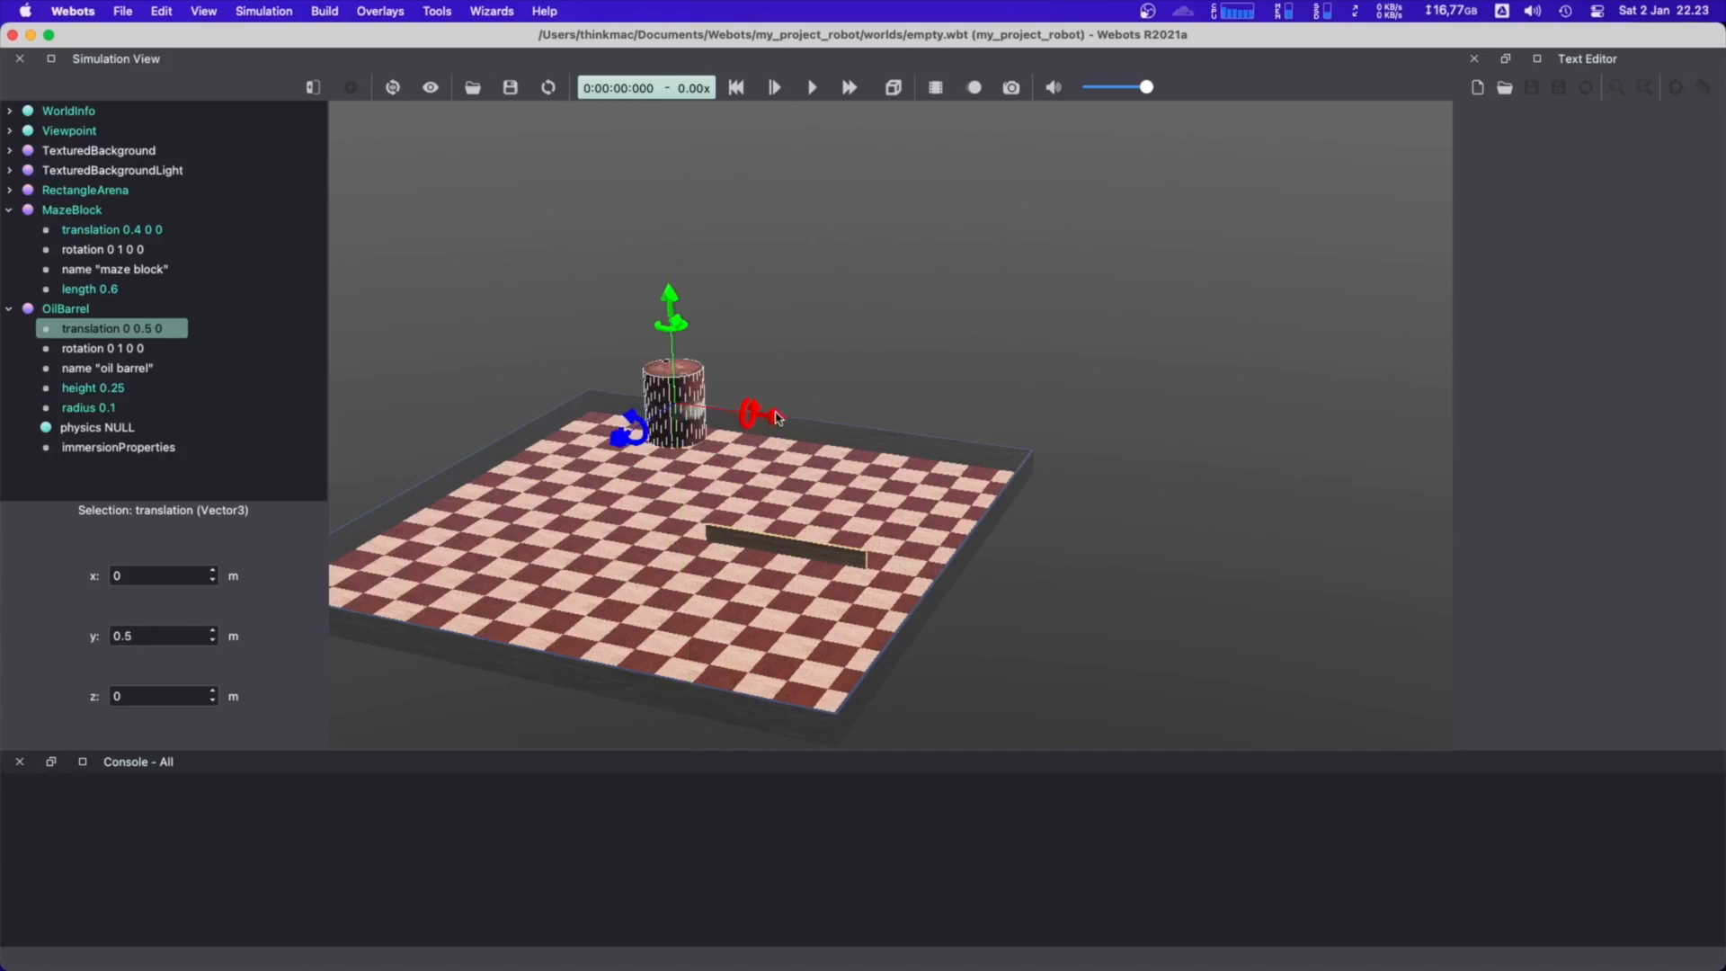
Move the OilBarrel in the 3D view to about x -0.26, z 0.13 and lower it to about y 0.13 m
left_click_drag(781, 415, 527, 464)
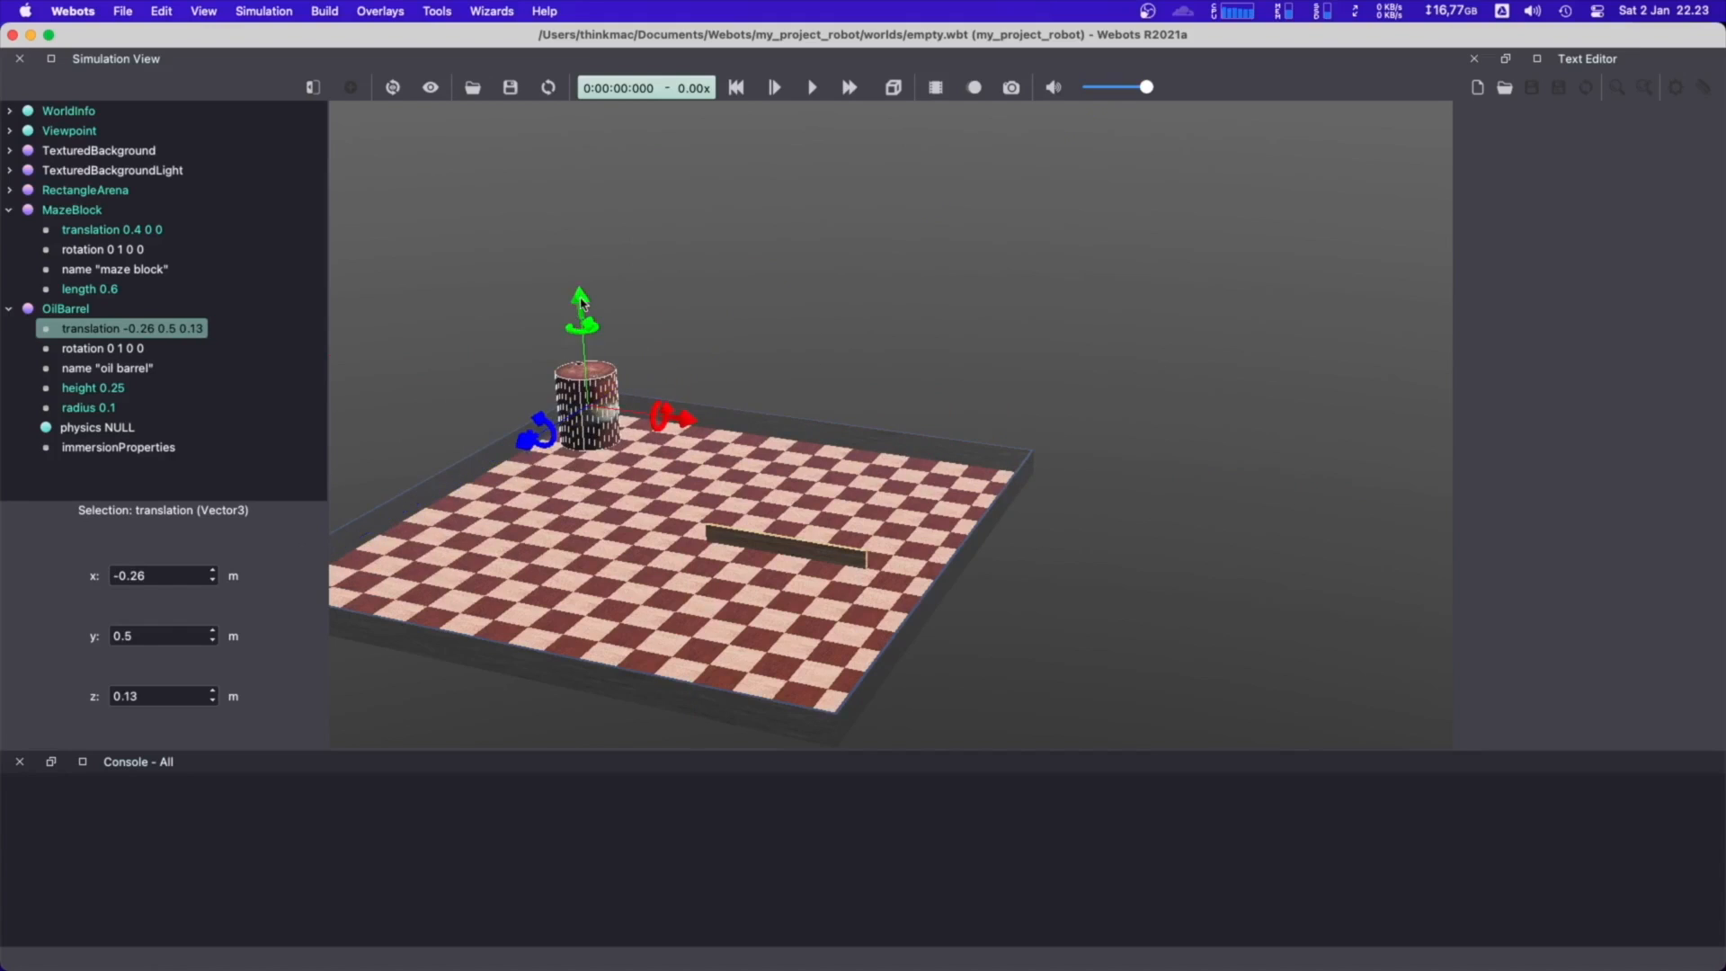
left_click_drag(581, 303, 599, 407)
left_click(701, 350)
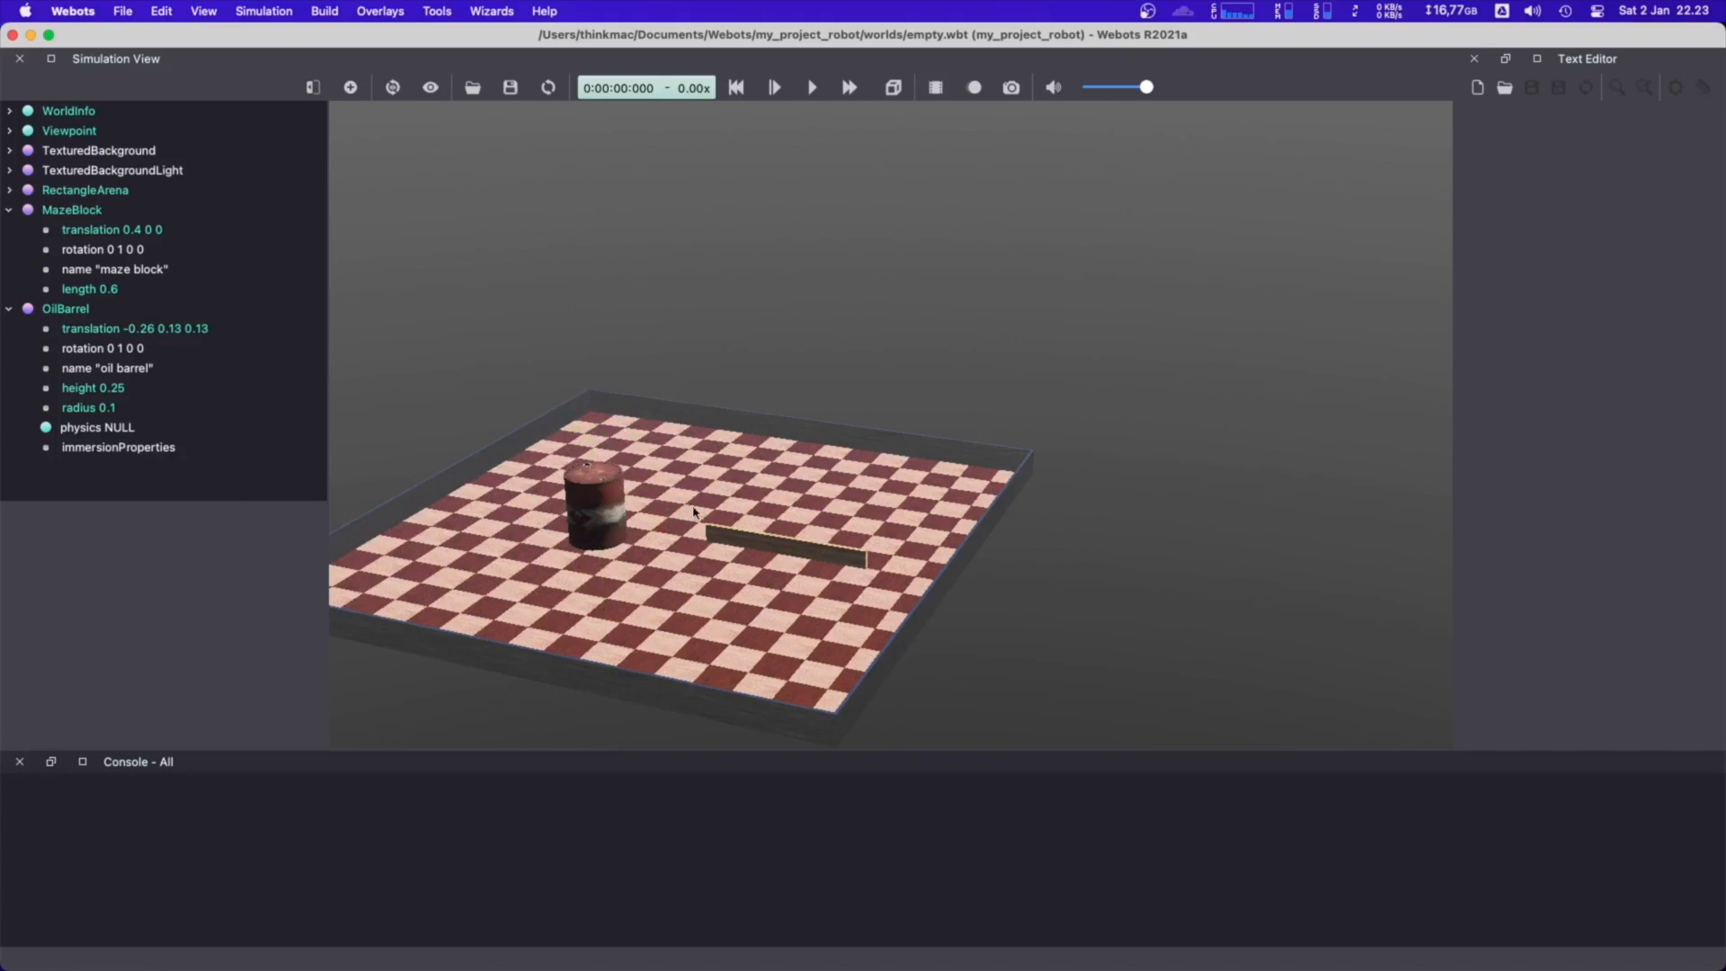
Reposition the OilBarrel across the arena floor to about x -0.47, z -0.304 m, keeping its height
left_click_drag(698, 478, 705, 517)
right_click_drag(709, 528, 743, 403)
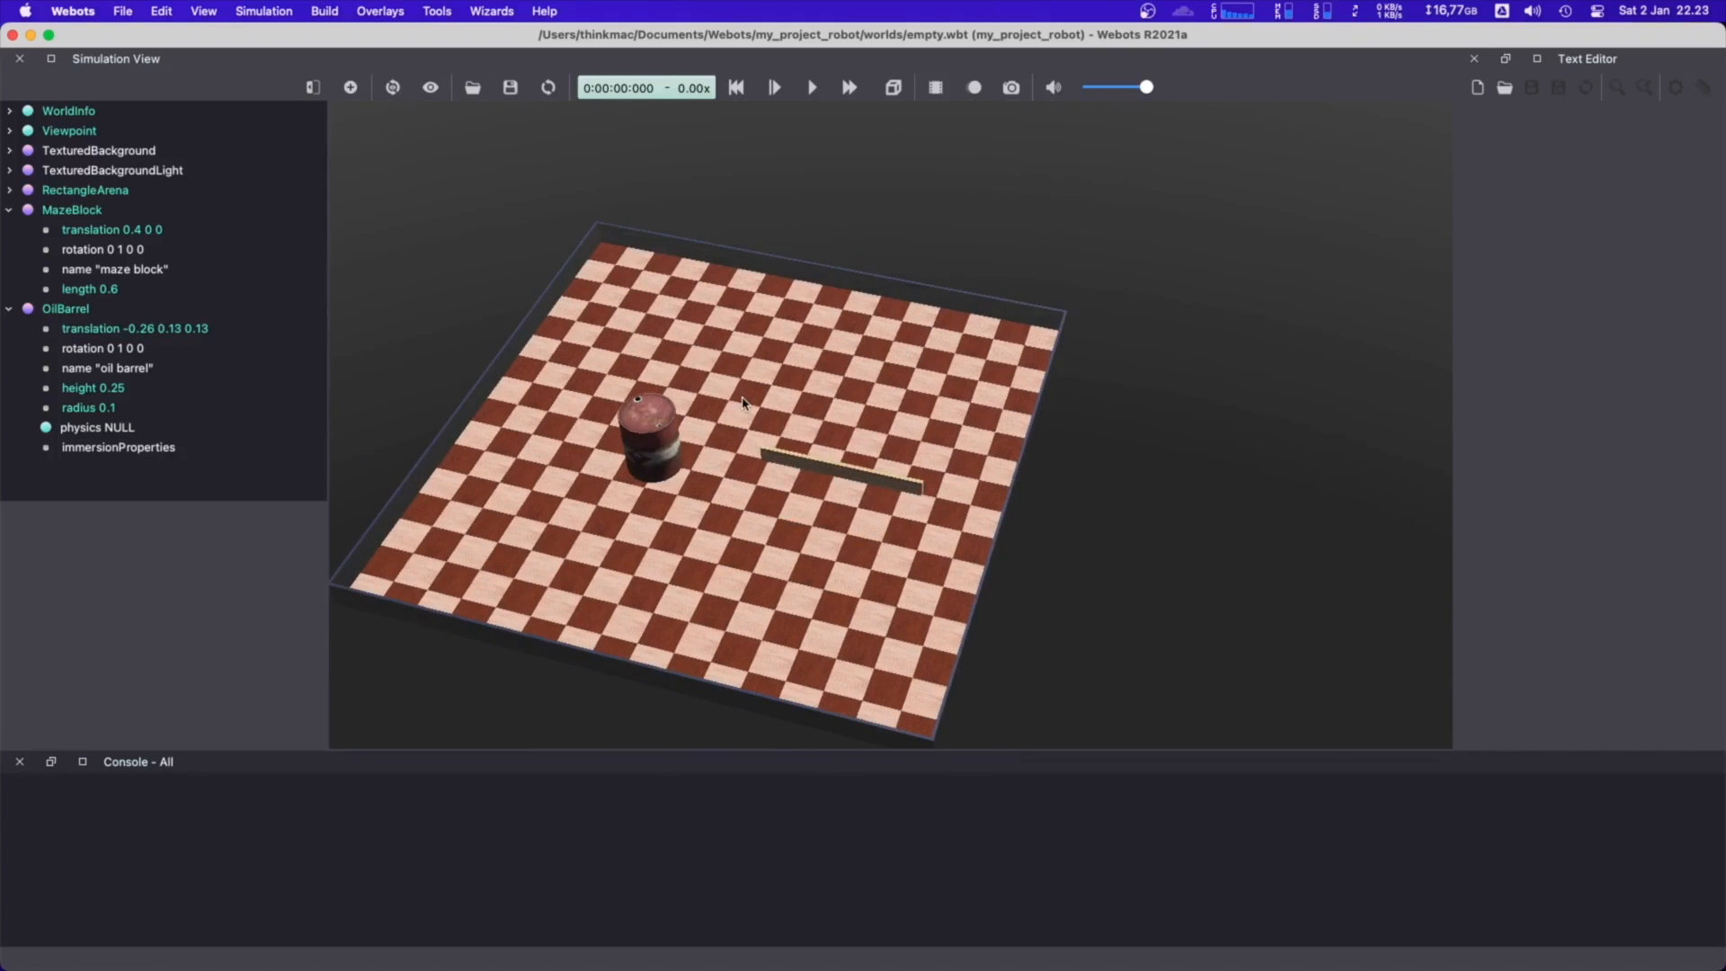
left_click_drag(652, 447, 640, 353, "shift")
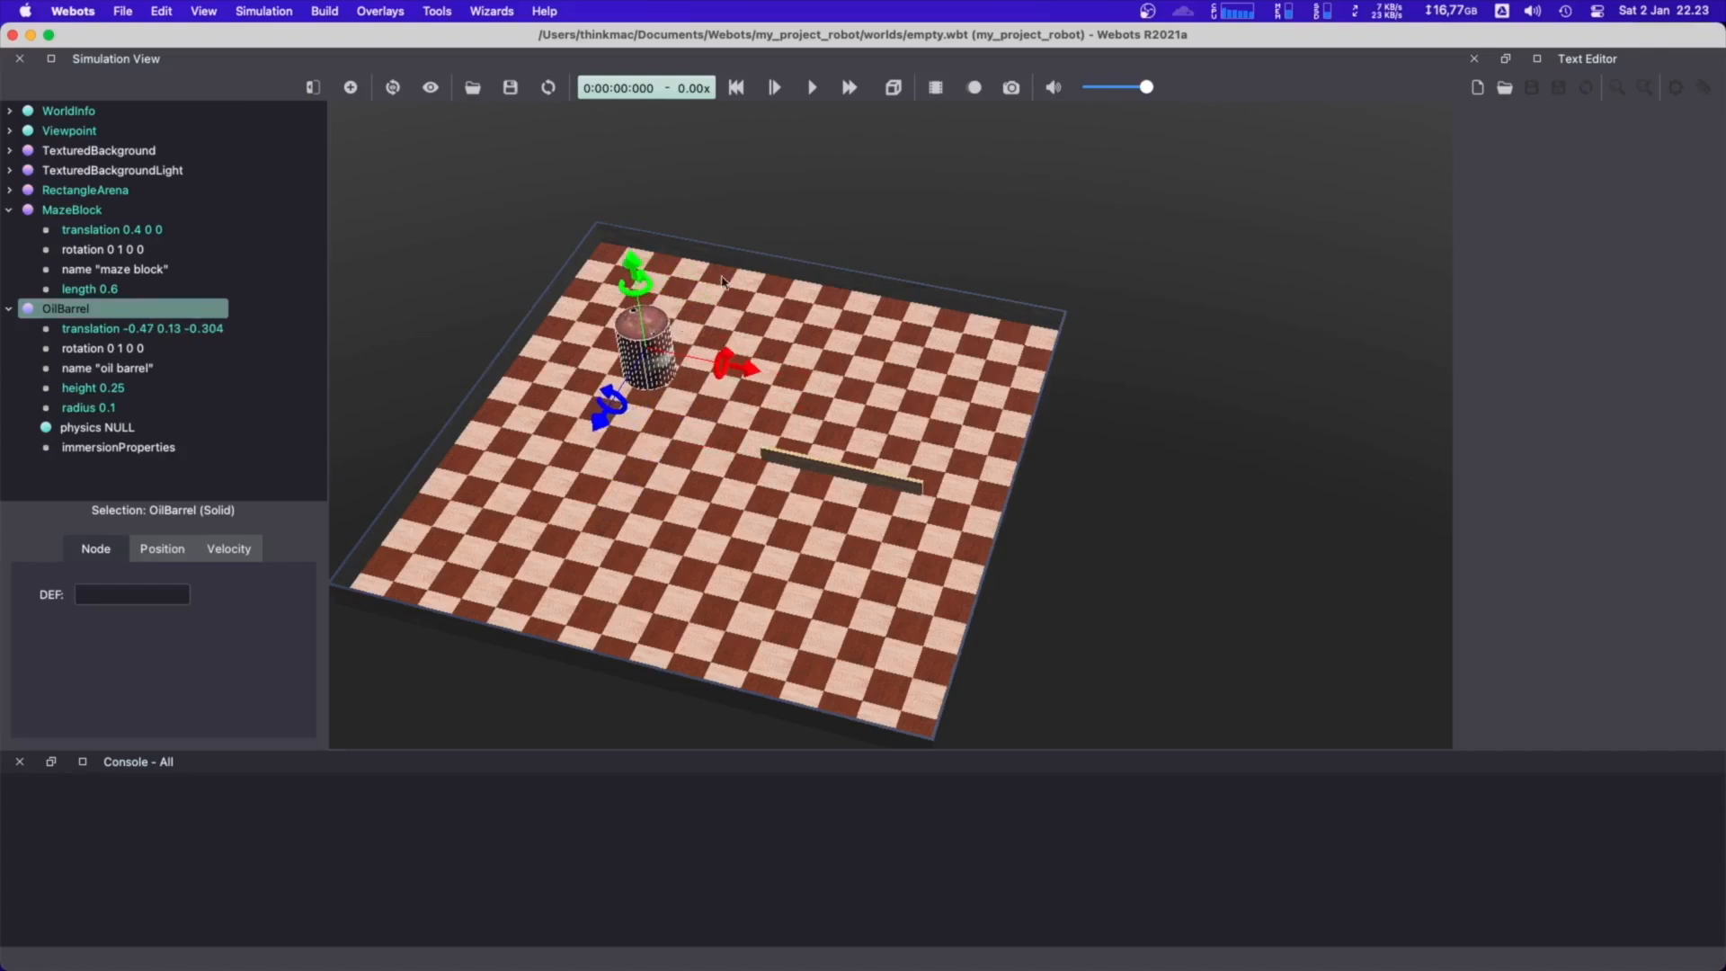
left_click(820, 413)
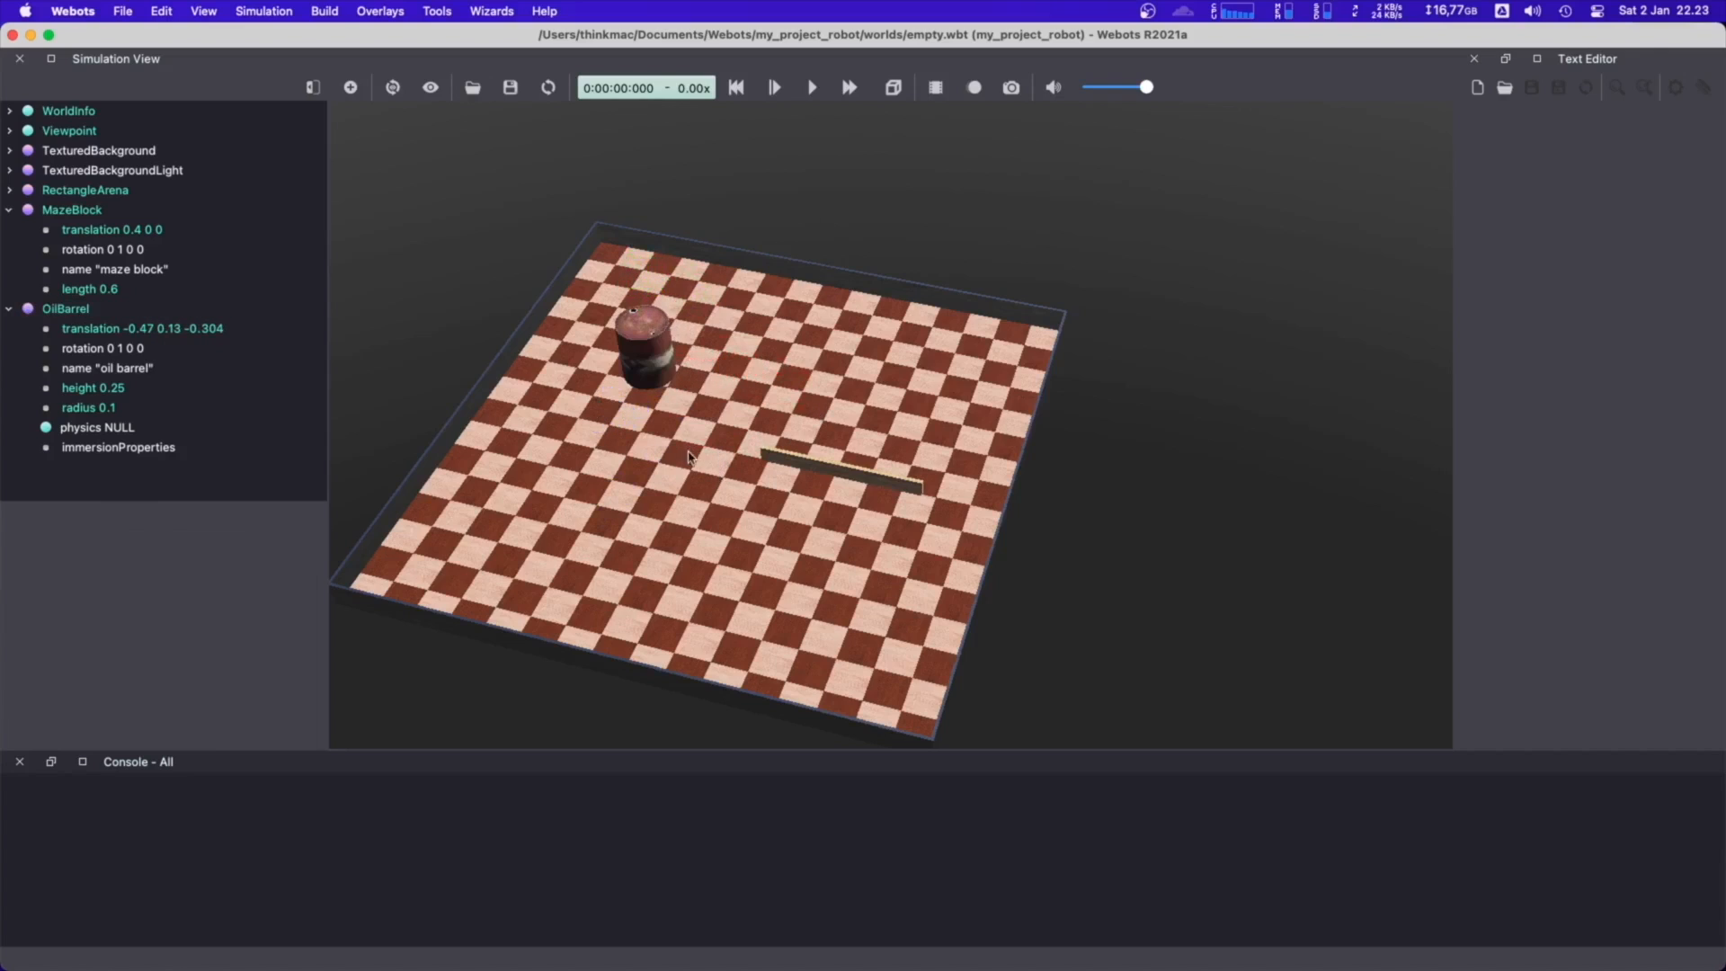
right_click_drag(691, 455, 759, 420)
left_click_drag(1077, 480, 1111, 493)
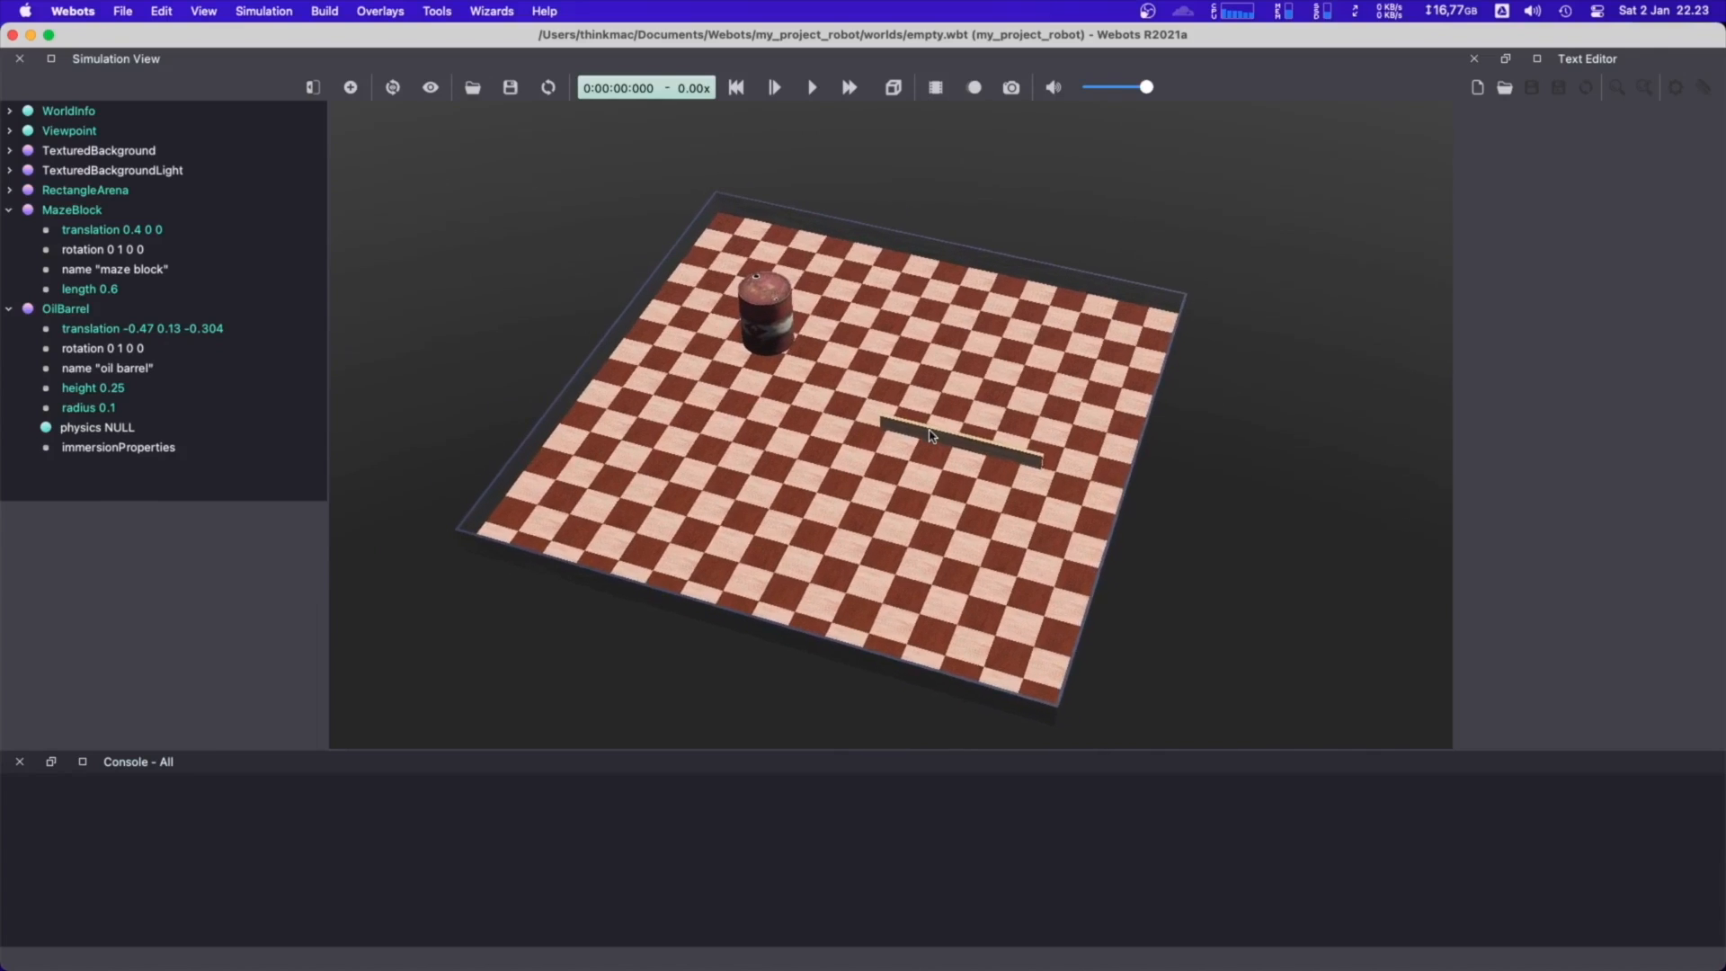
left_click(926, 445)
left_click_drag(926, 472, 916, 458)
left_click(1242, 478)
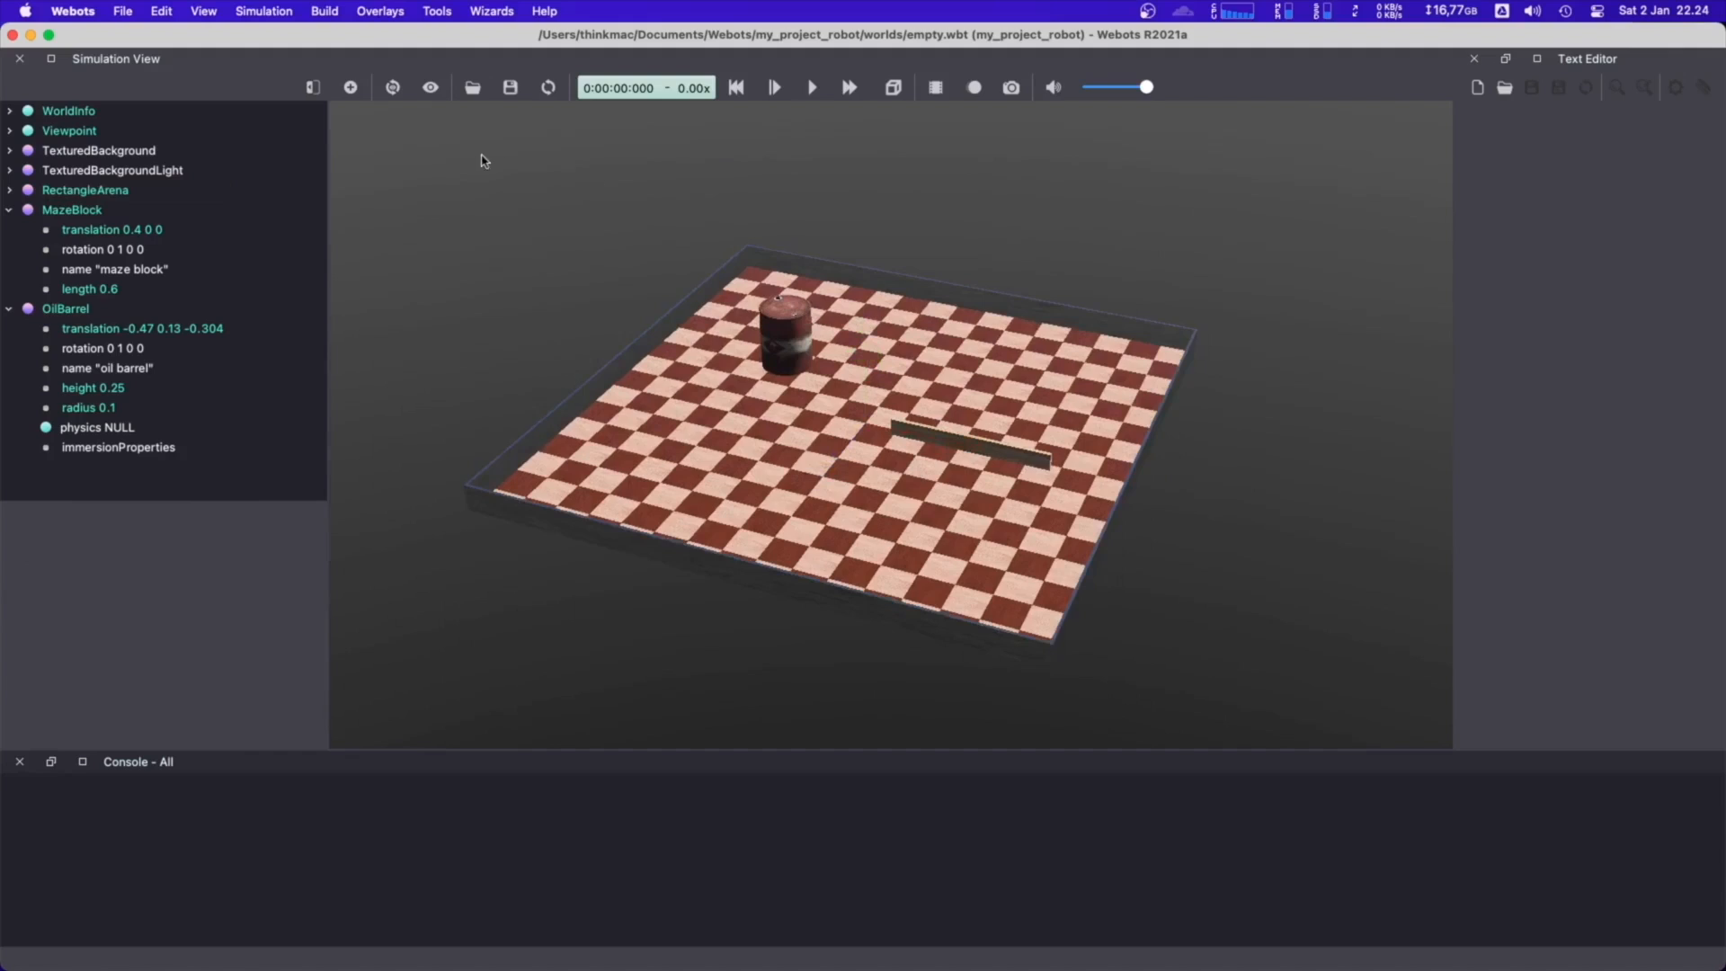
Collapse the MazeBlock and OilBarrel nodes, and find E-PUCK among the available nodes to add the E-puck (Robot) to the world
left_click(9, 209)
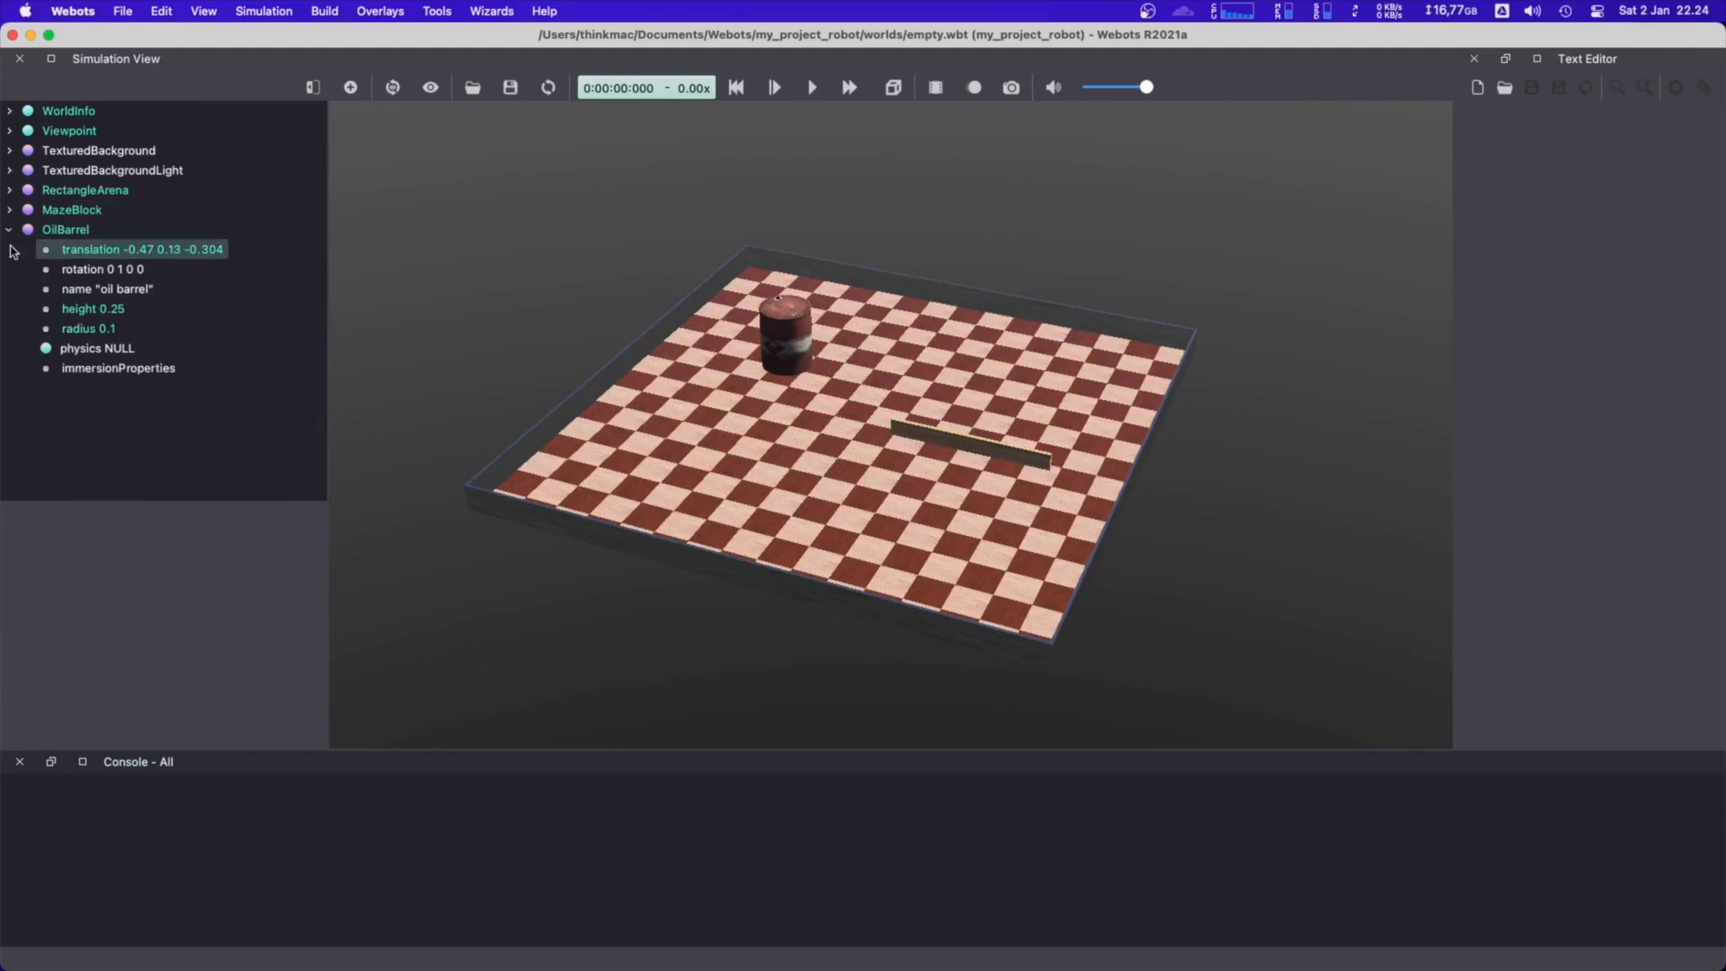
left_click(9, 229)
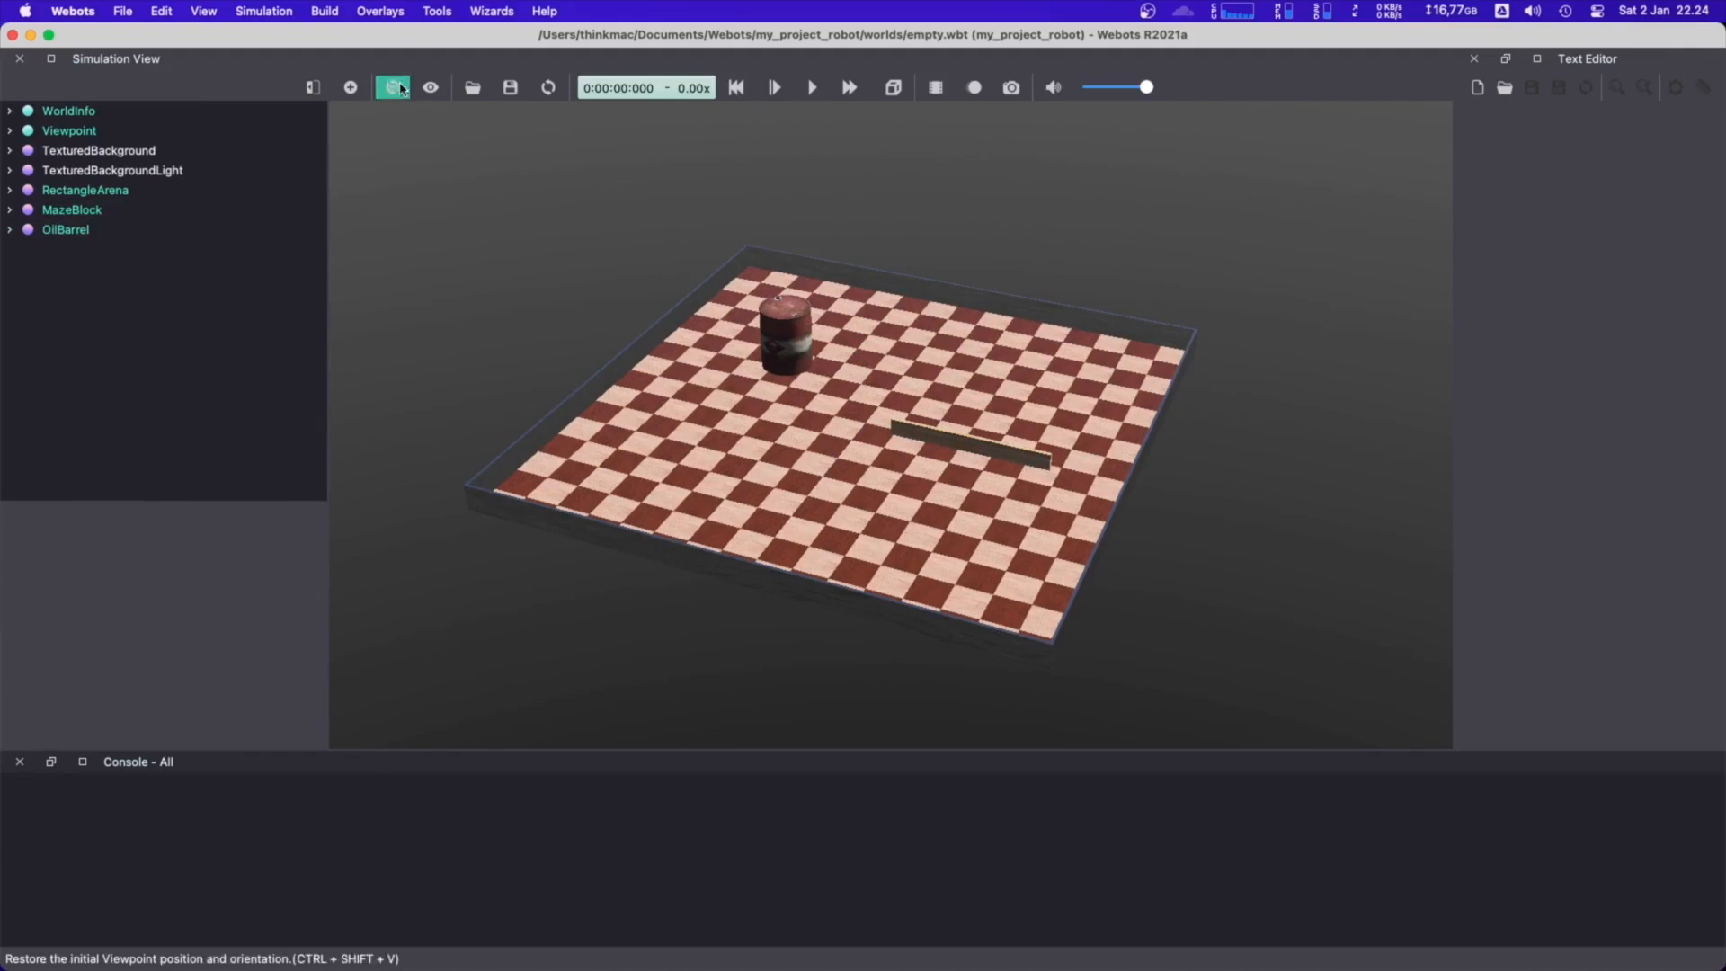
left_click(350, 87)
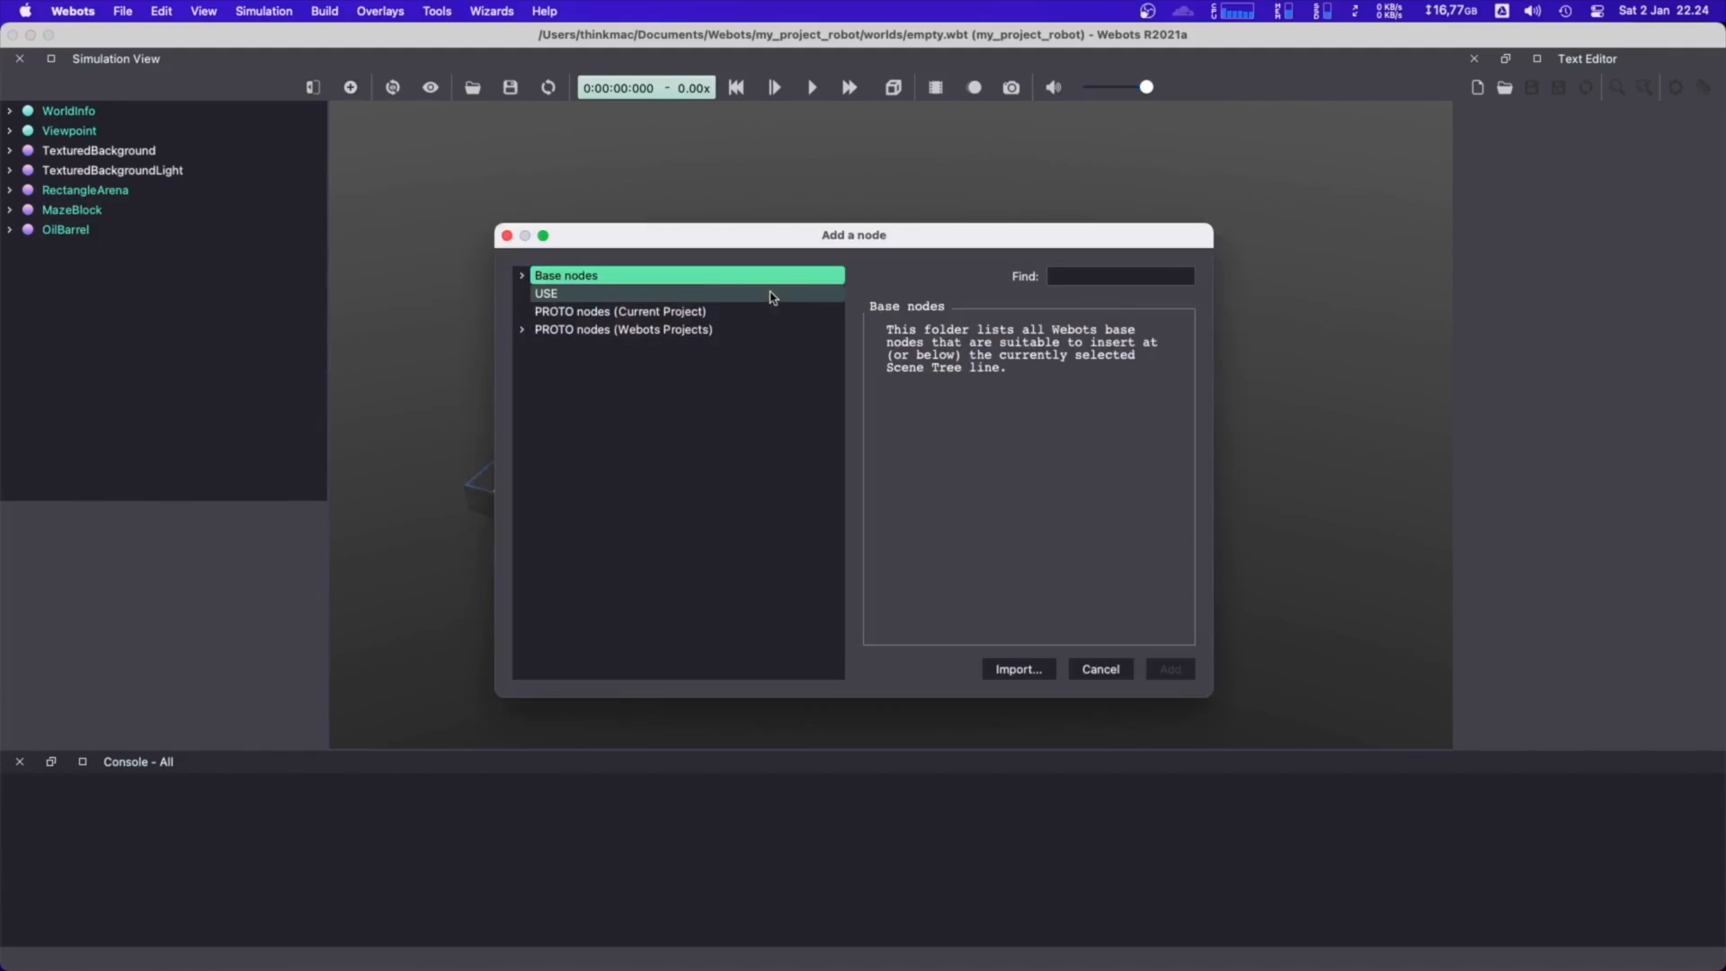
left_click(1129, 276)
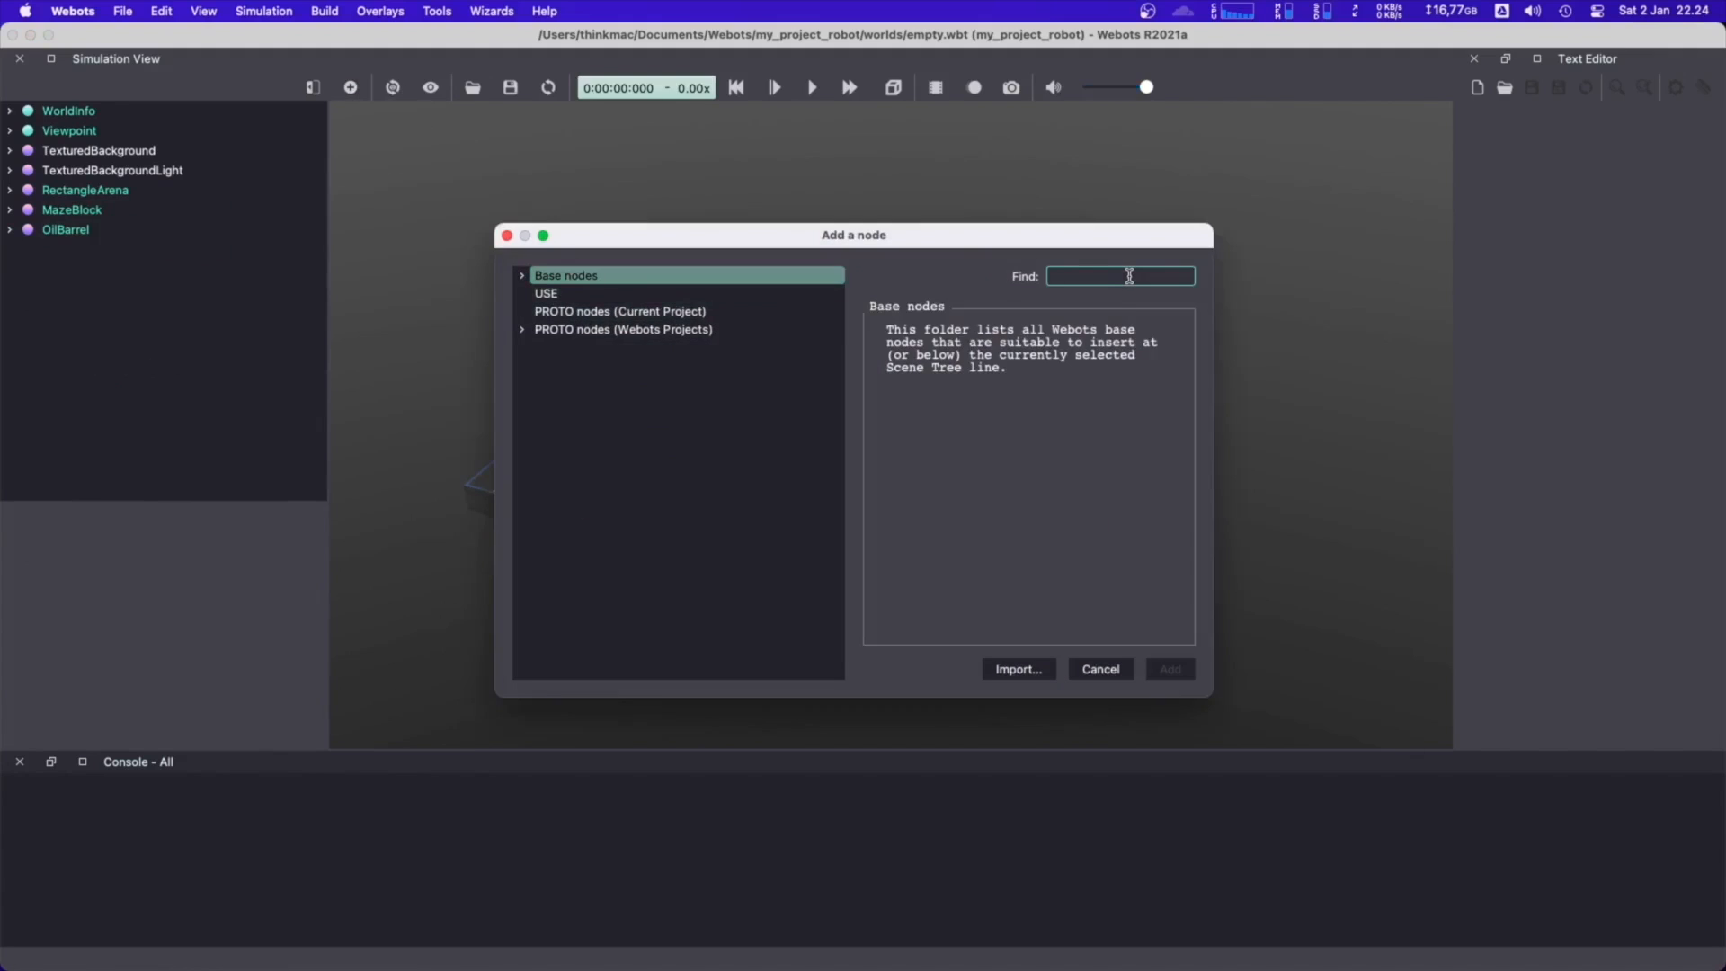
type("E-")
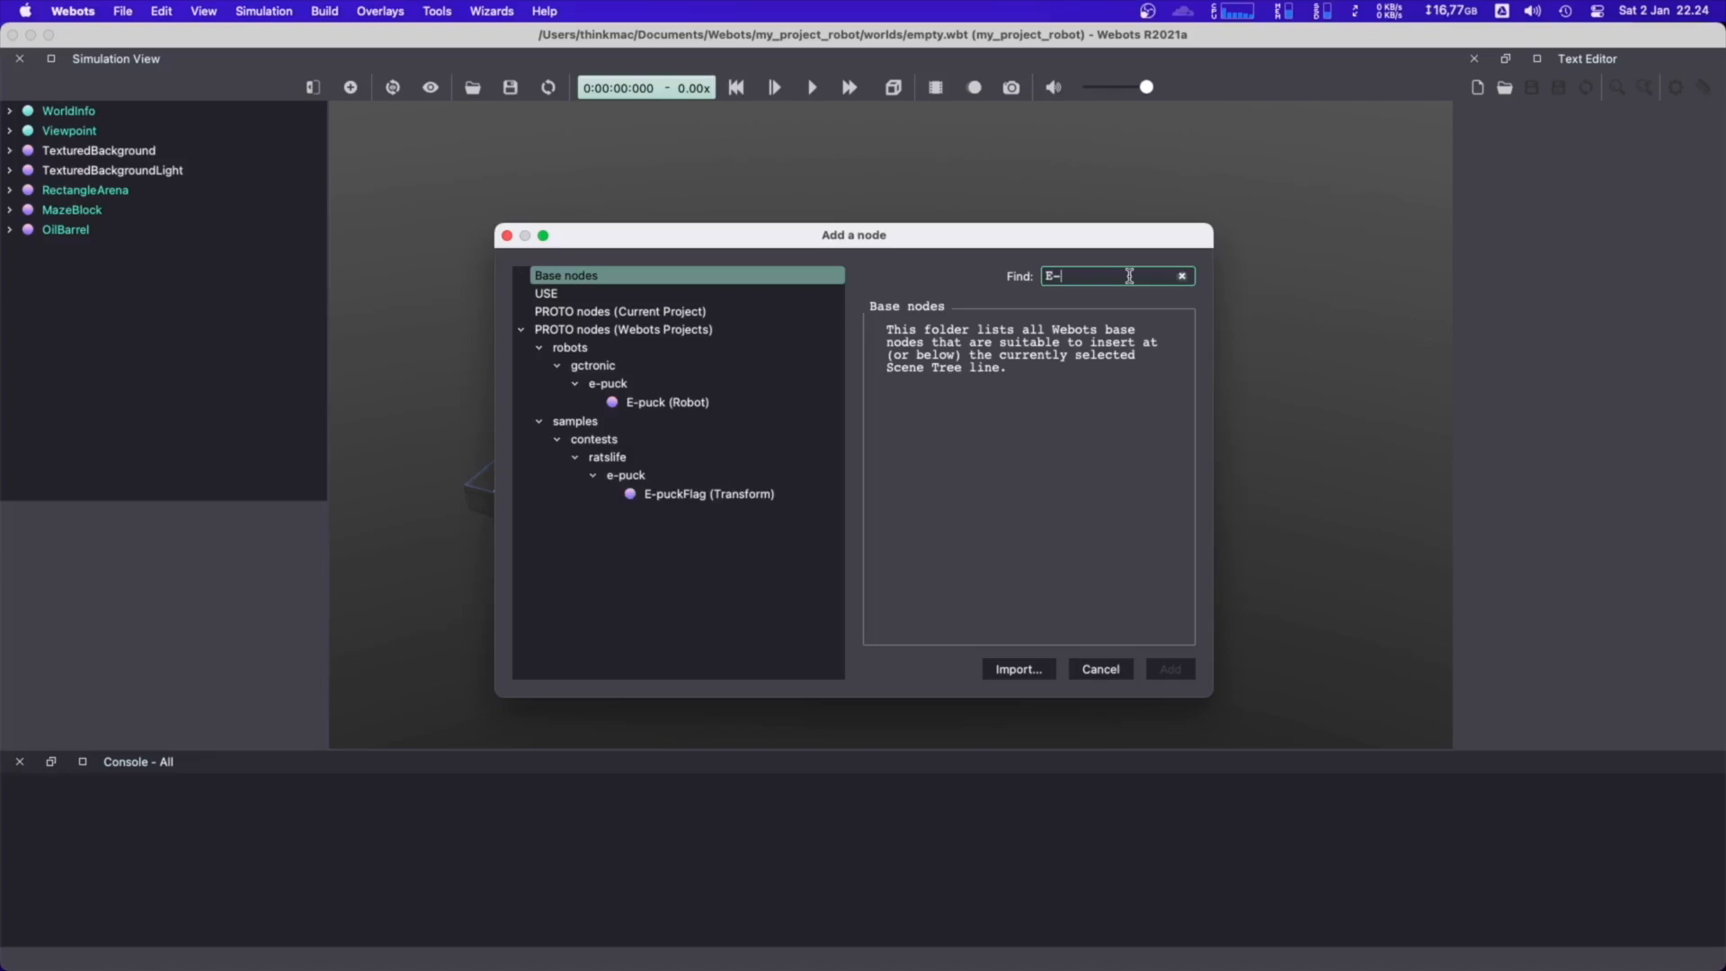
type("PUCK")
left_click(676, 406)
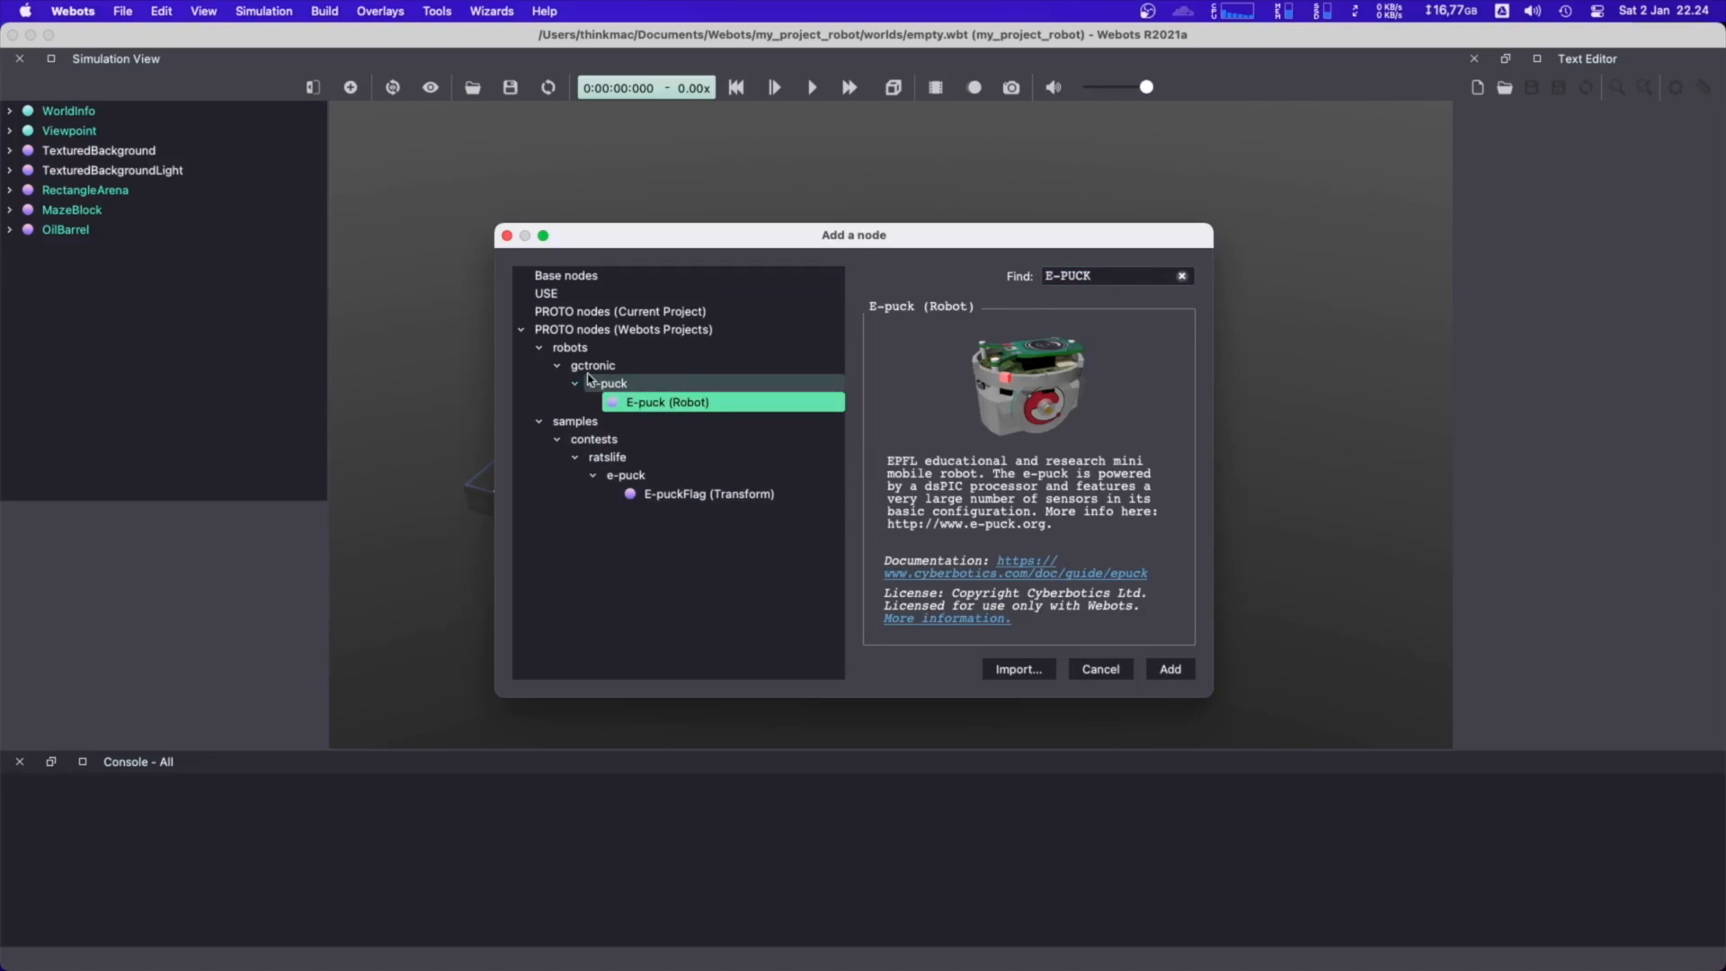
left_click(1168, 671)
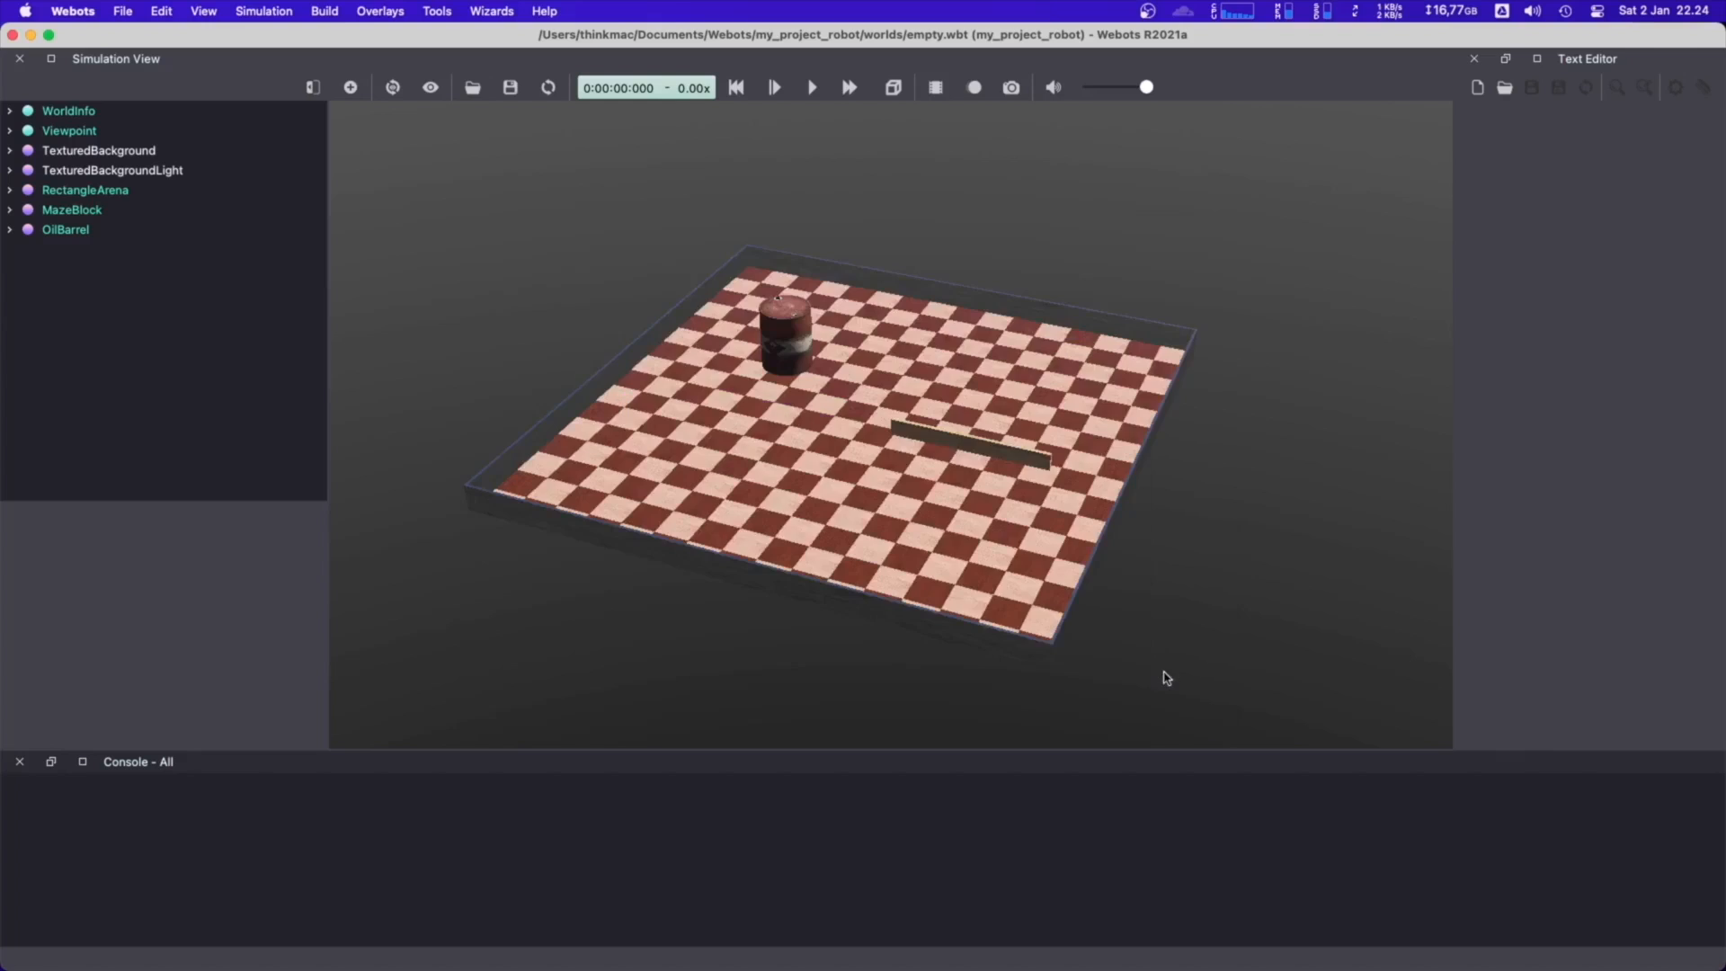
Expand the E-puck node and look through its fields, such as the controller, camera and sensor settings
scroll(872, 455, "up", 5)
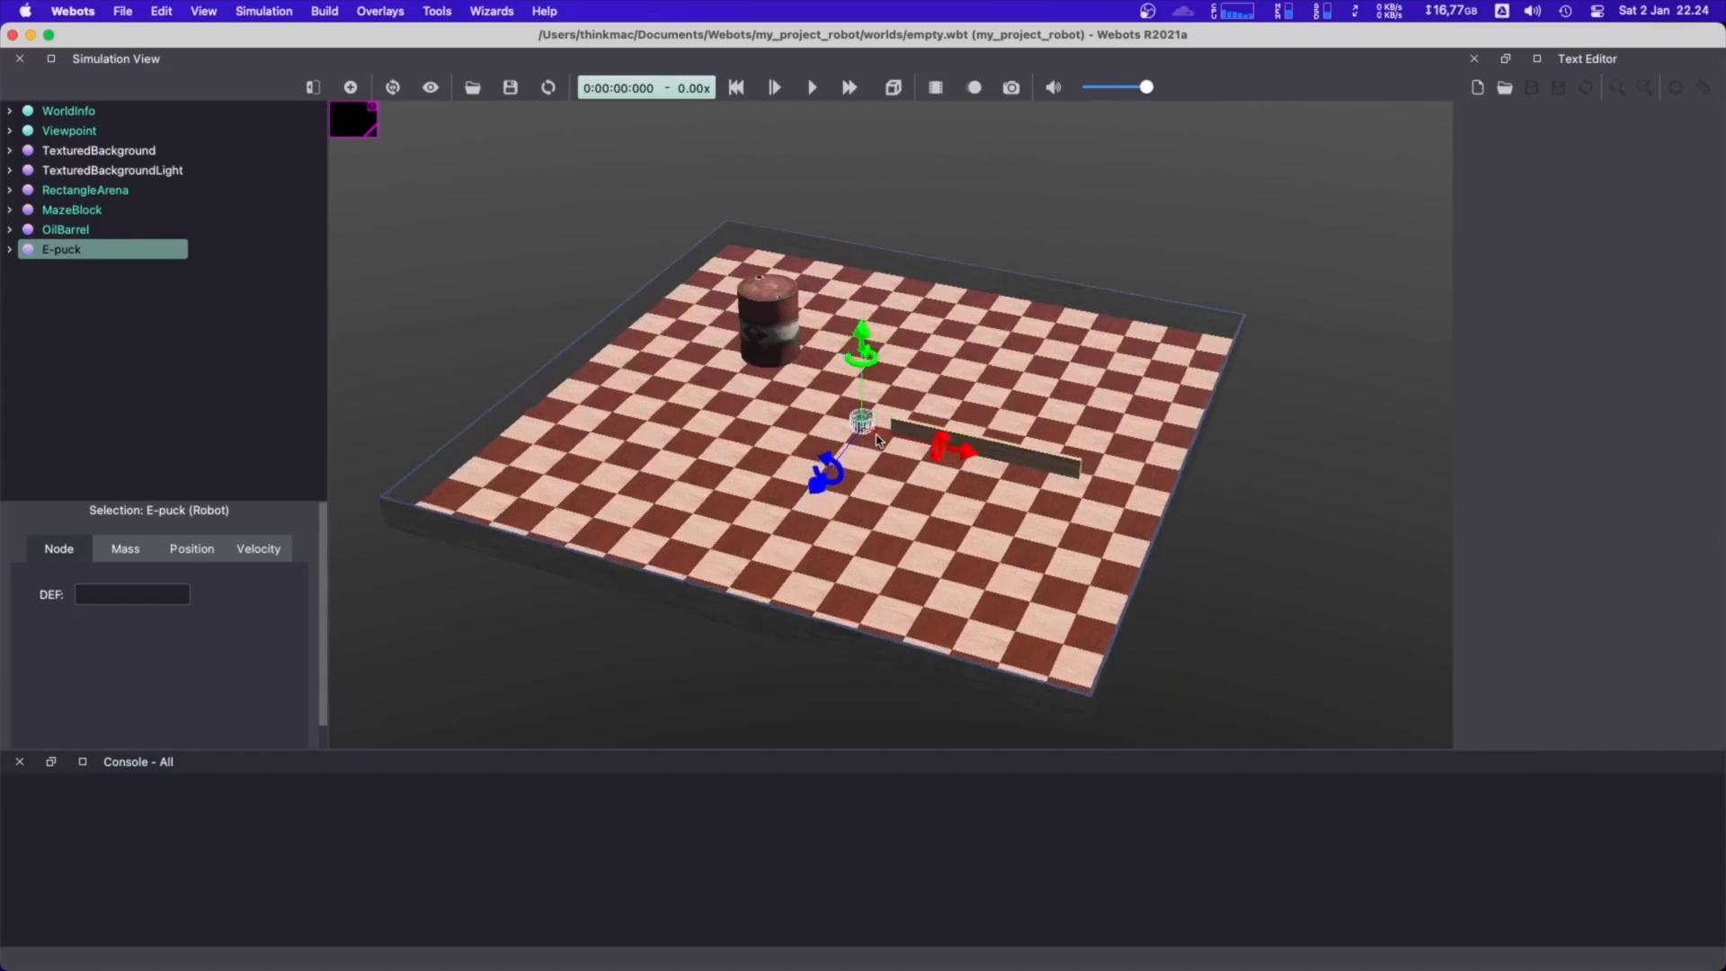
left_click(955, 163)
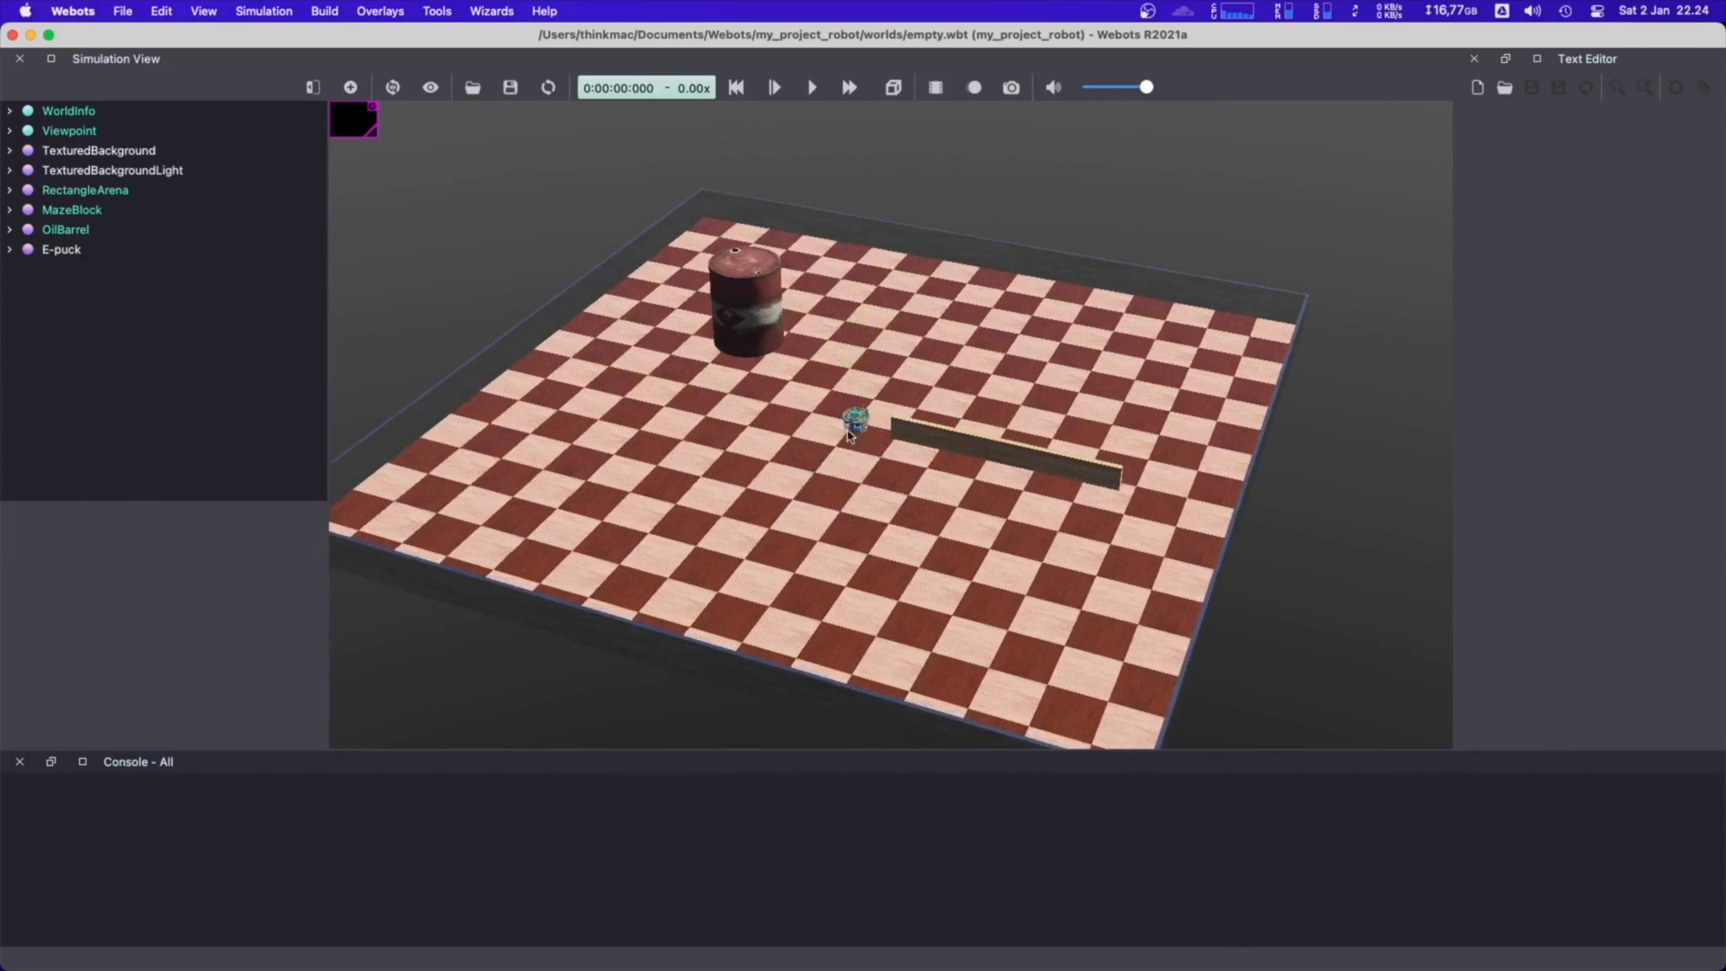
left_click(853, 423)
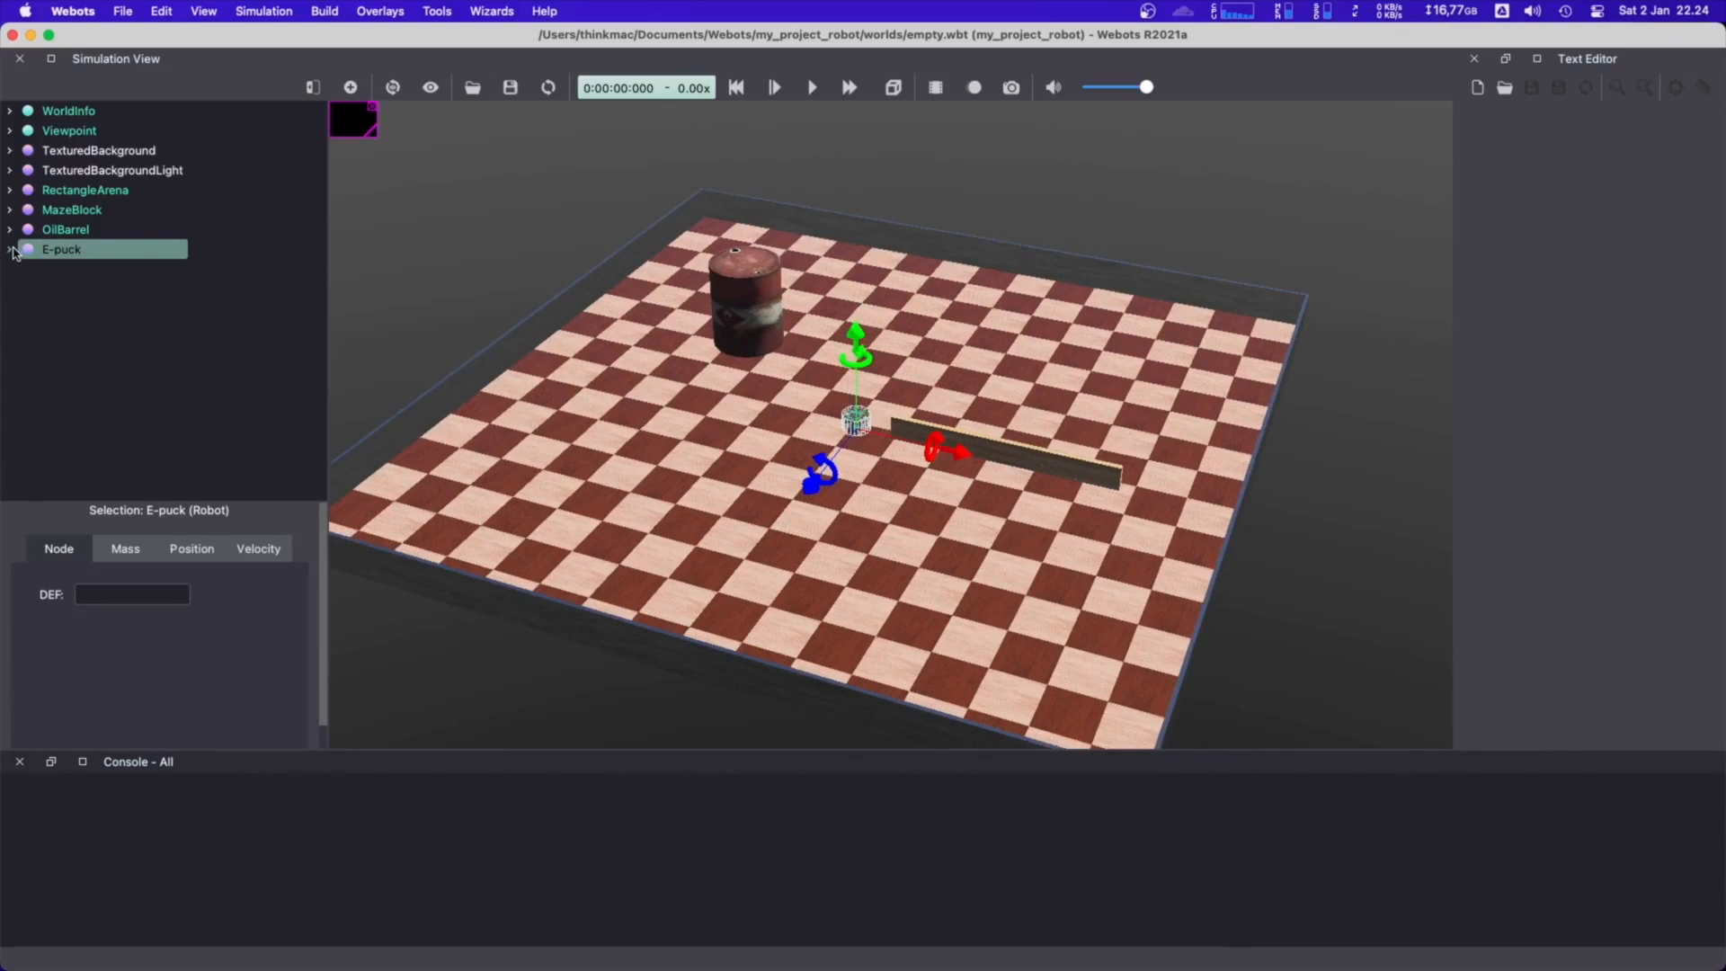
left_click(11, 250)
scroll(163, 371, "down", 4)
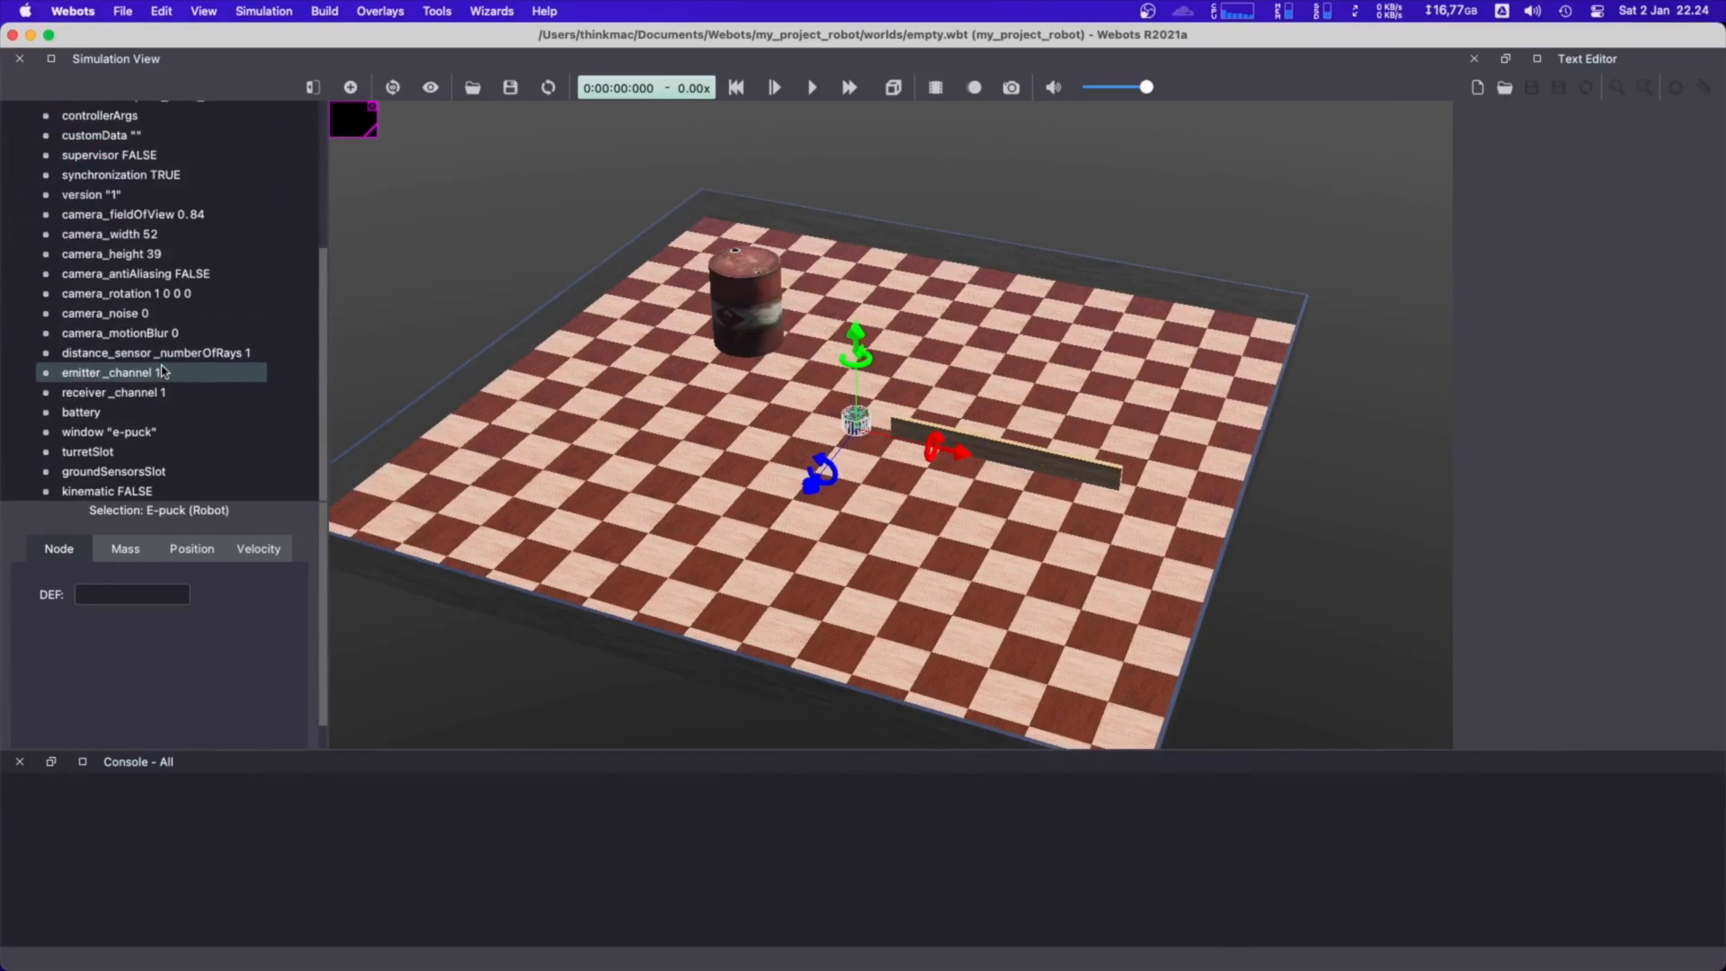
scroll(163, 371, "up", 5)
left_click(373, 286)
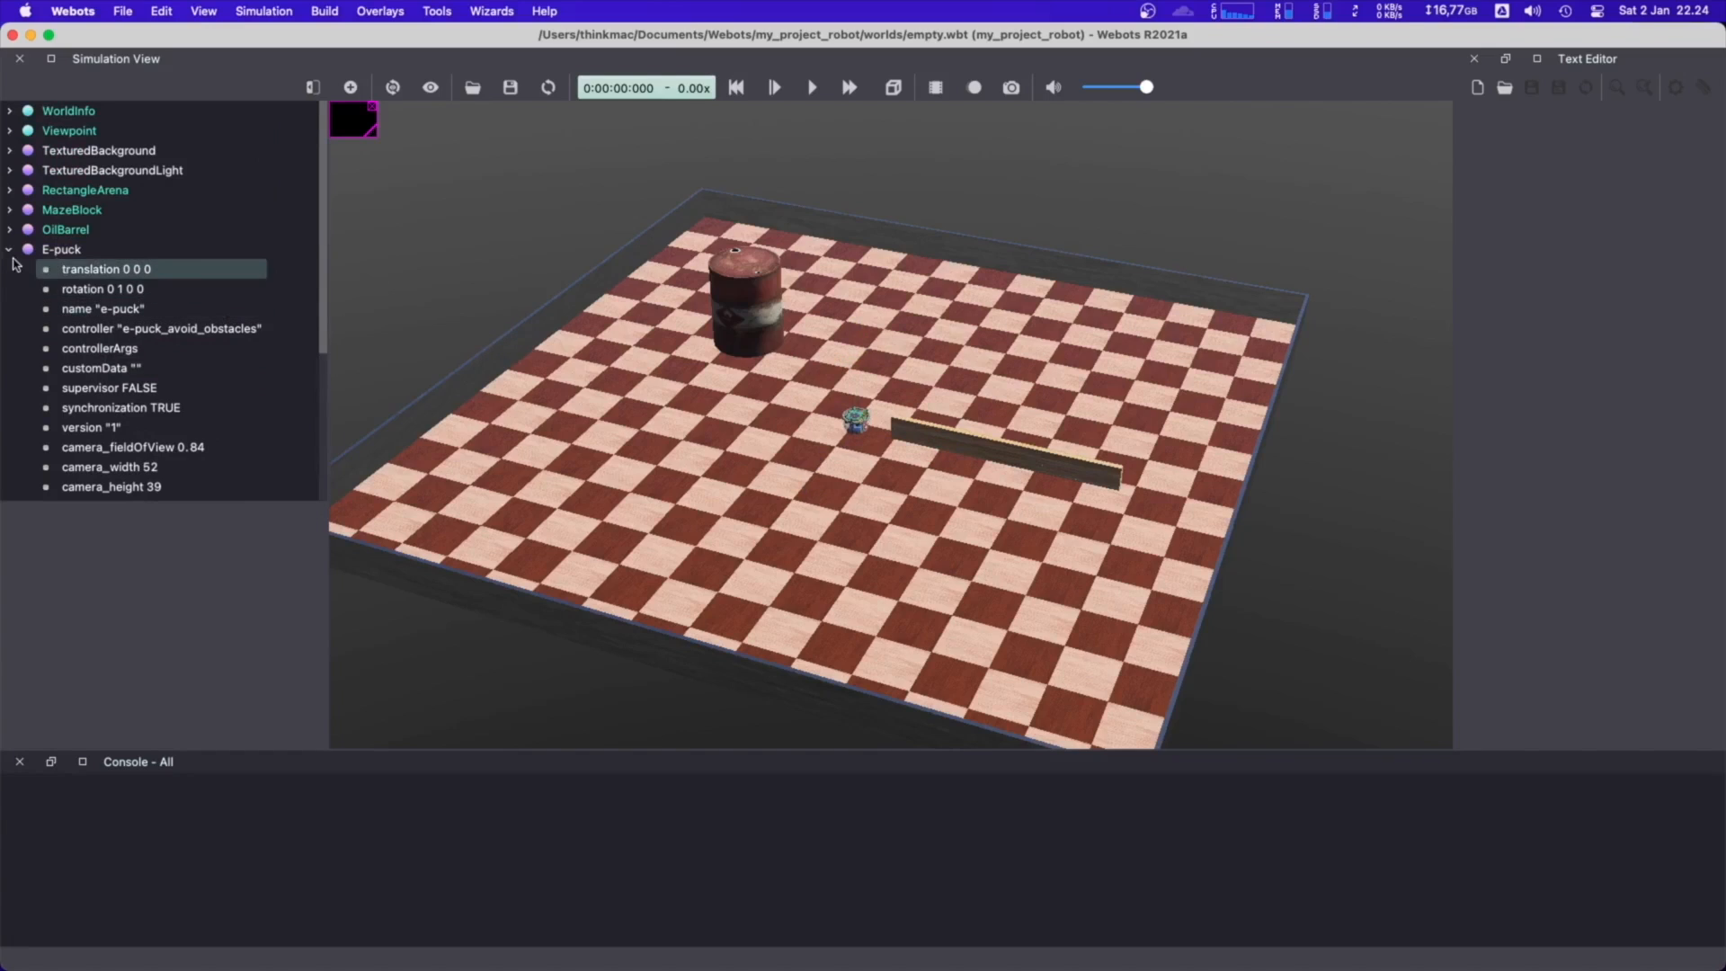
Move the E-puck across the arena floor to about x -0.448, z 0.666 m and save the world
left_click_drag(856, 425, 795, 438, "shift")
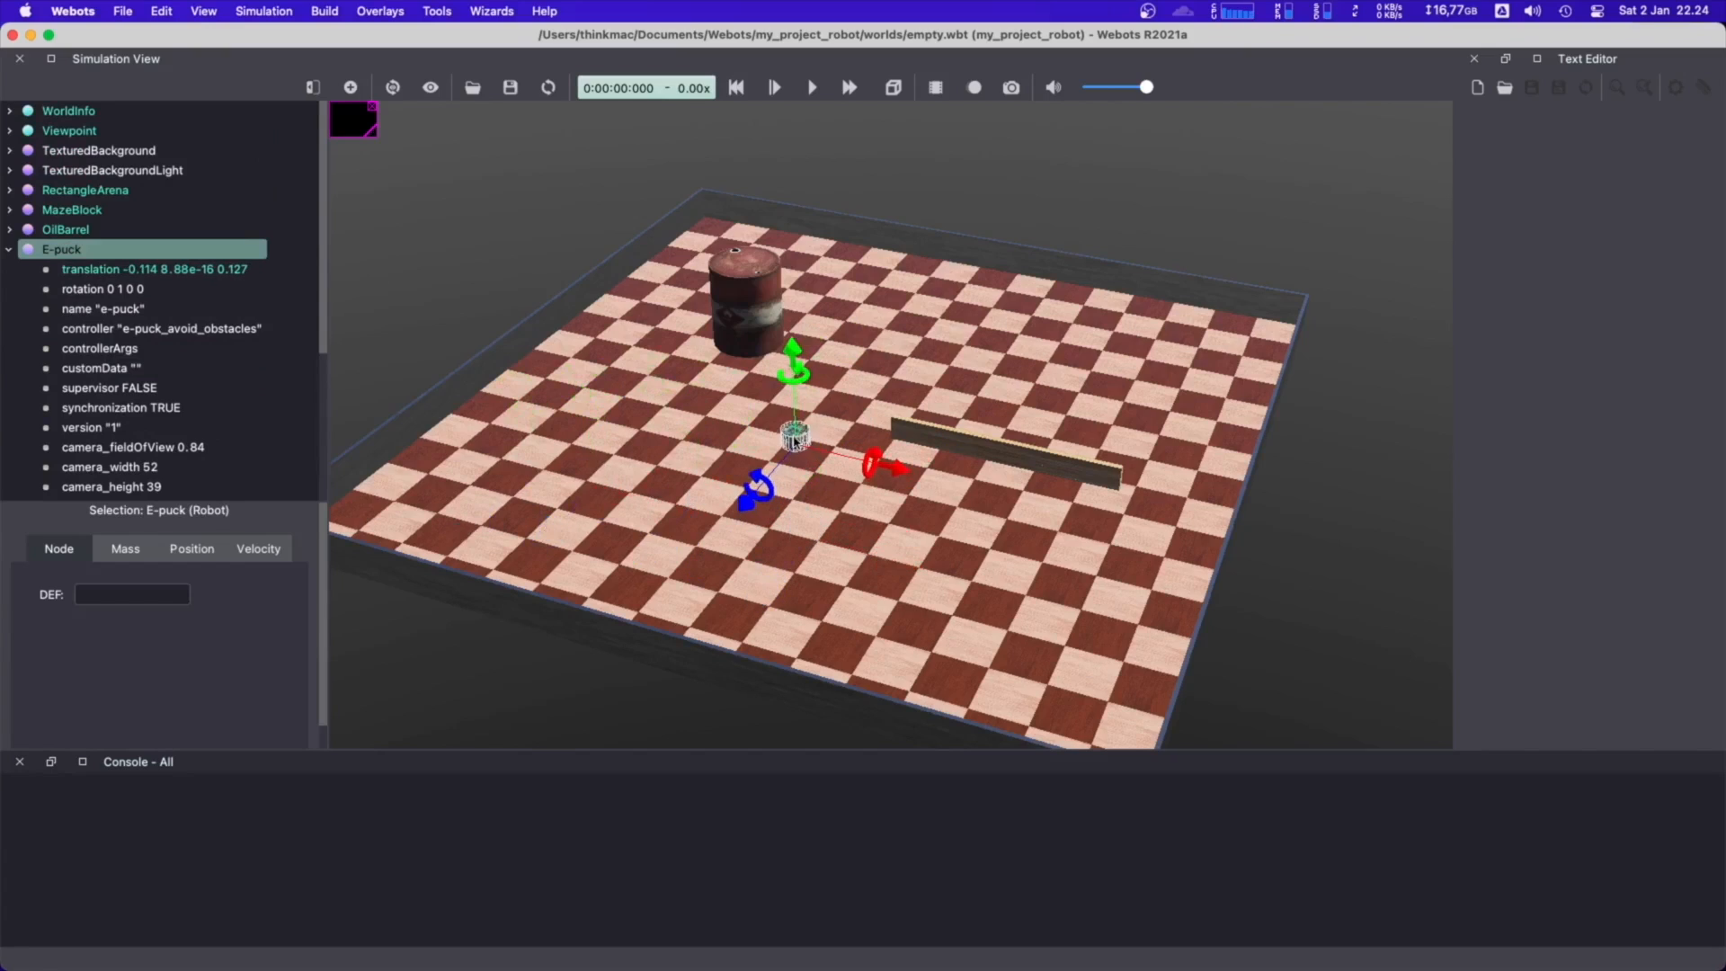
left_click(536, 287)
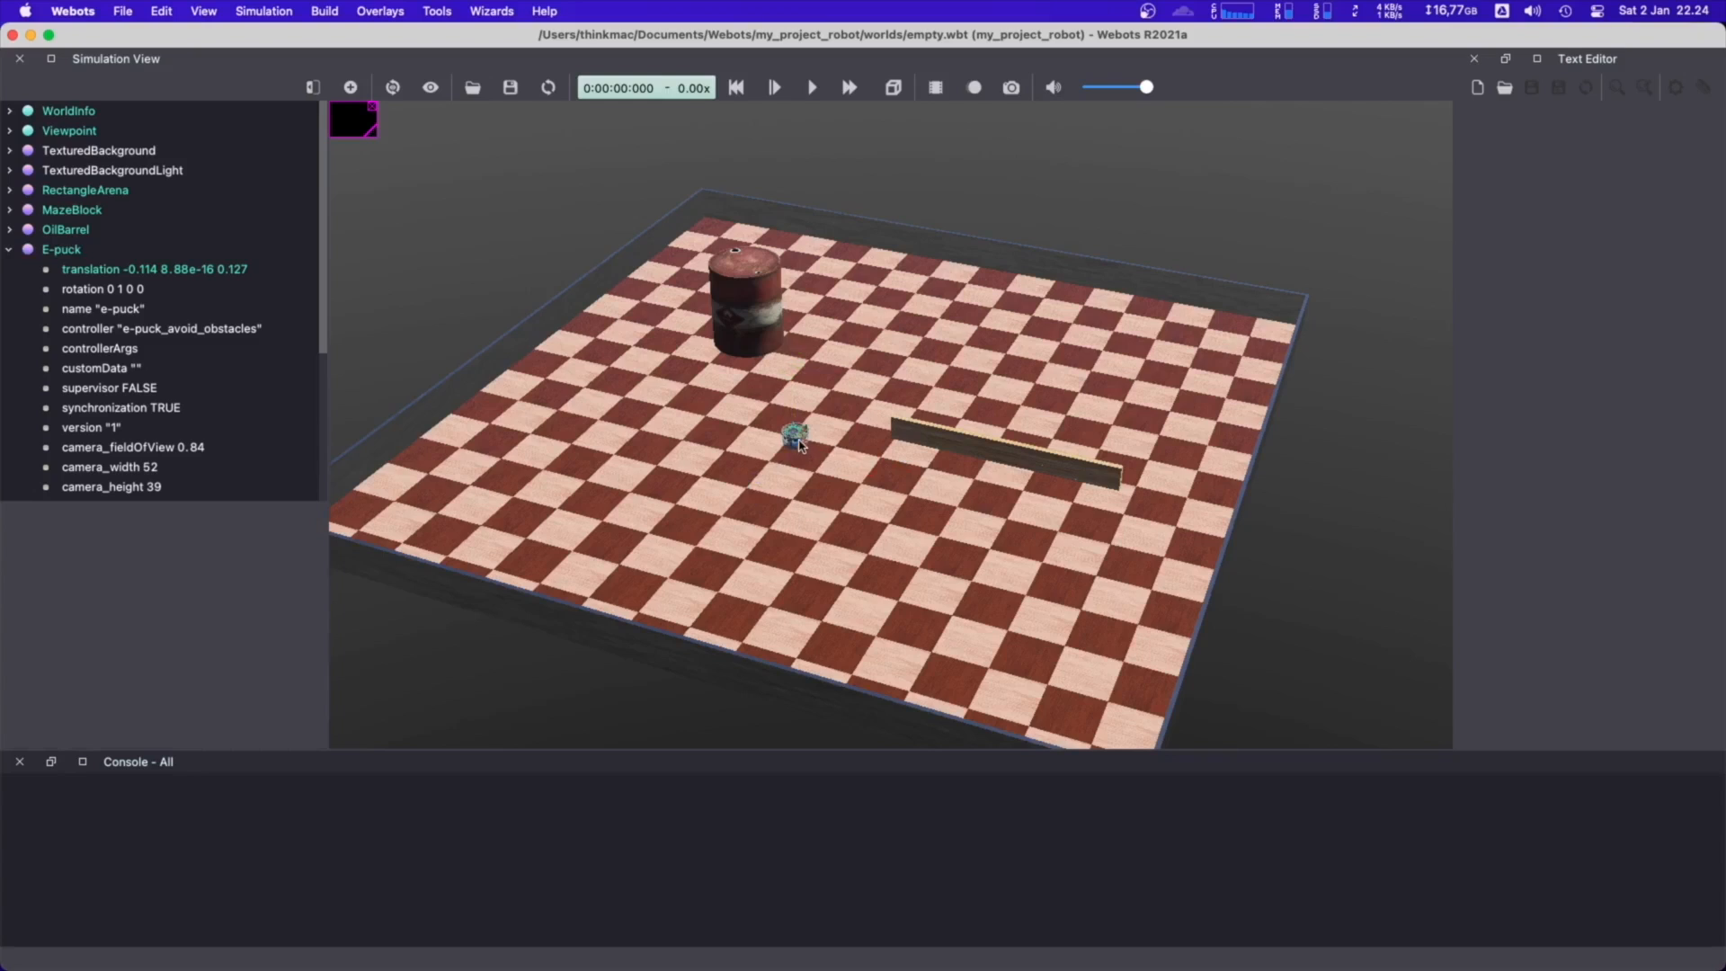
left_click_drag(801, 445, 570, 531, "shift")
left_click(629, 382)
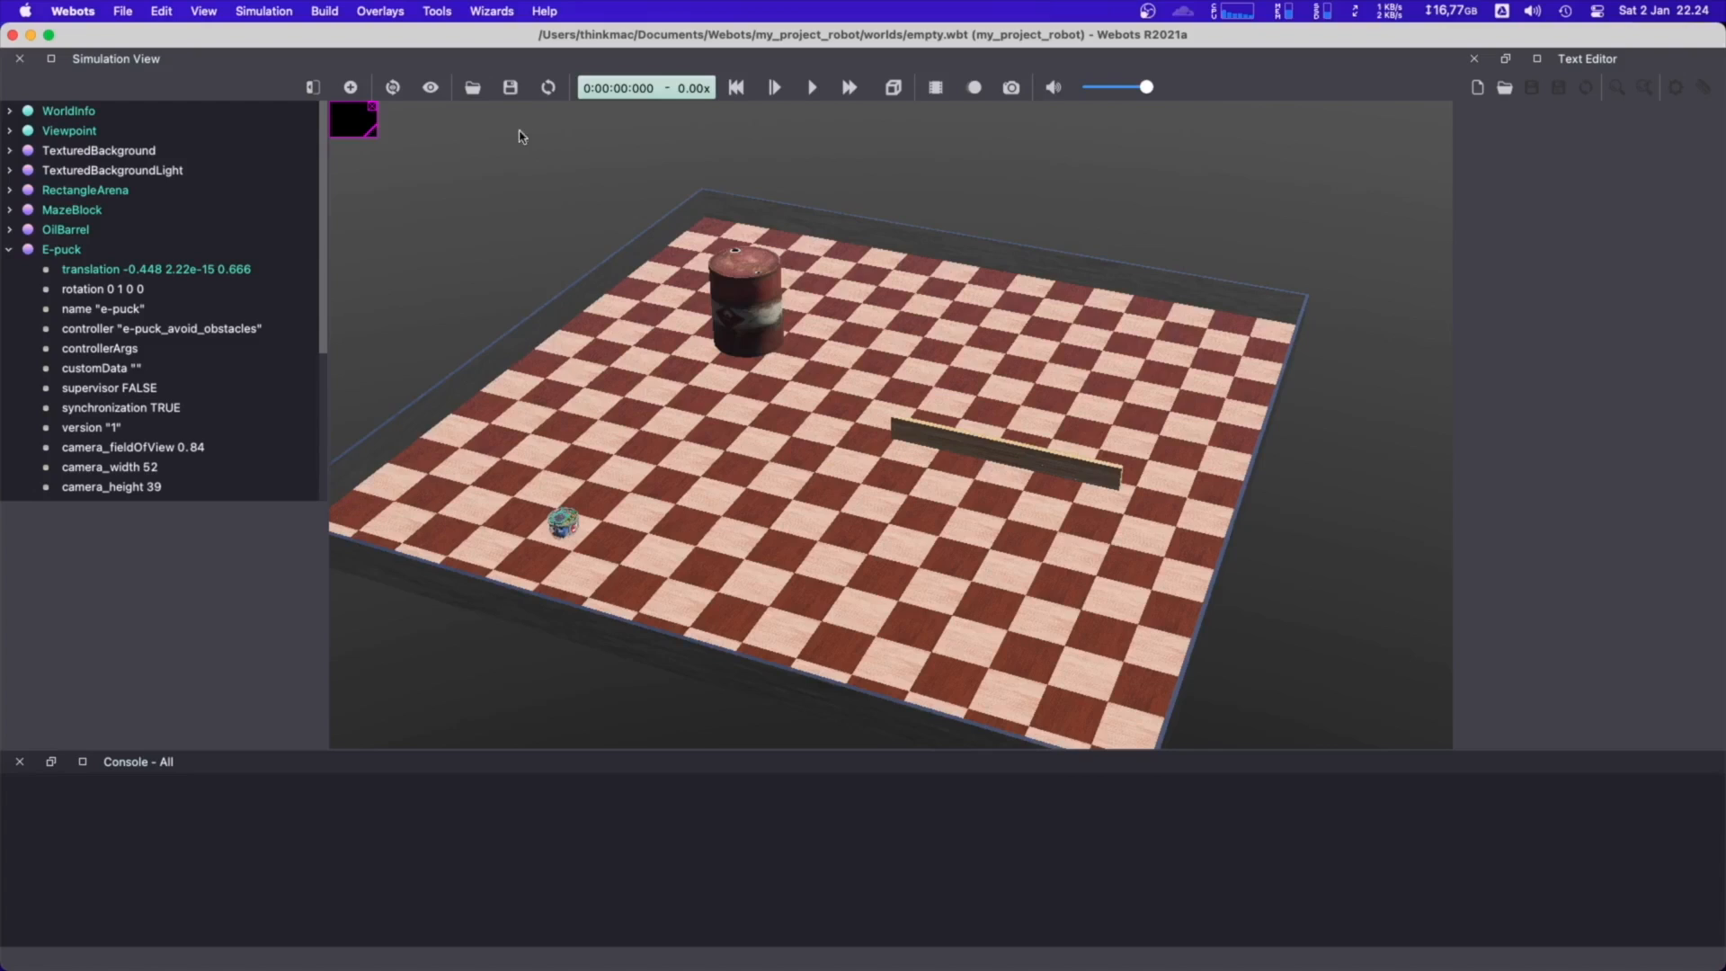
left_click(509, 87)
Collapse the E-puck node's fields and select the robot in the arena
right_click_drag(754, 420, 767, 403)
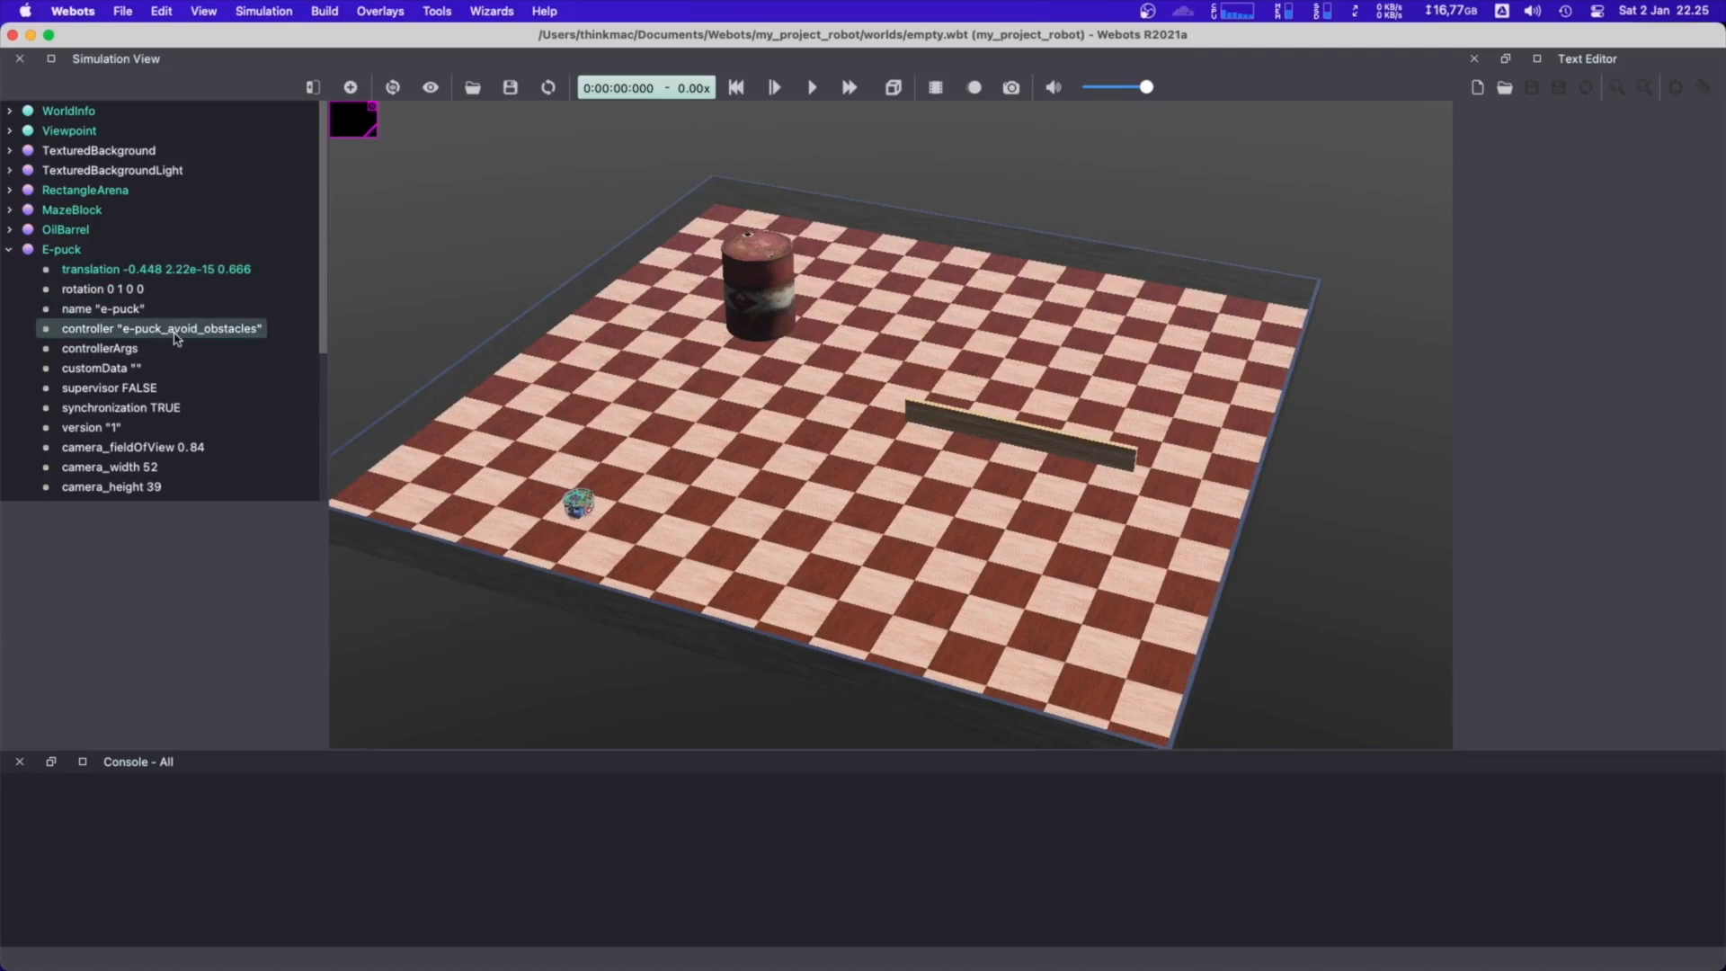
left_click(10, 250)
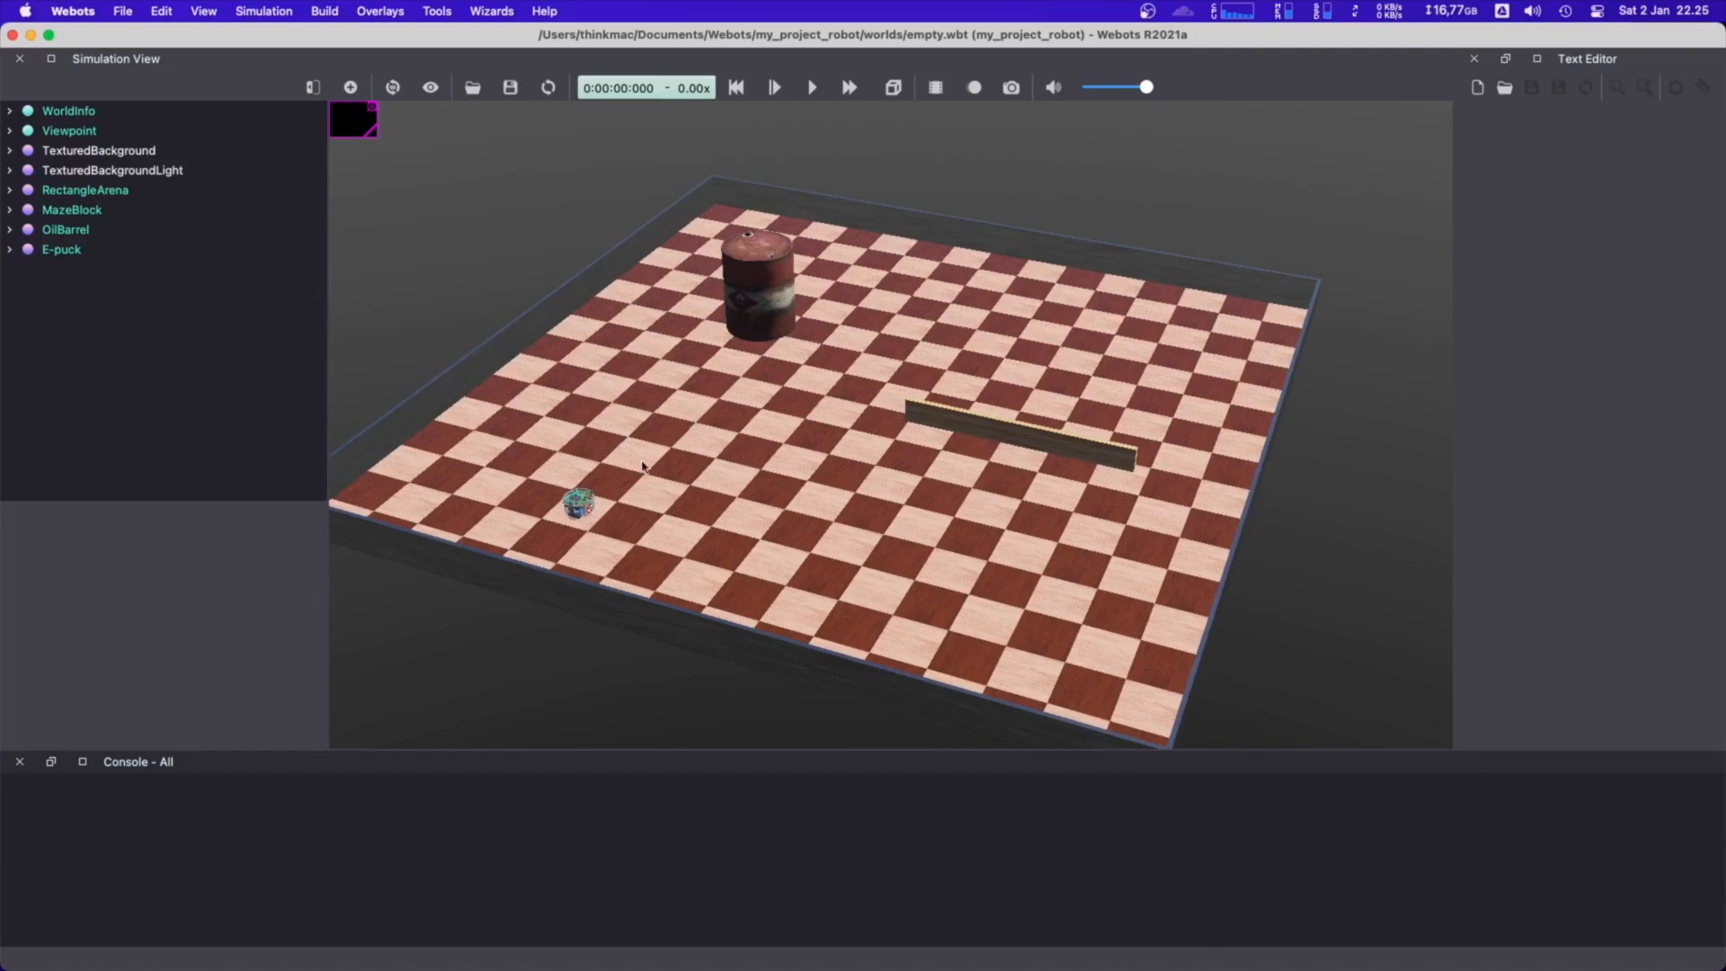
left_click(576, 508)
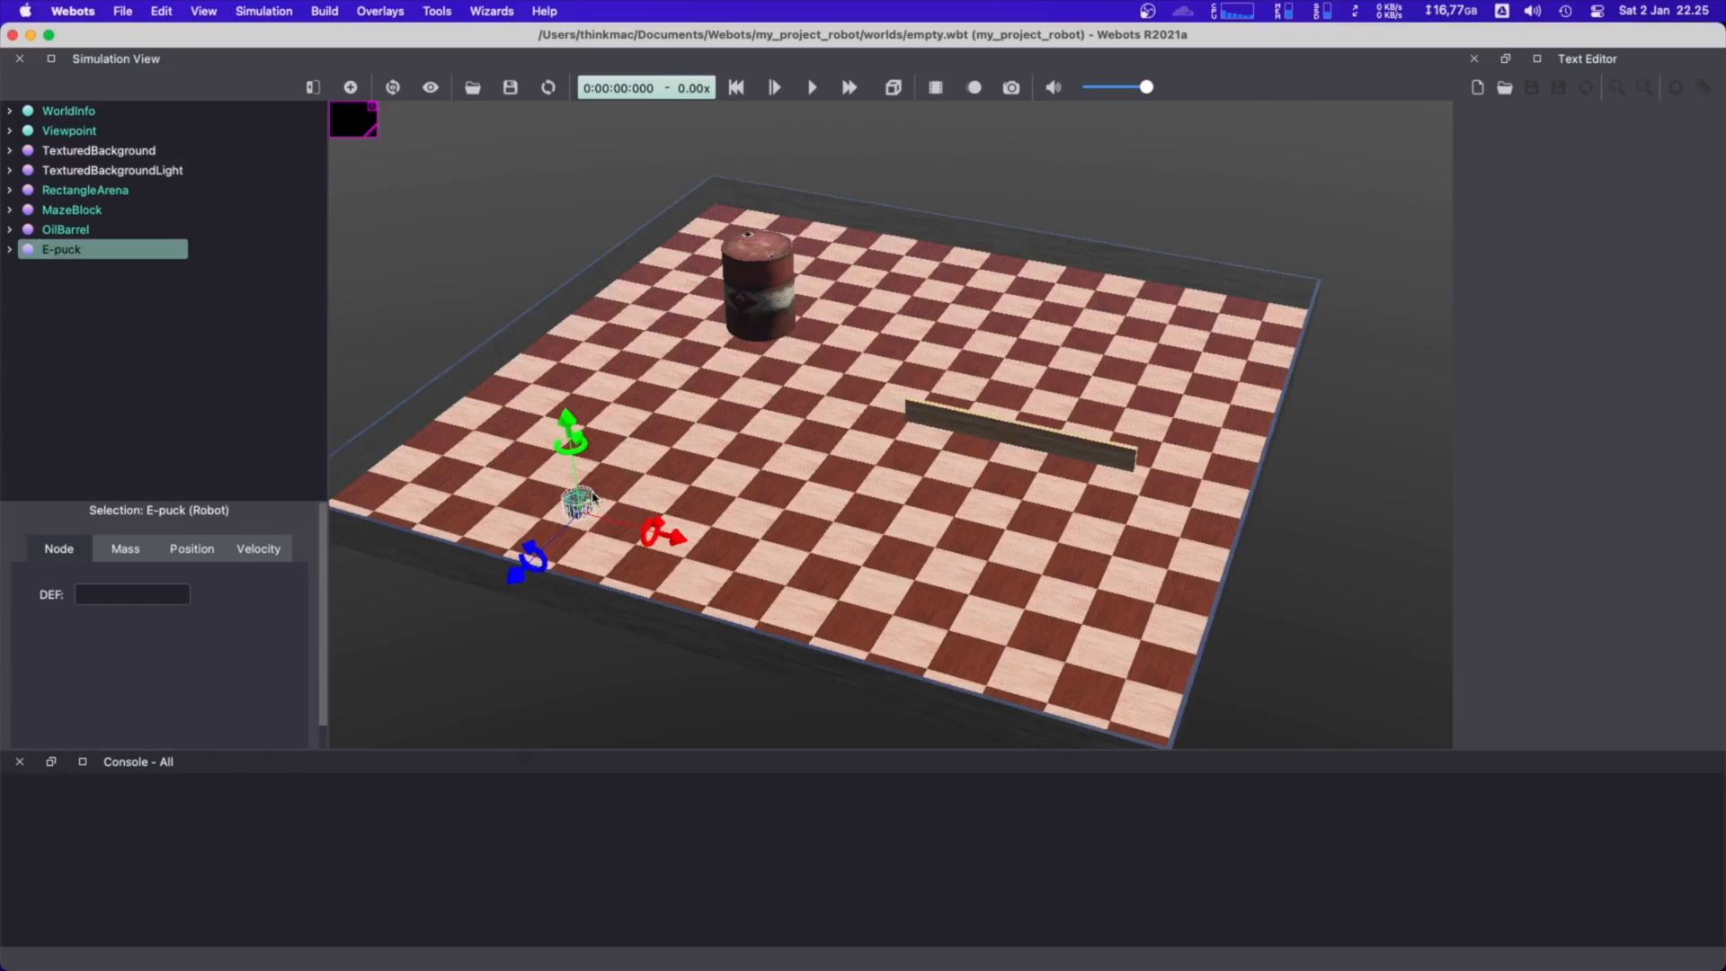
Create a new Python robot controller named my_controller_robot and open its file in the text editor
left_click(466, 362)
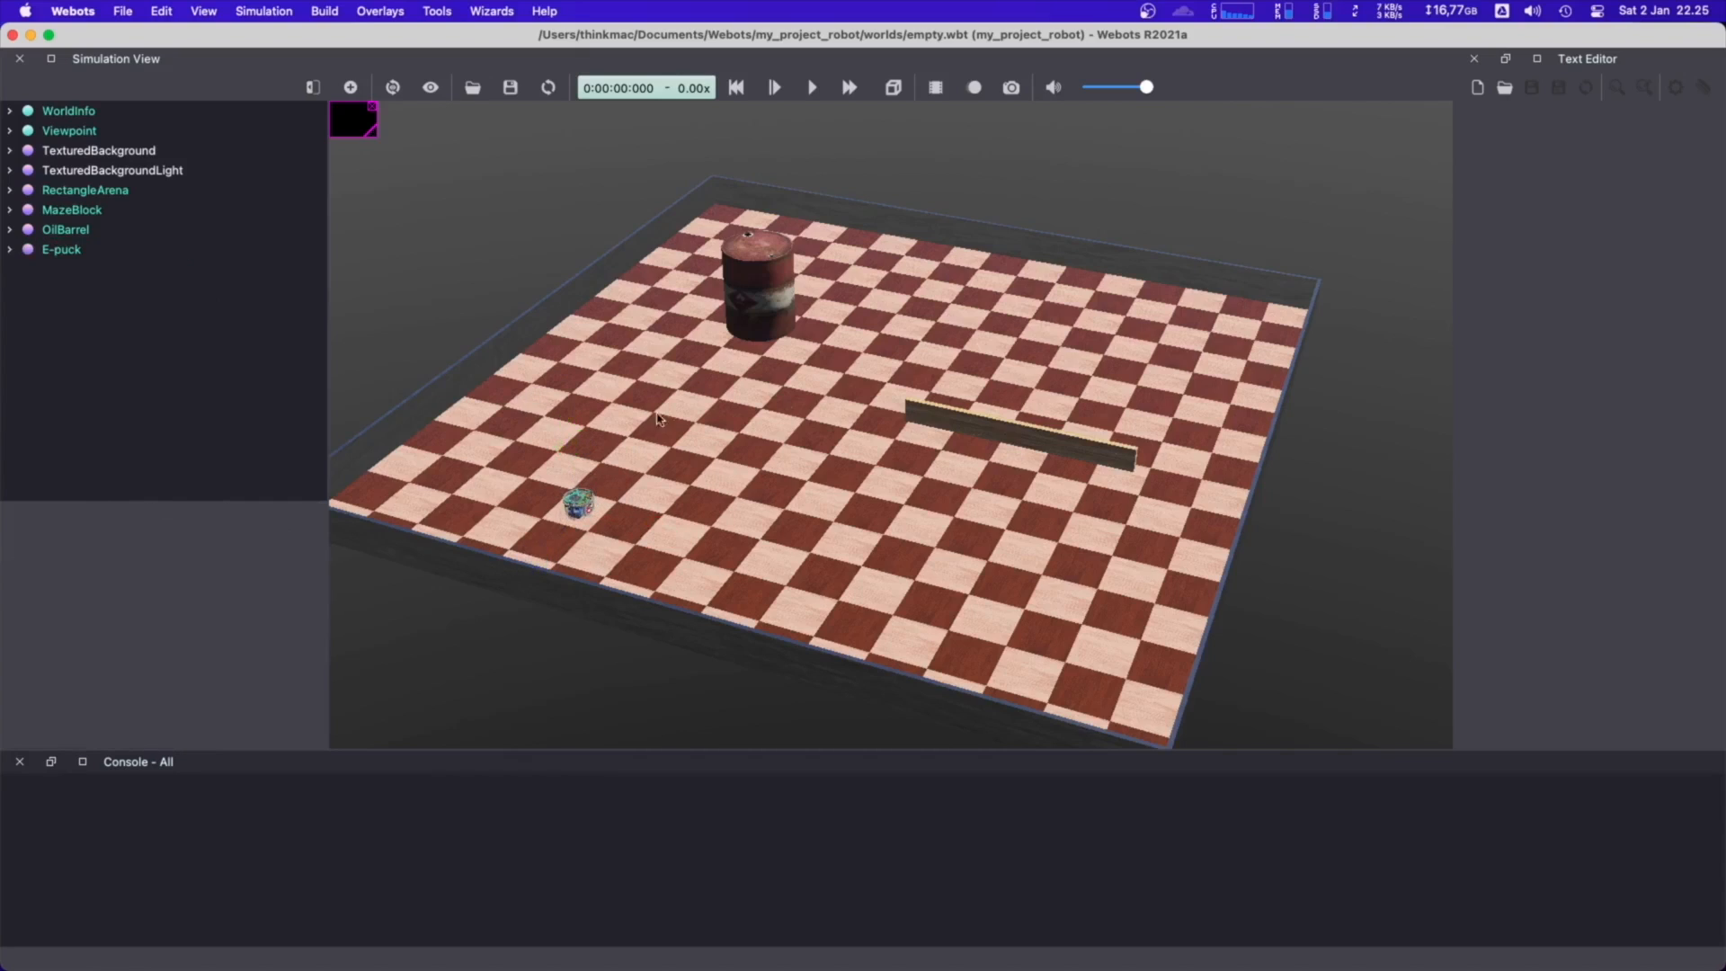
left_click(480, 12)
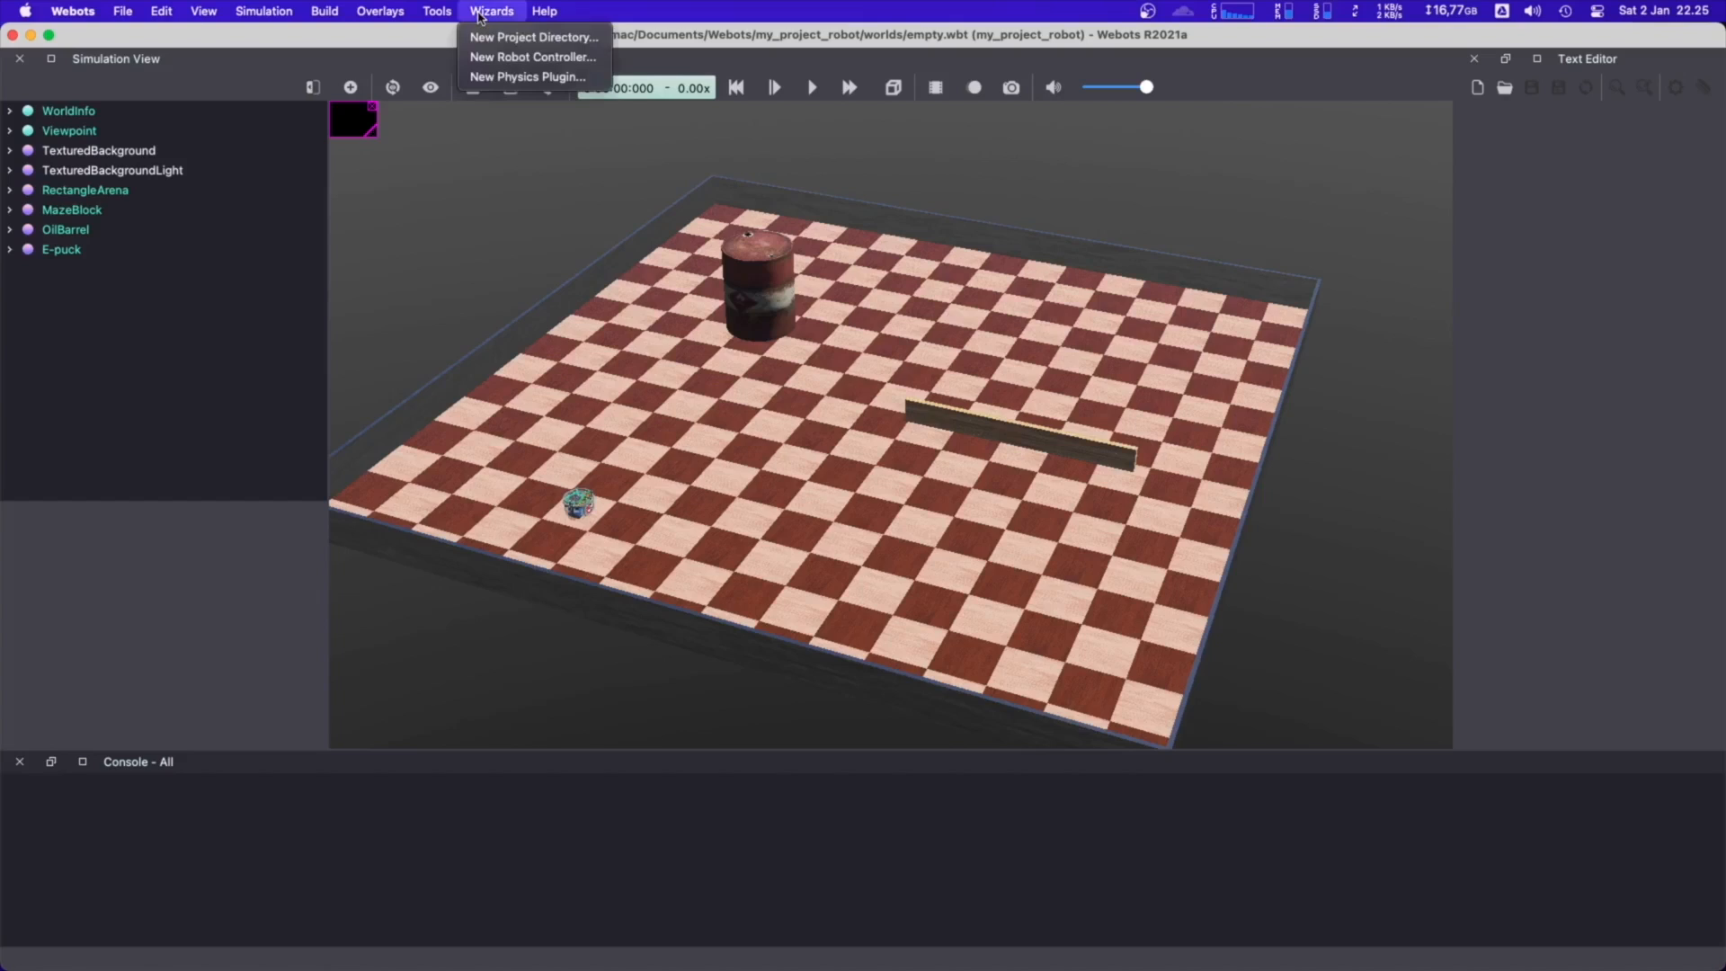
left_click(516, 60)
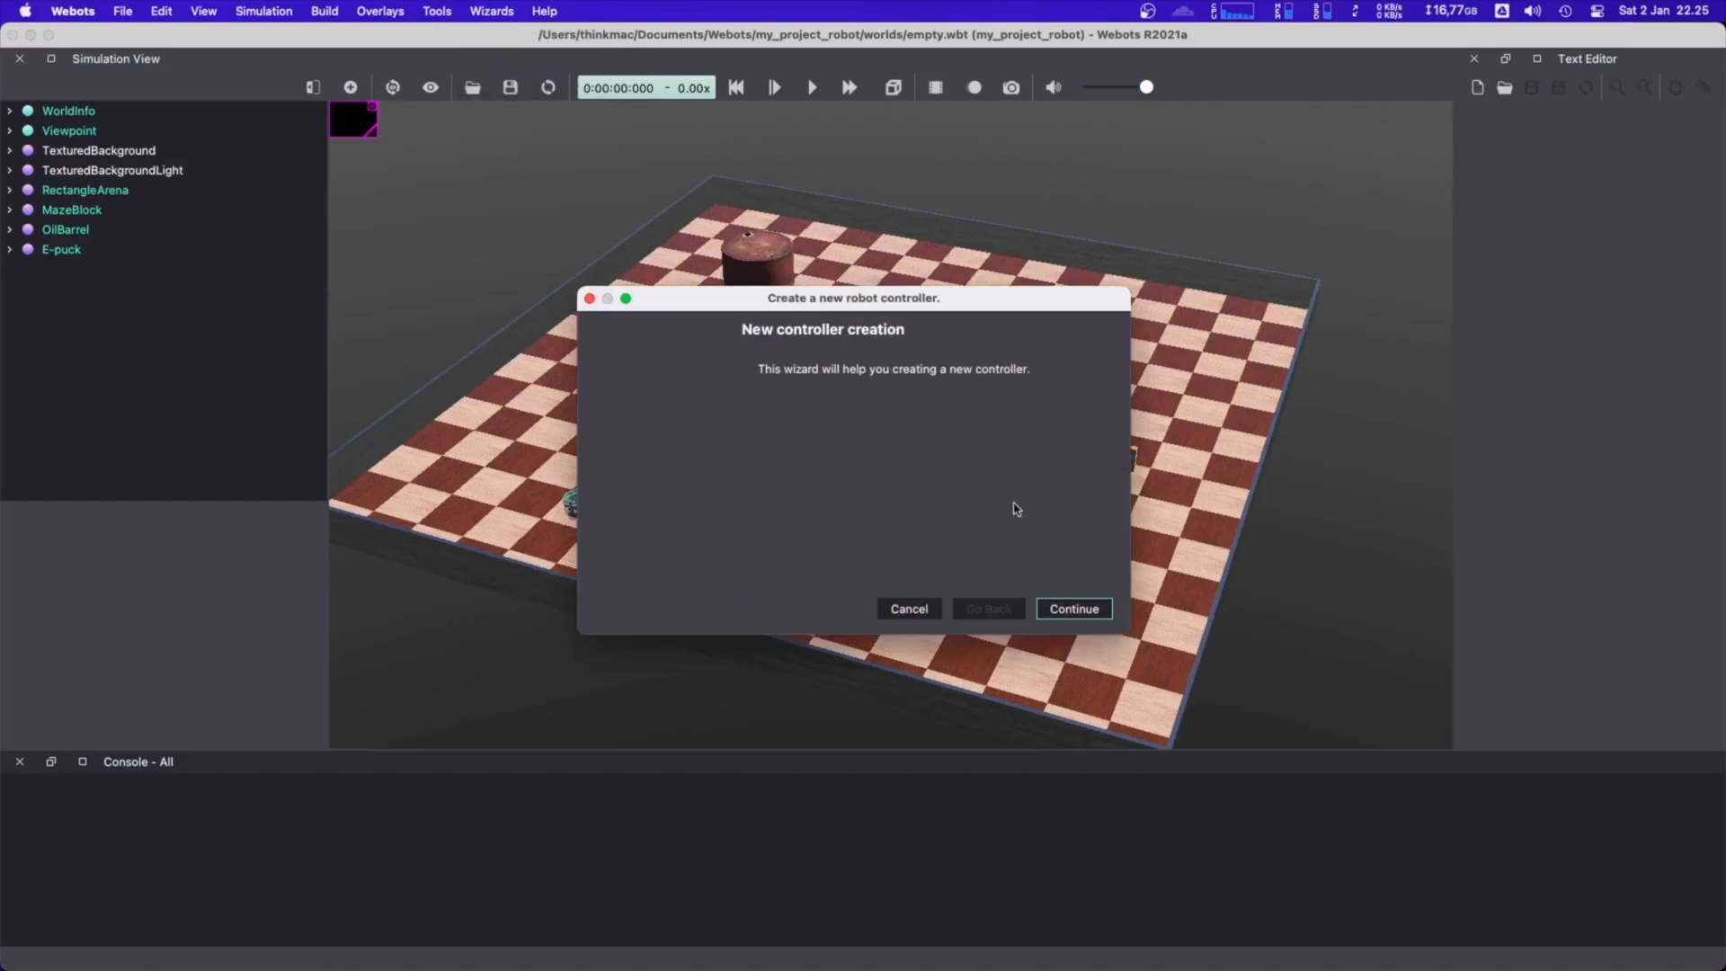
left_click(1075, 612)
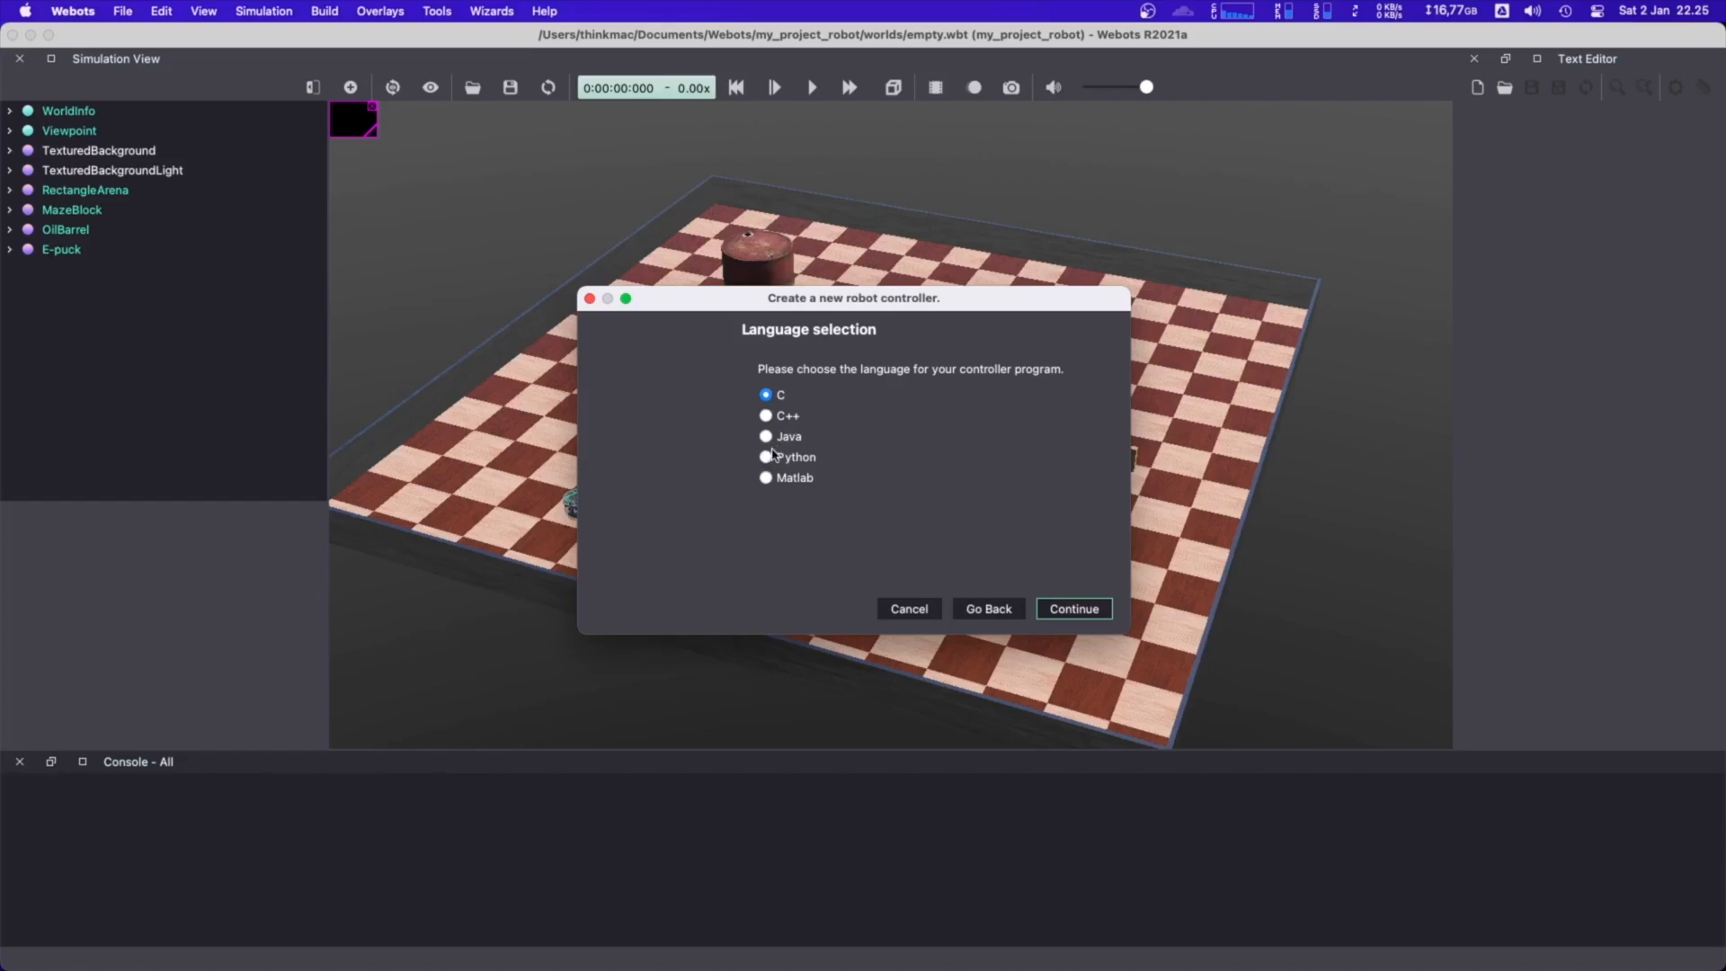
left_click(768, 458)
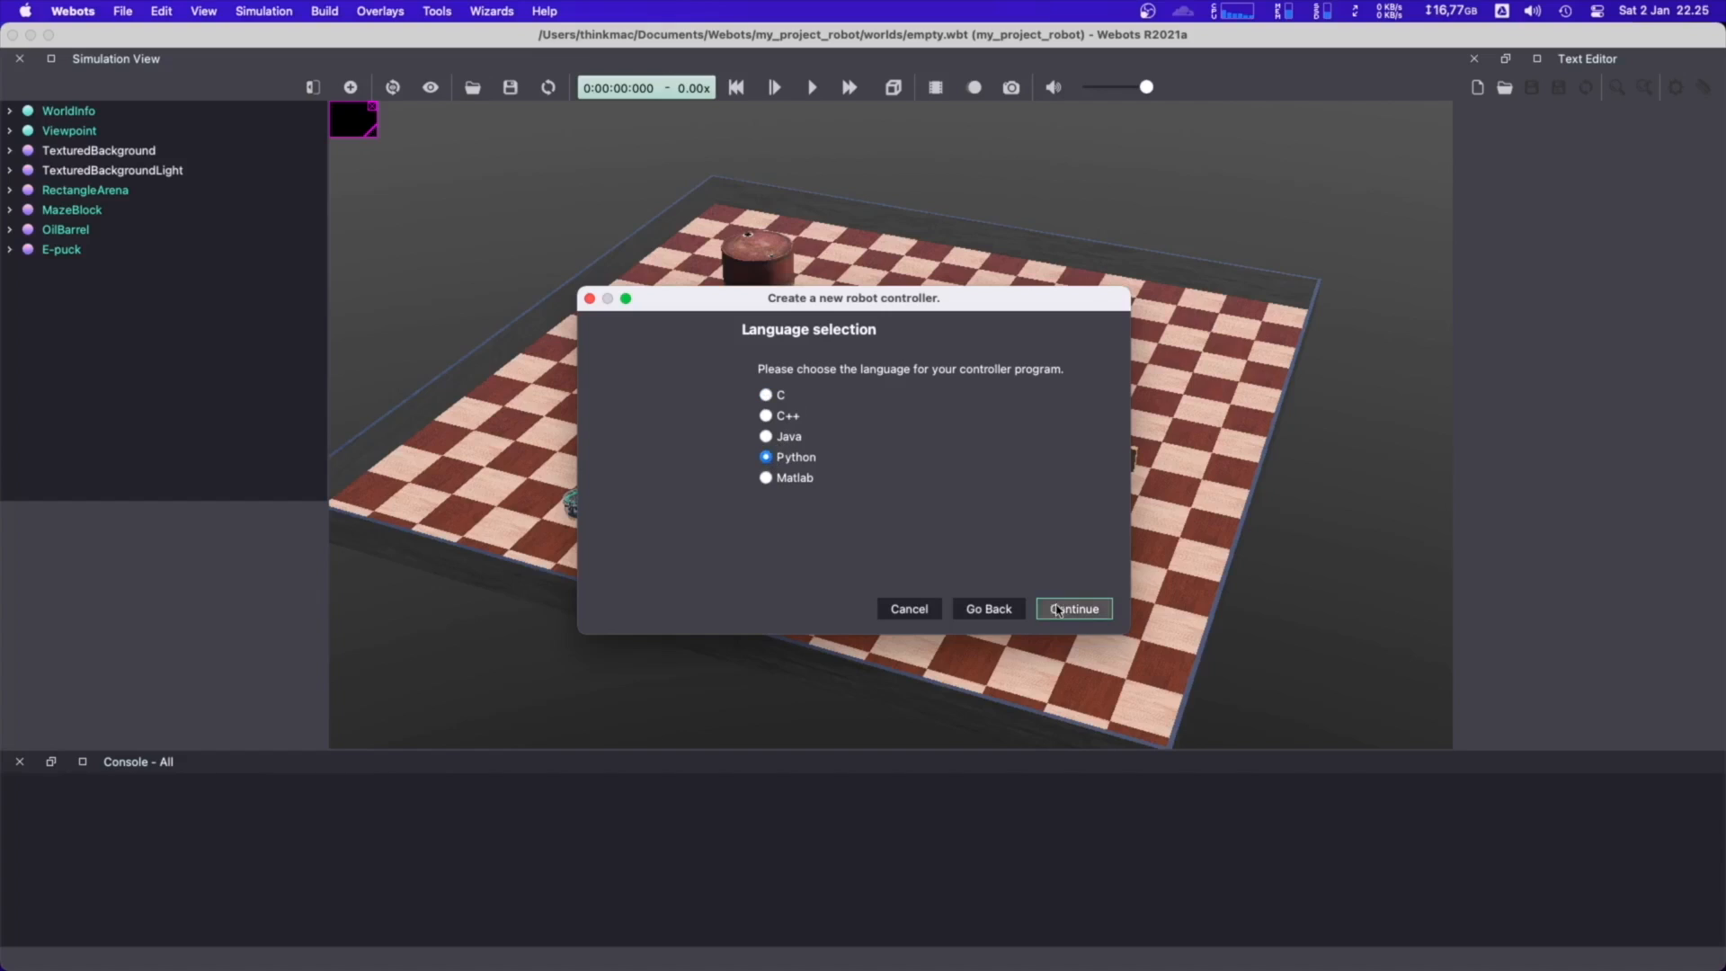
left_click(1057, 610)
left_click(994, 402)
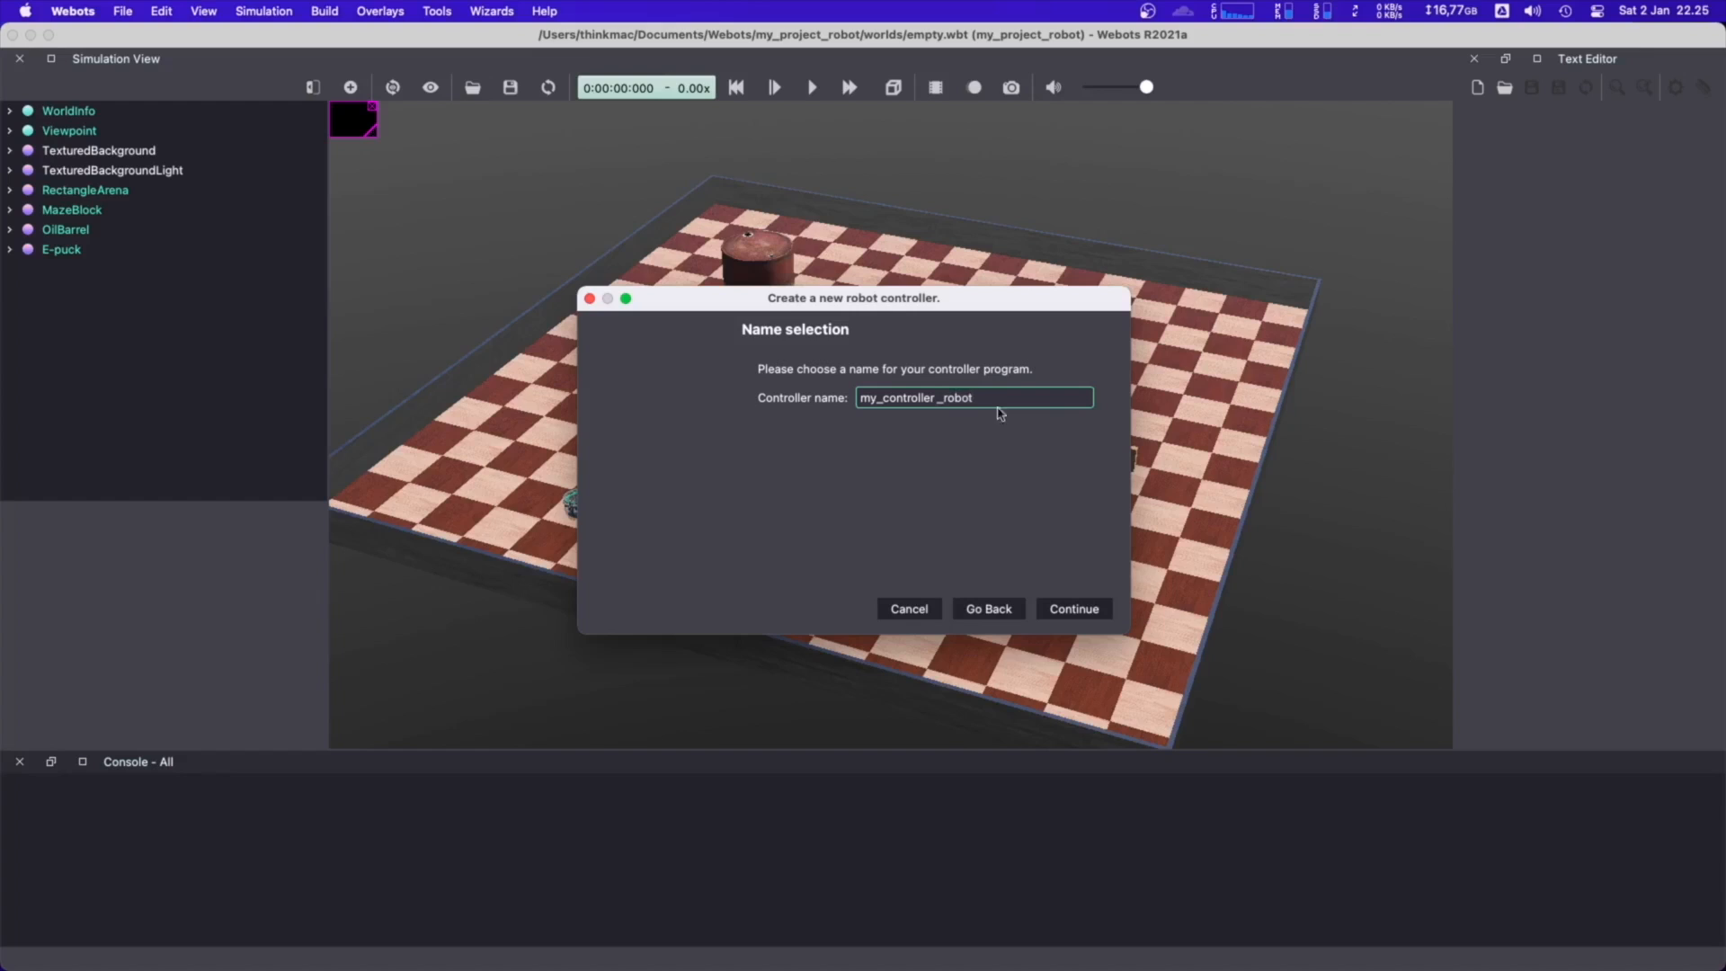
left_click(1080, 612)
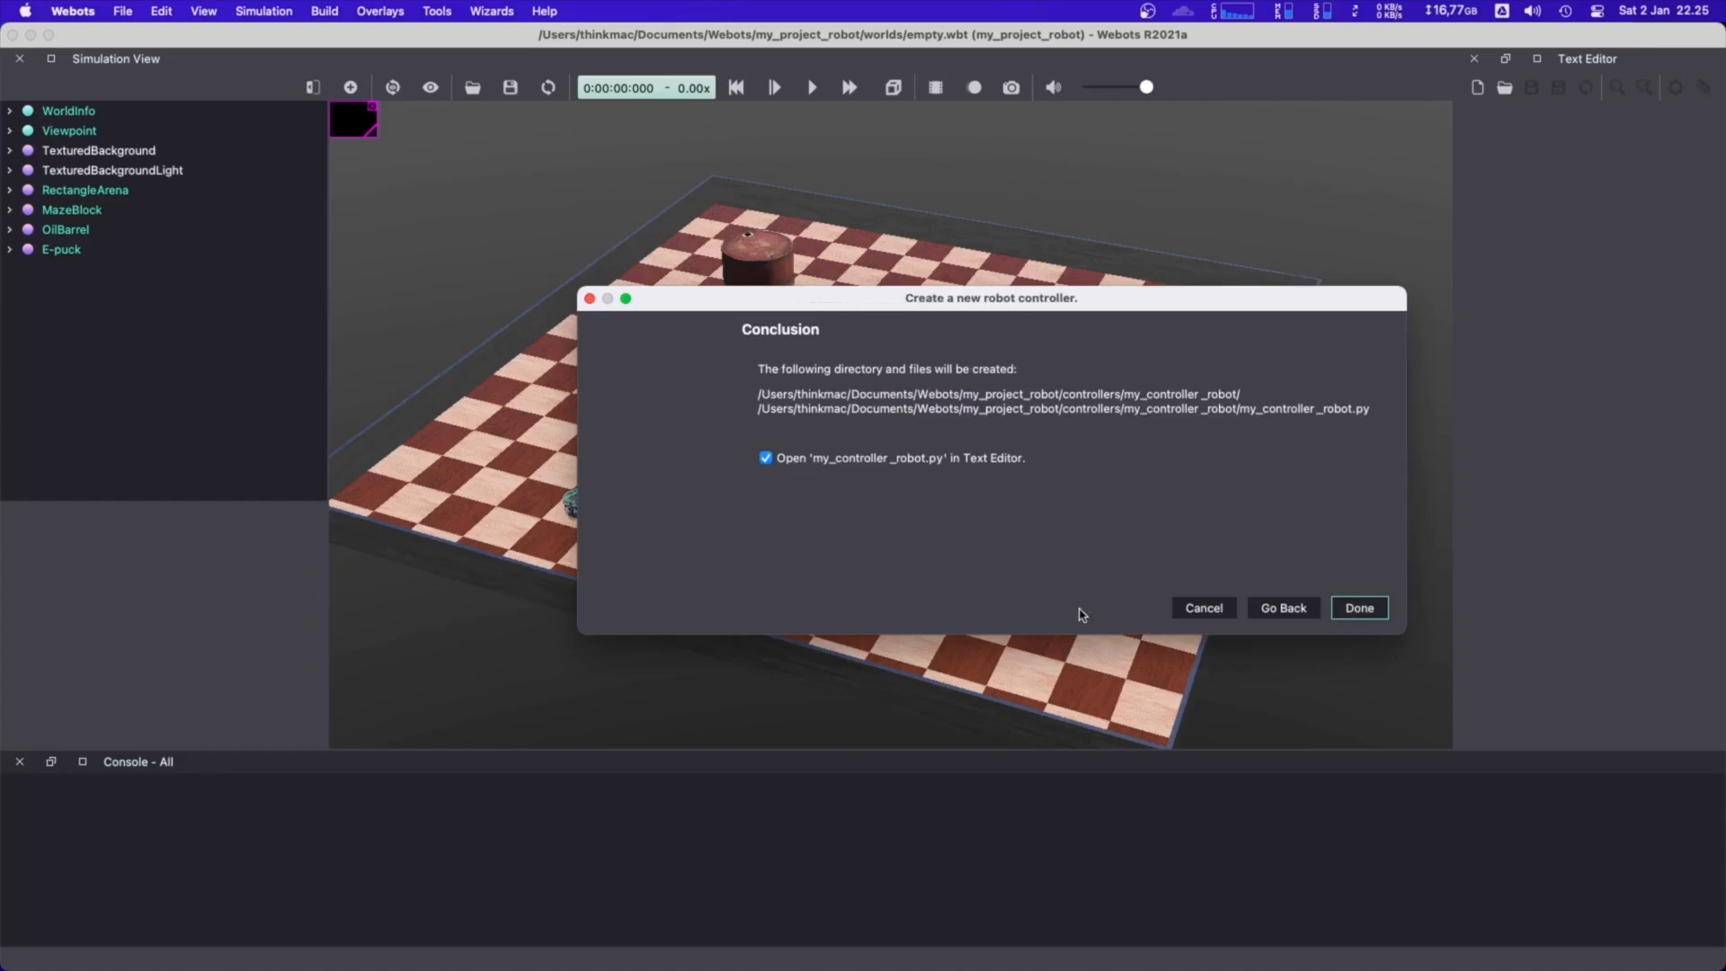
left_click(1360, 610)
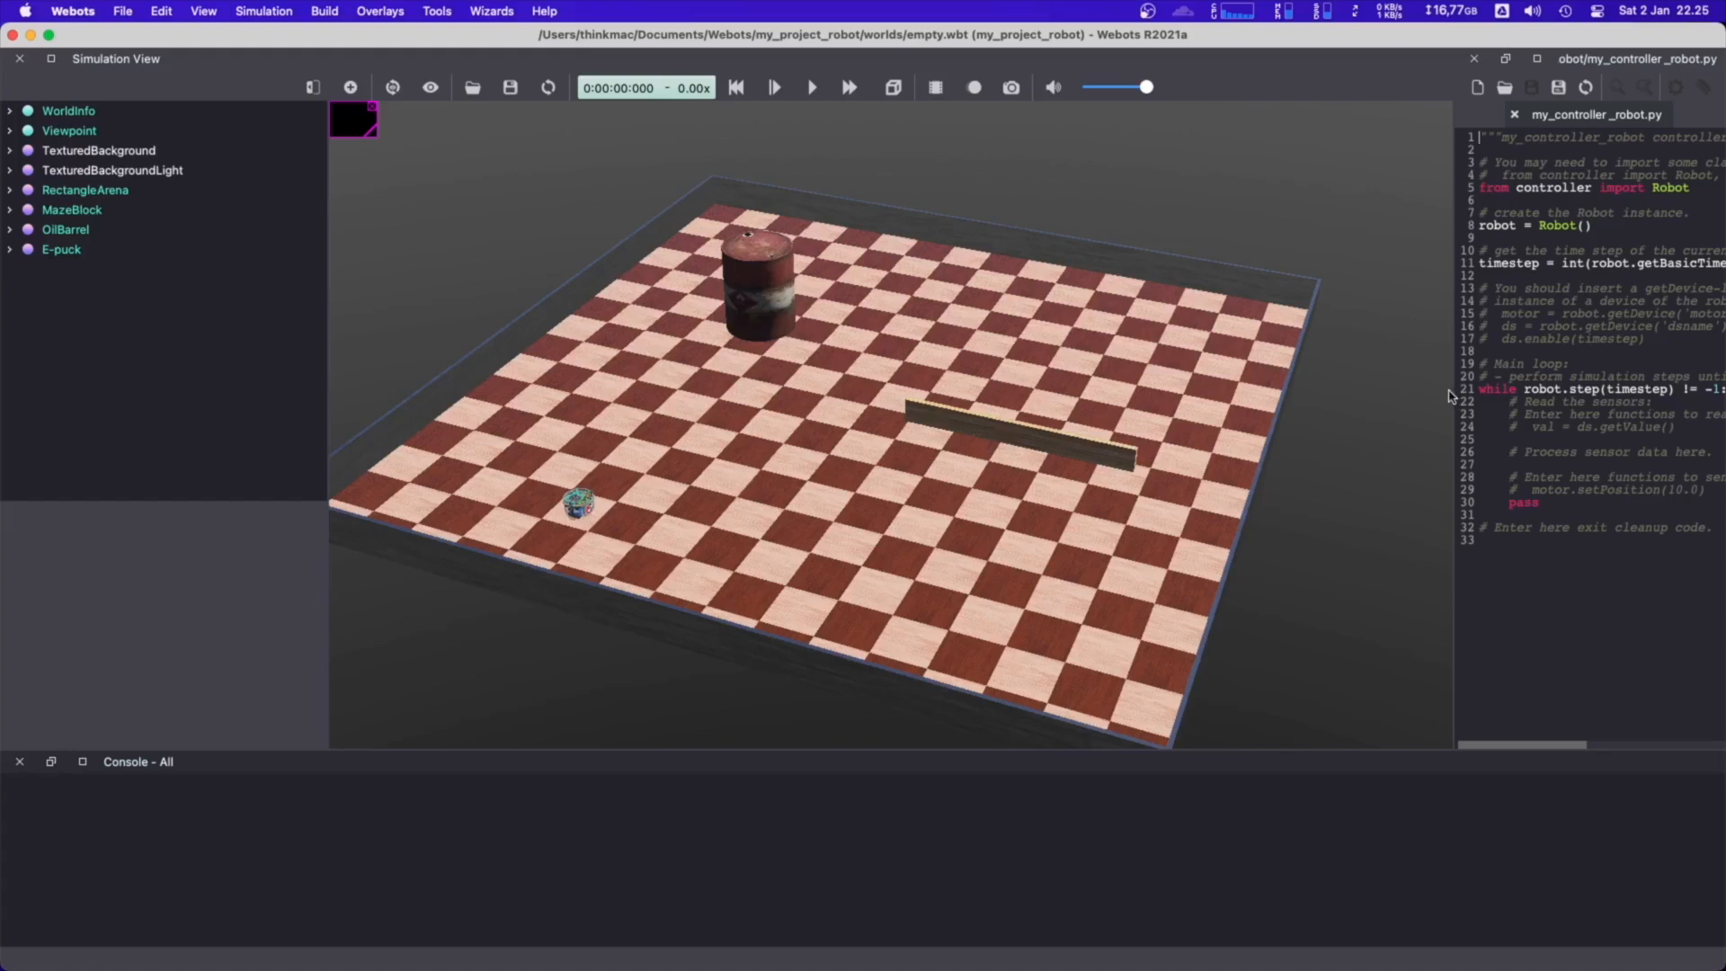
Widen the text editor and delete all the template code from my_controller_robot.py
left_click_drag(1454, 390, 1073, 391)
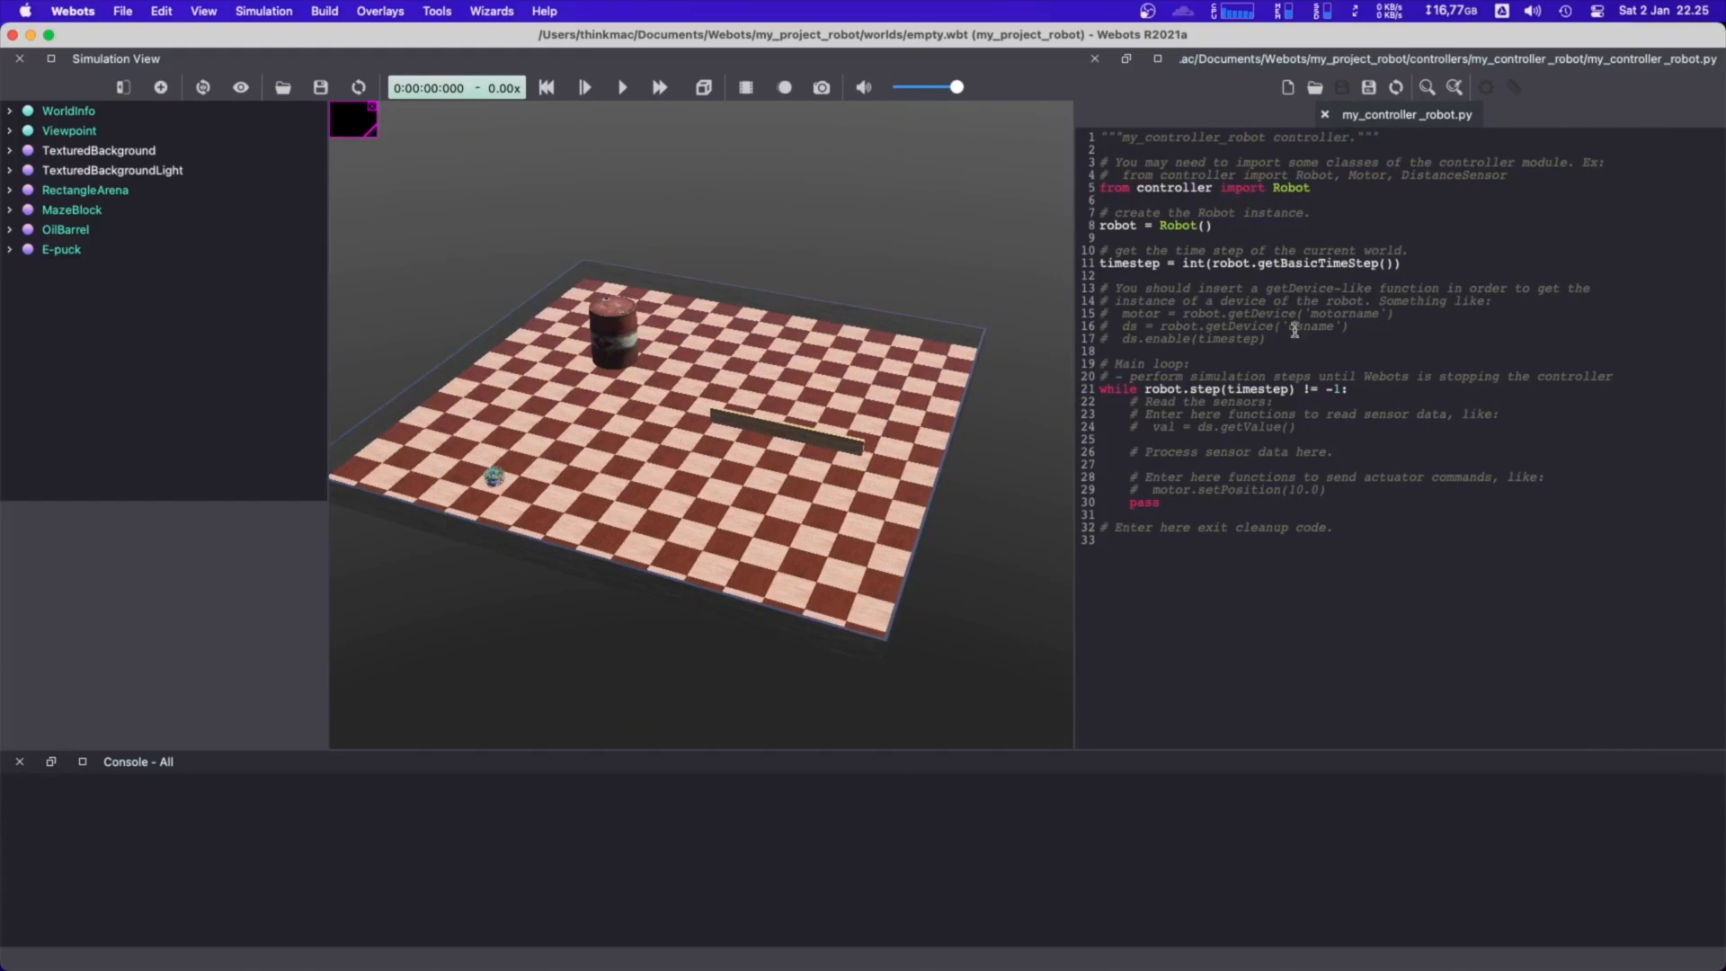
key("ctrl+Up")
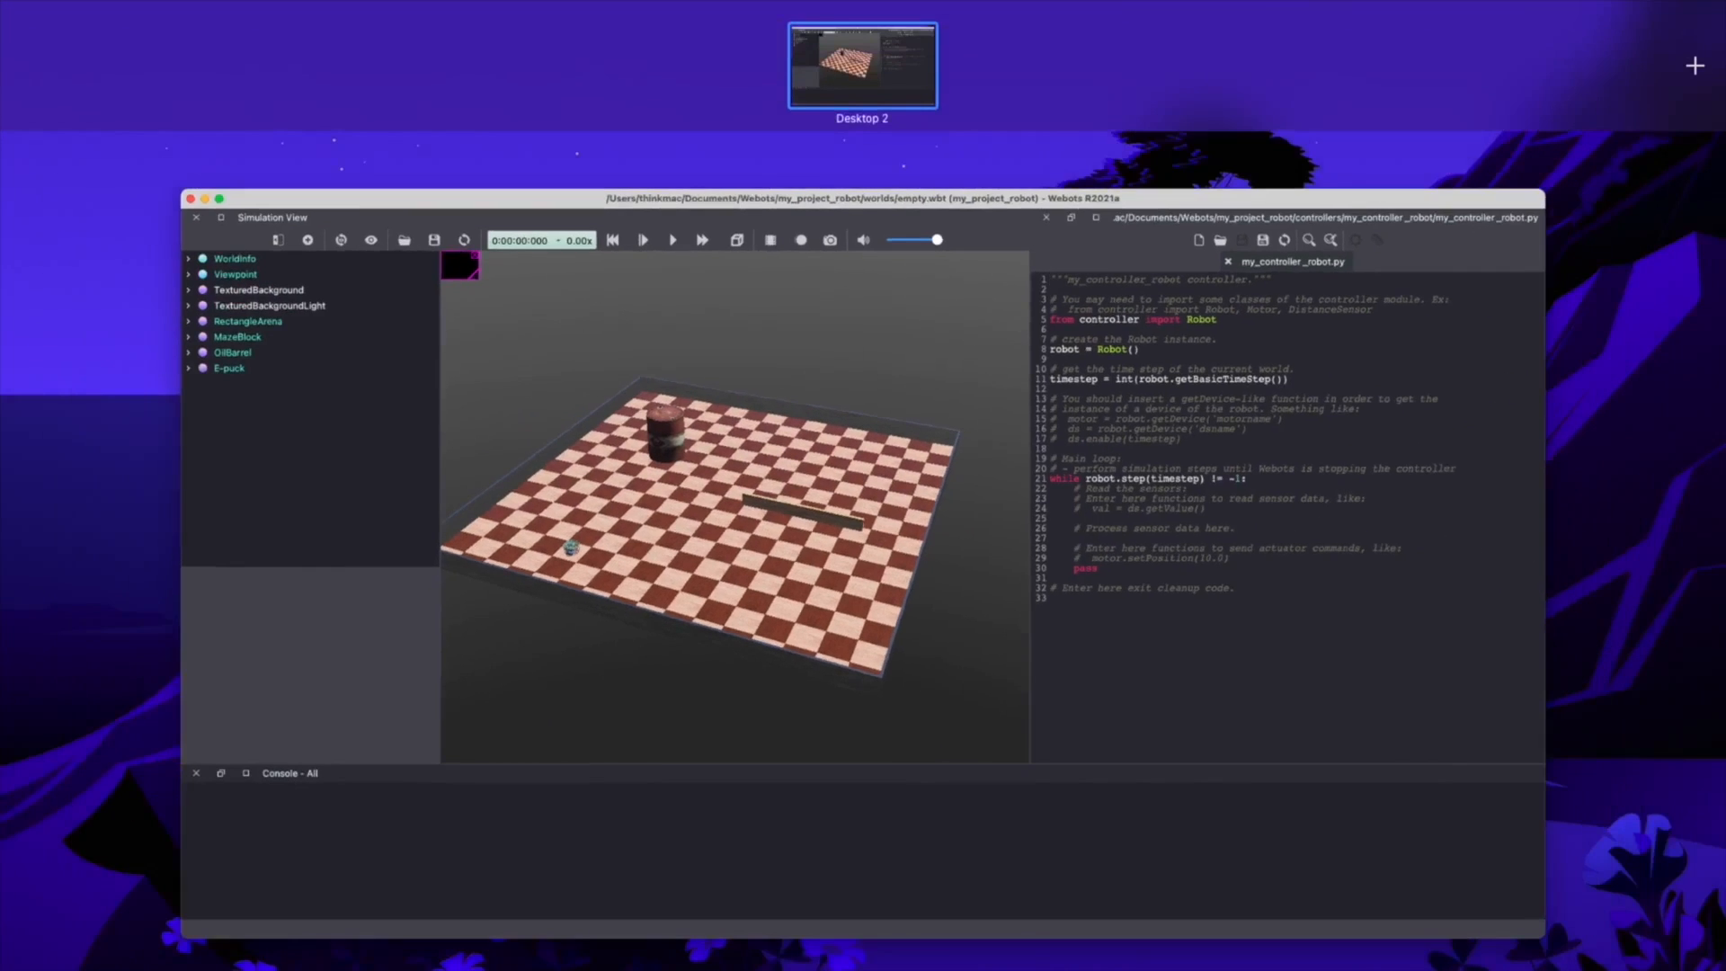
key("ctrl+Up")
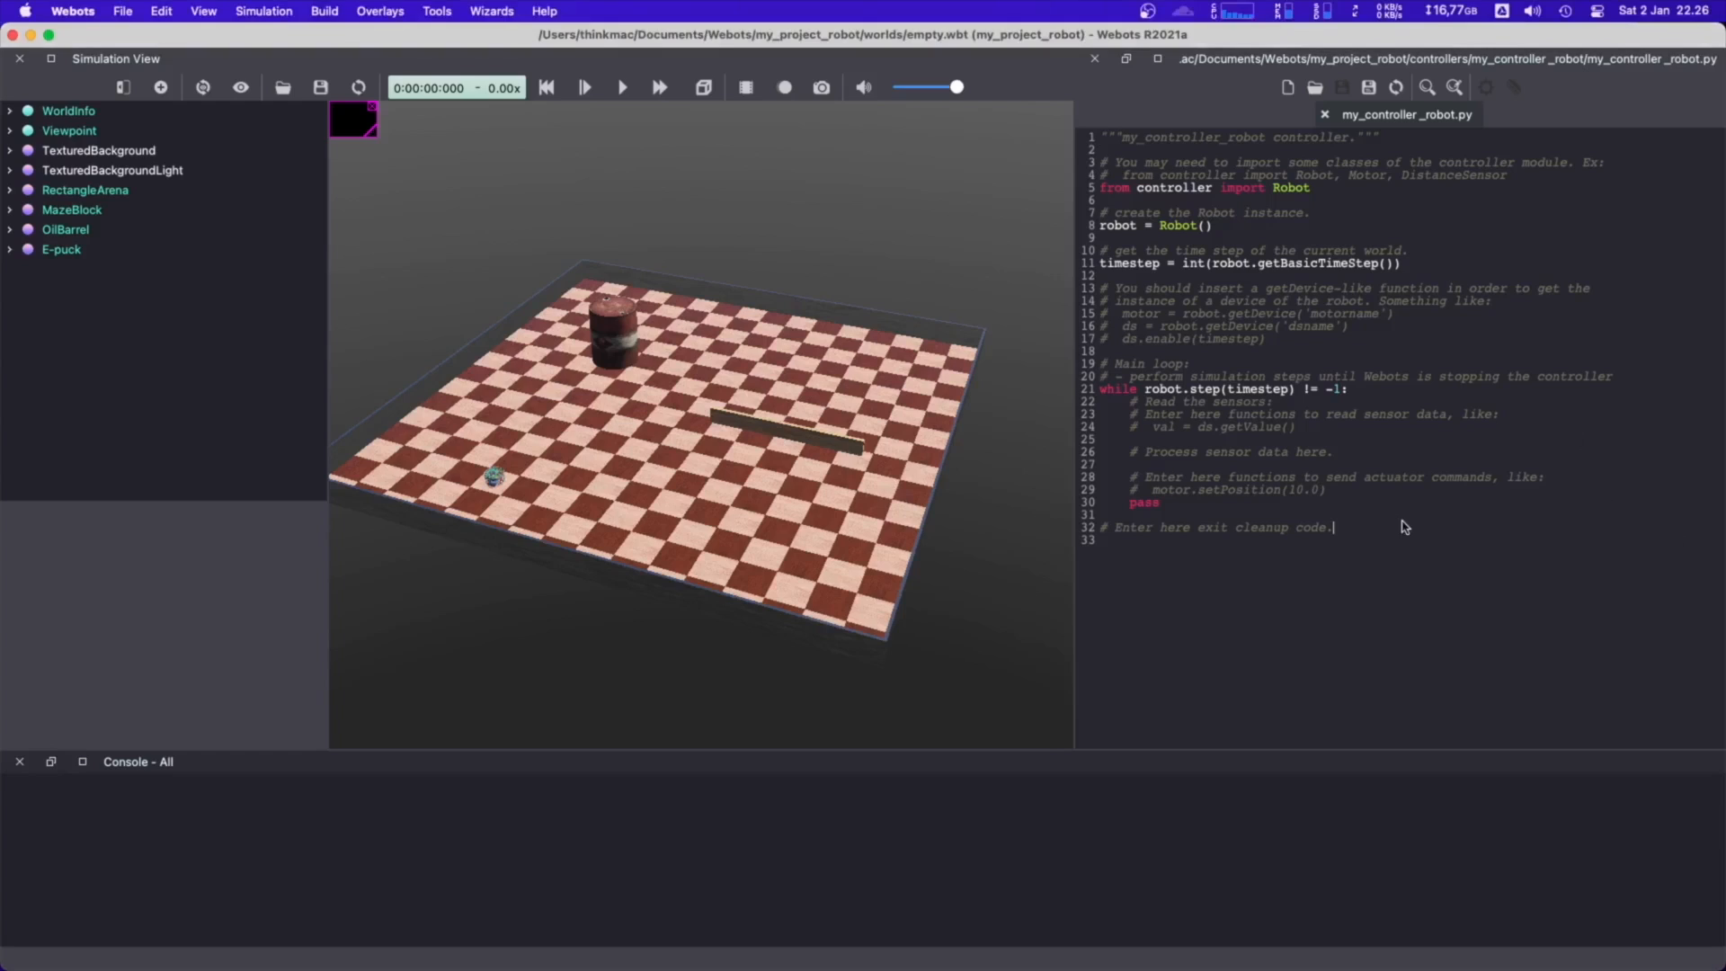
key("super+a")
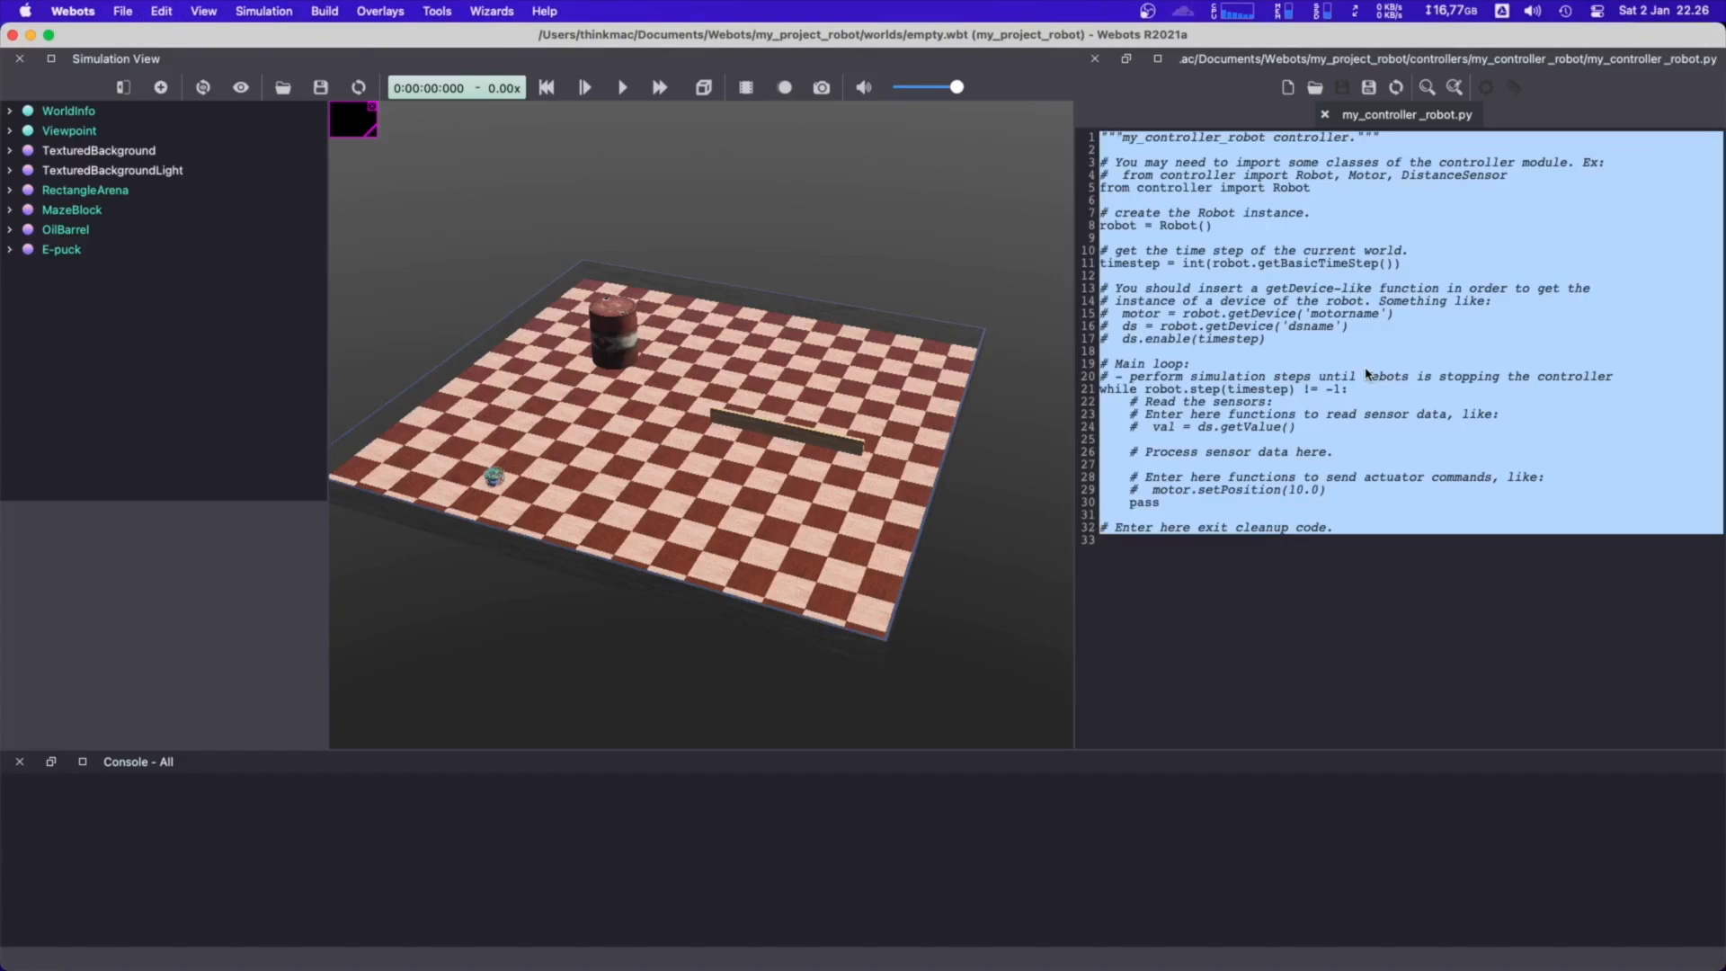
key("BackSpace")
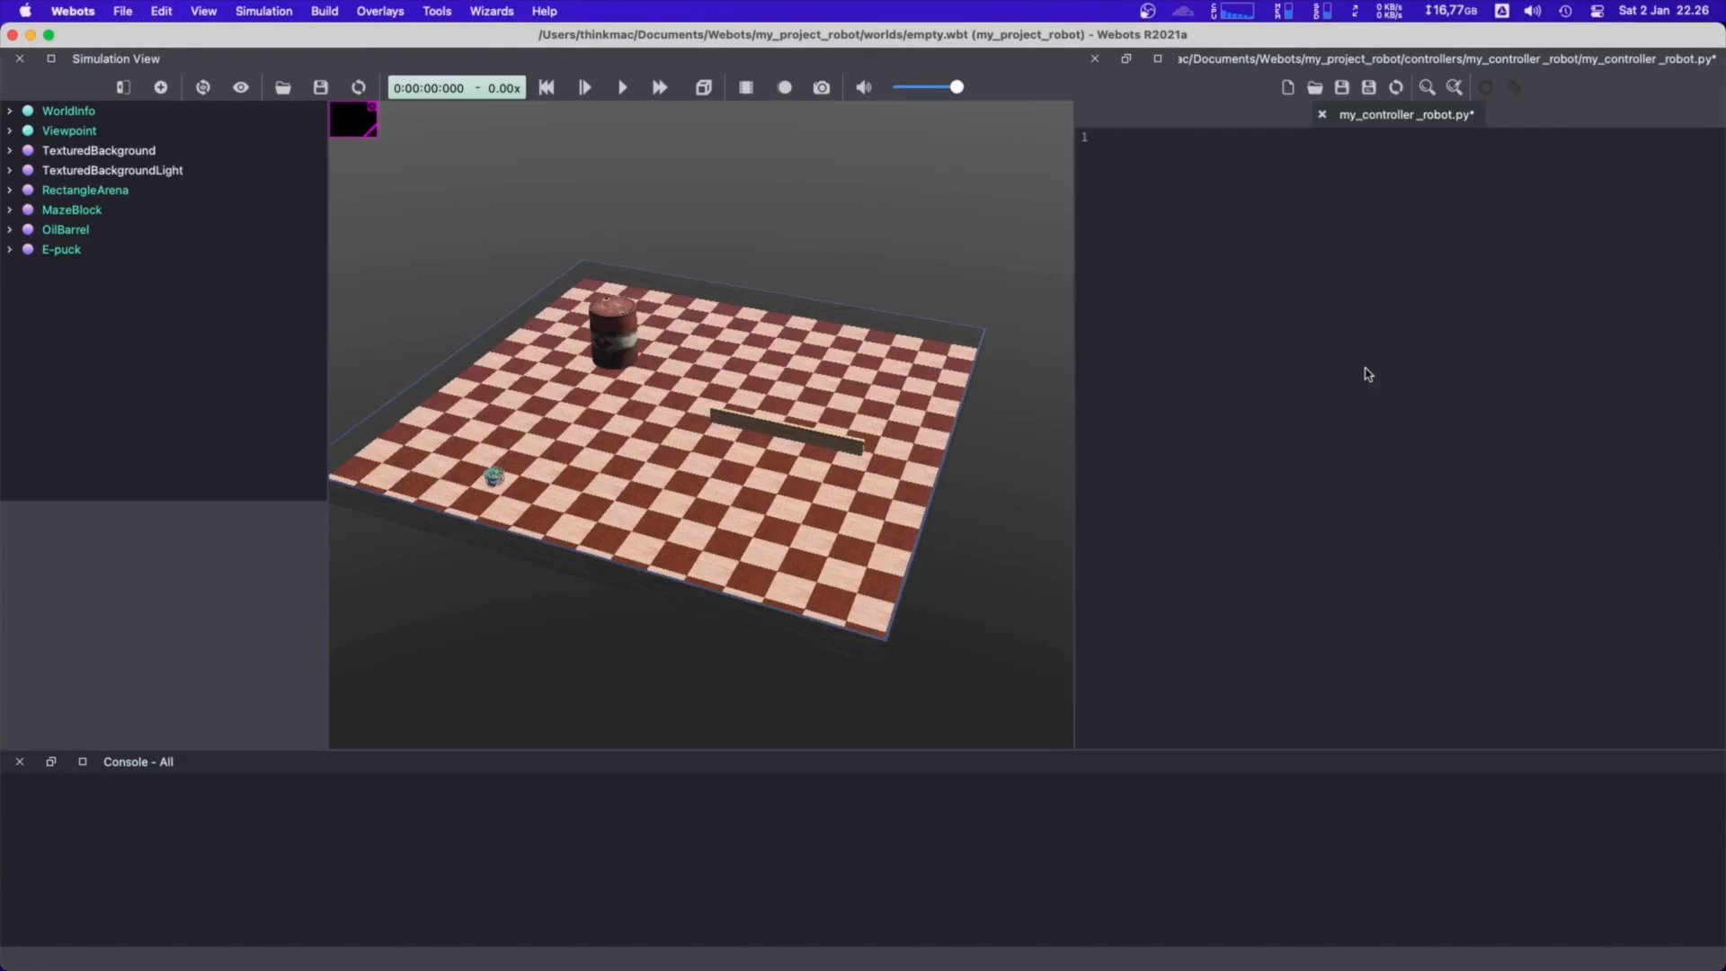
Write the import line "from controller import Robot" followed by a blank line
type("from controller import Robot")
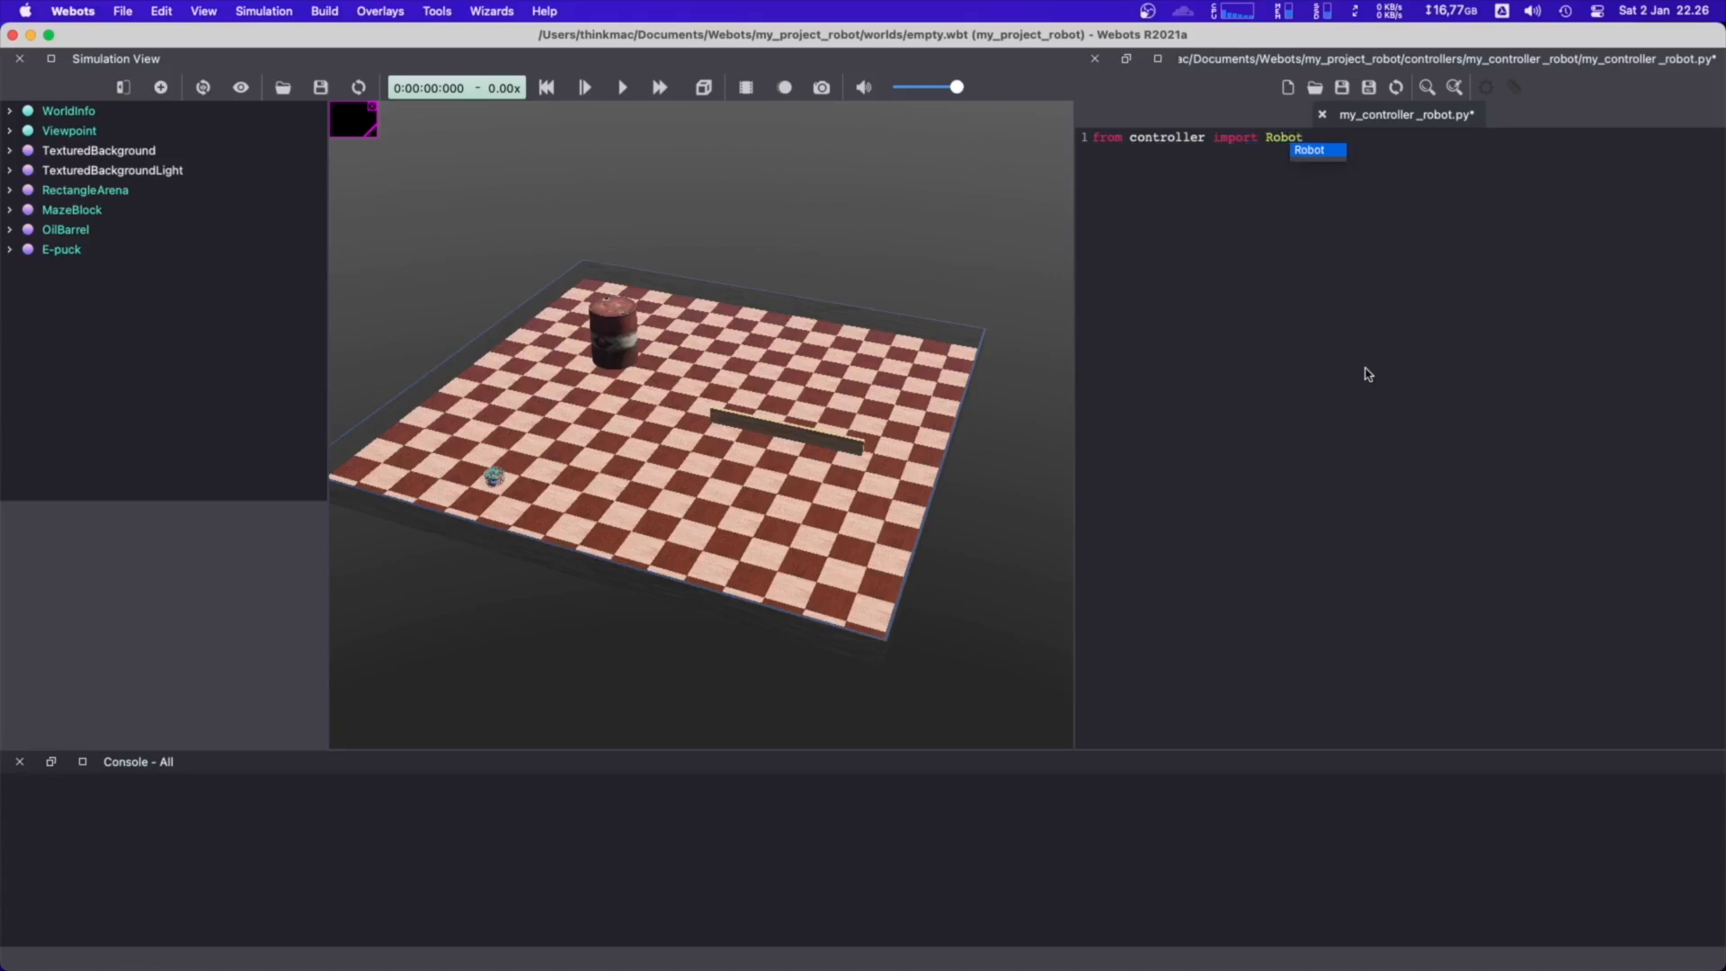
key("Return")
key("Return")
Add the main guard line if __name__ == "__main__": below the import
type("if __name__")
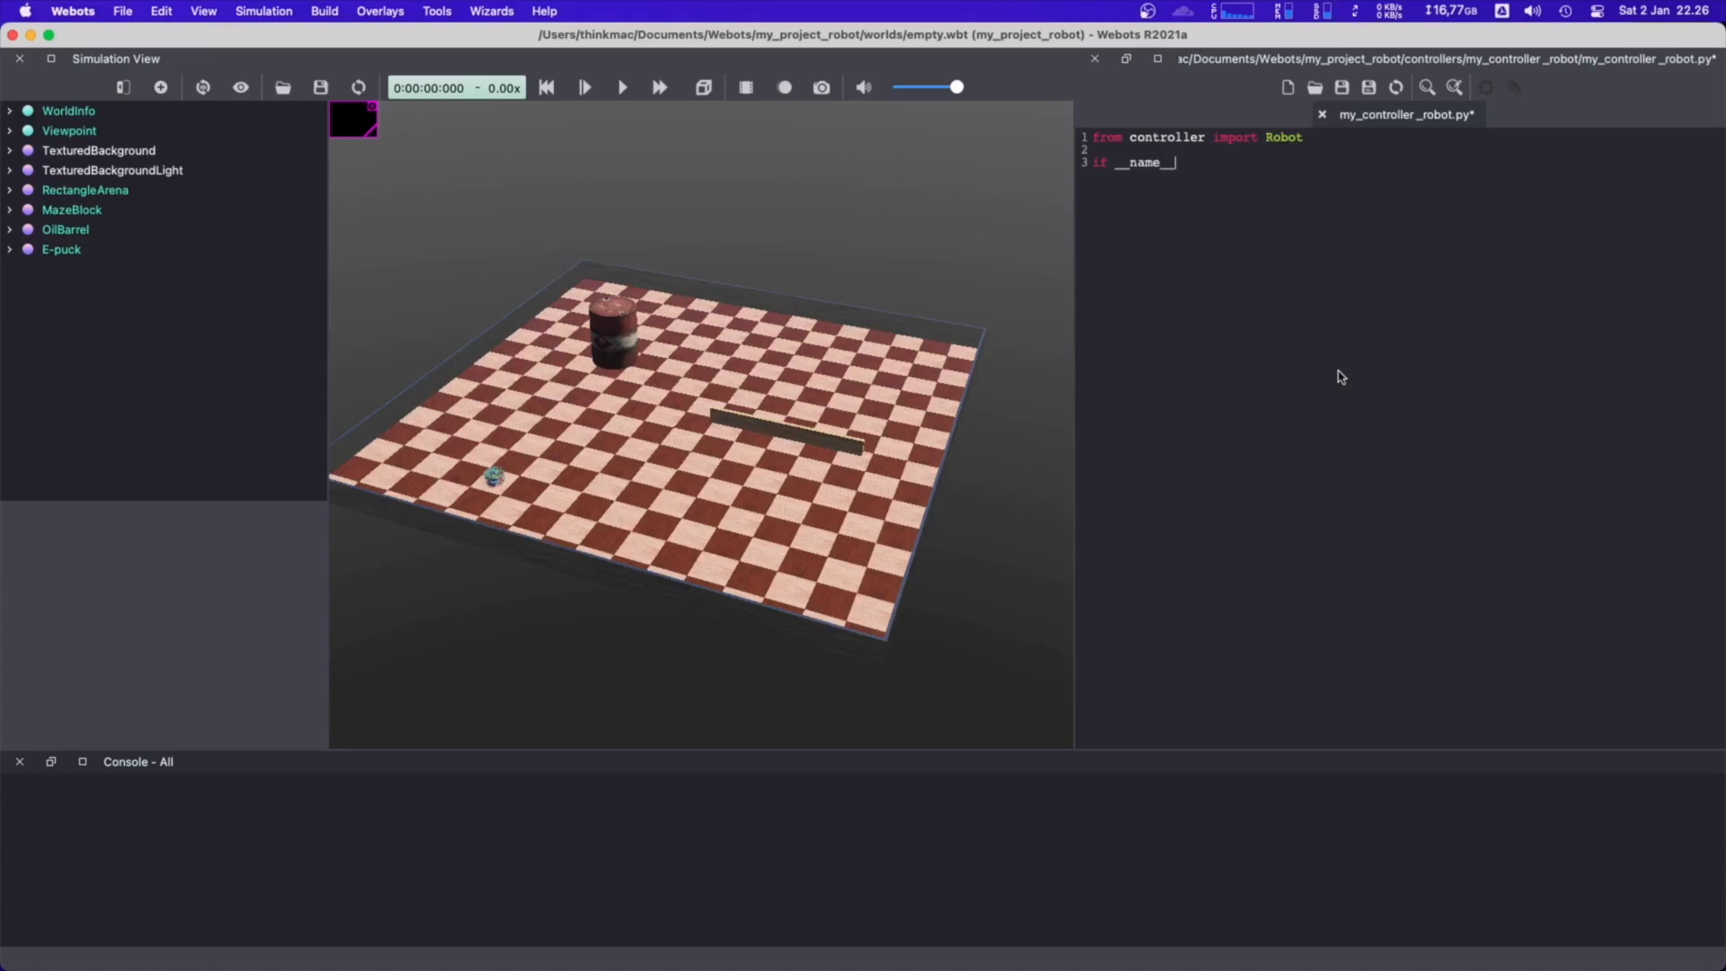
key("BackSpace")
type("_main")
key("BackSpace")
type("\"")
key("BackSpace")
type(":")
type("my_robot")
type("=Ro")
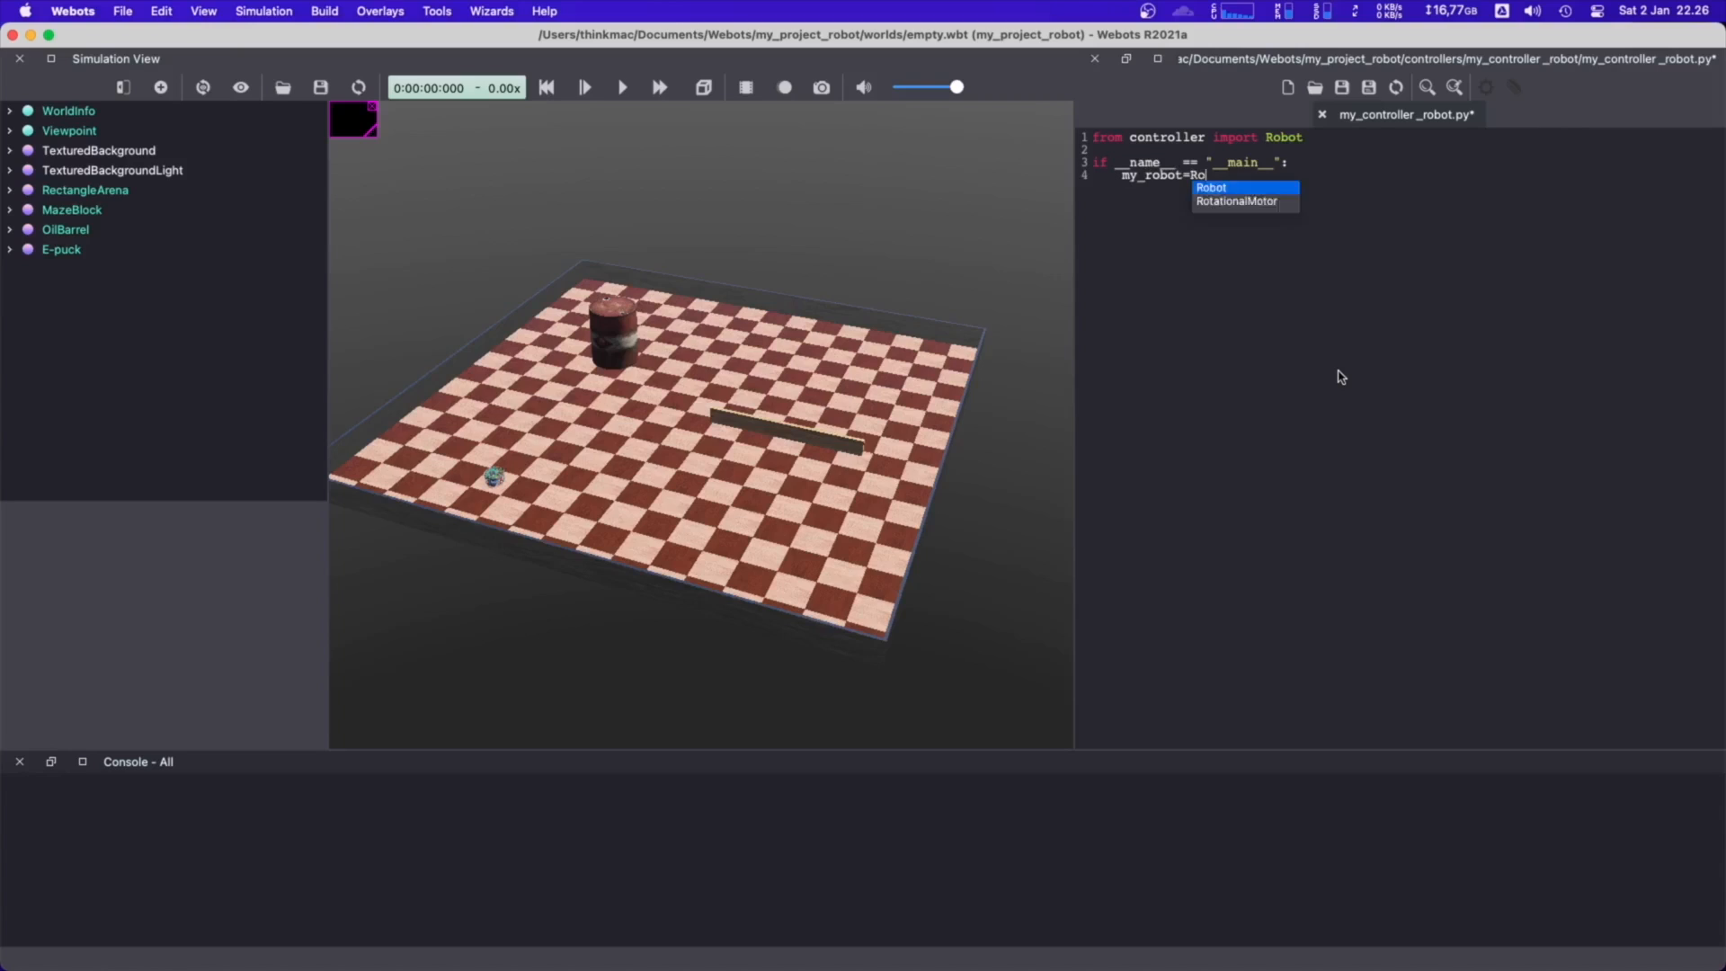
type("bot()")
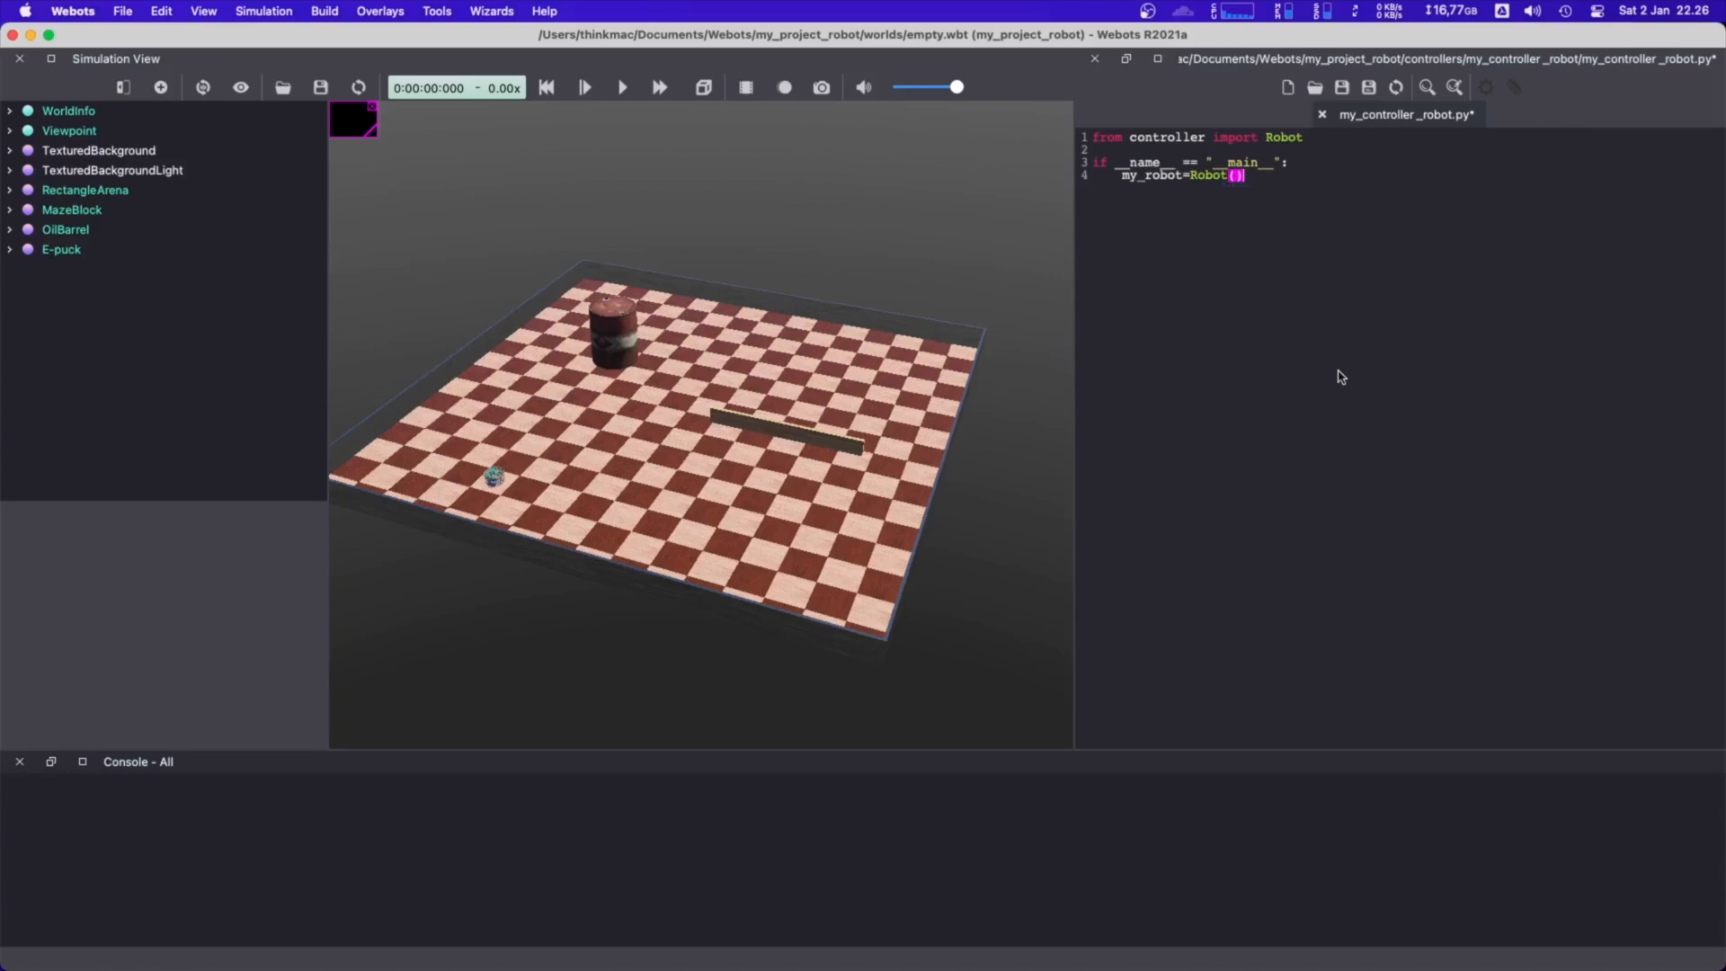
Inside the main guard, create the robot instance with my_robot = Robot()
key("Left")
key("Left")
key("Left")
key("Right")
key("End")
Add the call run_robot(my_robot) on the line after the robot instance
key("Return")
type("run_robot(my_robot")
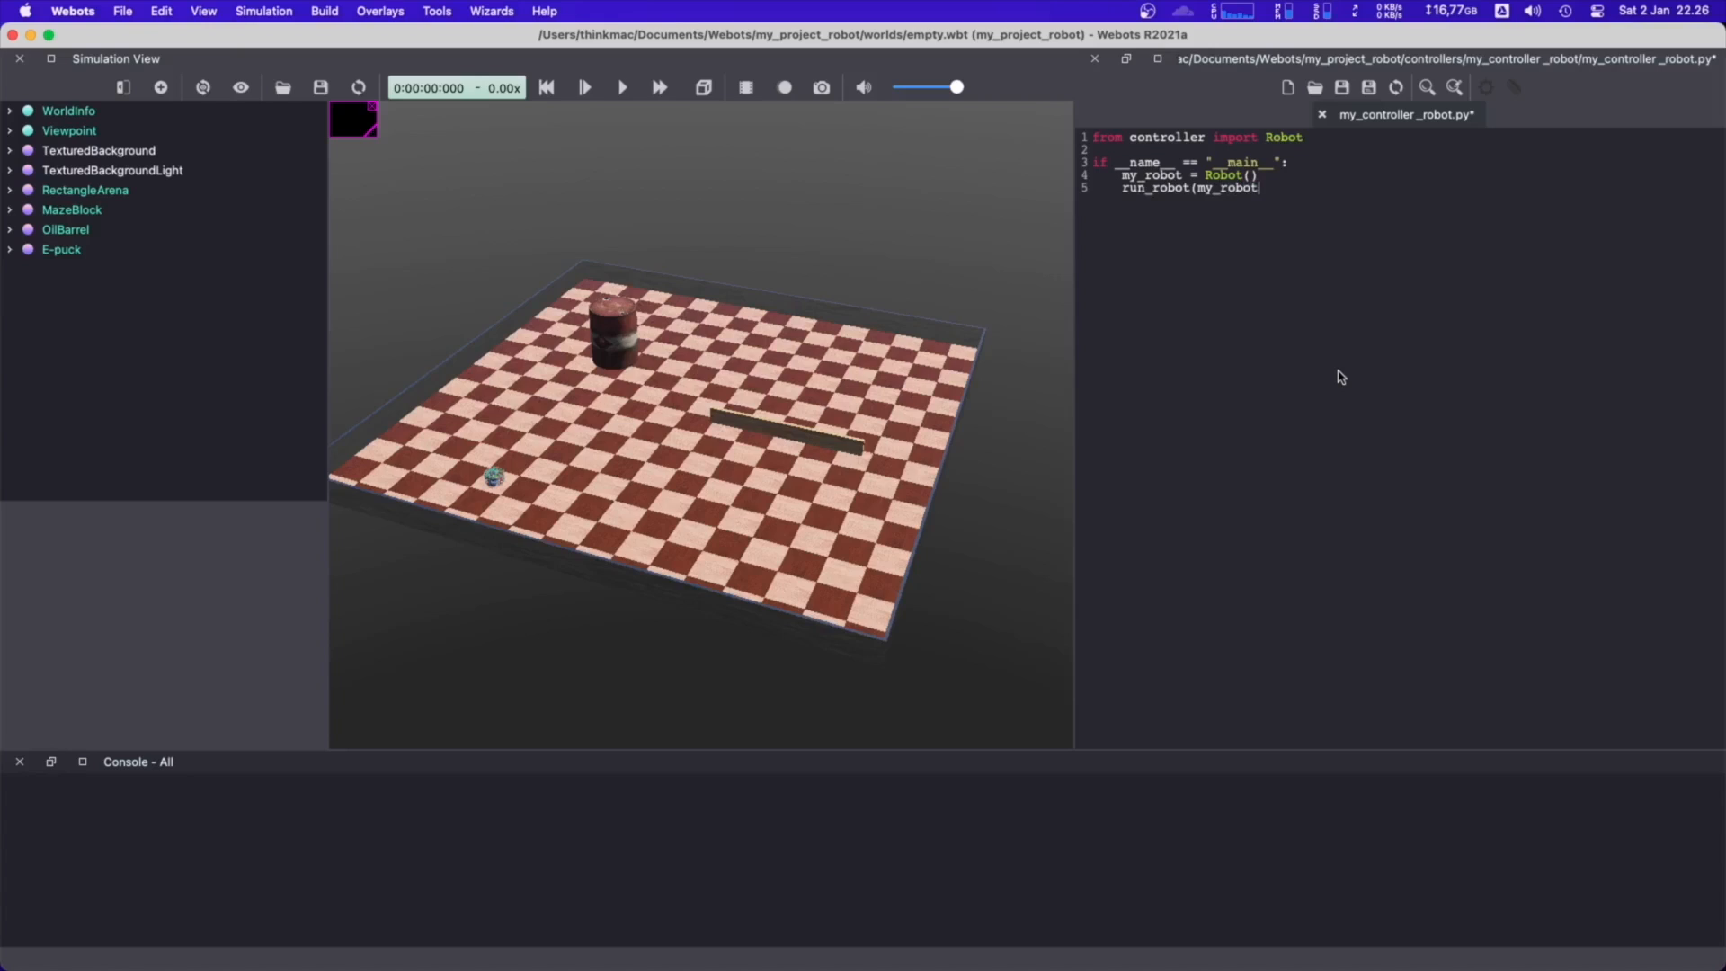
type(")")
Insert blank lines above the main guard and define the function run_robot(robot): there
key("Up")
key("Up")
key("Return")
key("Return")
key("Return")
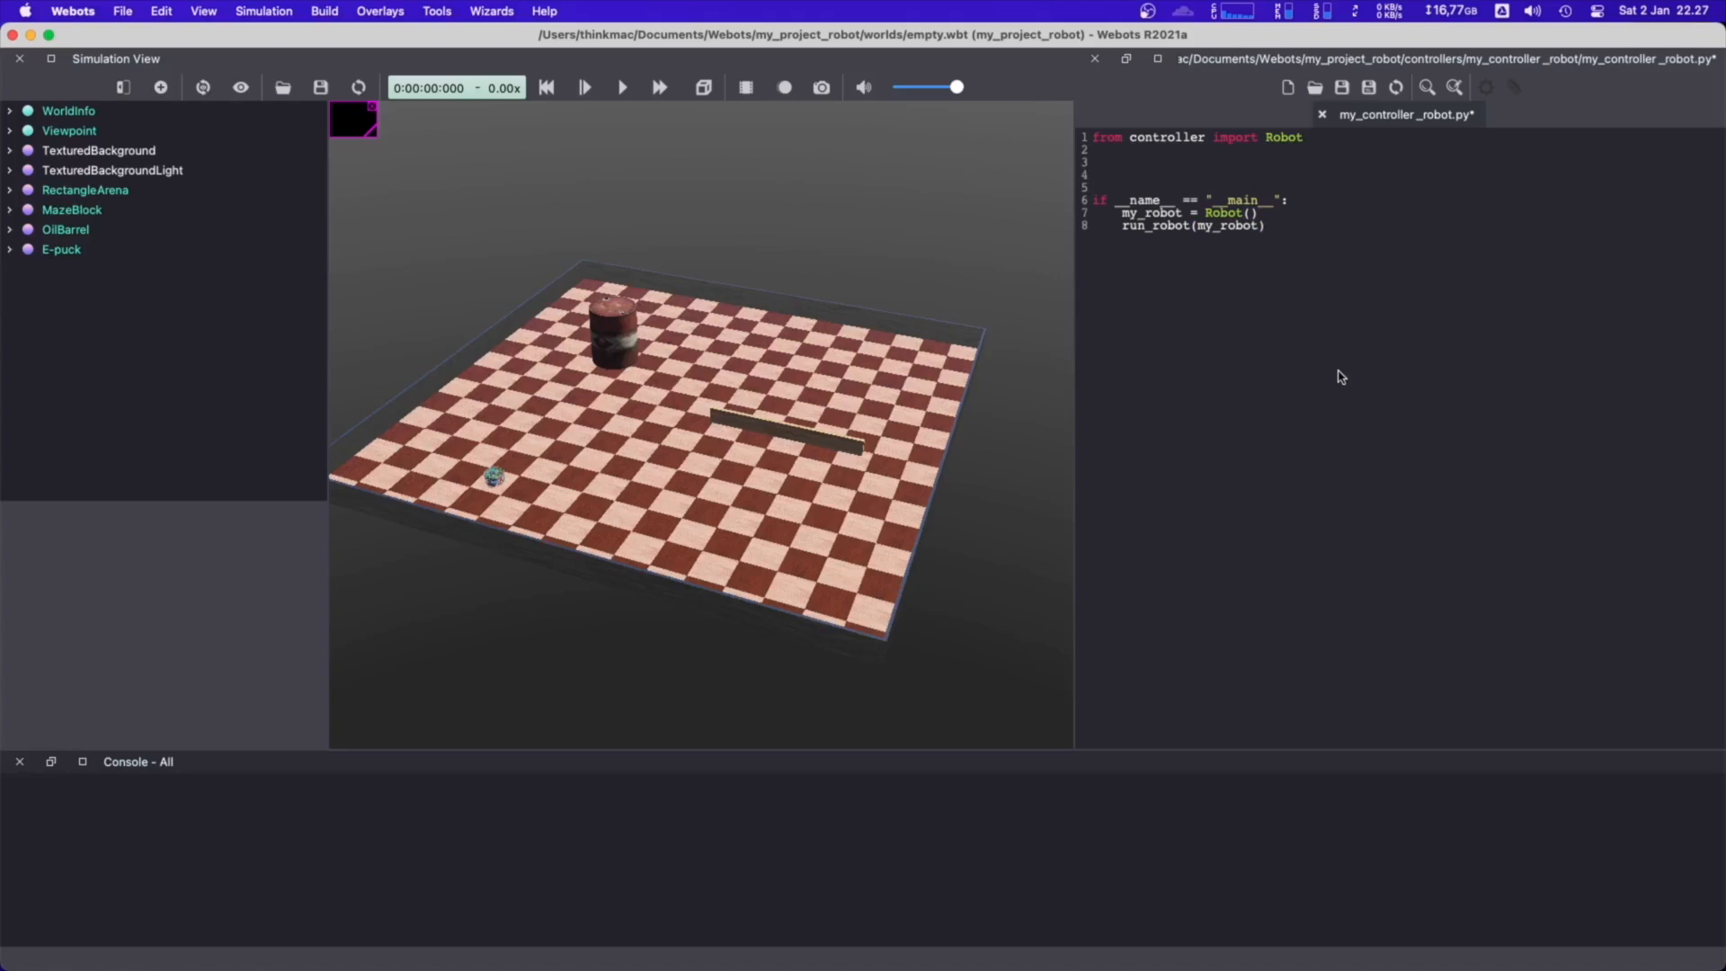
type("ef run_robot(")
type("robot):")
key("Return")
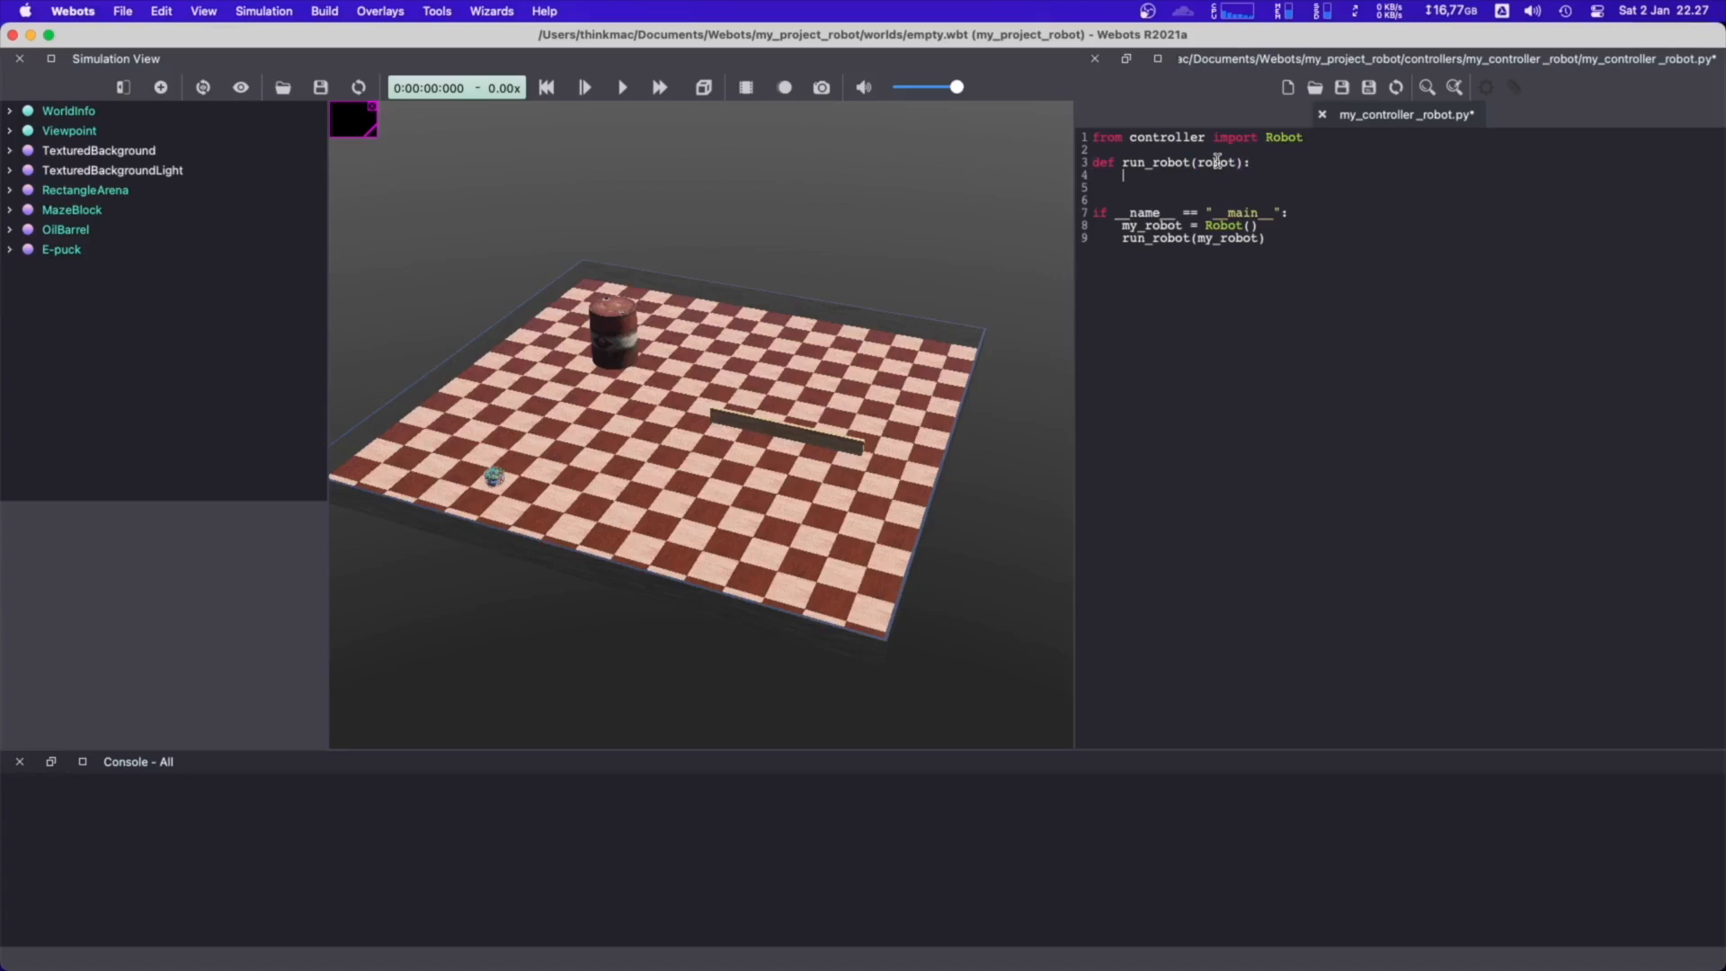
In the run_robot function body, set time_step = 64
type("tiome")
key("BackSpace")
key("BackSpace")
key("BackSpace")
type("me_d")
key("BackSpace")
type("step = 64")
key("Return")
Add max_speed = 3 below the time step and leave a blank line after it
type("max_")
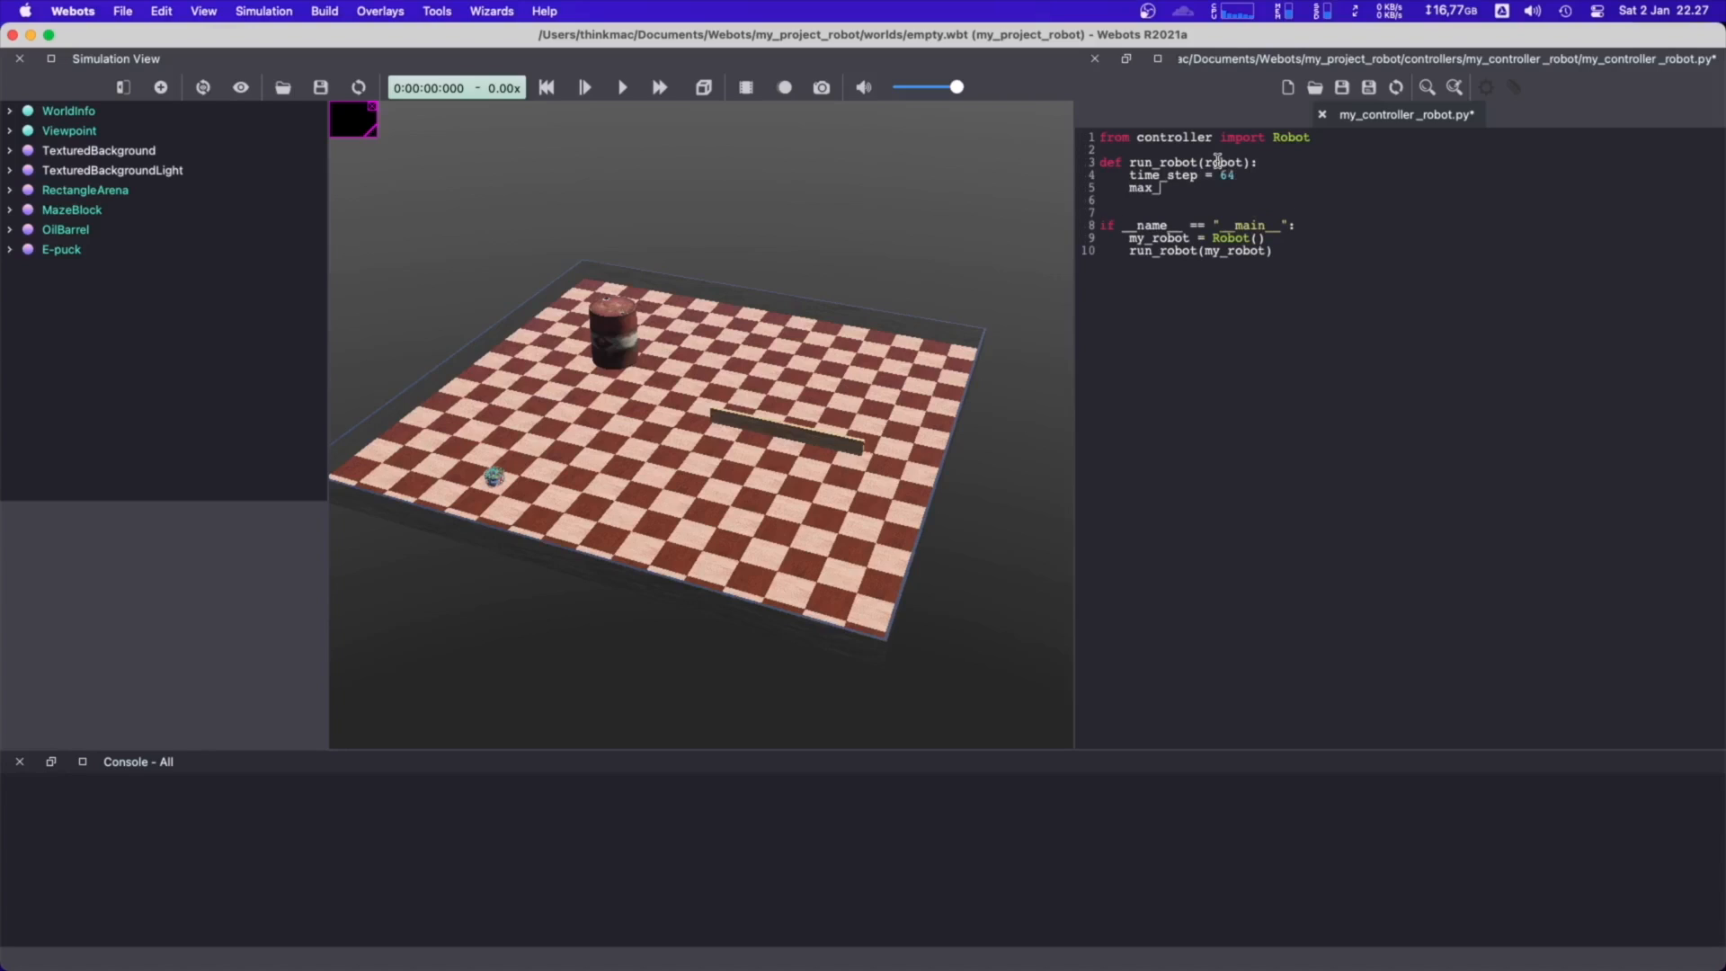
type("speed =")
key("Return")
key("Return")
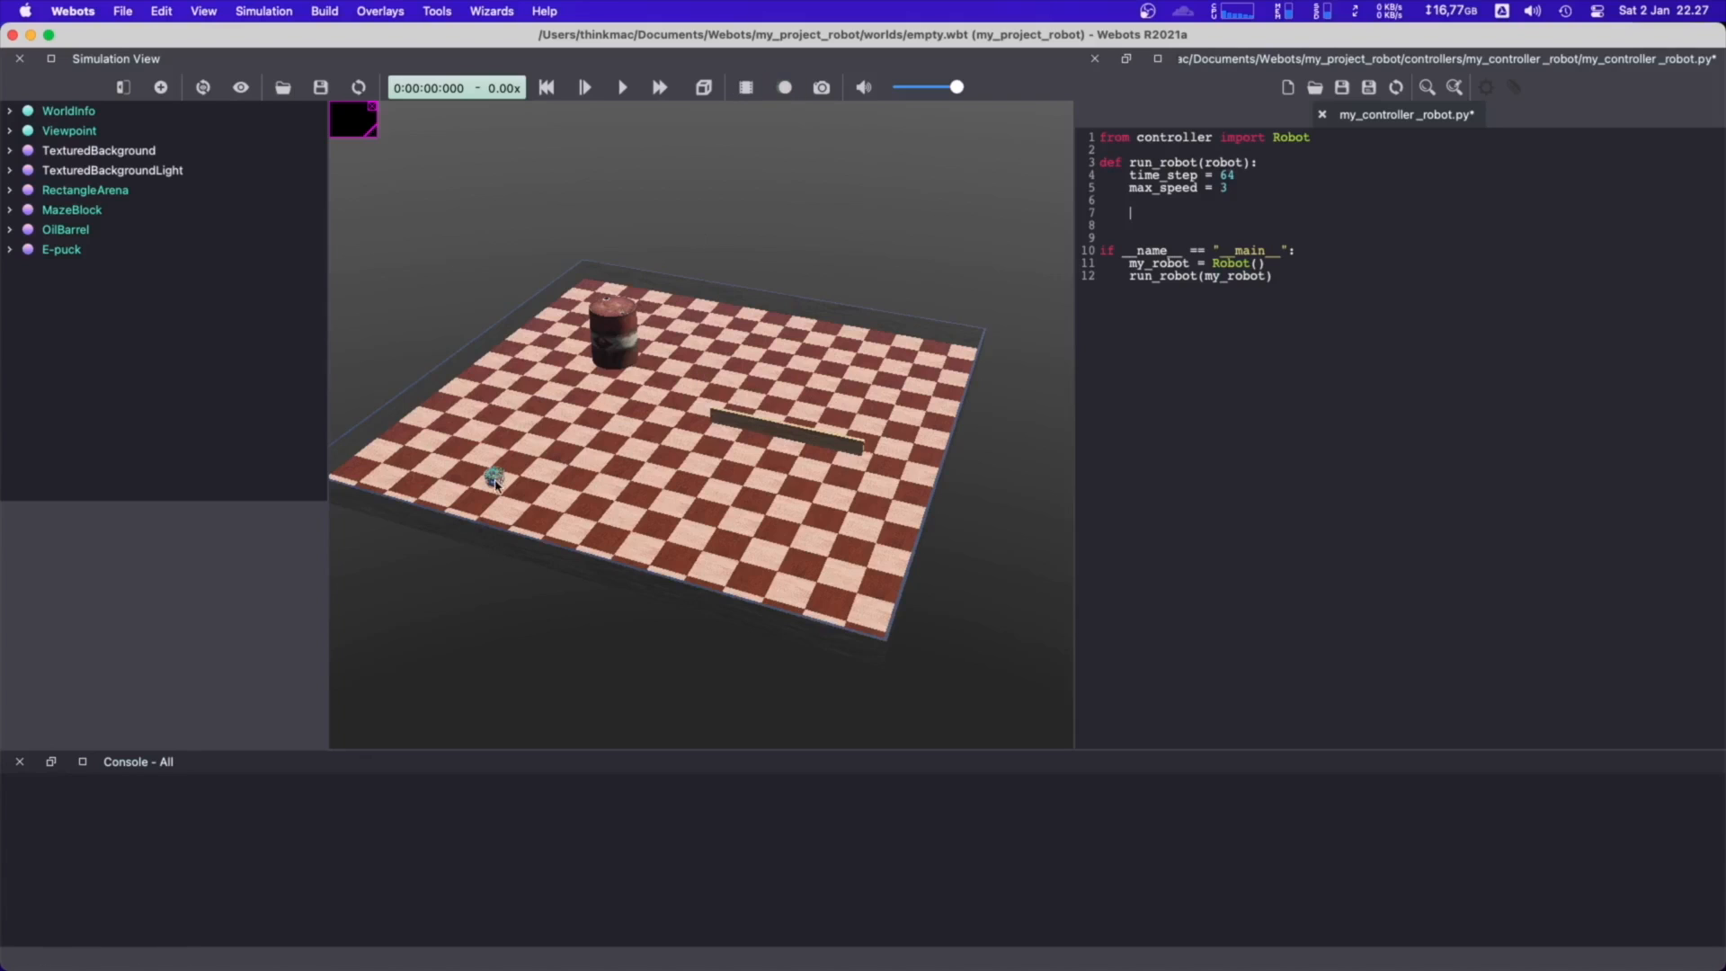
Examine the E-puck robot up close in the arena from several sides, including its left and right wheels
scroll(495, 484, "up", 5)
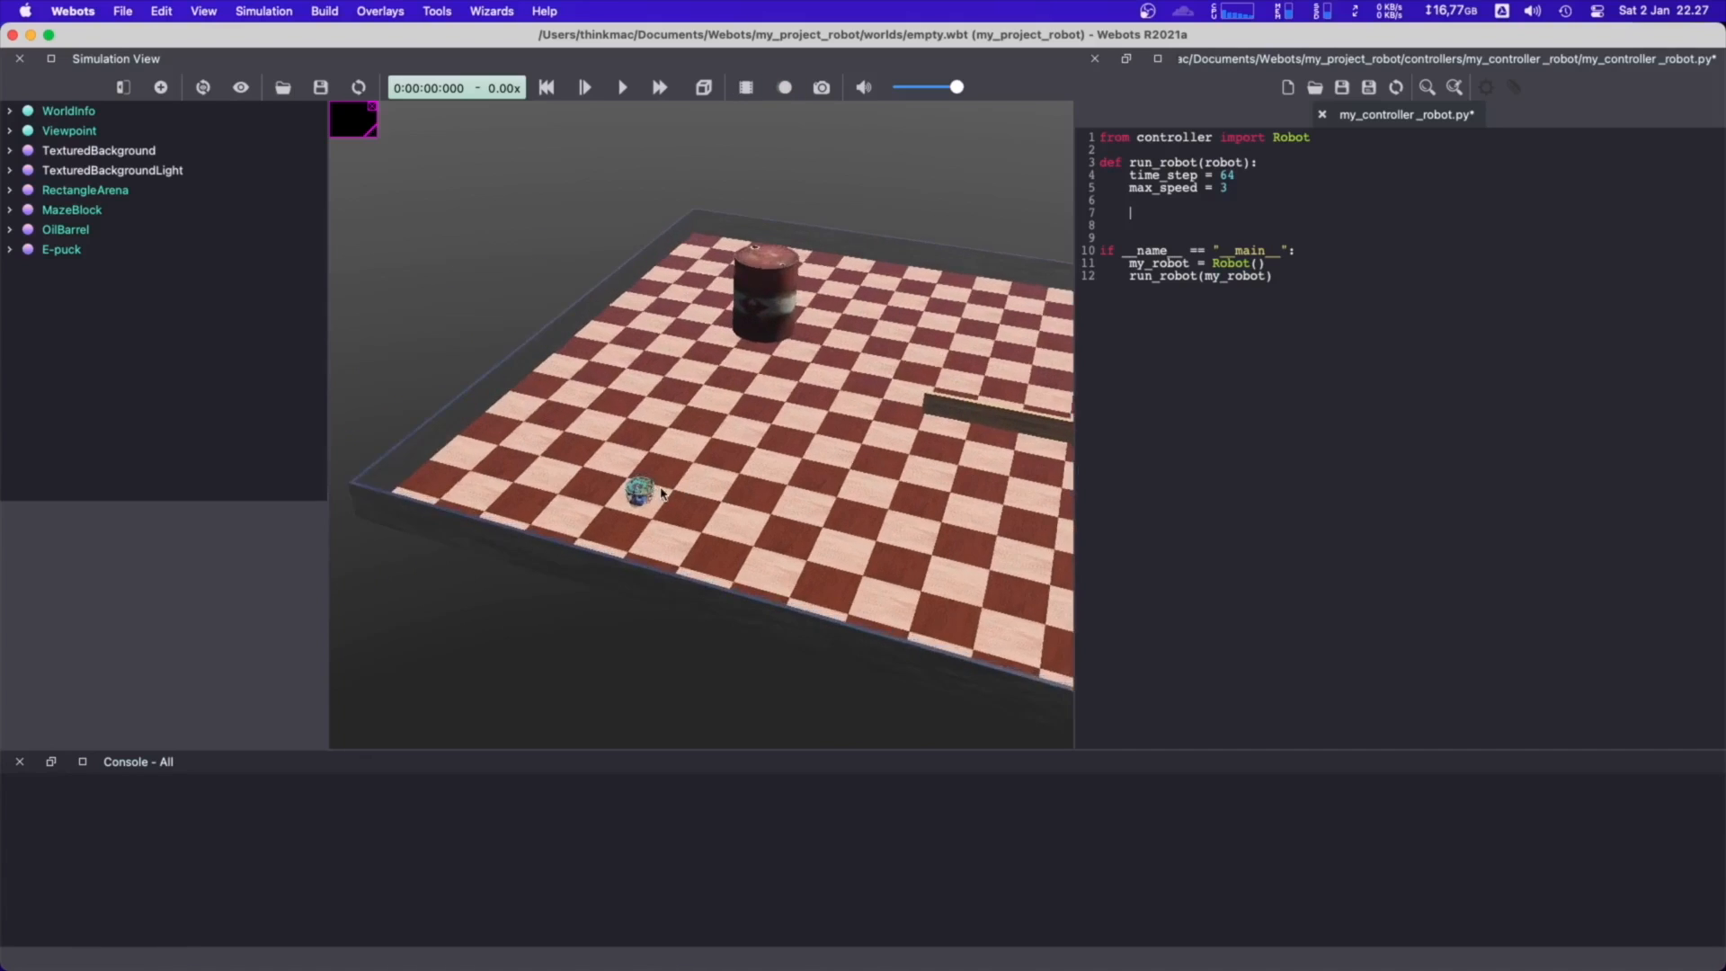
scroll(661, 492, "up", 6)
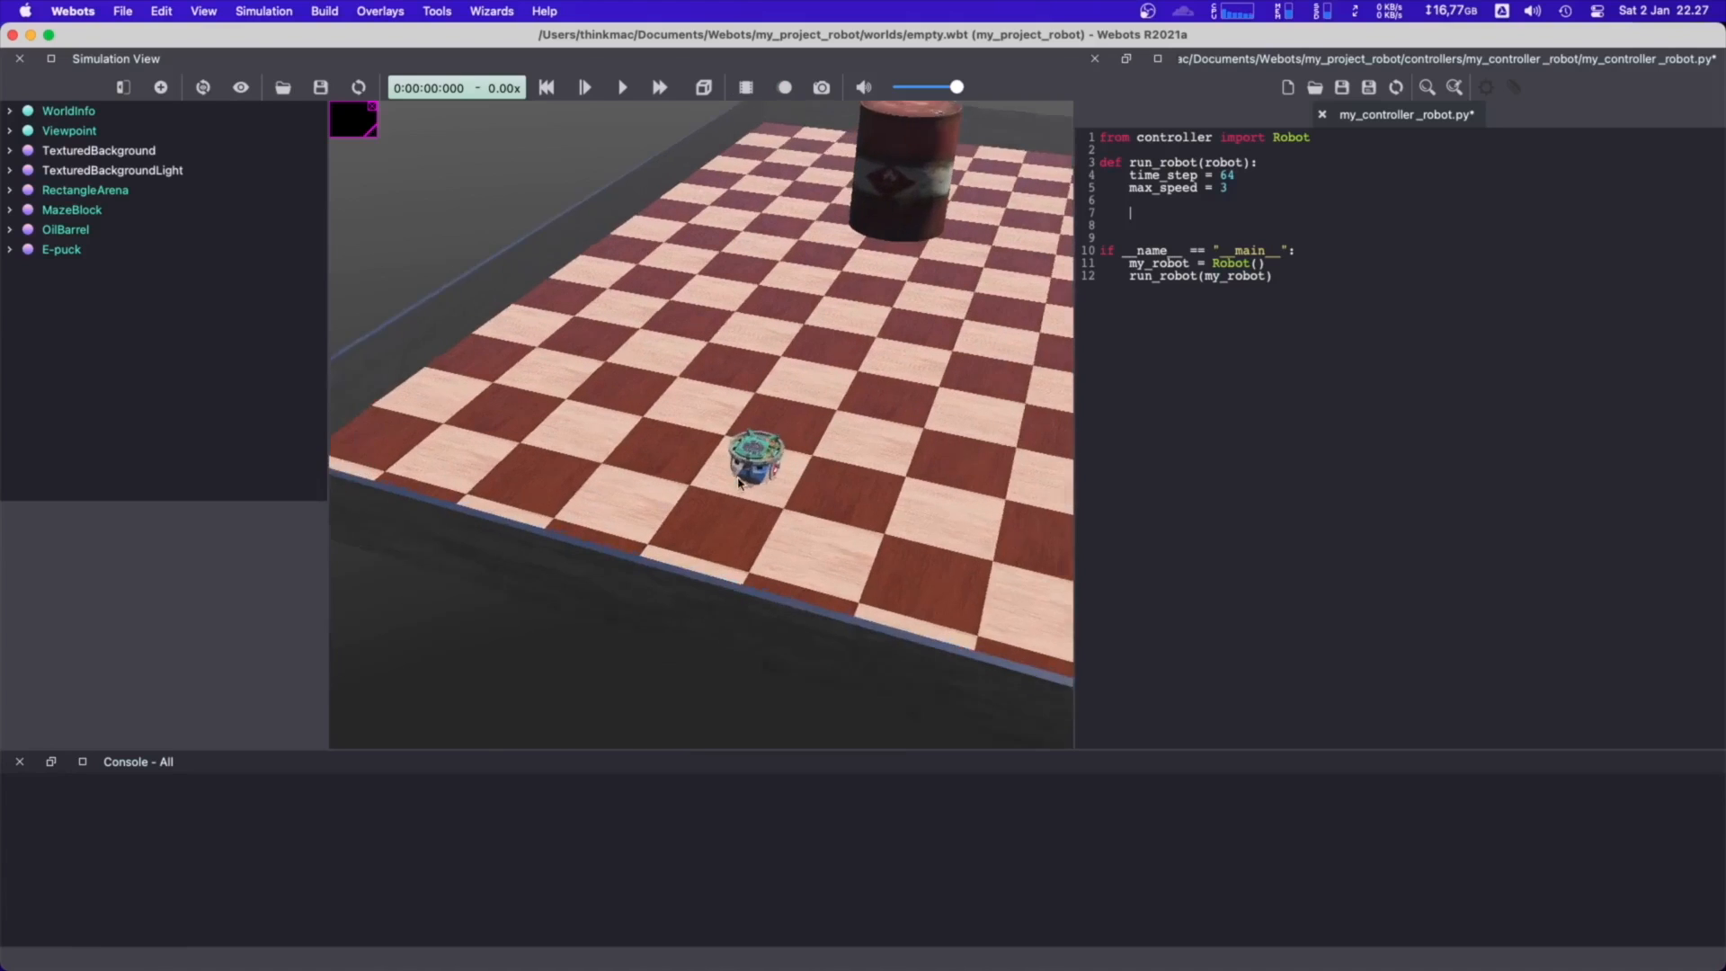
scroll(739, 483, "up", 8)
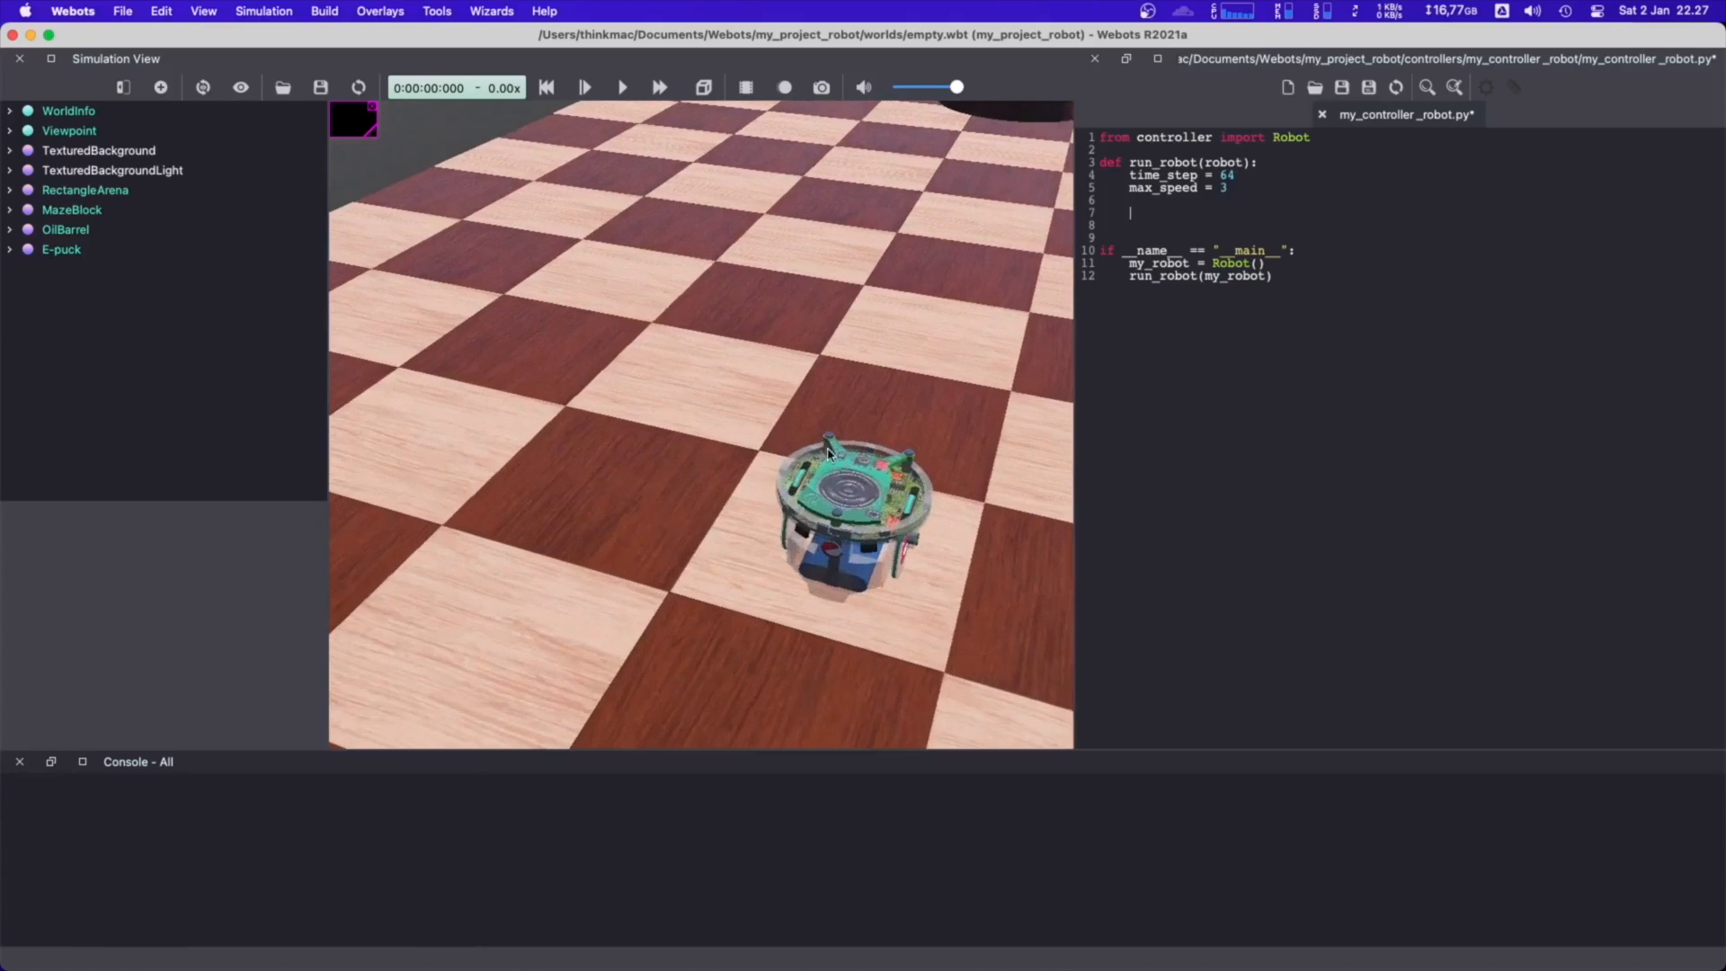
scroll(828, 452, "up", 5)
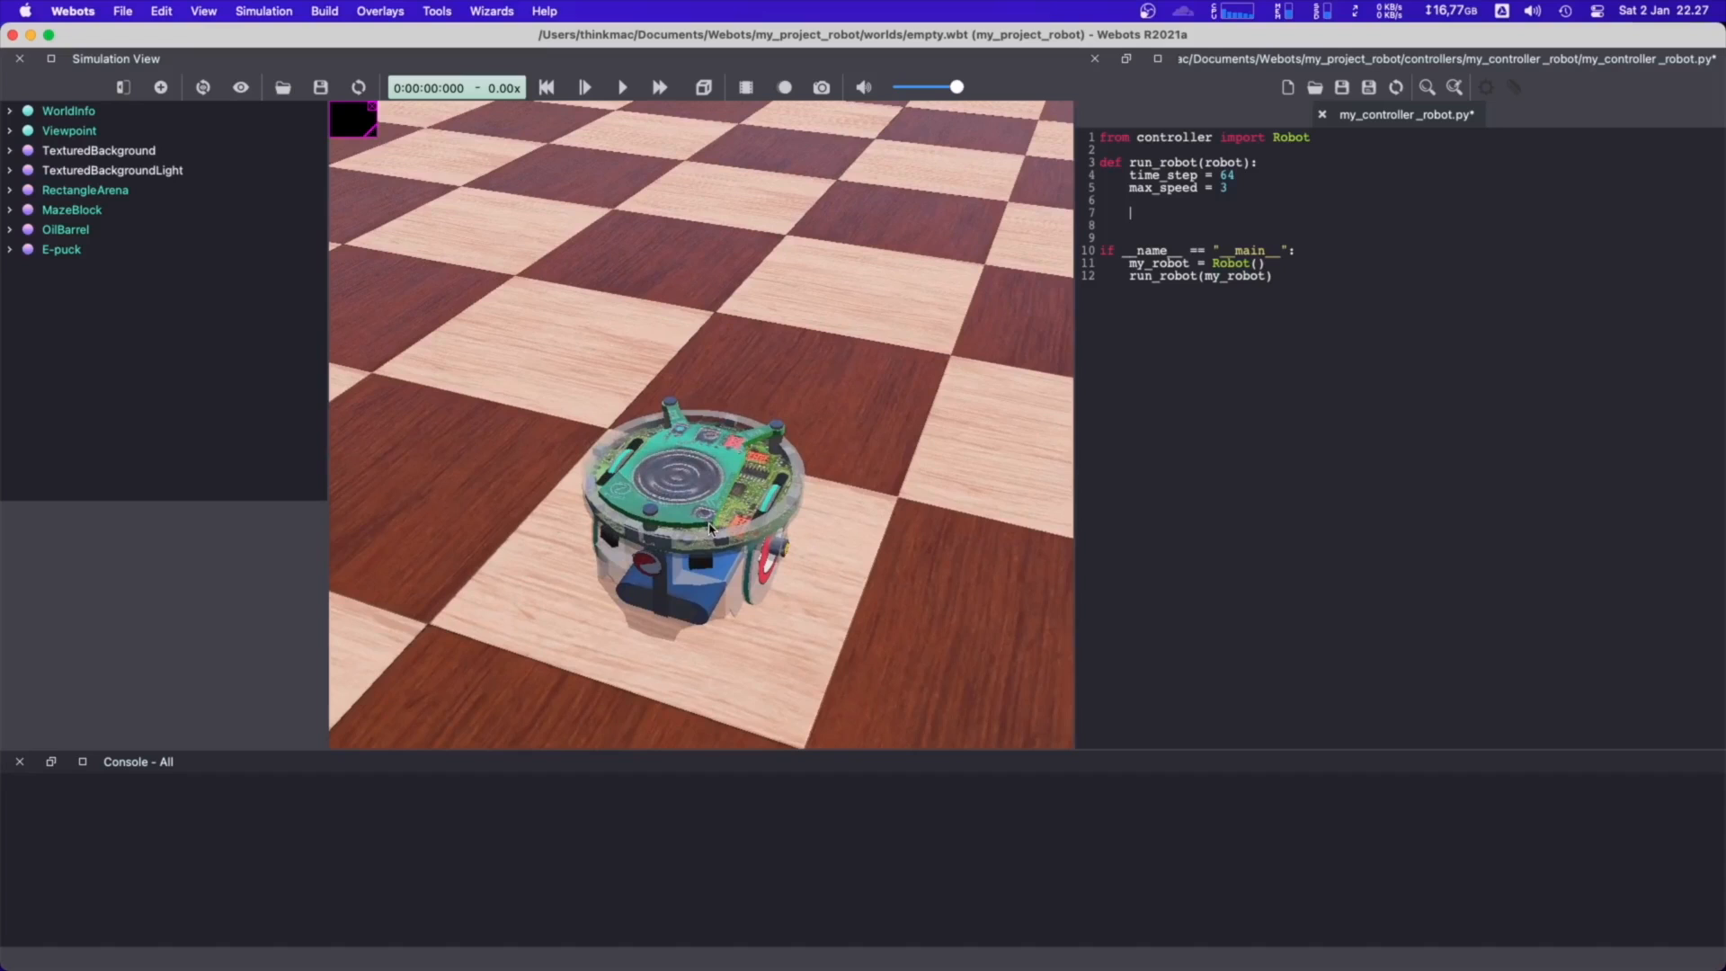
left_click_drag(708, 486, 664, 446)
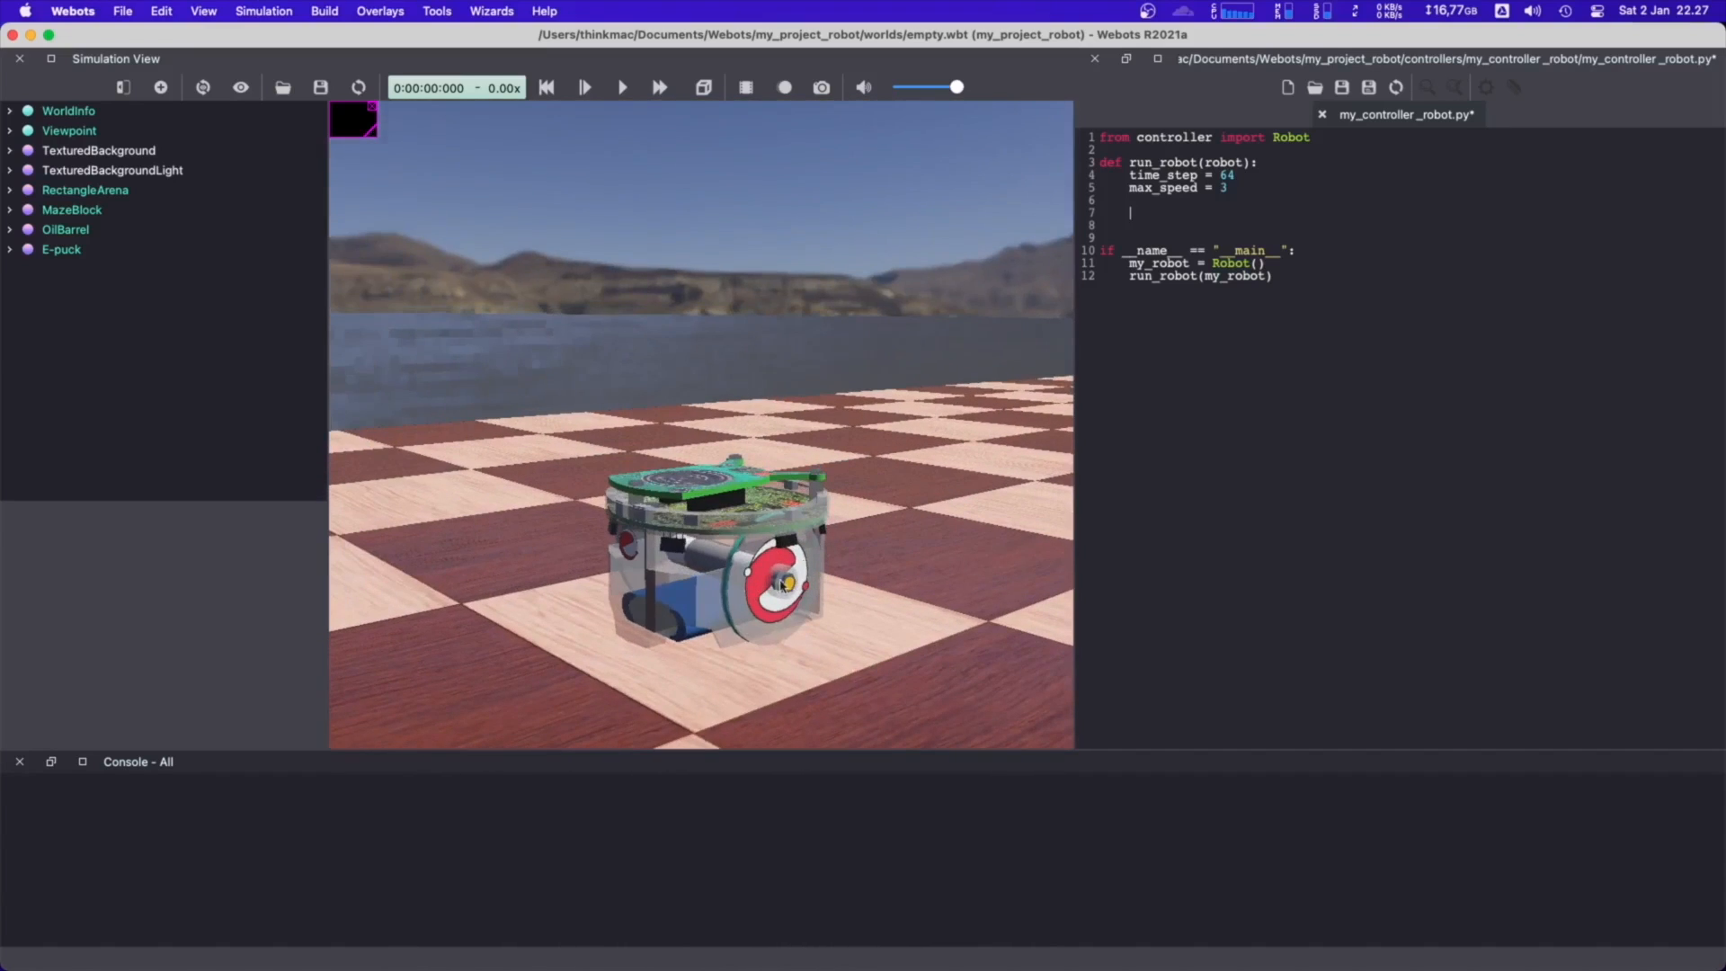
left_click_drag(783, 583, 889, 496)
left_click_drag(891, 573, 534, 667)
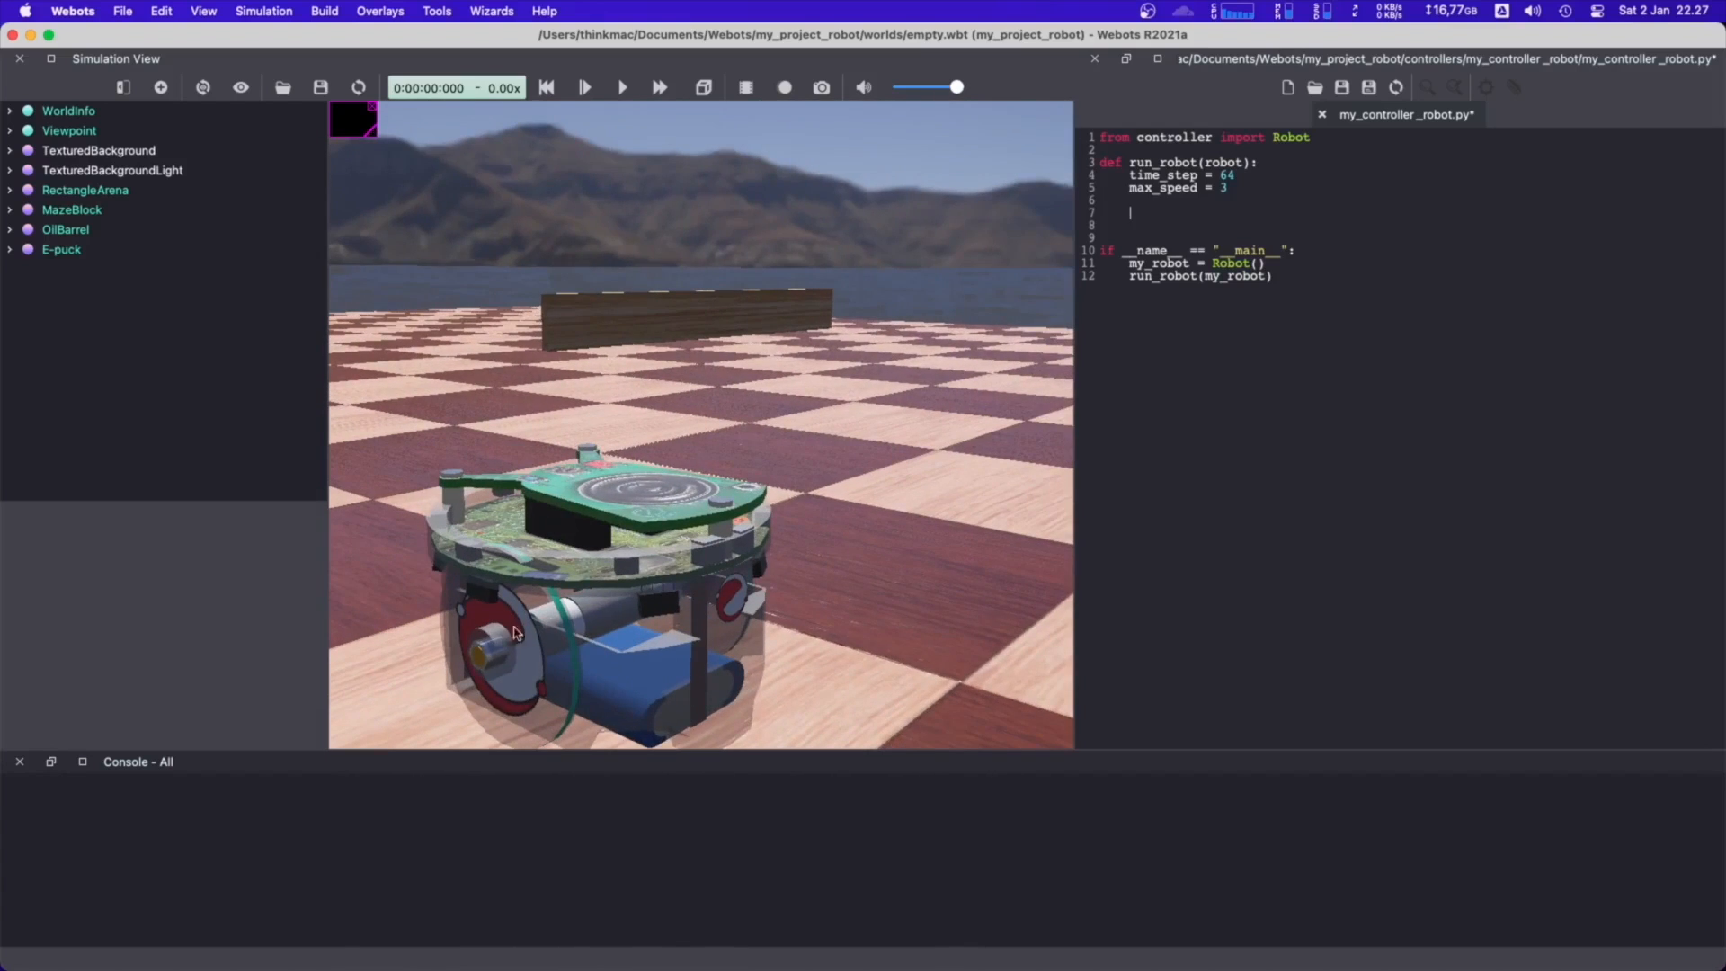
right_click_drag(643, 578, 672, 512)
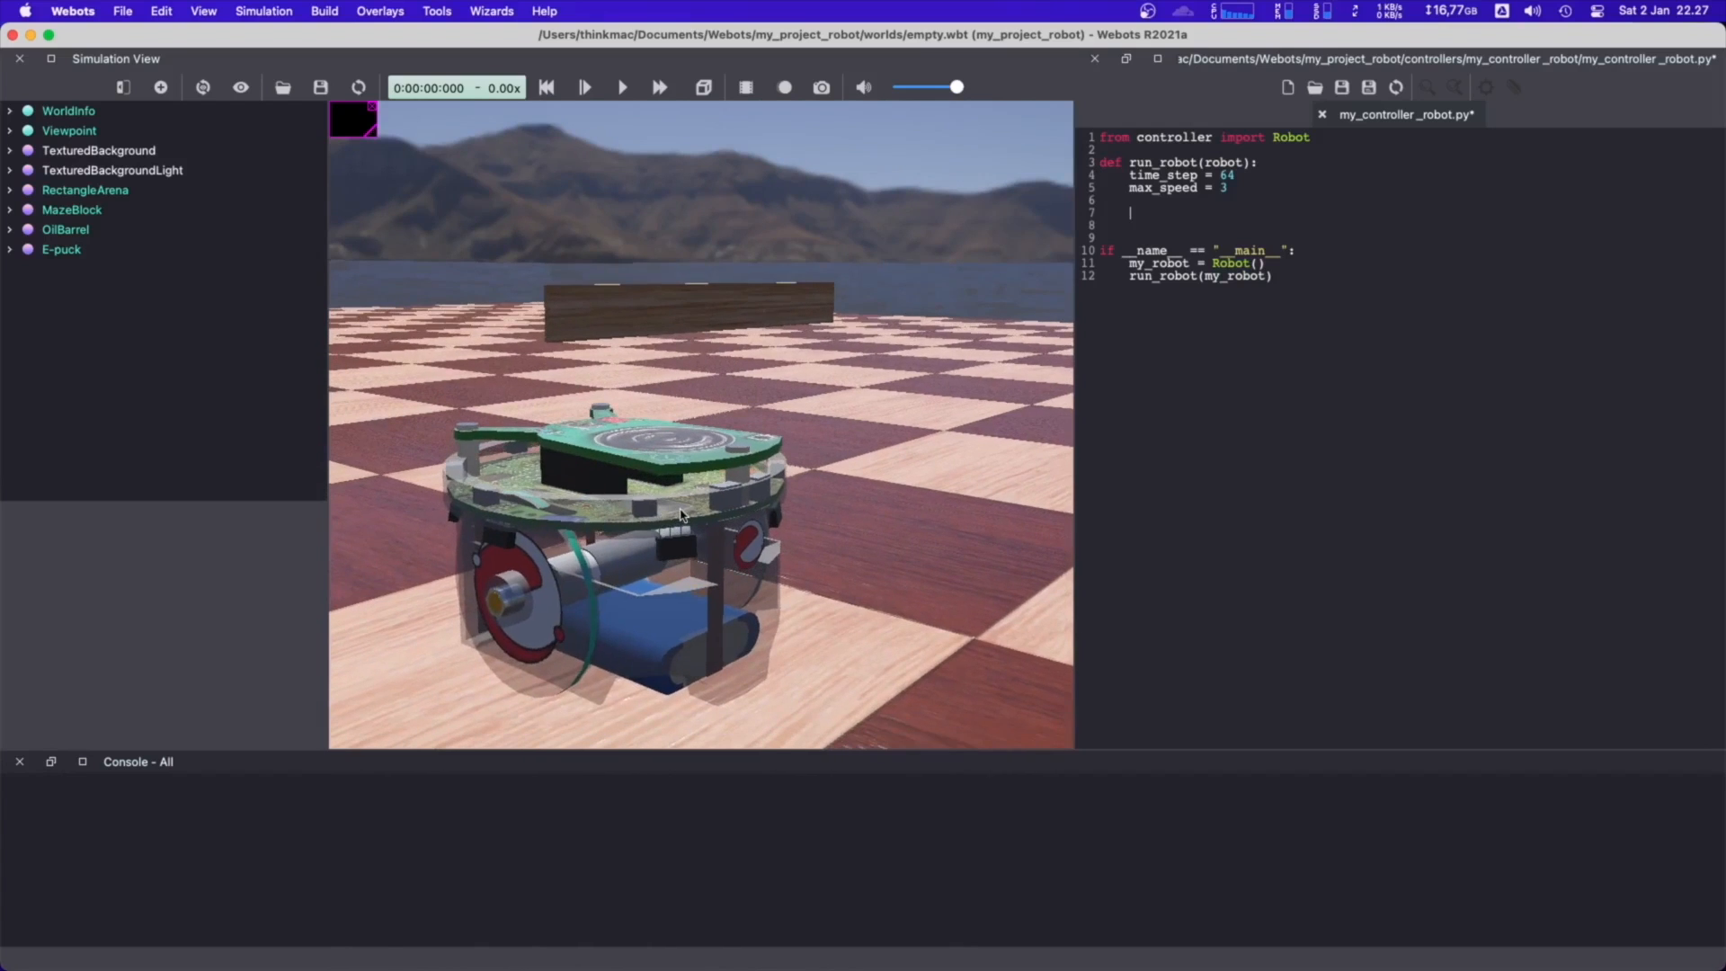
scroll(704, 511, "down", 3)
left_click_drag(704, 511, 643, 533)
scroll(889, 490, "down", 2)
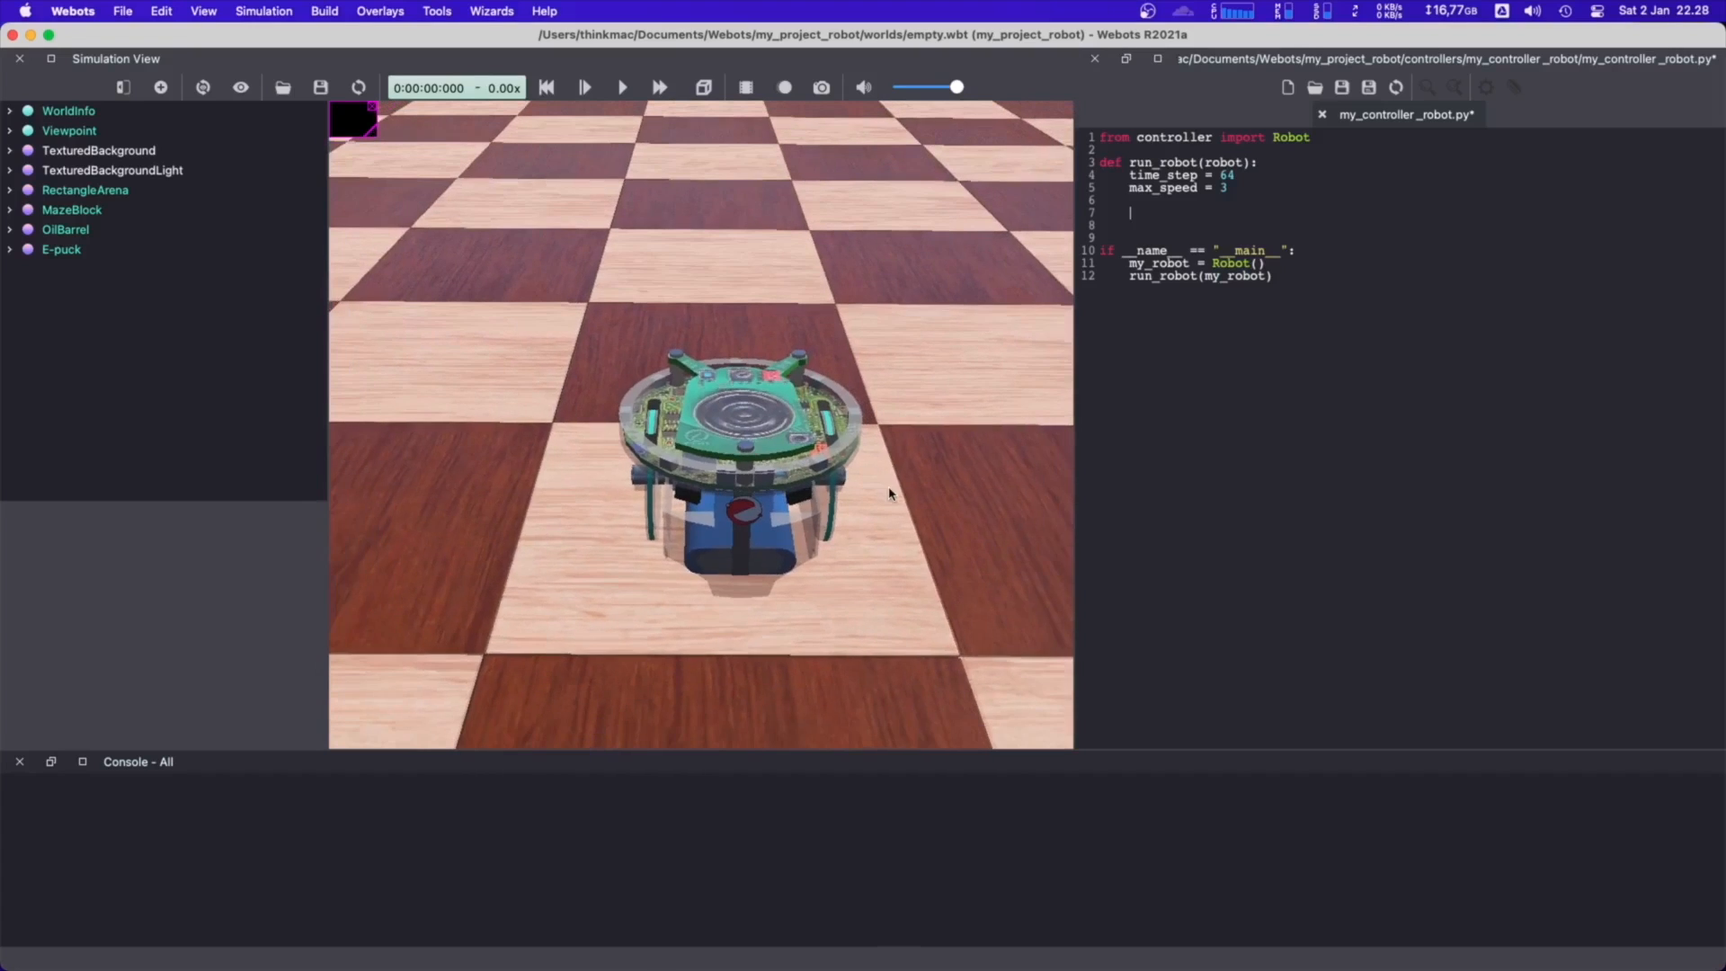
In run_robot, add the line left_motor = robot.getDevice('left wheel motor') below the speed setting
left_click(1157, 214)
type("left_motor = robot.")
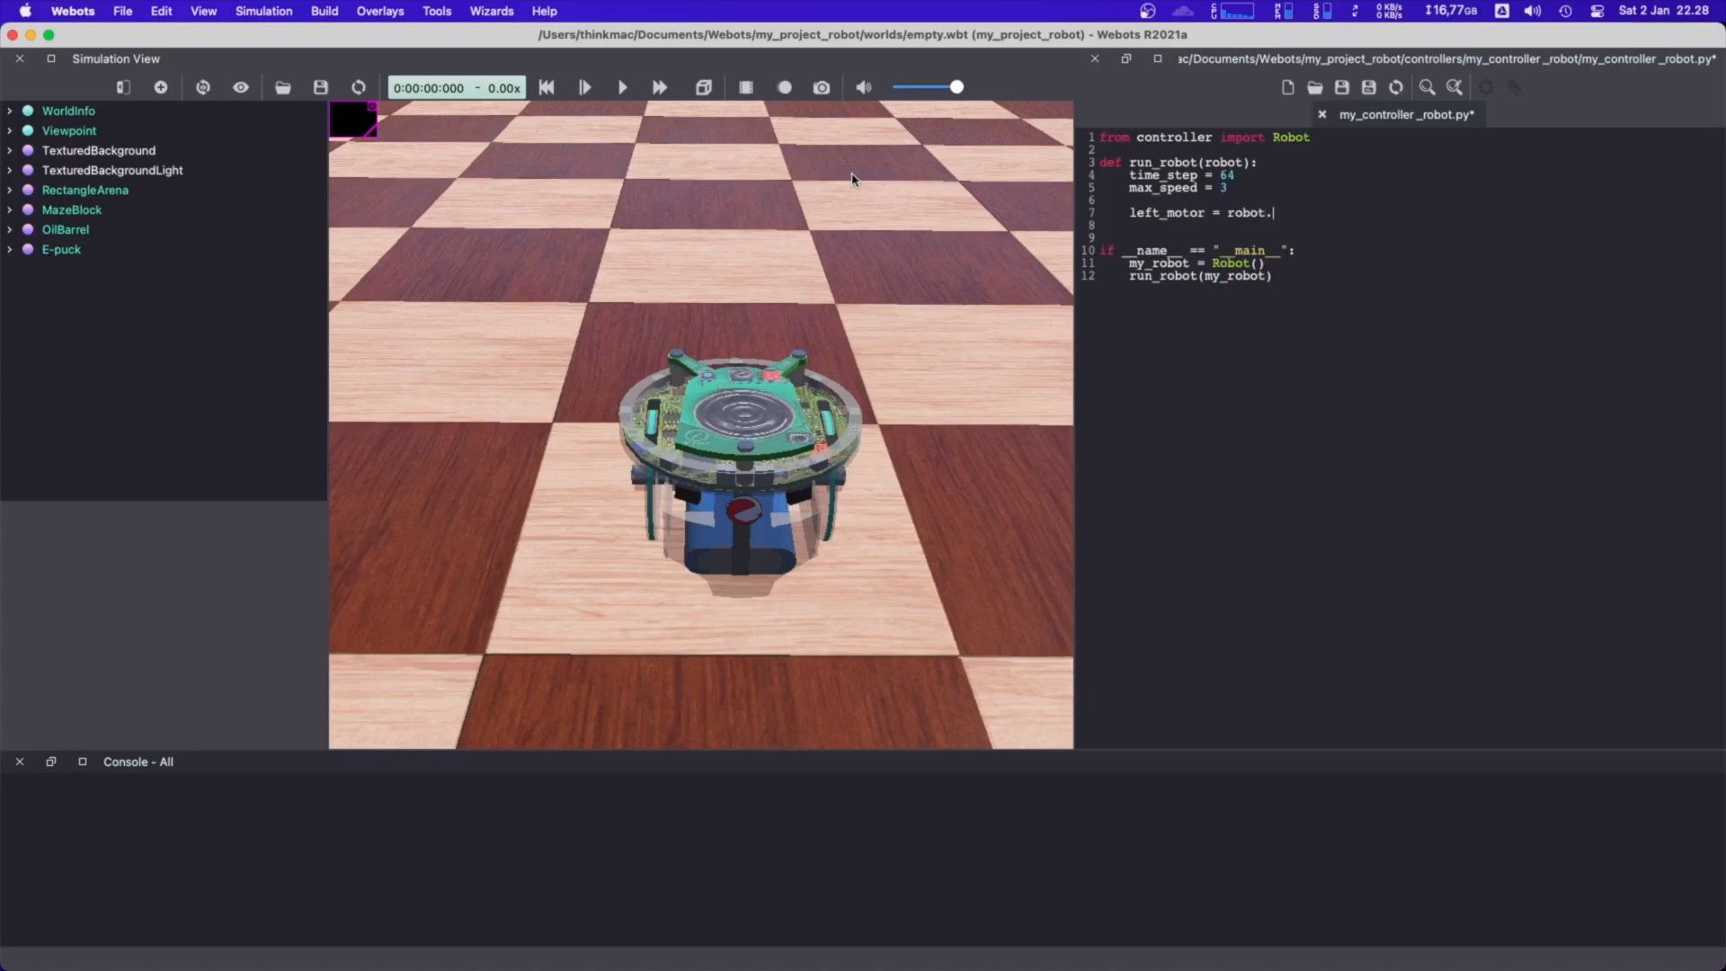
type("getDevice")
type("(")
type("\"")
type("left")
type(" wheel")
type(" motor")
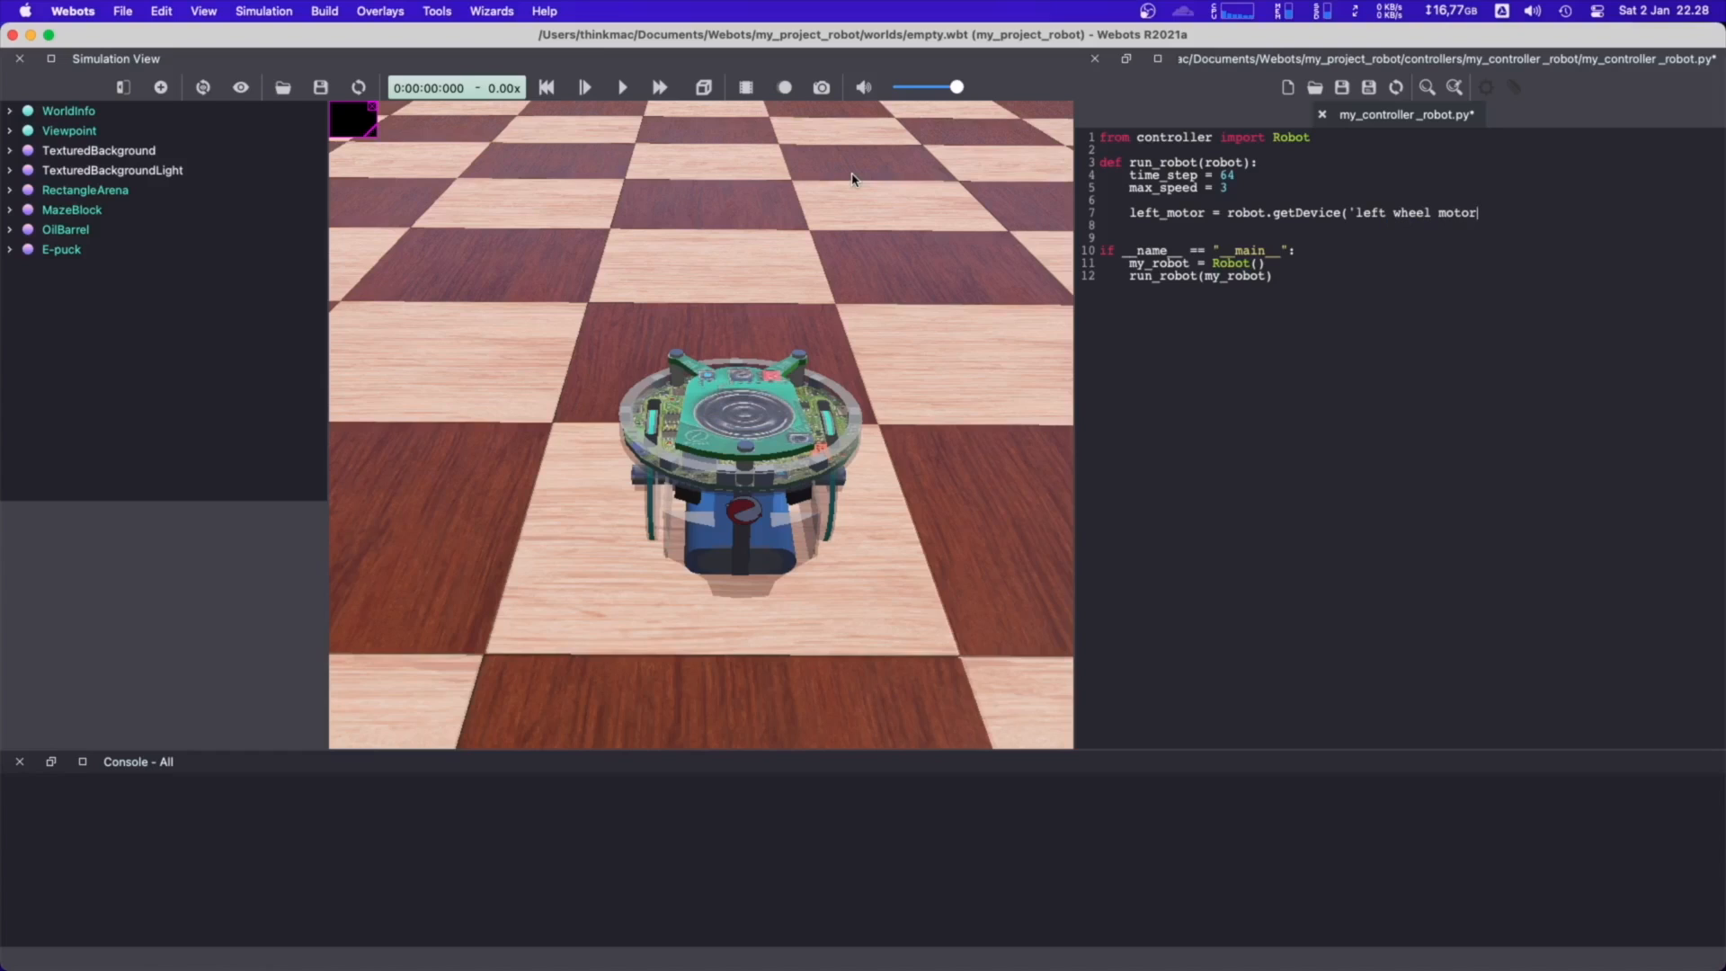
type("')")
key("Return")
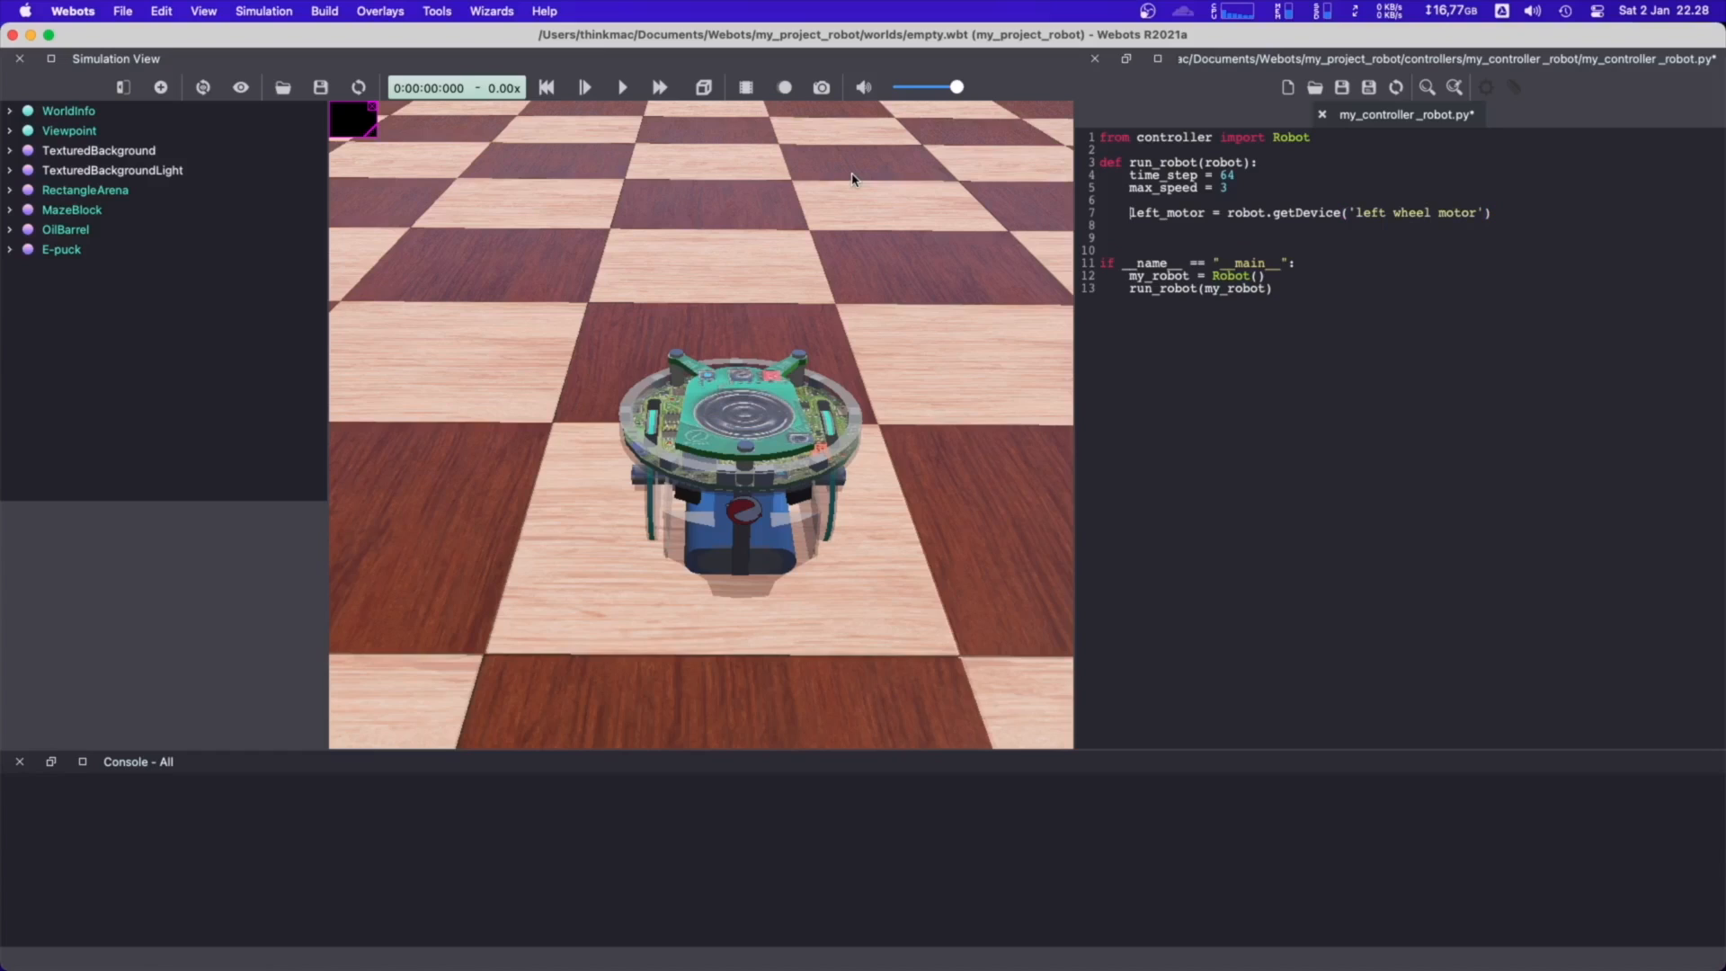
Duplicate the left motor line below itself and change the copy to right_motor = robot.getDevice('right wheel motor')
key("shift+End")
key("ctrl+c")
key("Down")
key("ctrl+v")
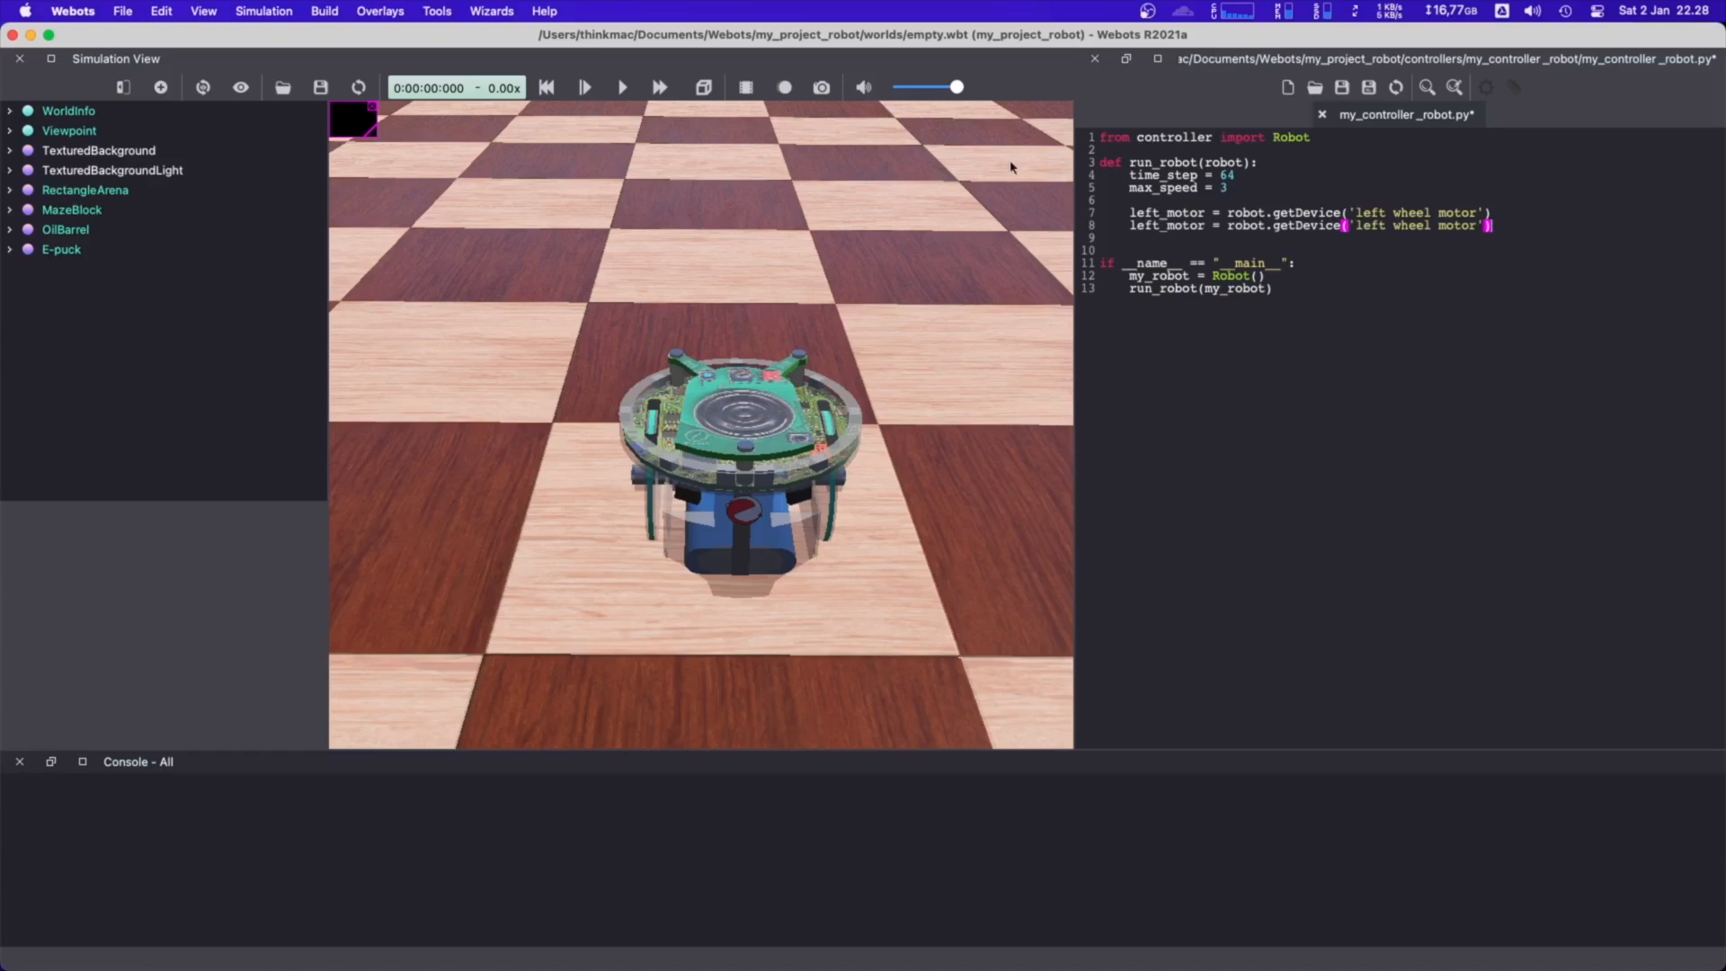
left_click_drag(1159, 228, 1132, 229)
type("right")
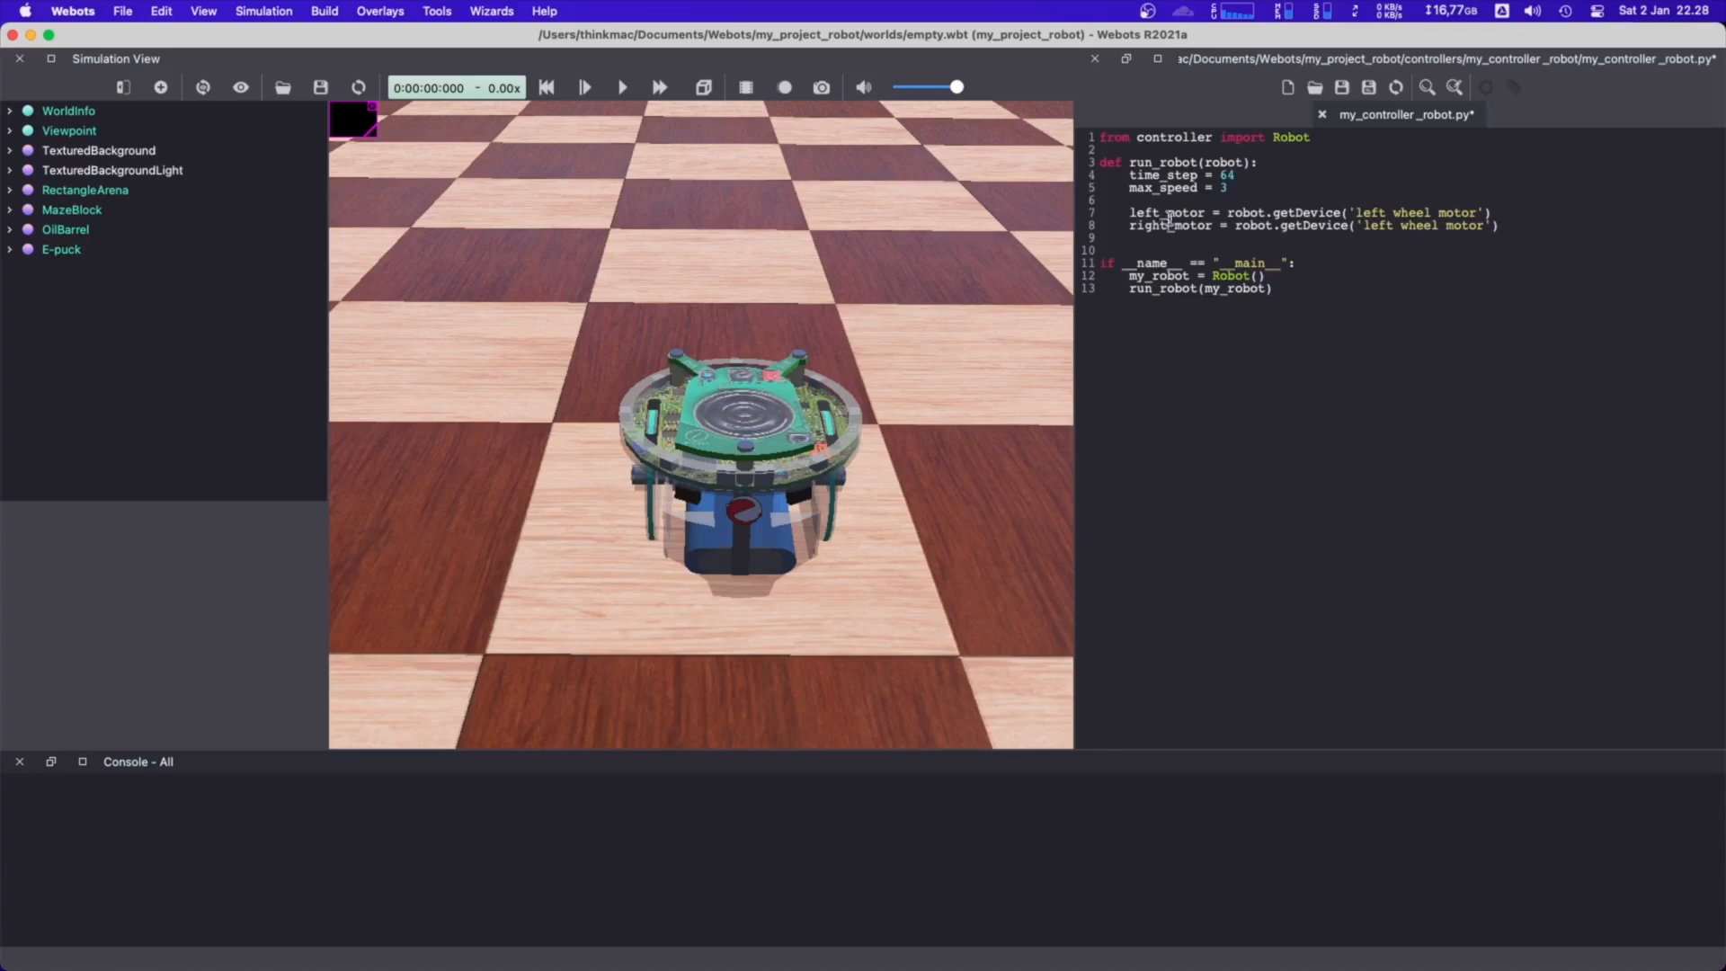
double_click(1375, 225)
type("right")
Below the two motor definitions, add the line left_motor.setPosition(float('inf'))
key("Return")
type("le")
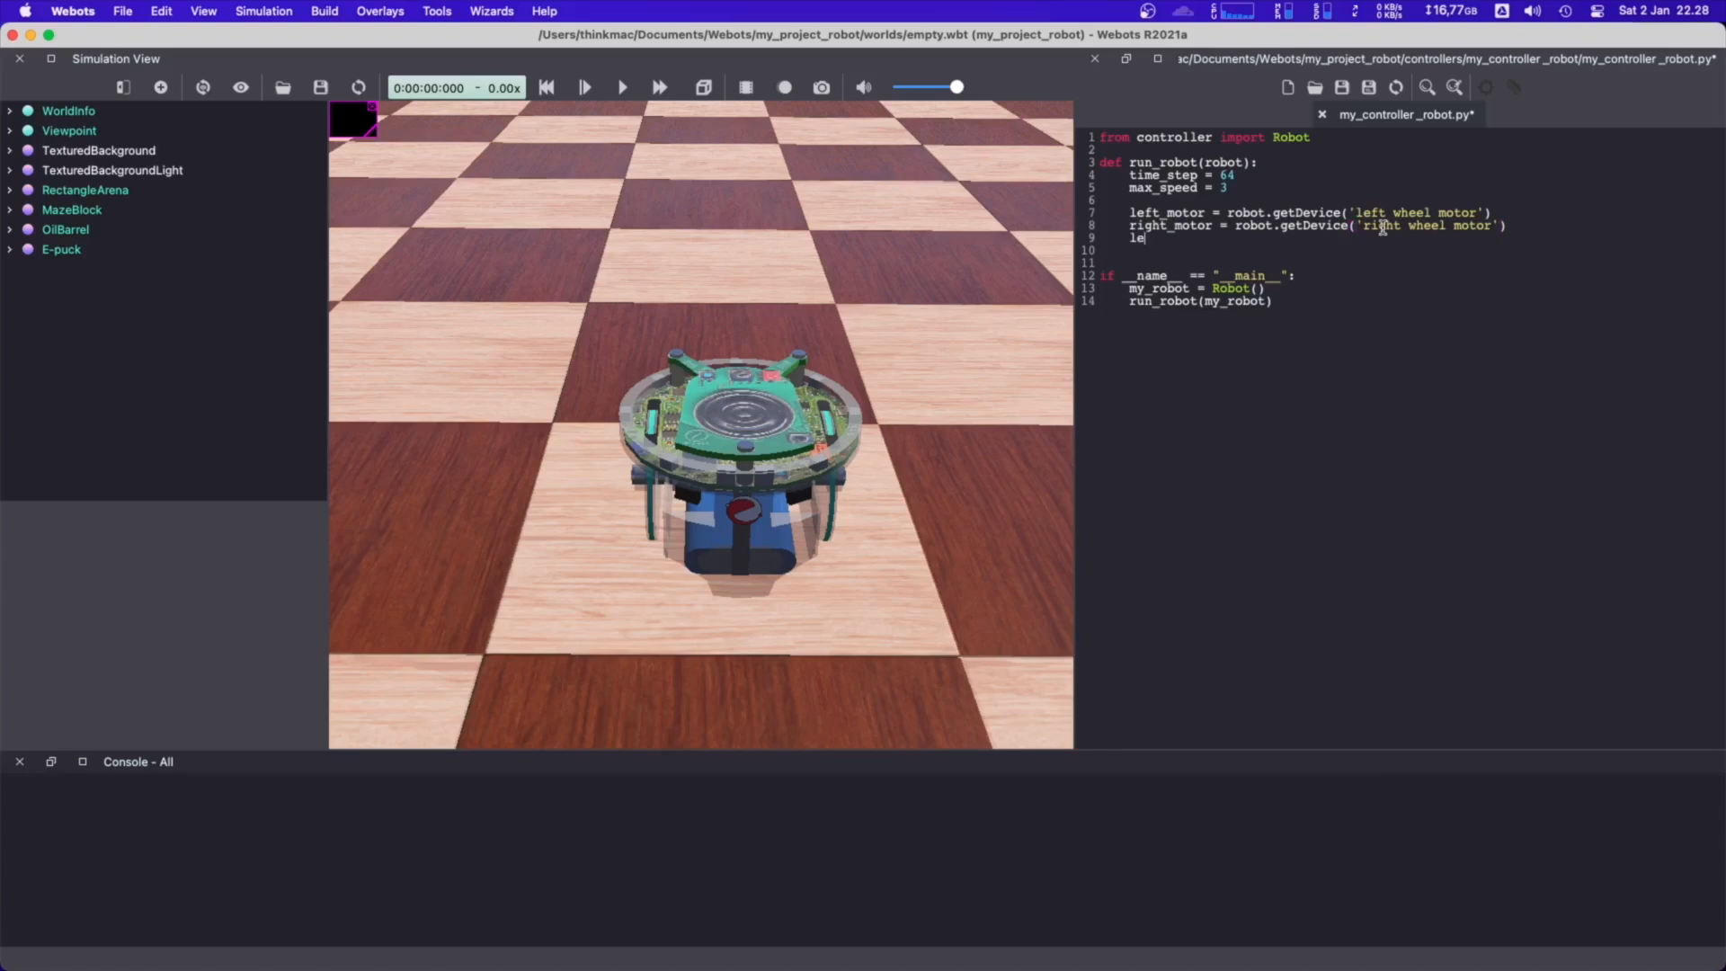
type("ft_motor.setPosition(float('")
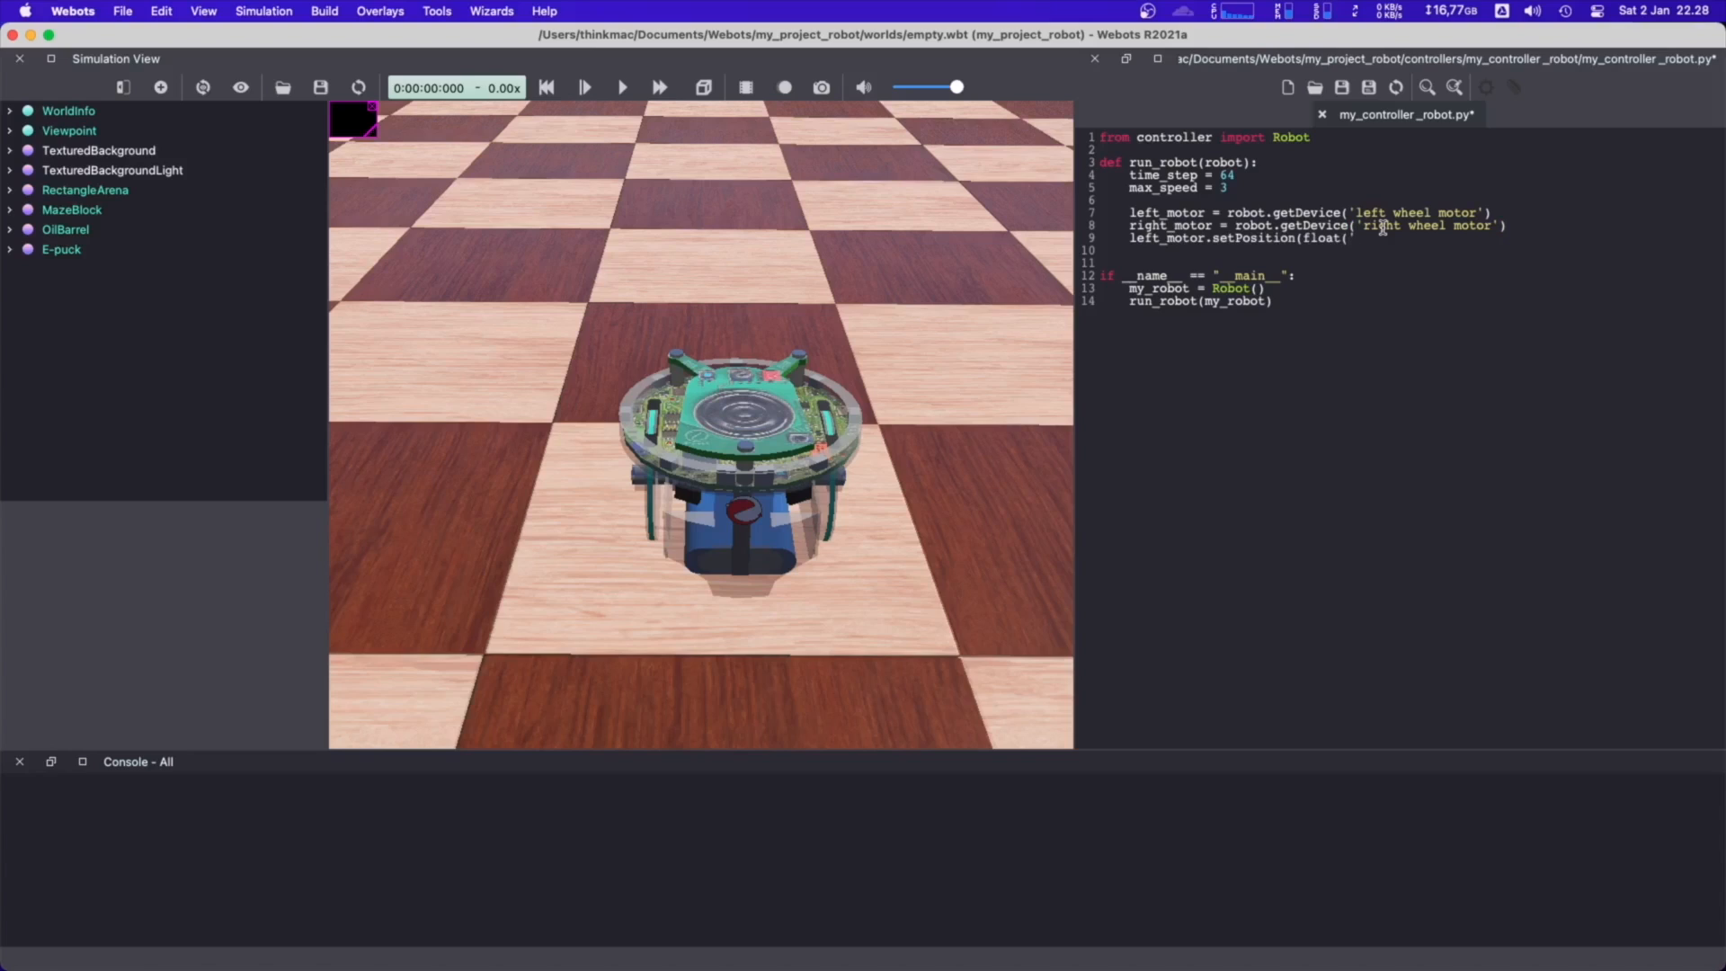
type("inf'))")
Duplicate the setPosition line below itself and change the copy to right_motor.setPosition(float('inf'))
key("Return")
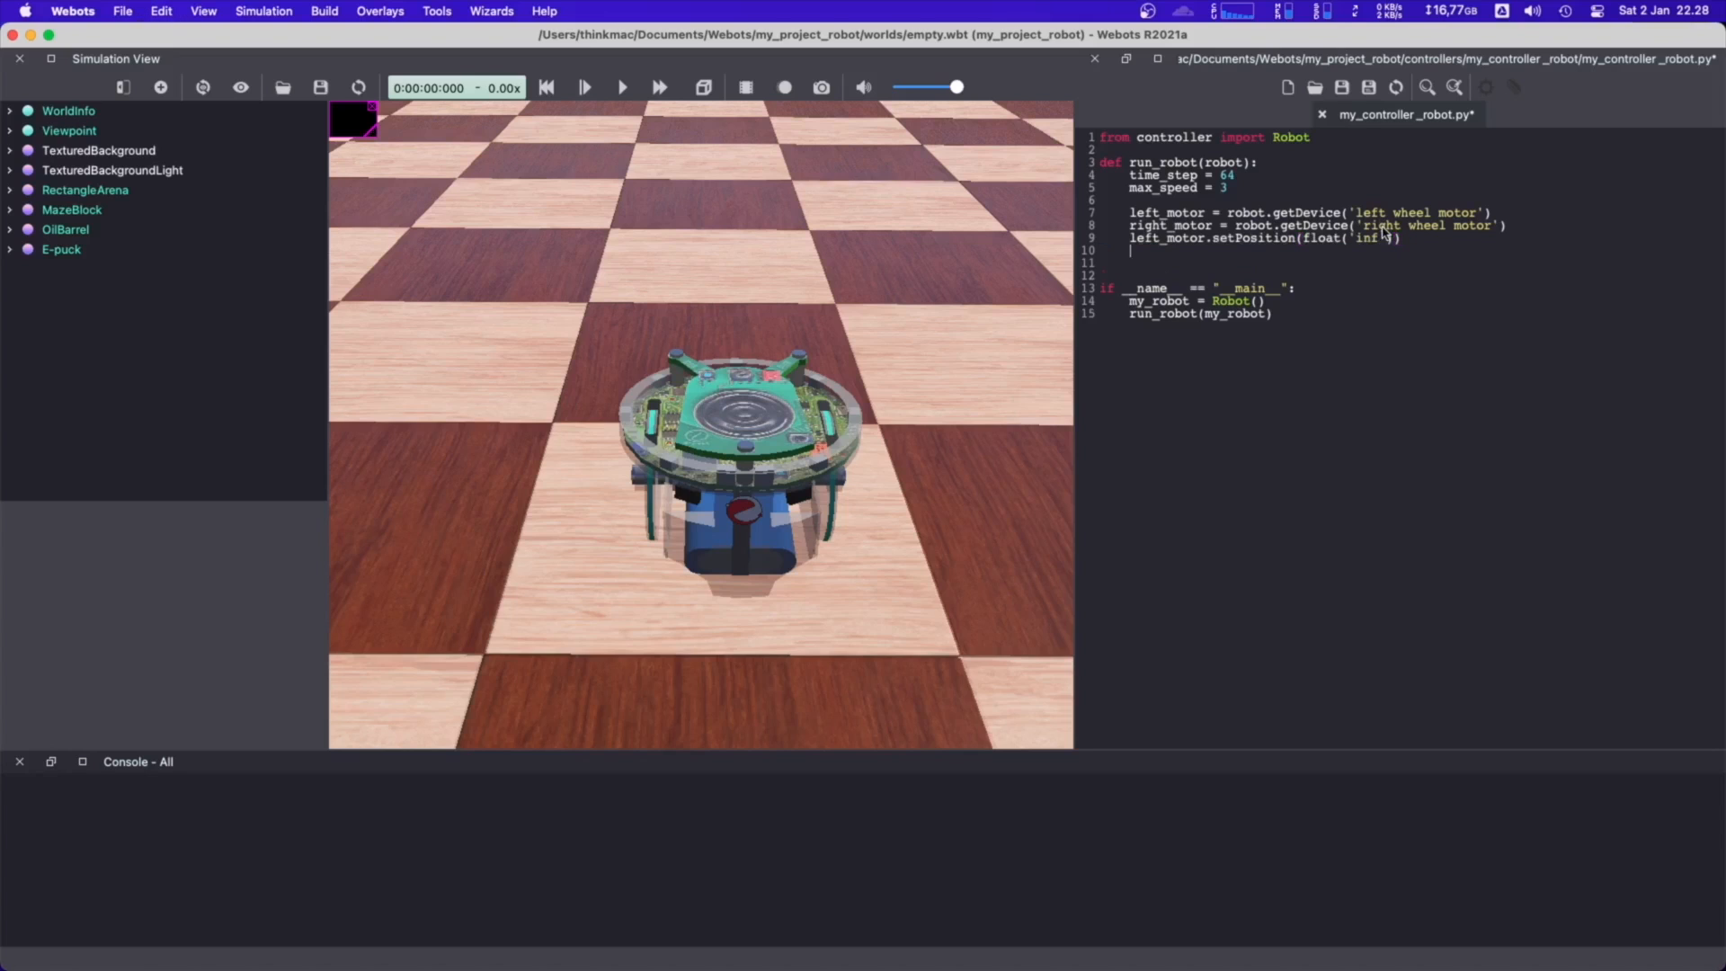
key("shift+super+Left")
key("shift+super+v")
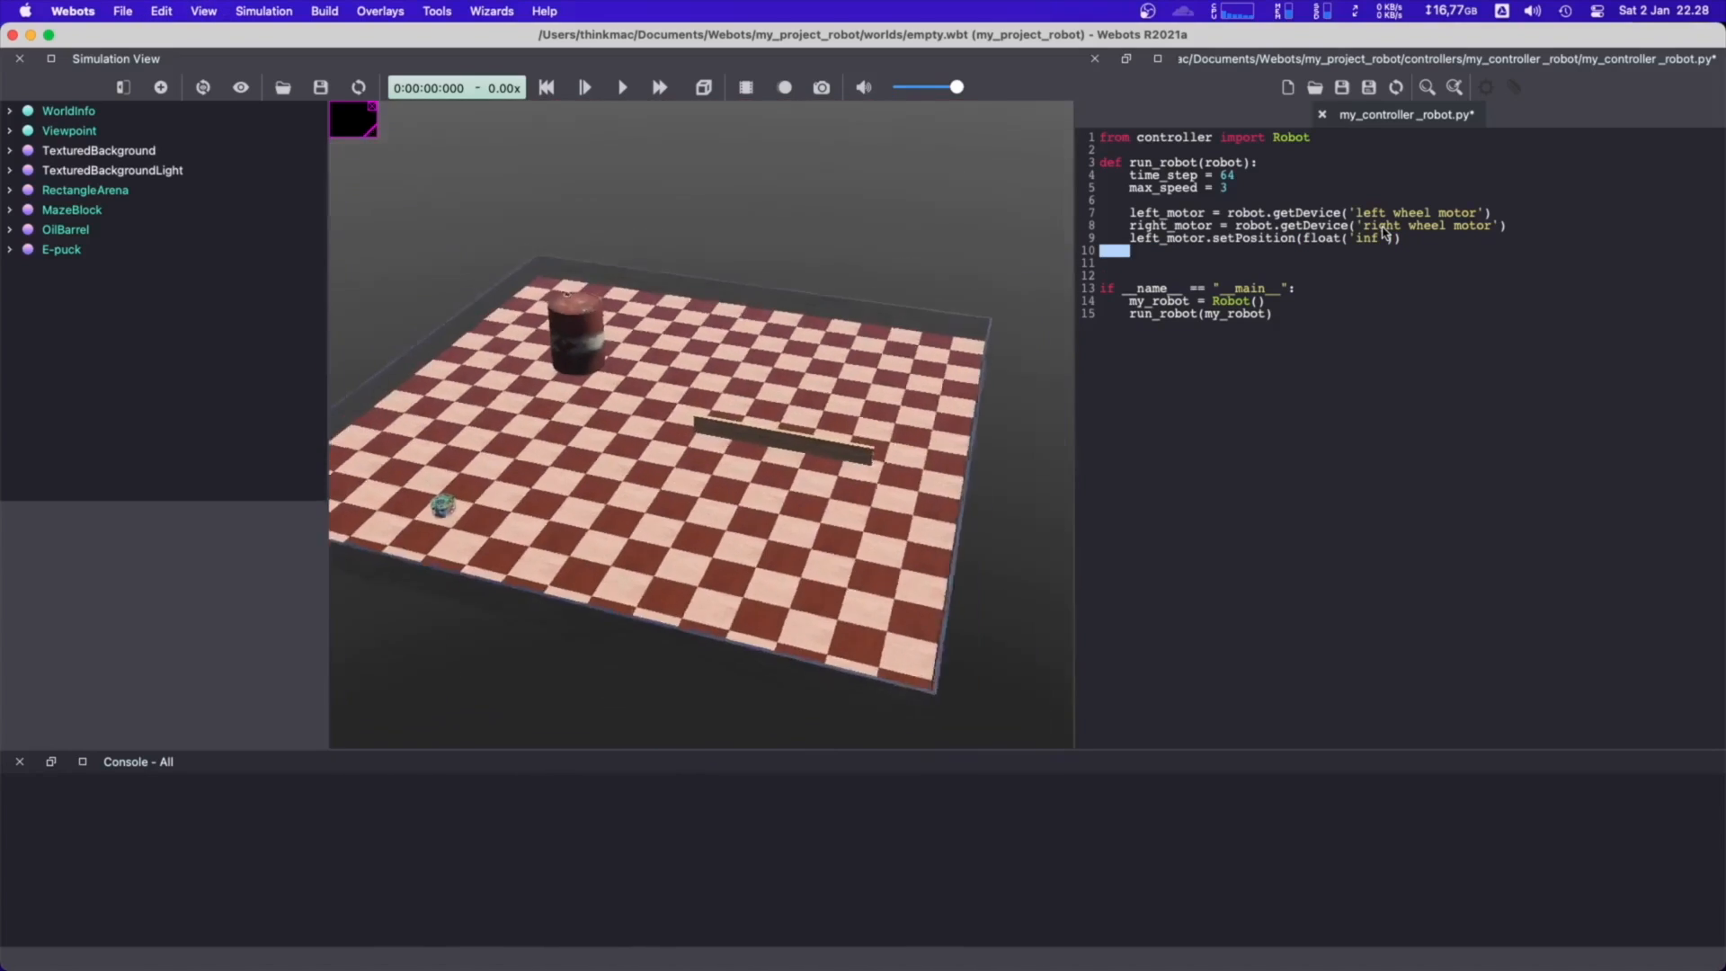
key("super+v")
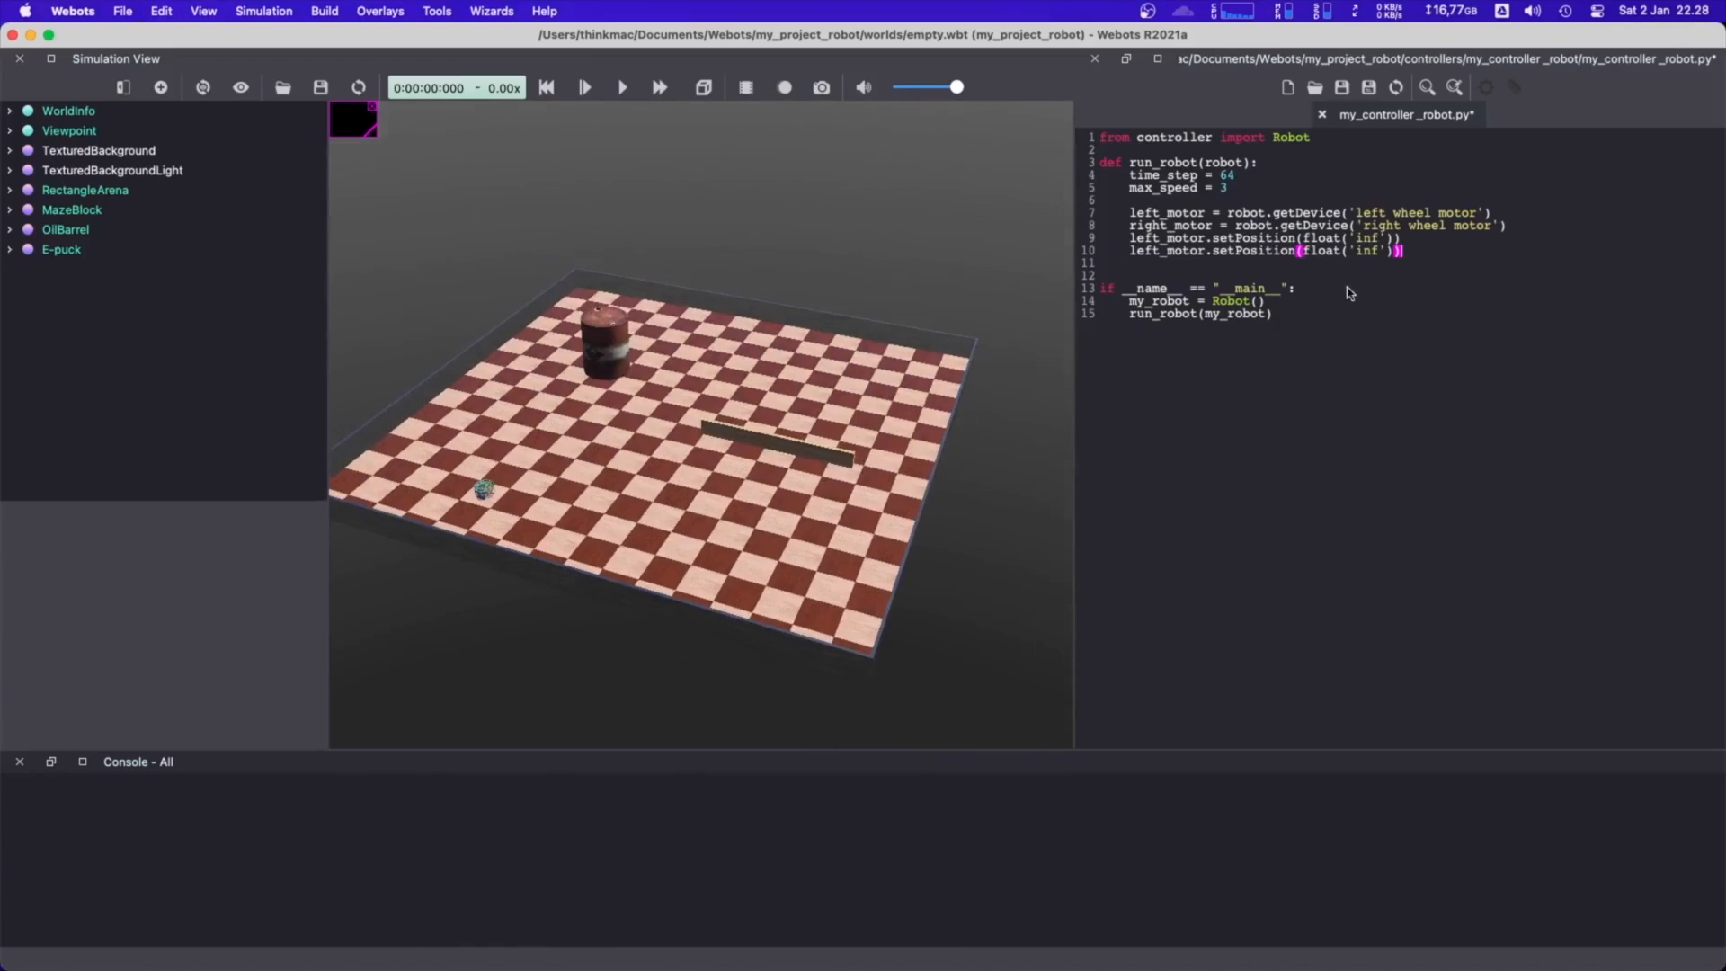
double_click(1169, 225)
key("super+c")
double_click(1164, 251)
key("super+v")
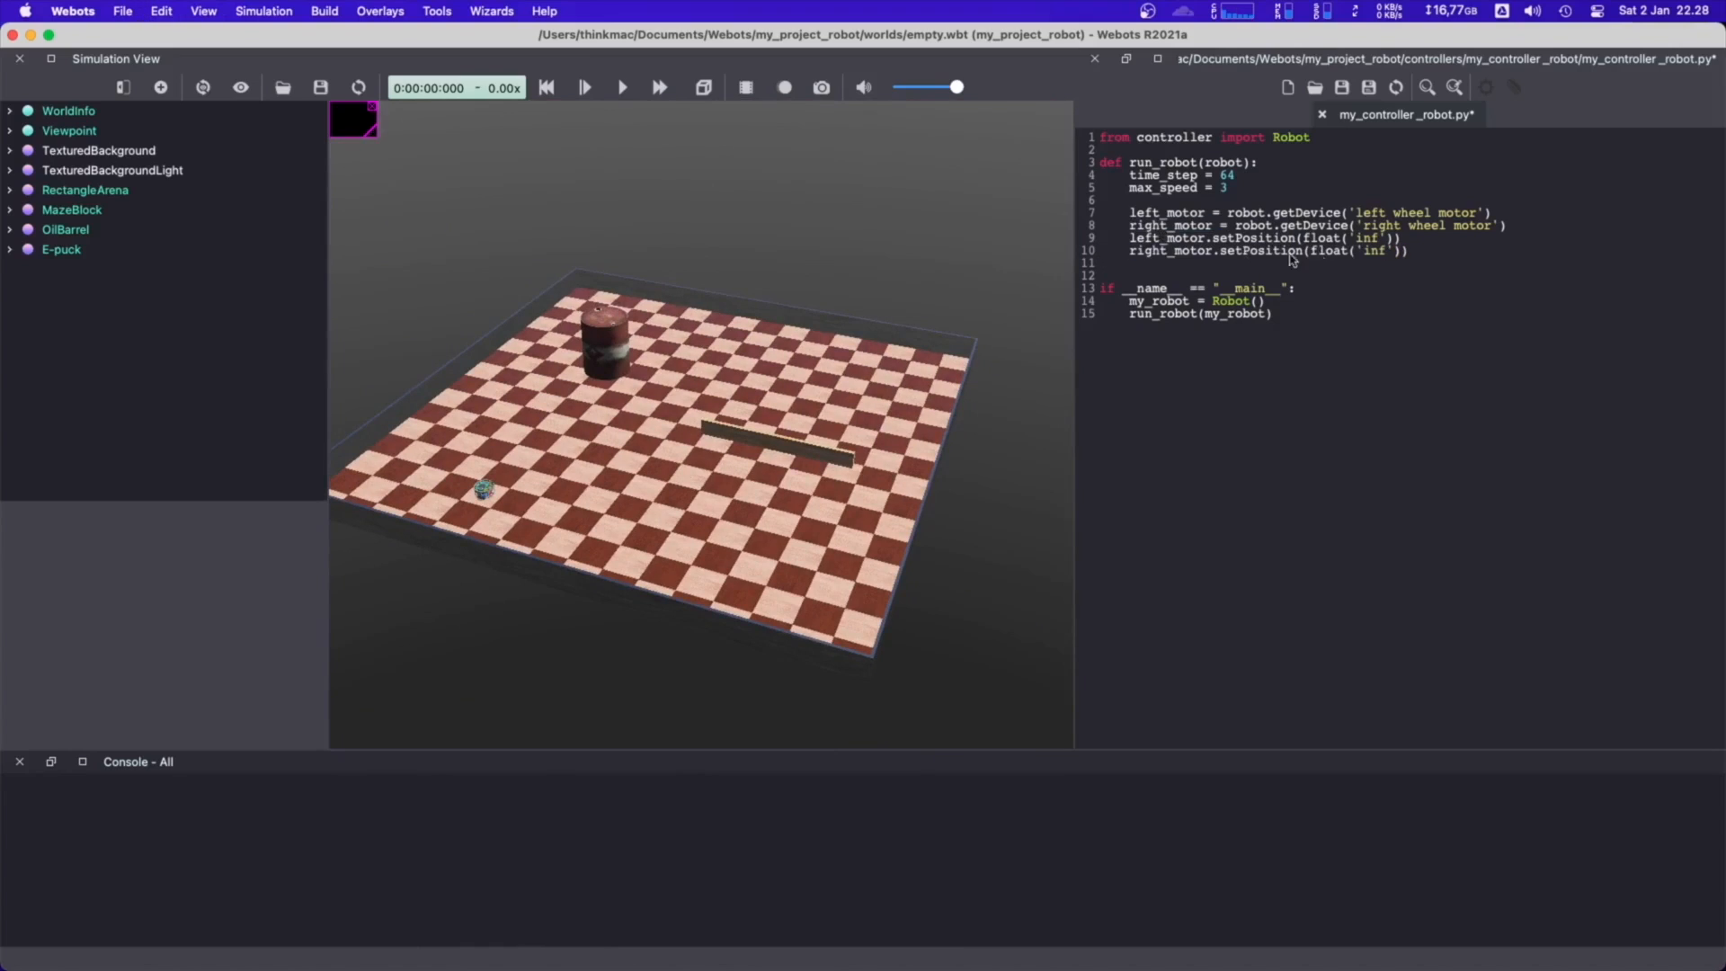
Below the setPosition lines, add left_motor.setVelocity(0.0)
left_click(1434, 256)
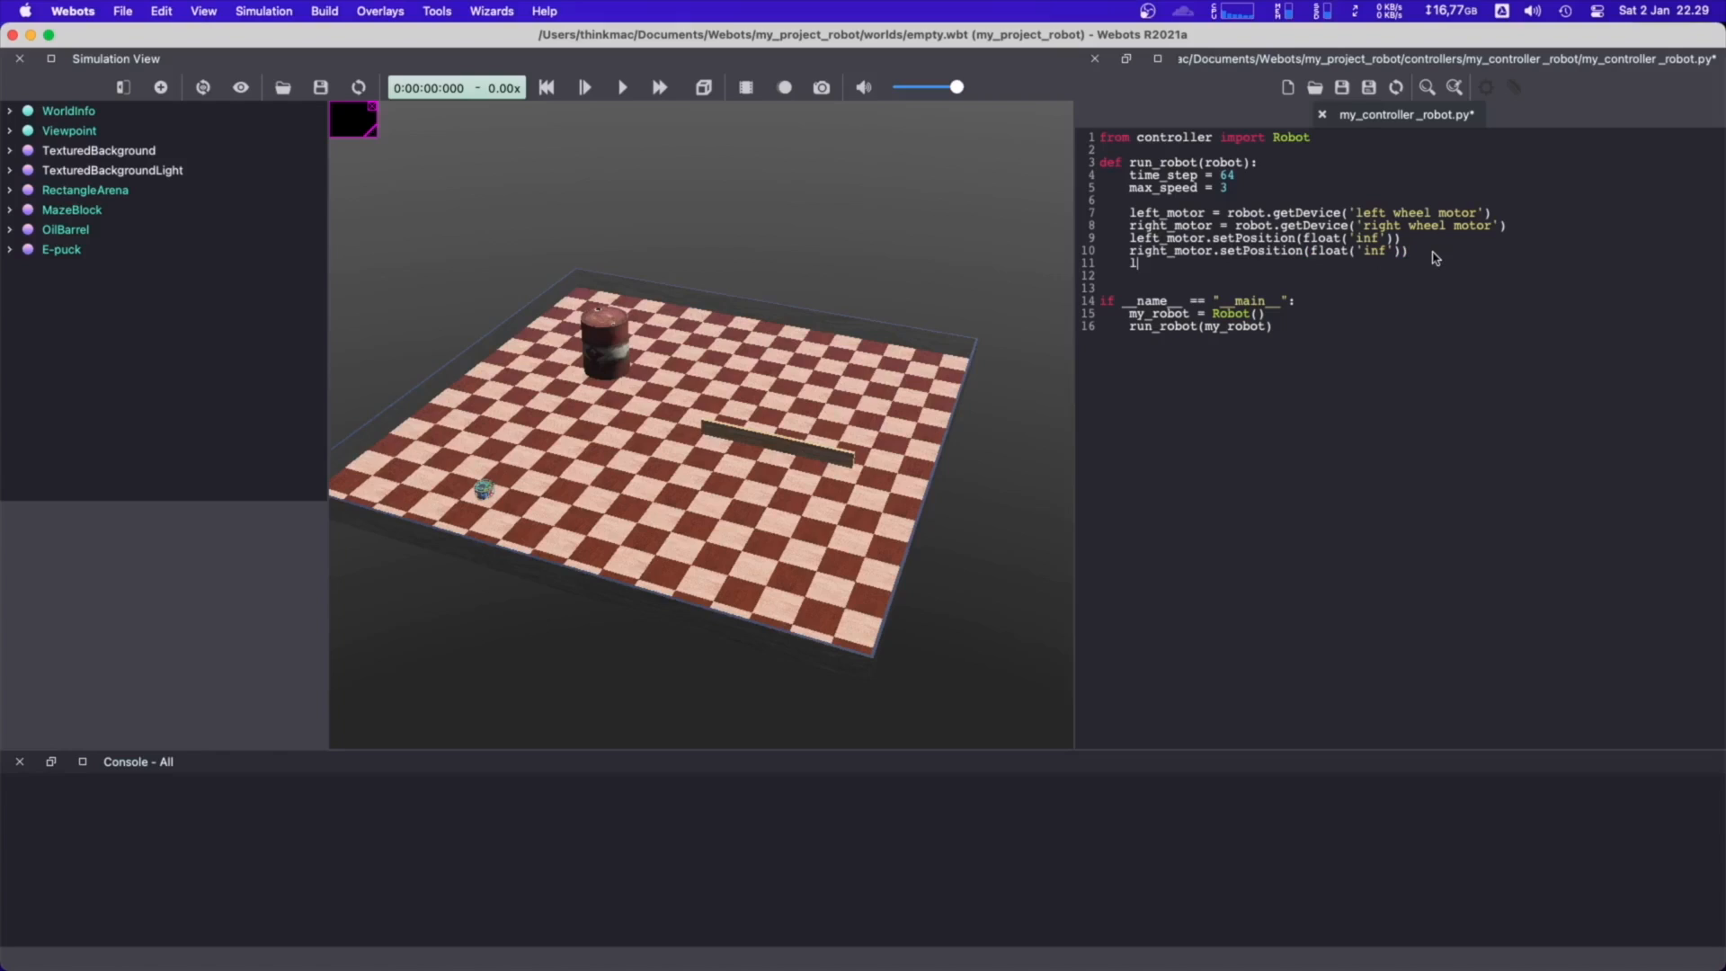
type("eft_motor.setVelocity")
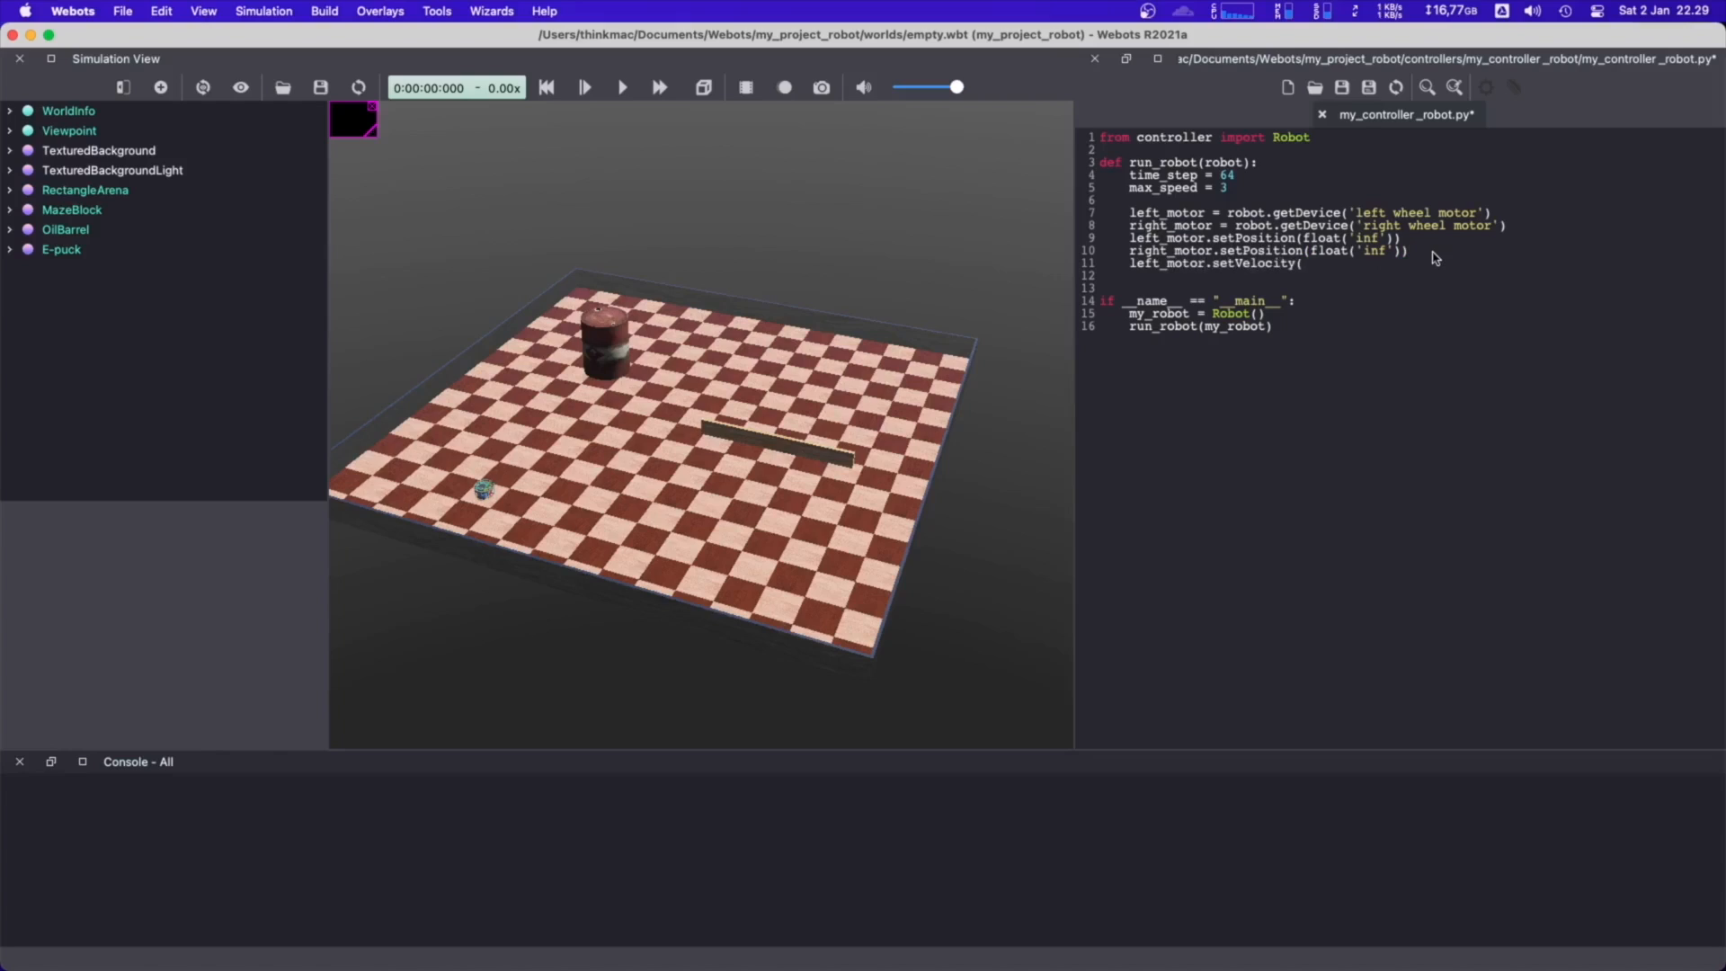
type("(0.0)")
Duplicate the setVelocity line below itself and change the copy to right_motor.setVelocity(0.0)
key("super+shift+Left")
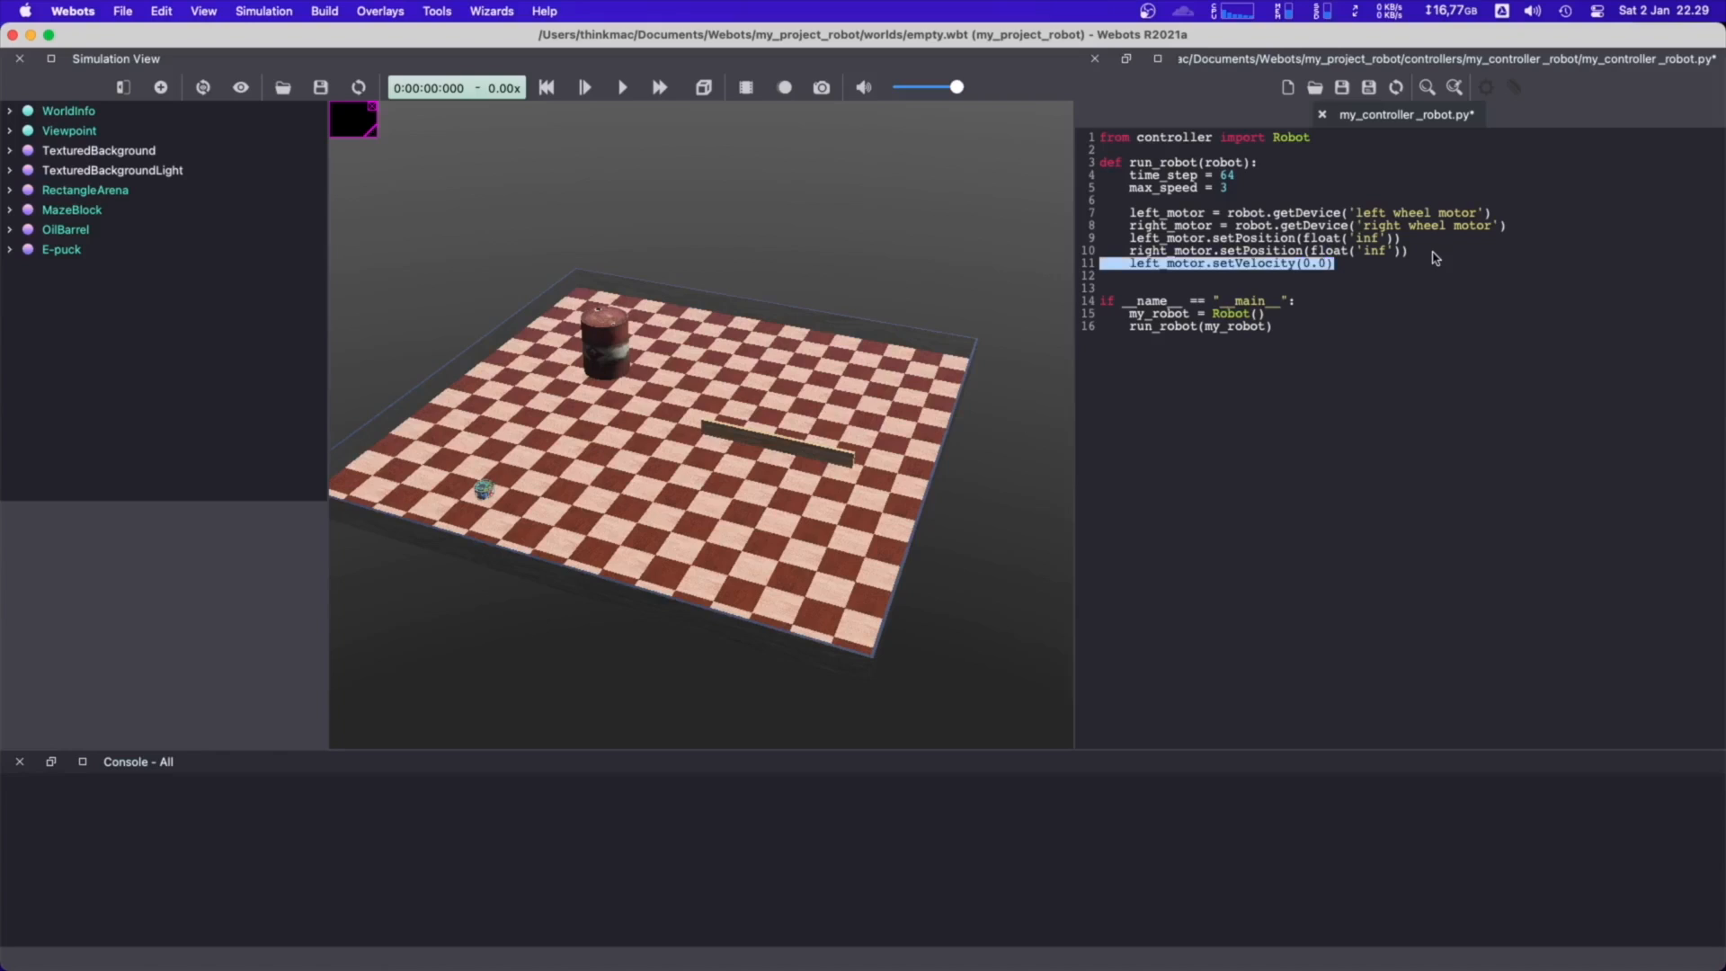
key("Right")
key("Return")
key("super+shift+Left")
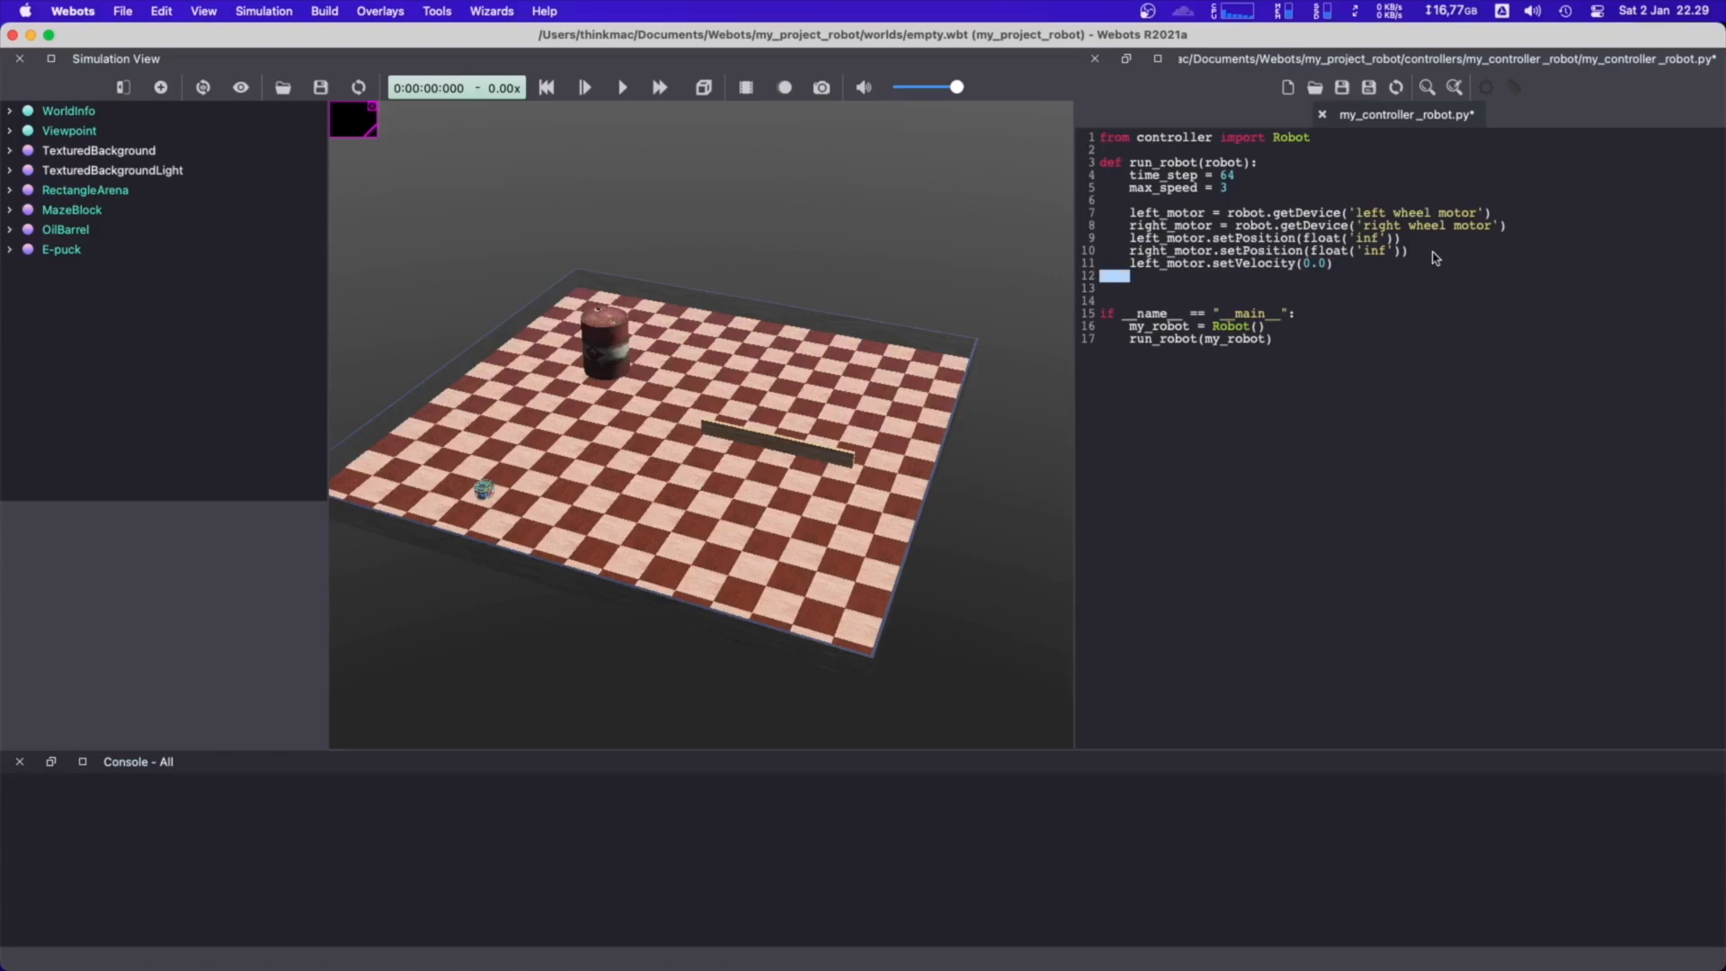
type("right_motor")
triple_click(1172, 264)
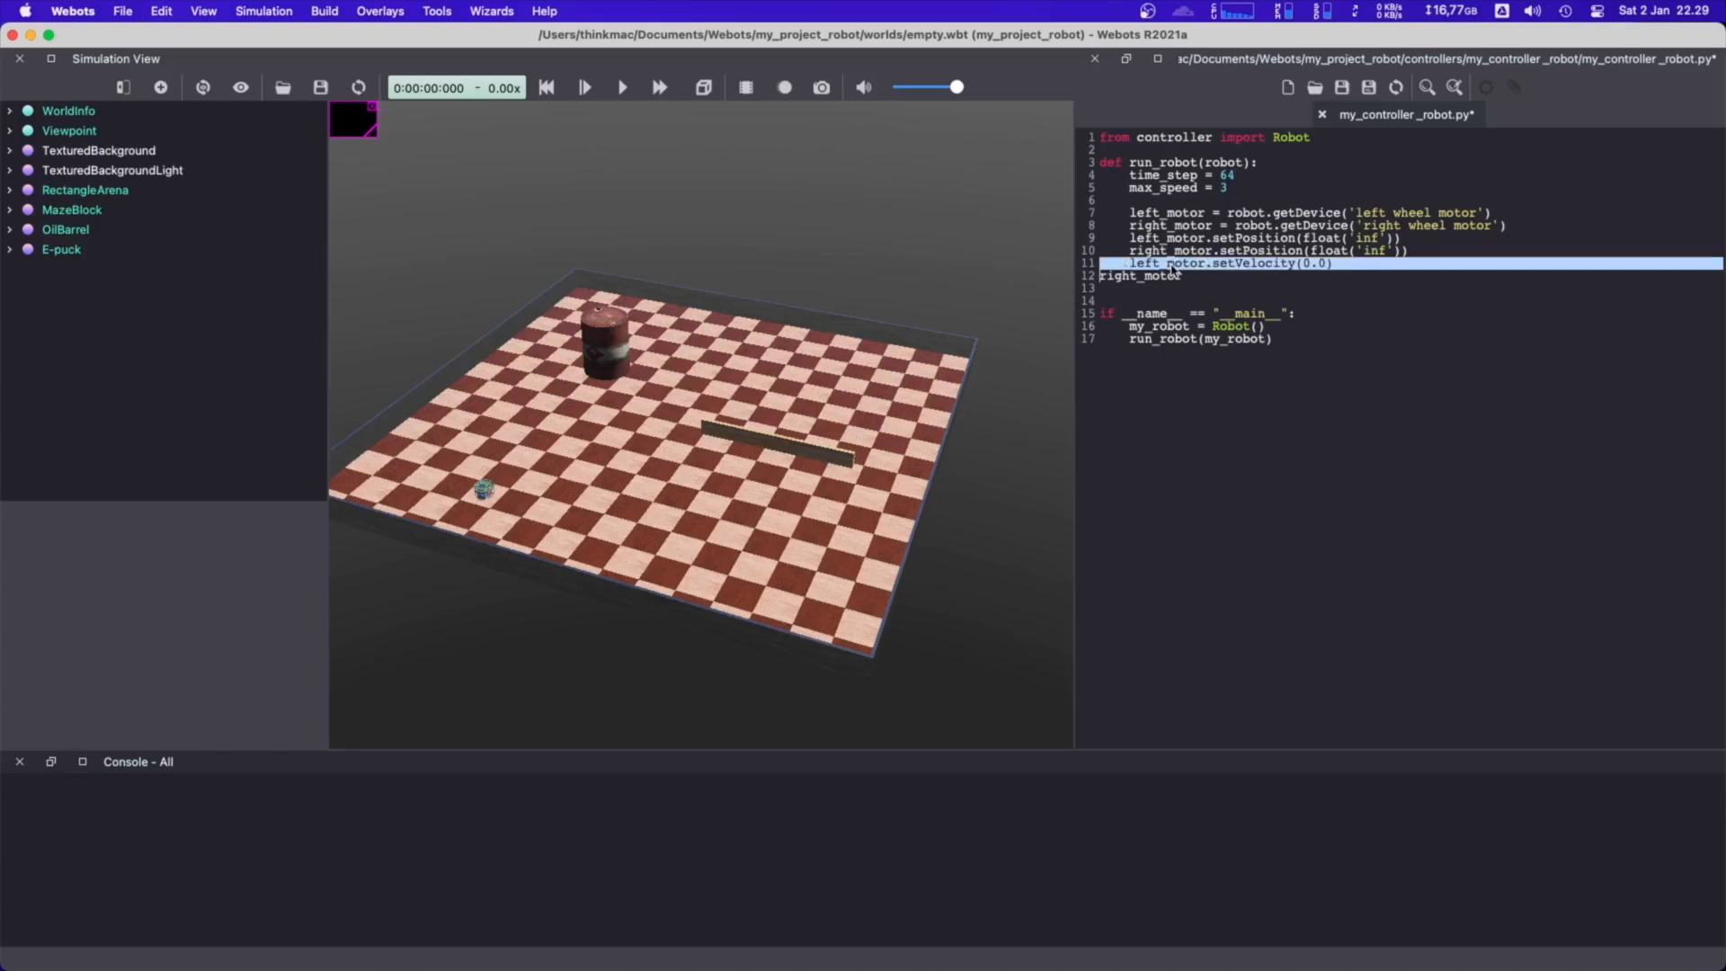
key("super+c")
triple_click(1169, 276)
key("super+v")
double_click(1162, 253)
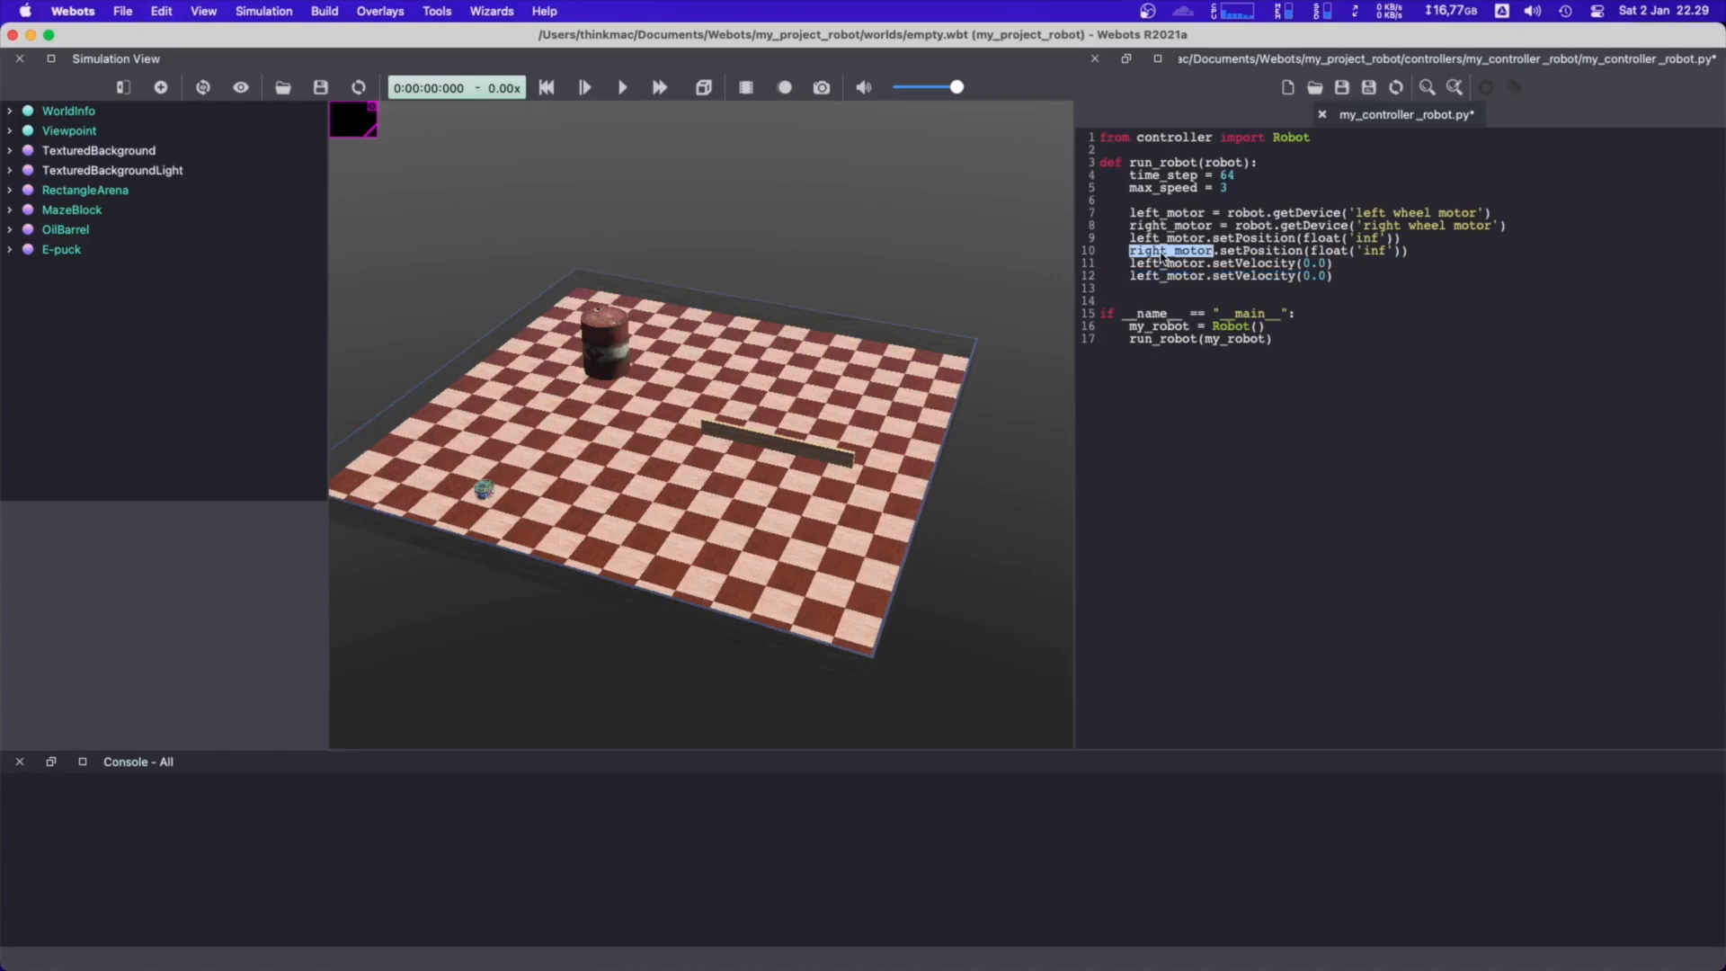
key("super+c")
double_click(1162, 276)
key("super+v")
After a blank line below the velocity settings, add the loop header while robot.step(time_step) != -1:
left_click(1383, 280)
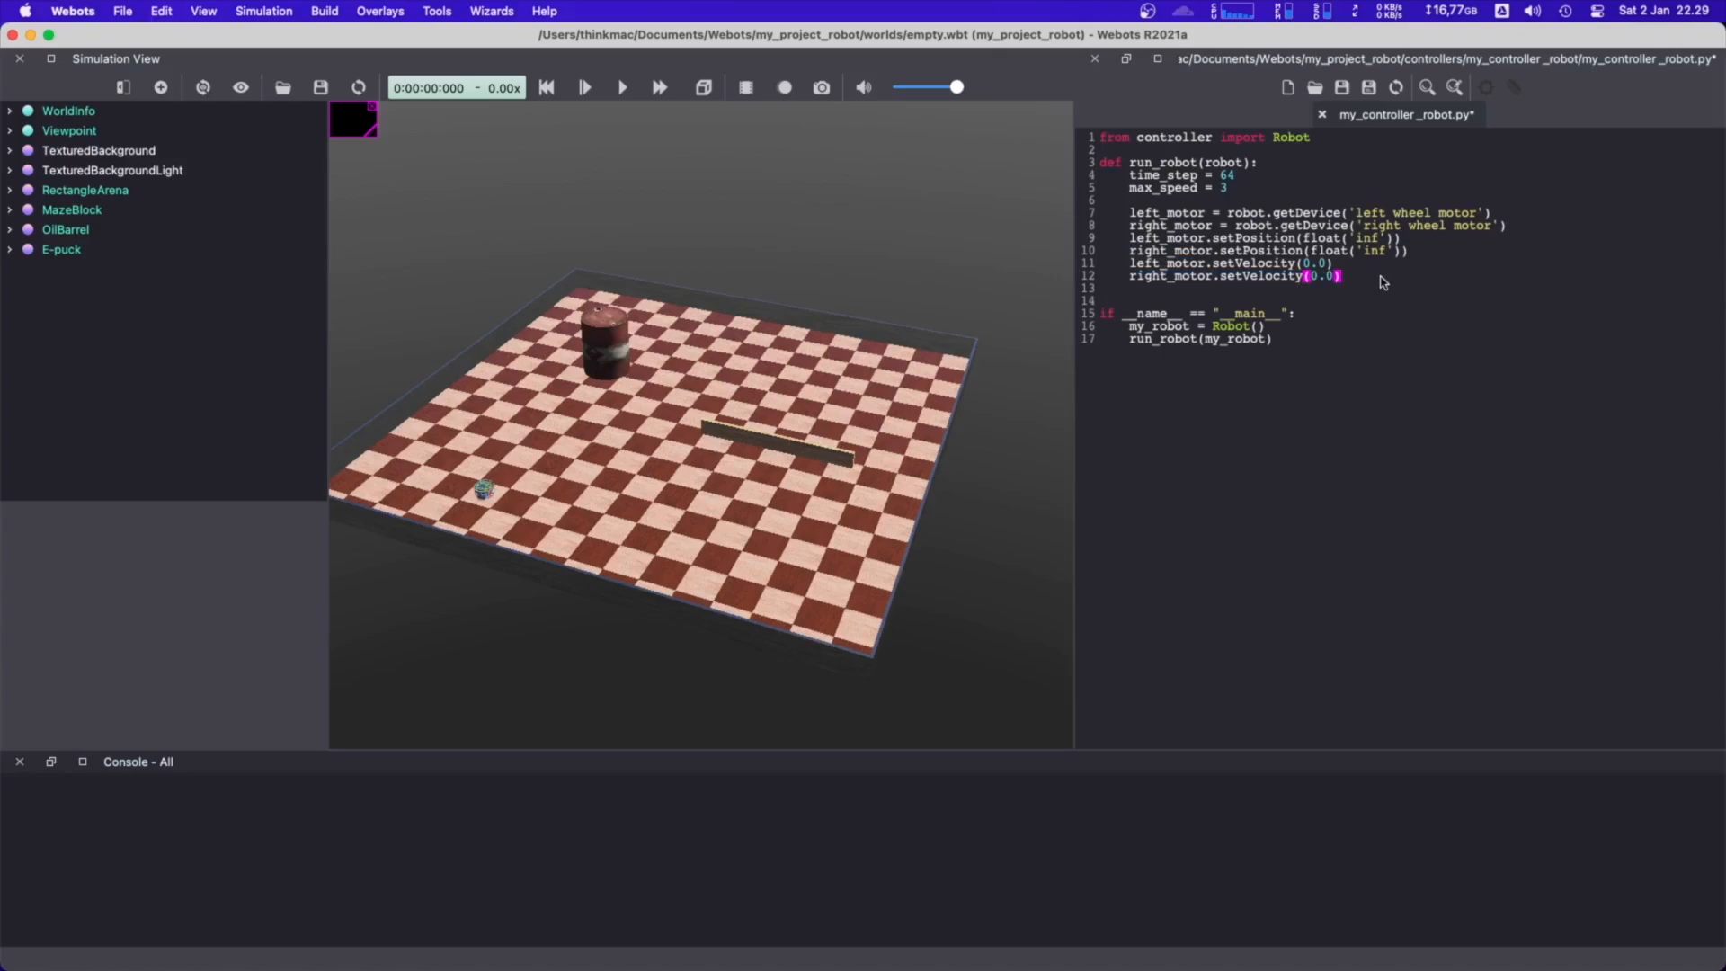
key("Return")
key("Return")
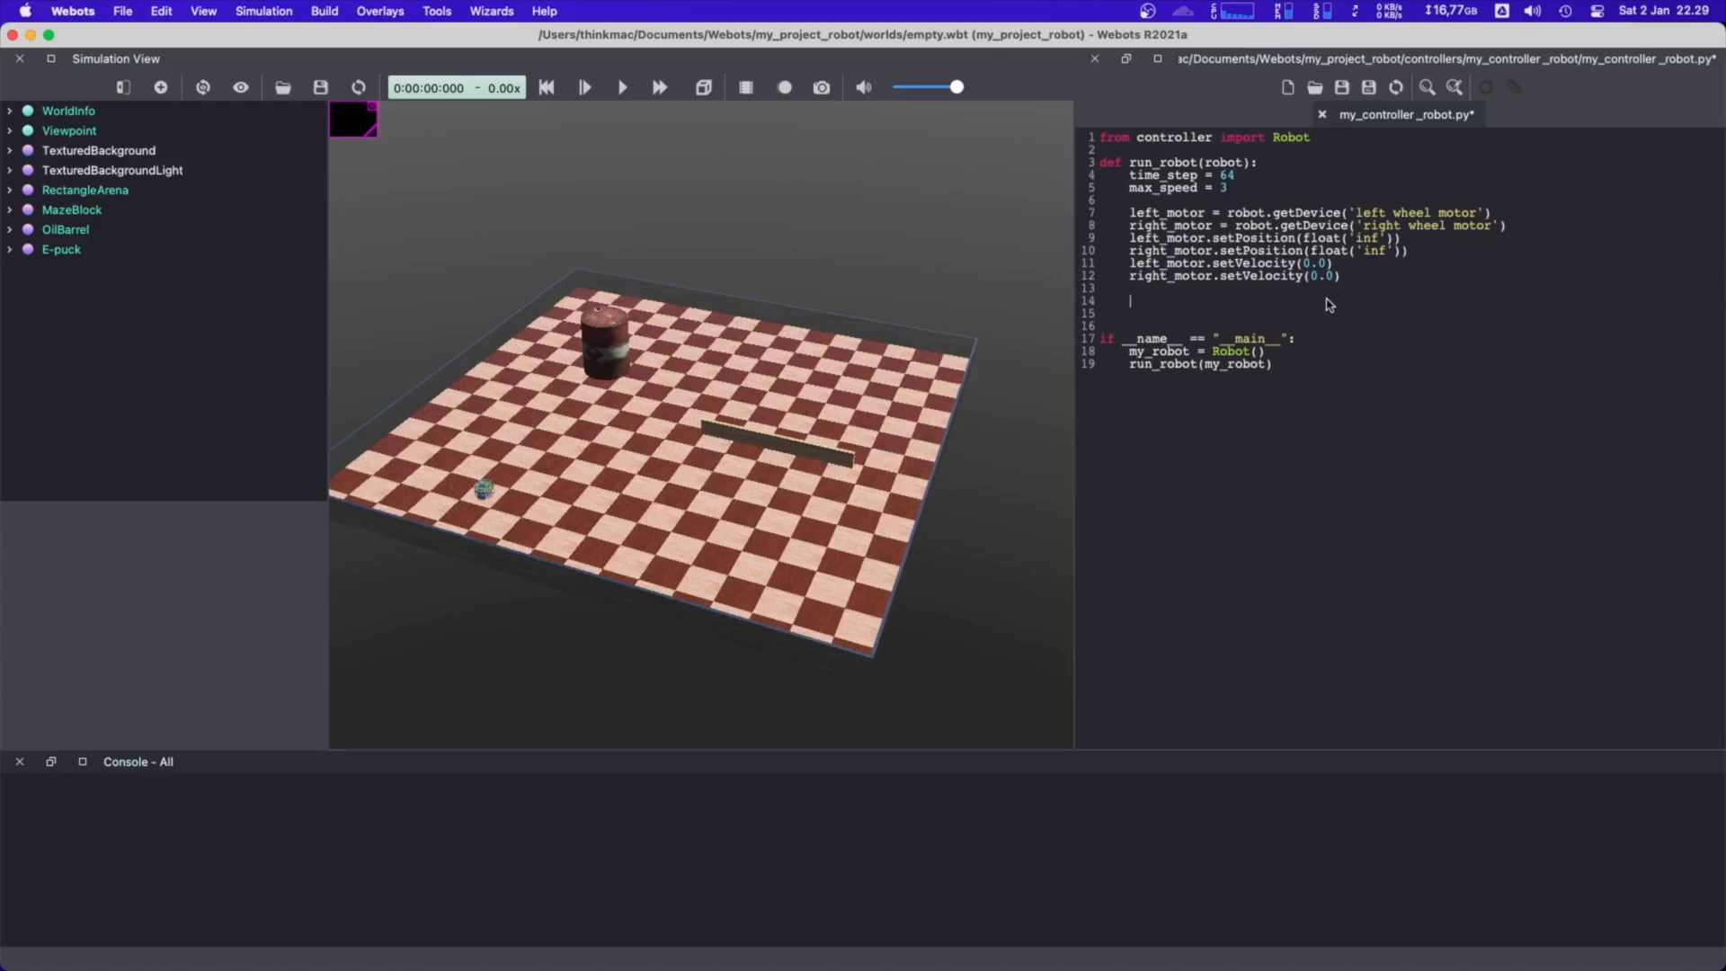
type("while")
type(" robot.")
type("step(")
type("time")
key("BackSpace")
type("ime_ste")
key("BackSpace")
type("tep) != -12")
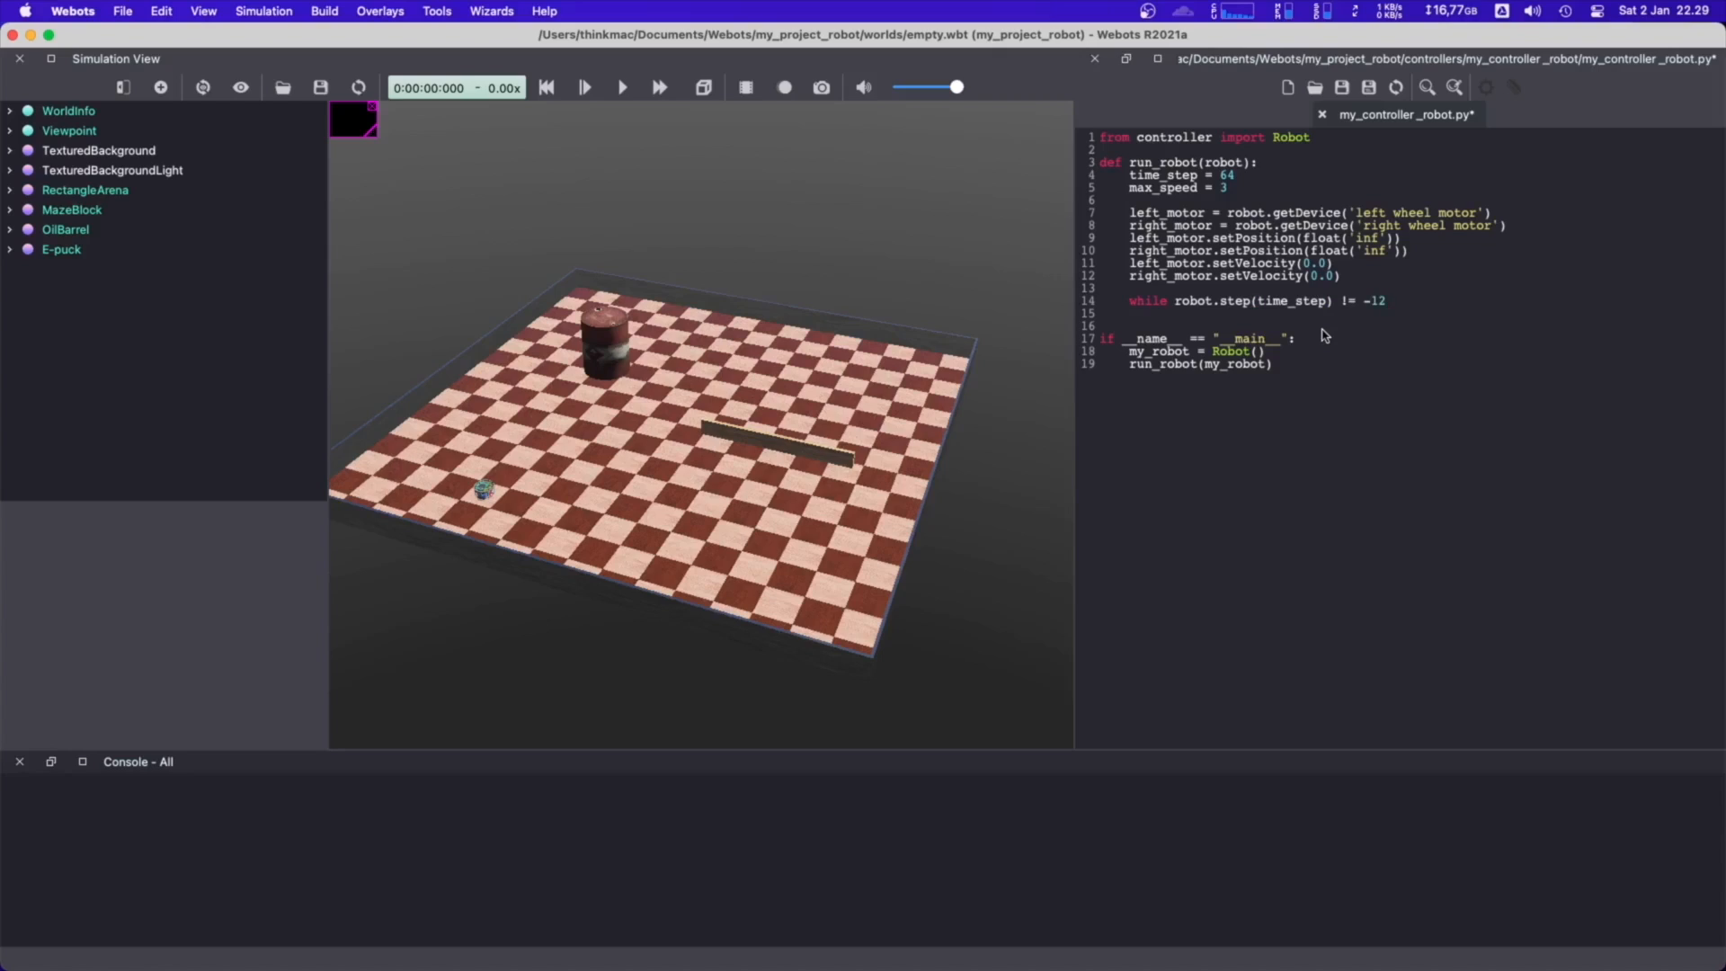
type(":")
Inside the while loop, add the lines left_speed = max_speed and right_speed = max_speed
key("Return")
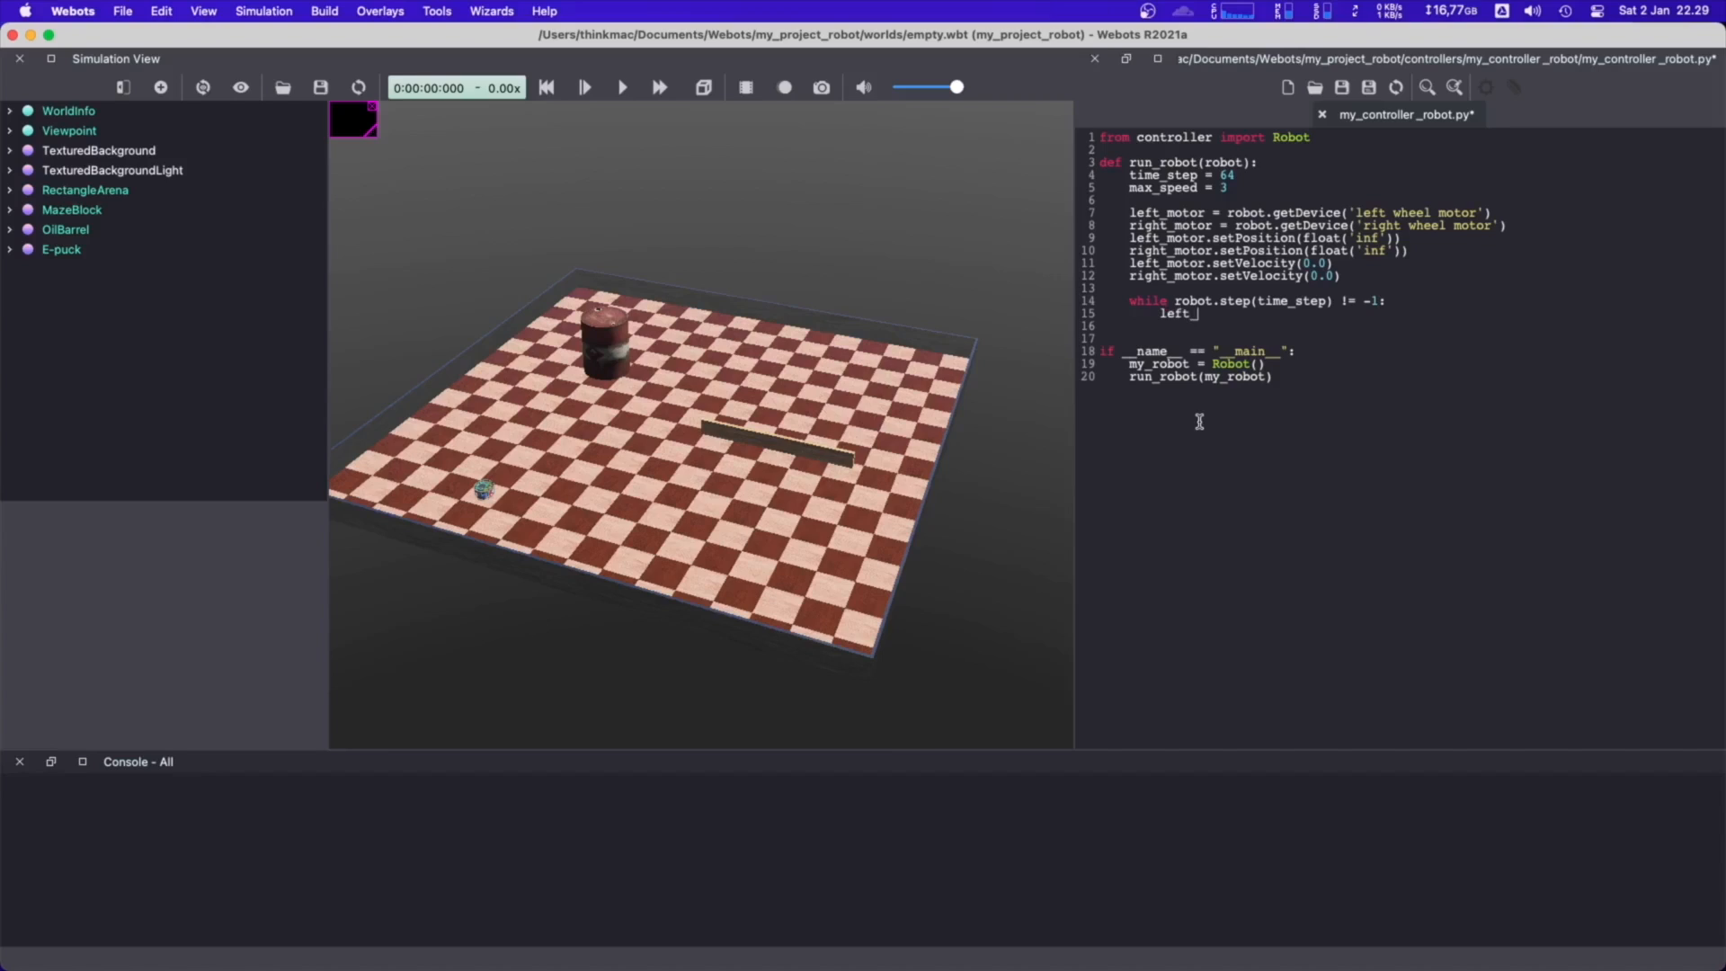
type("speed = max_speed")
key("Return")
type("r")
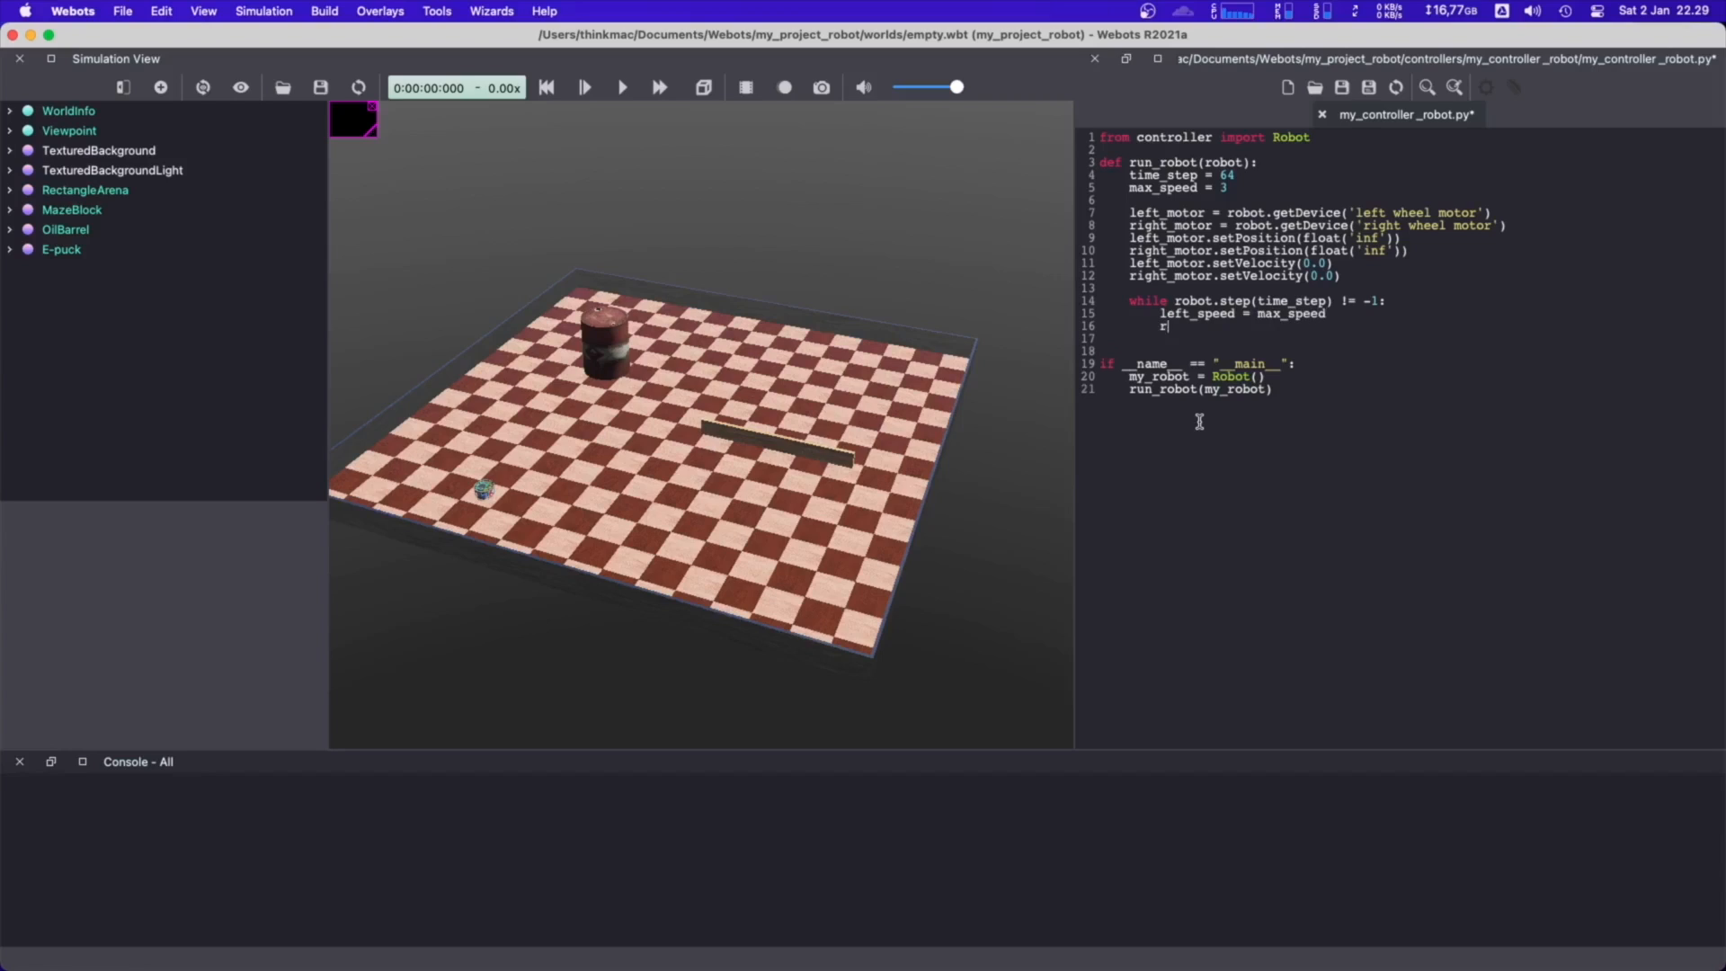
type("ight_speed = max_speed")
Leave a blank line in the loop and add left_motor.setVelocity(left_speed) under it
key("Return")
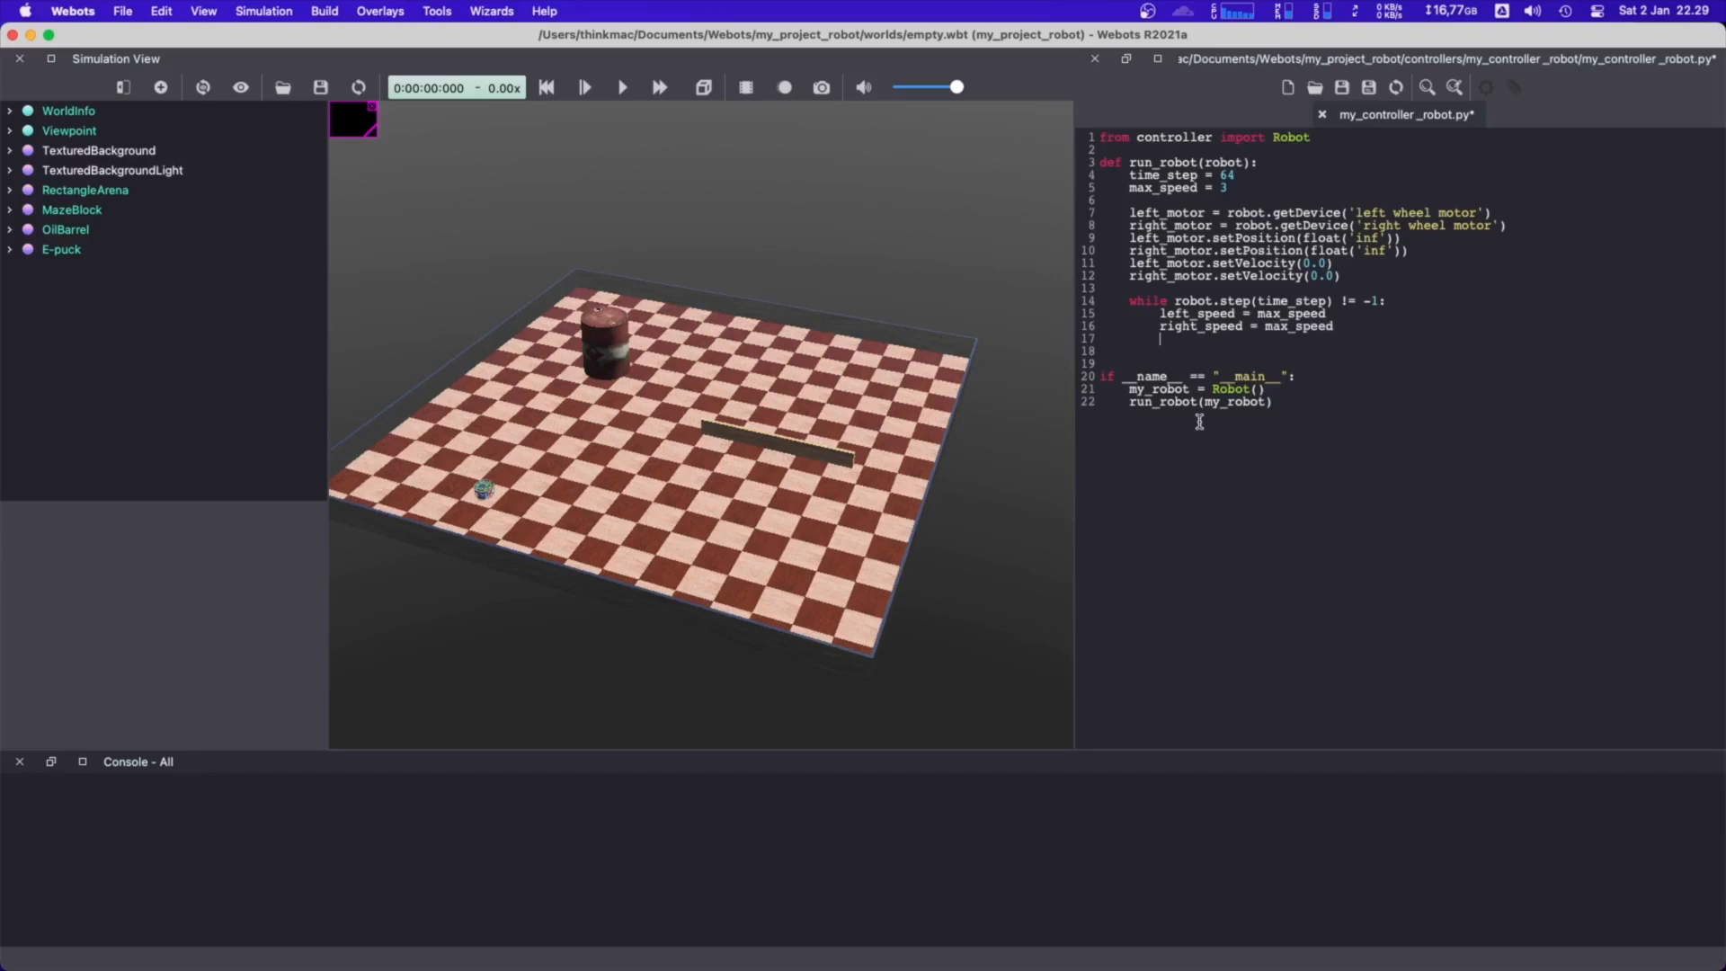
key("Return")
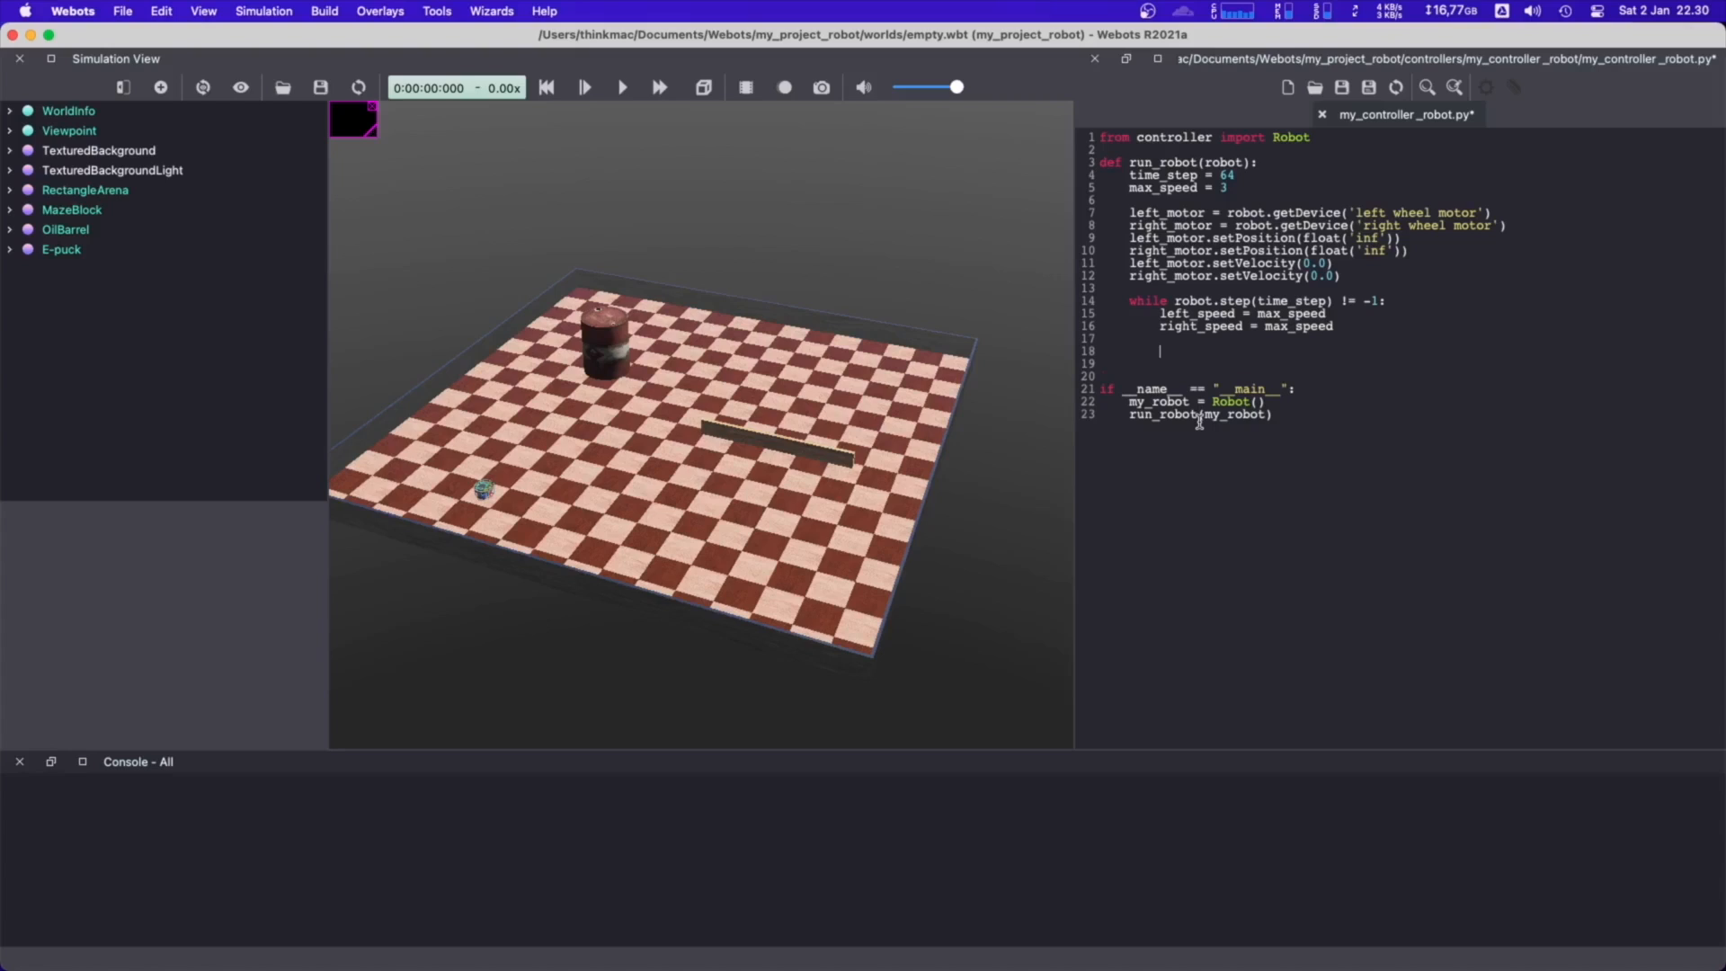
type("left_motor.setVelocity(left")
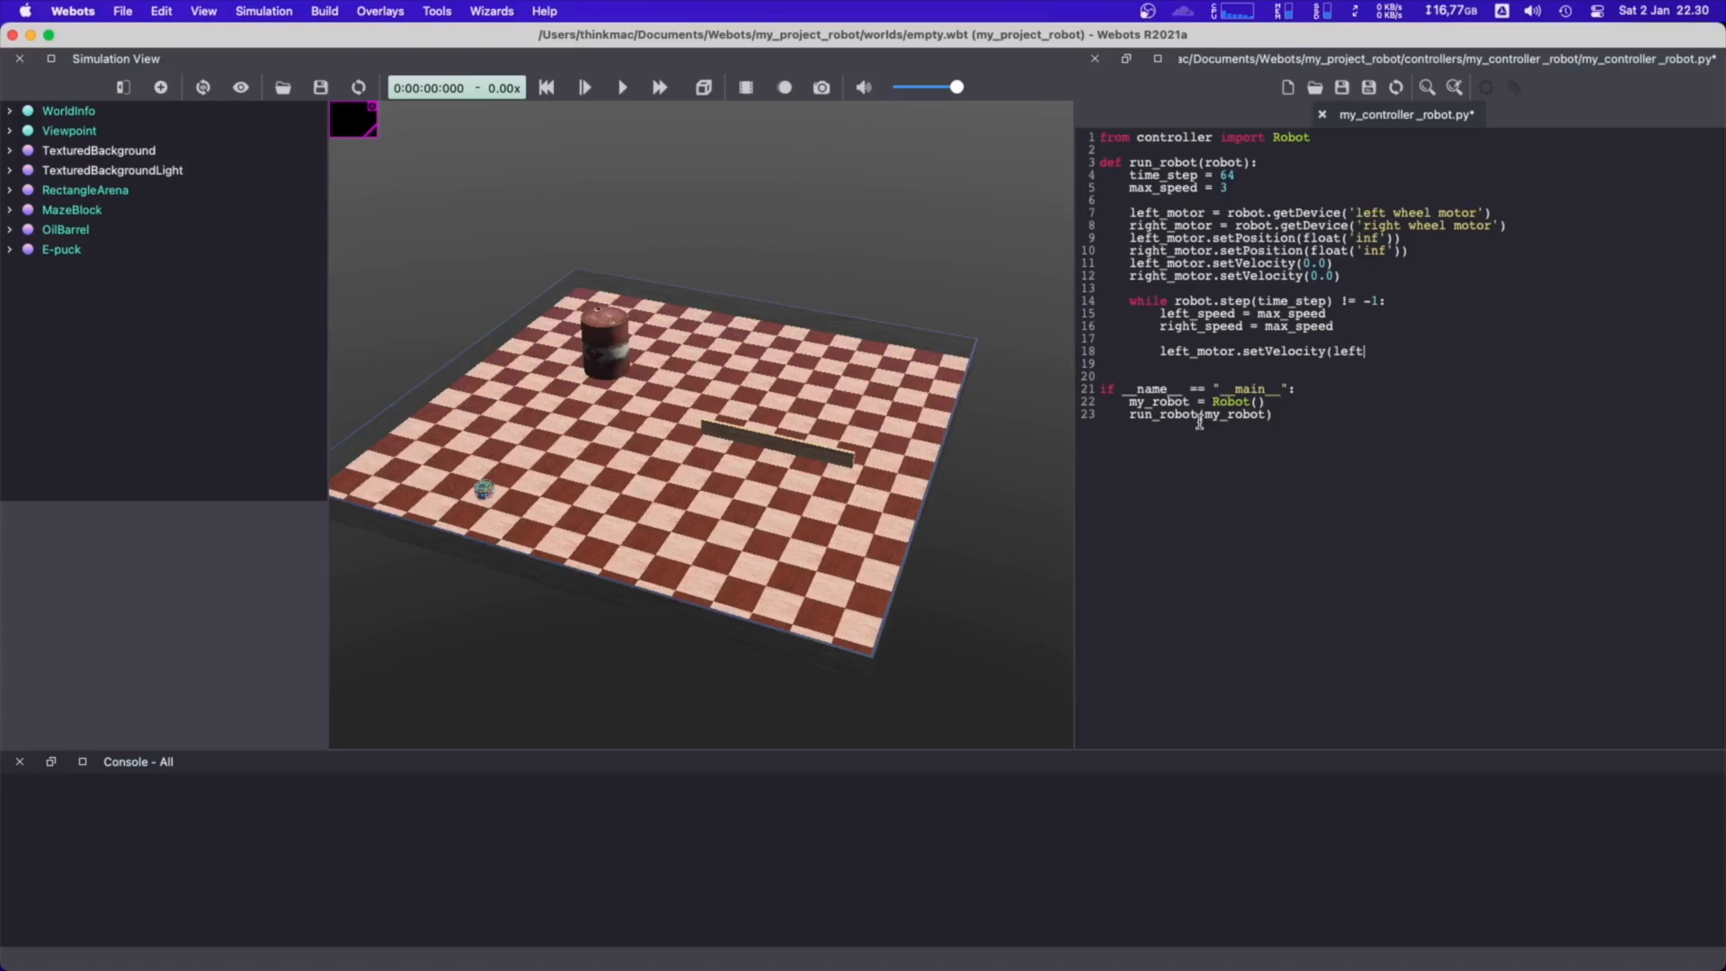
type("_speed)")
Duplicate the line left_motor.setVelocity(left_speed) directly below itself inside the while loop
key("shift+super+Left")
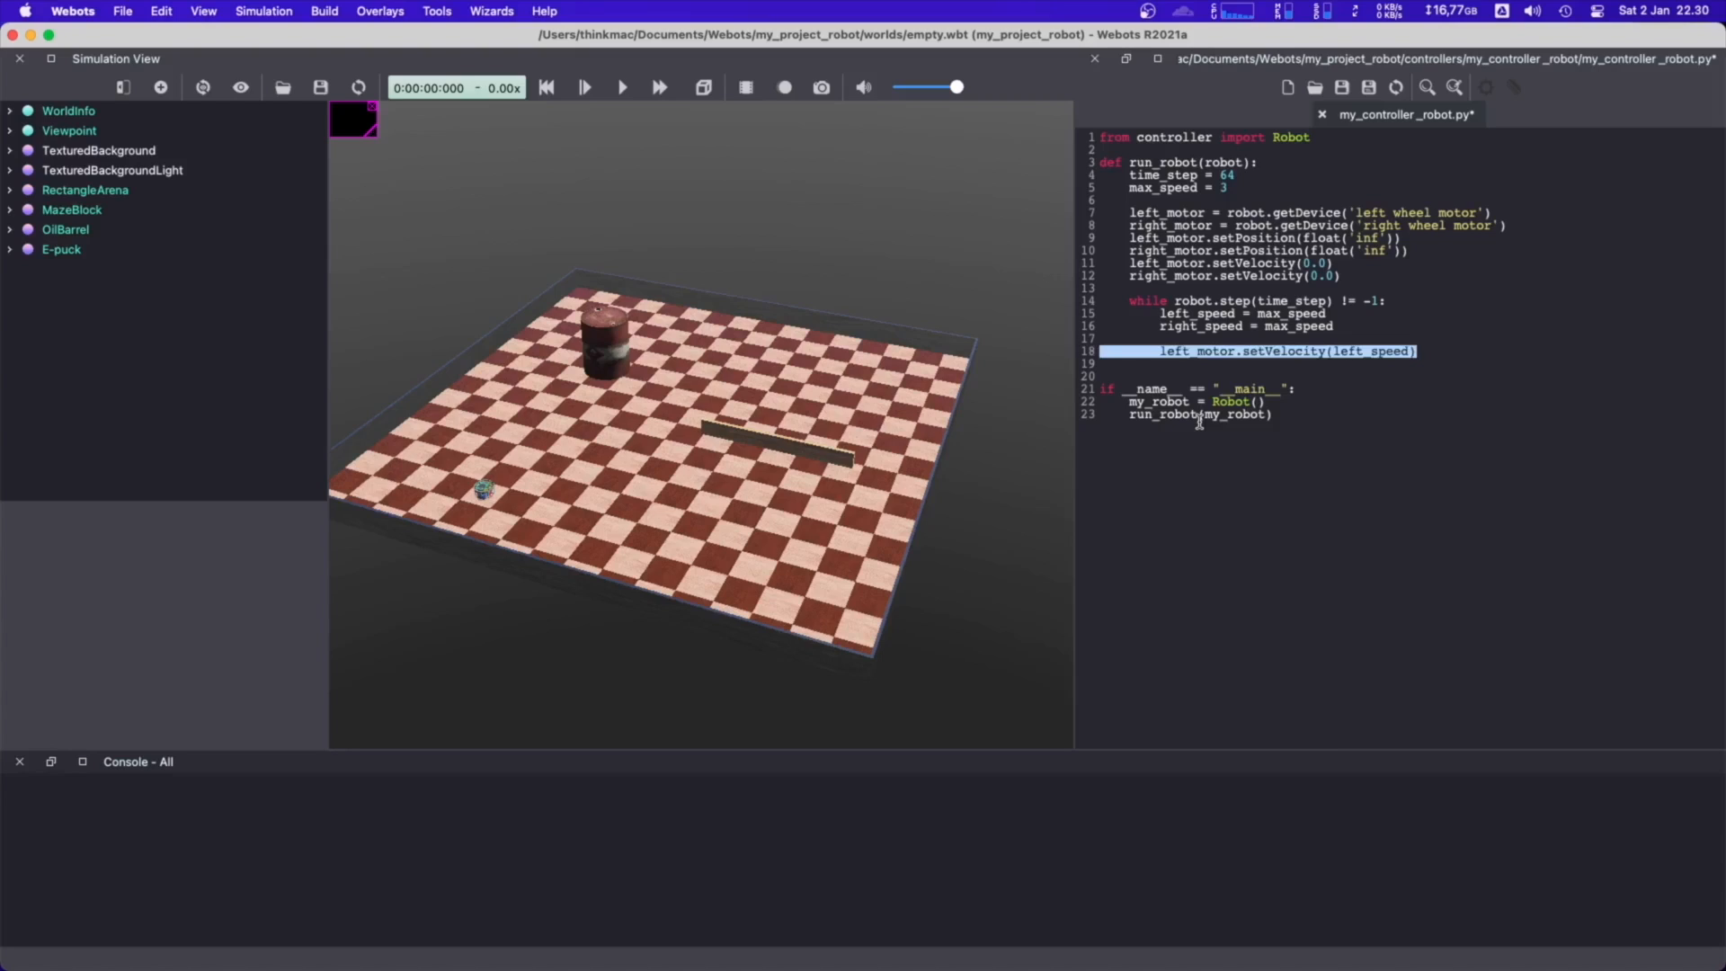
key("super+Right")
key("Return")
key("shift+super+Left")
key("super+v")
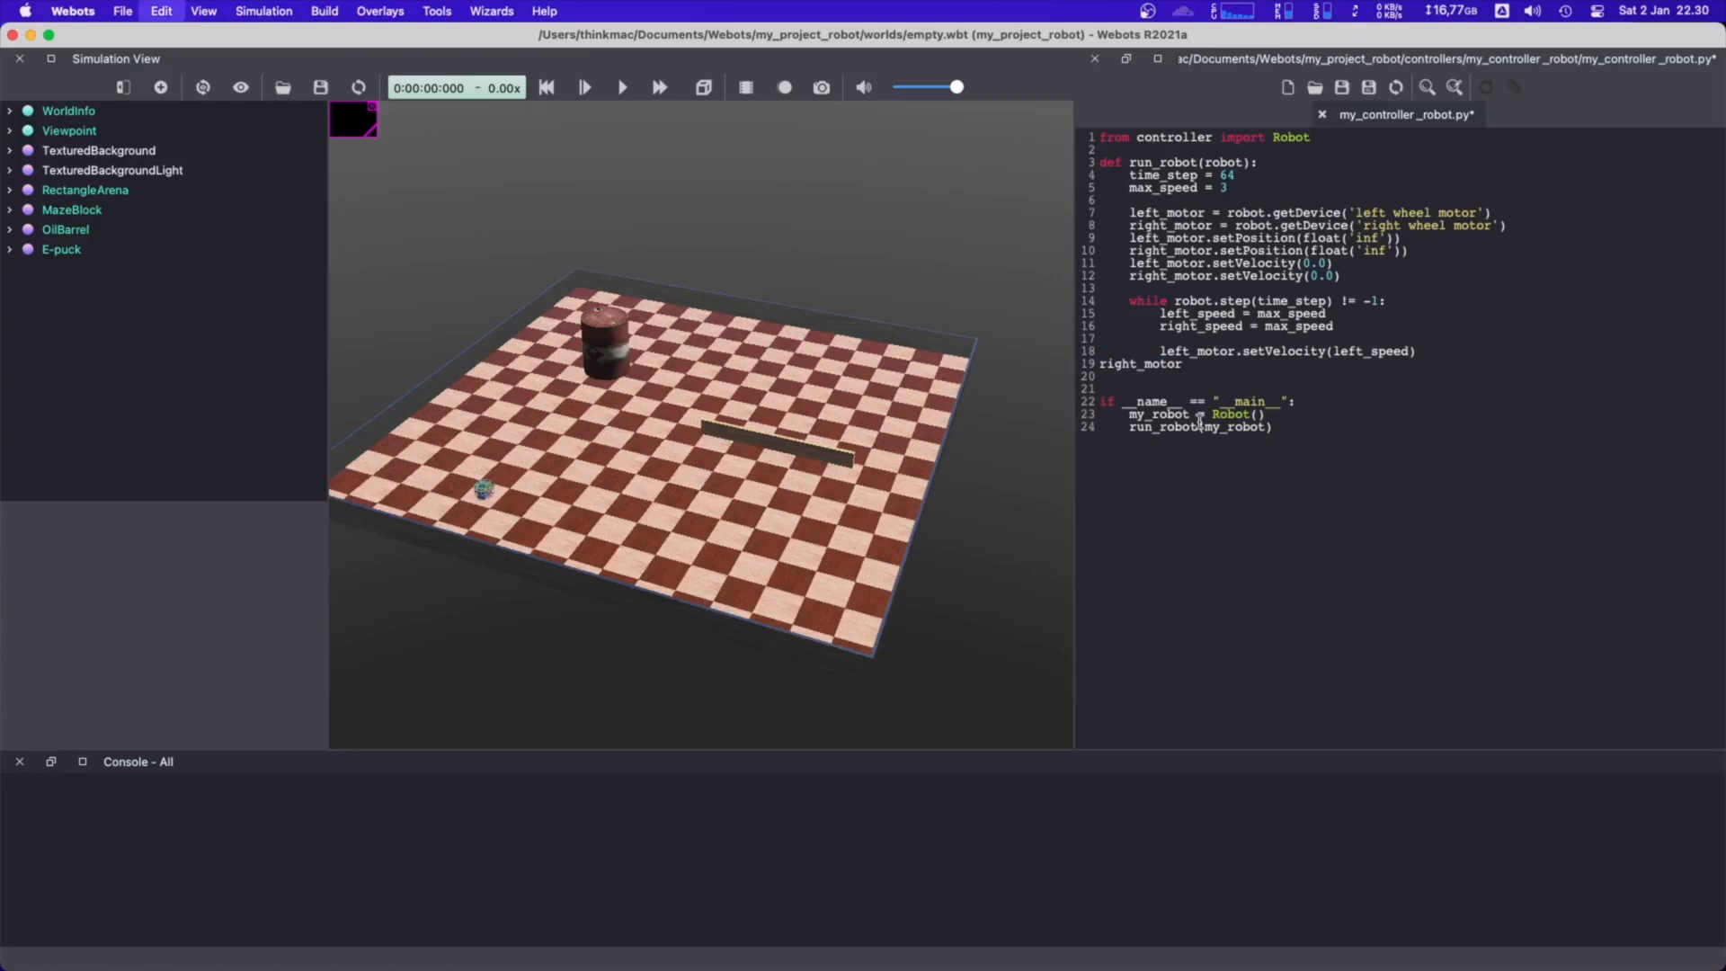
double_click(1212, 356)
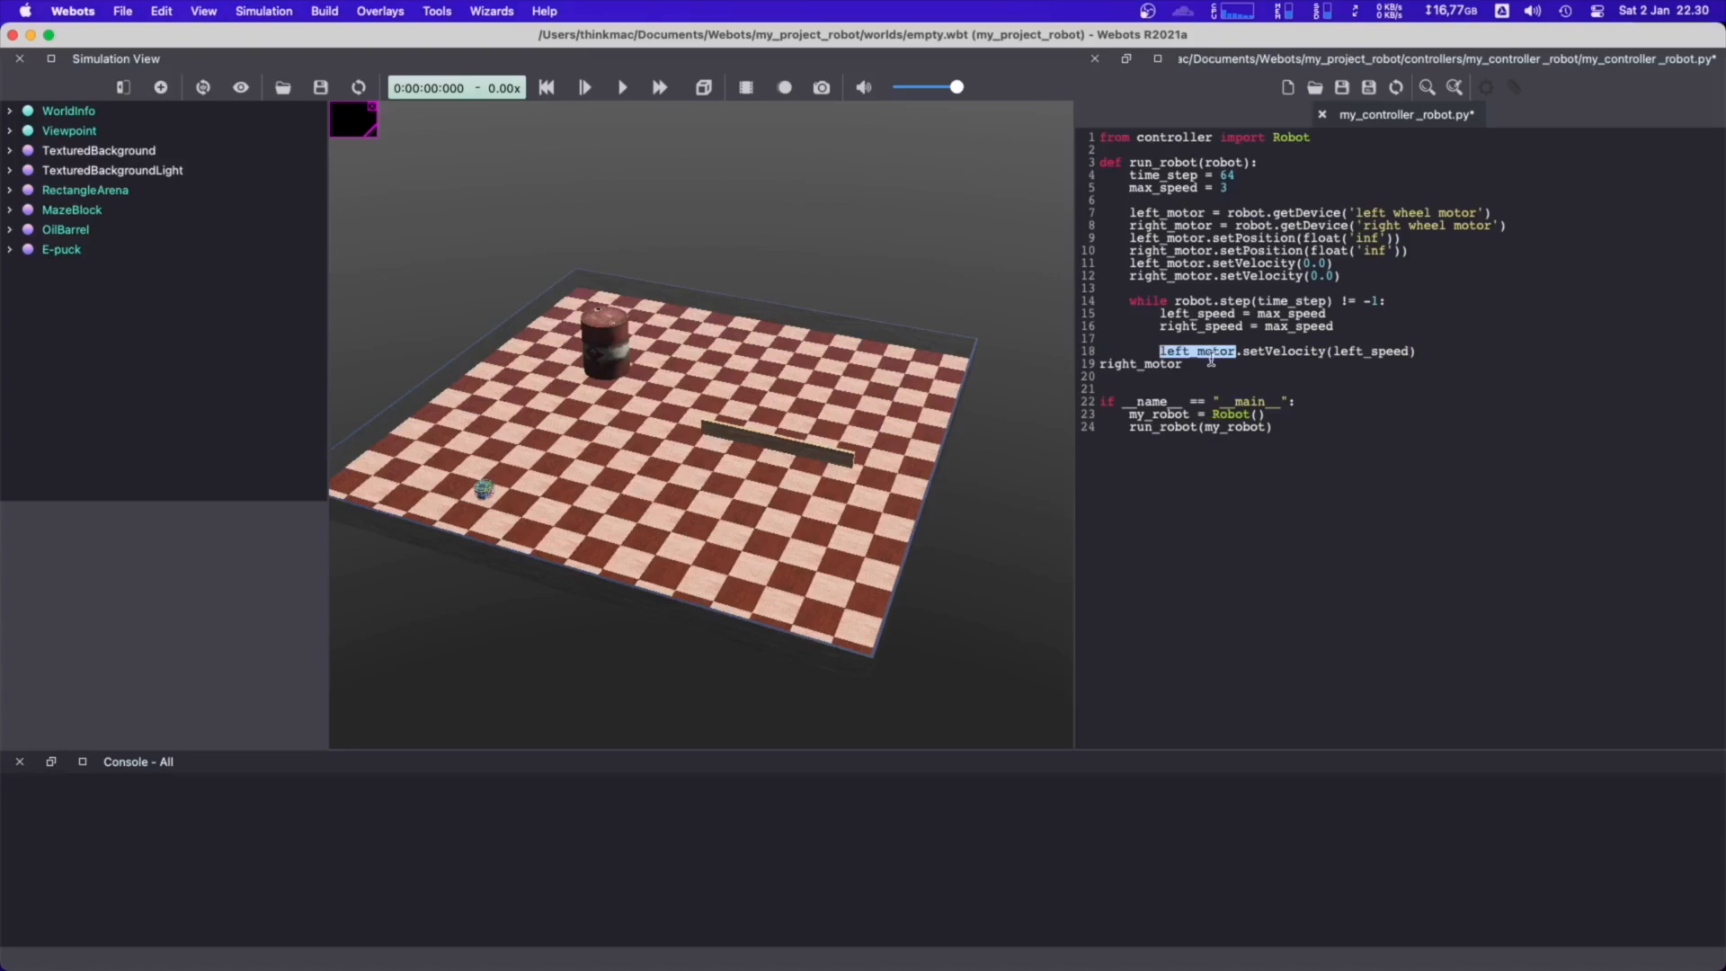
triple_click(1209, 351)
key("super+c")
left_click(1151, 364)
triple_click(1152, 364)
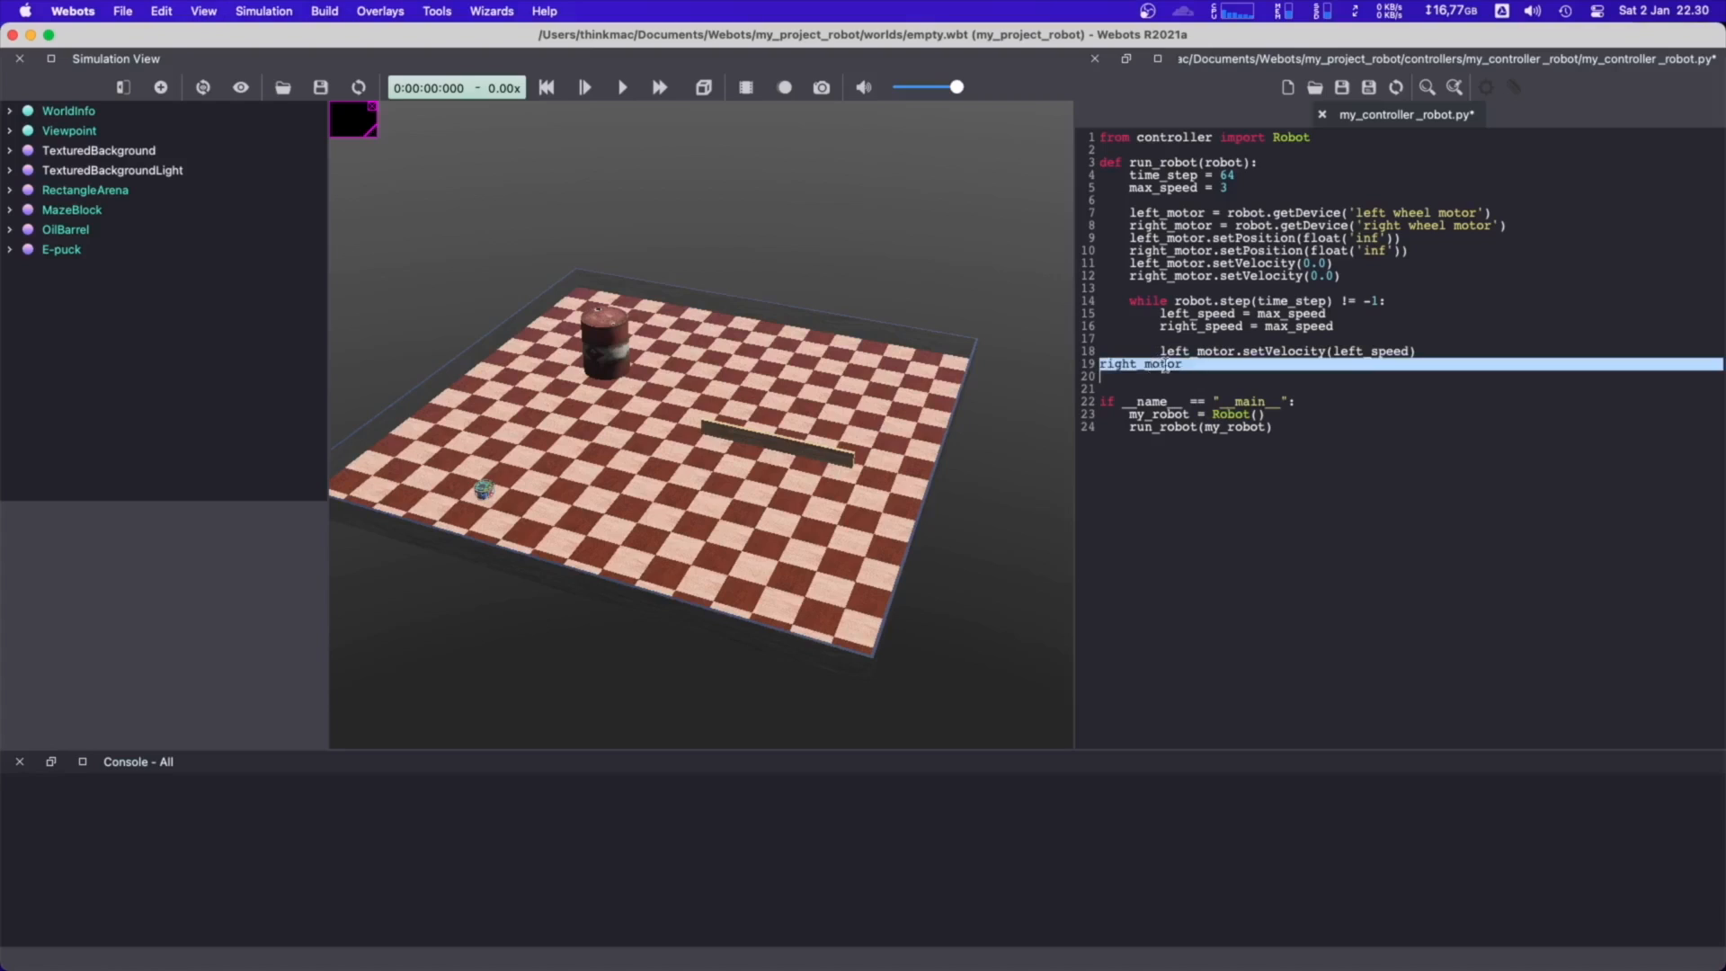
key("super+v")
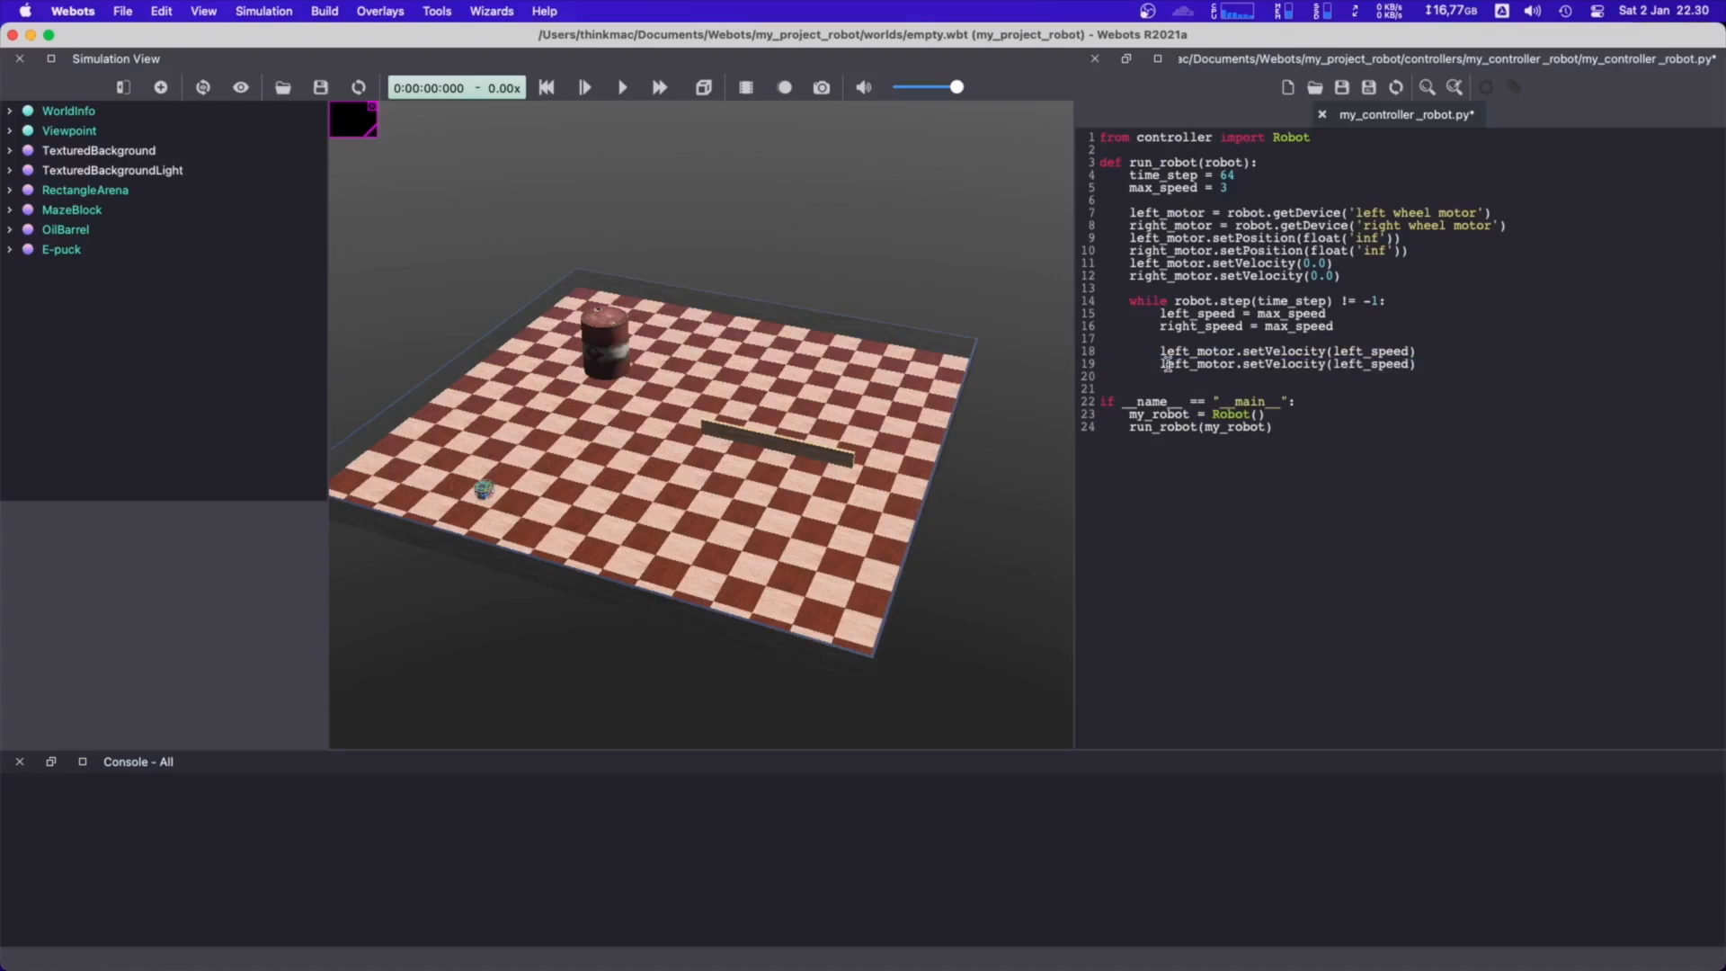
Change the duplicated loop line to right_motor.setVelocity(right_speed) and save the controller file
double_click(1142, 225)
key("super+c")
left_click(1191, 362)
double_click(1191, 362)
key("super+v")
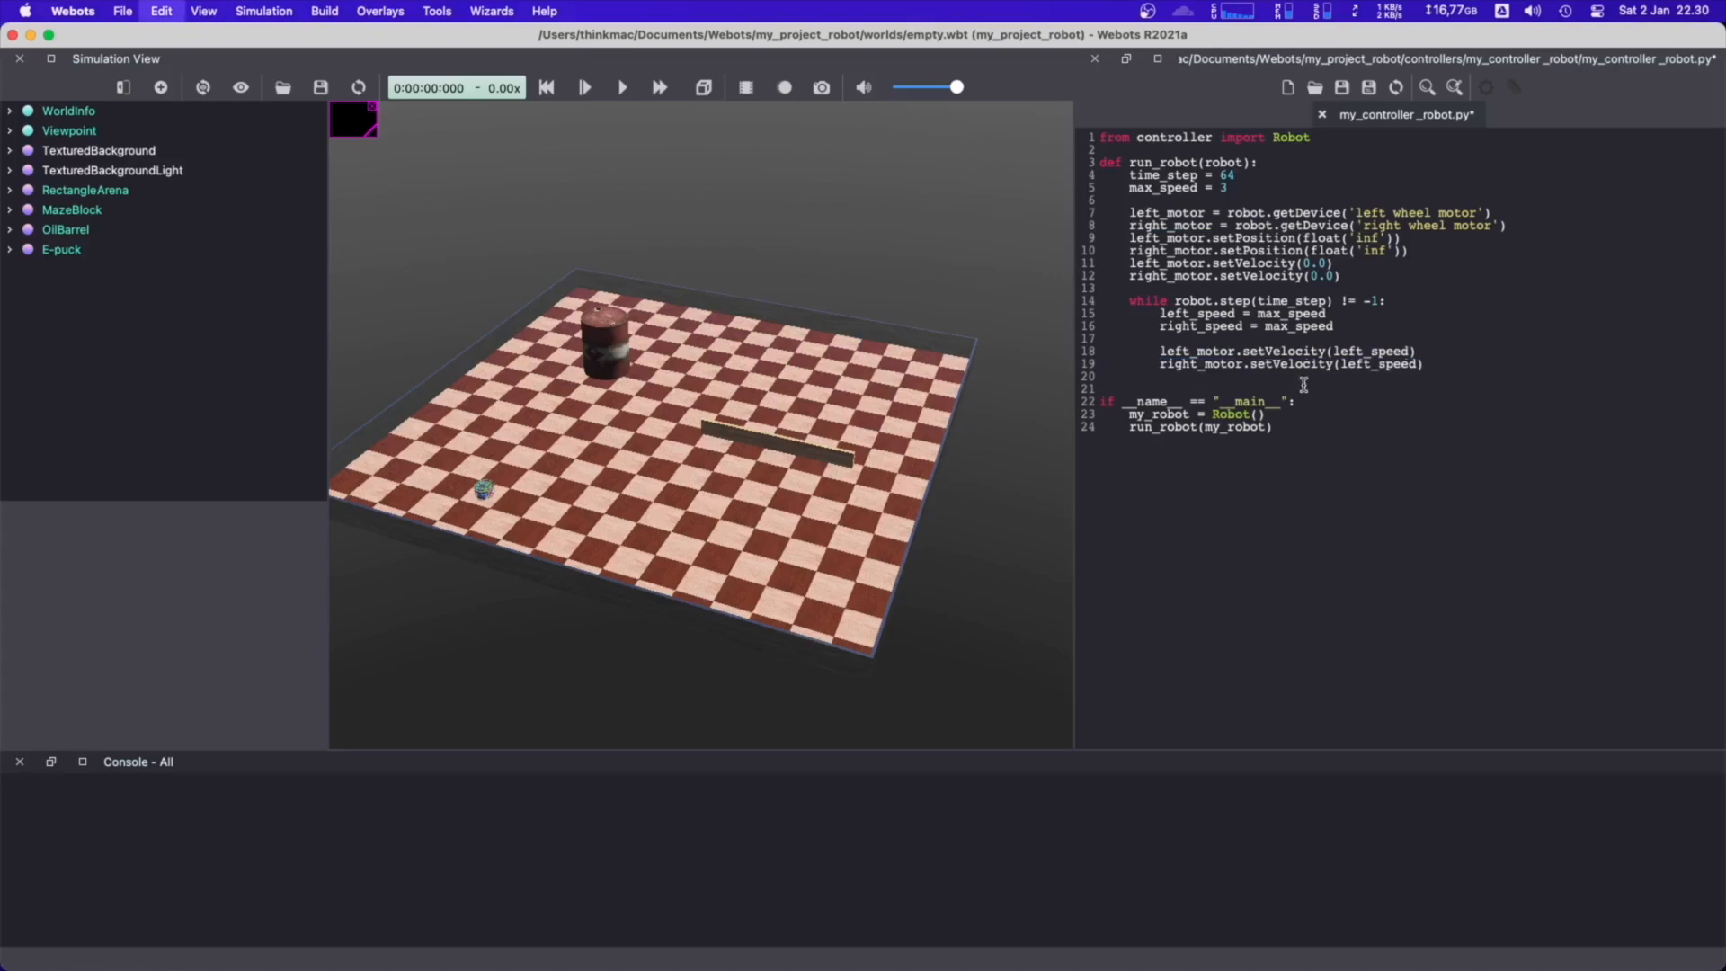
double_click(1222, 326)
key("super+c")
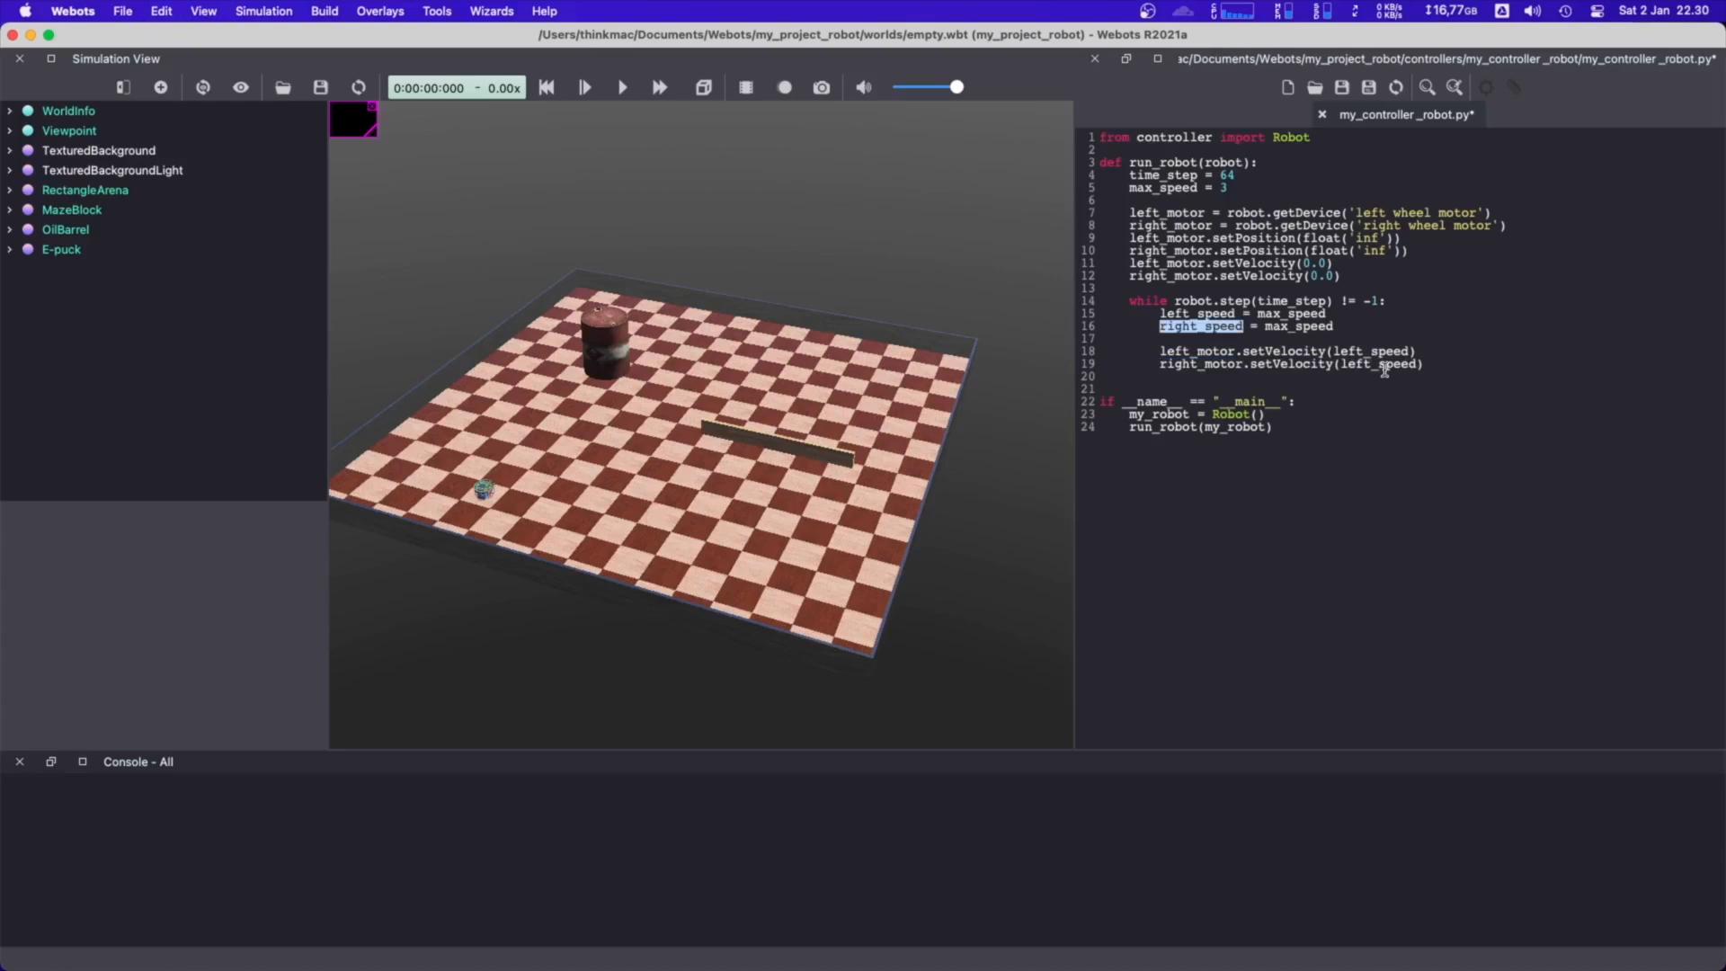
double_click(1385, 365)
key("super+v")
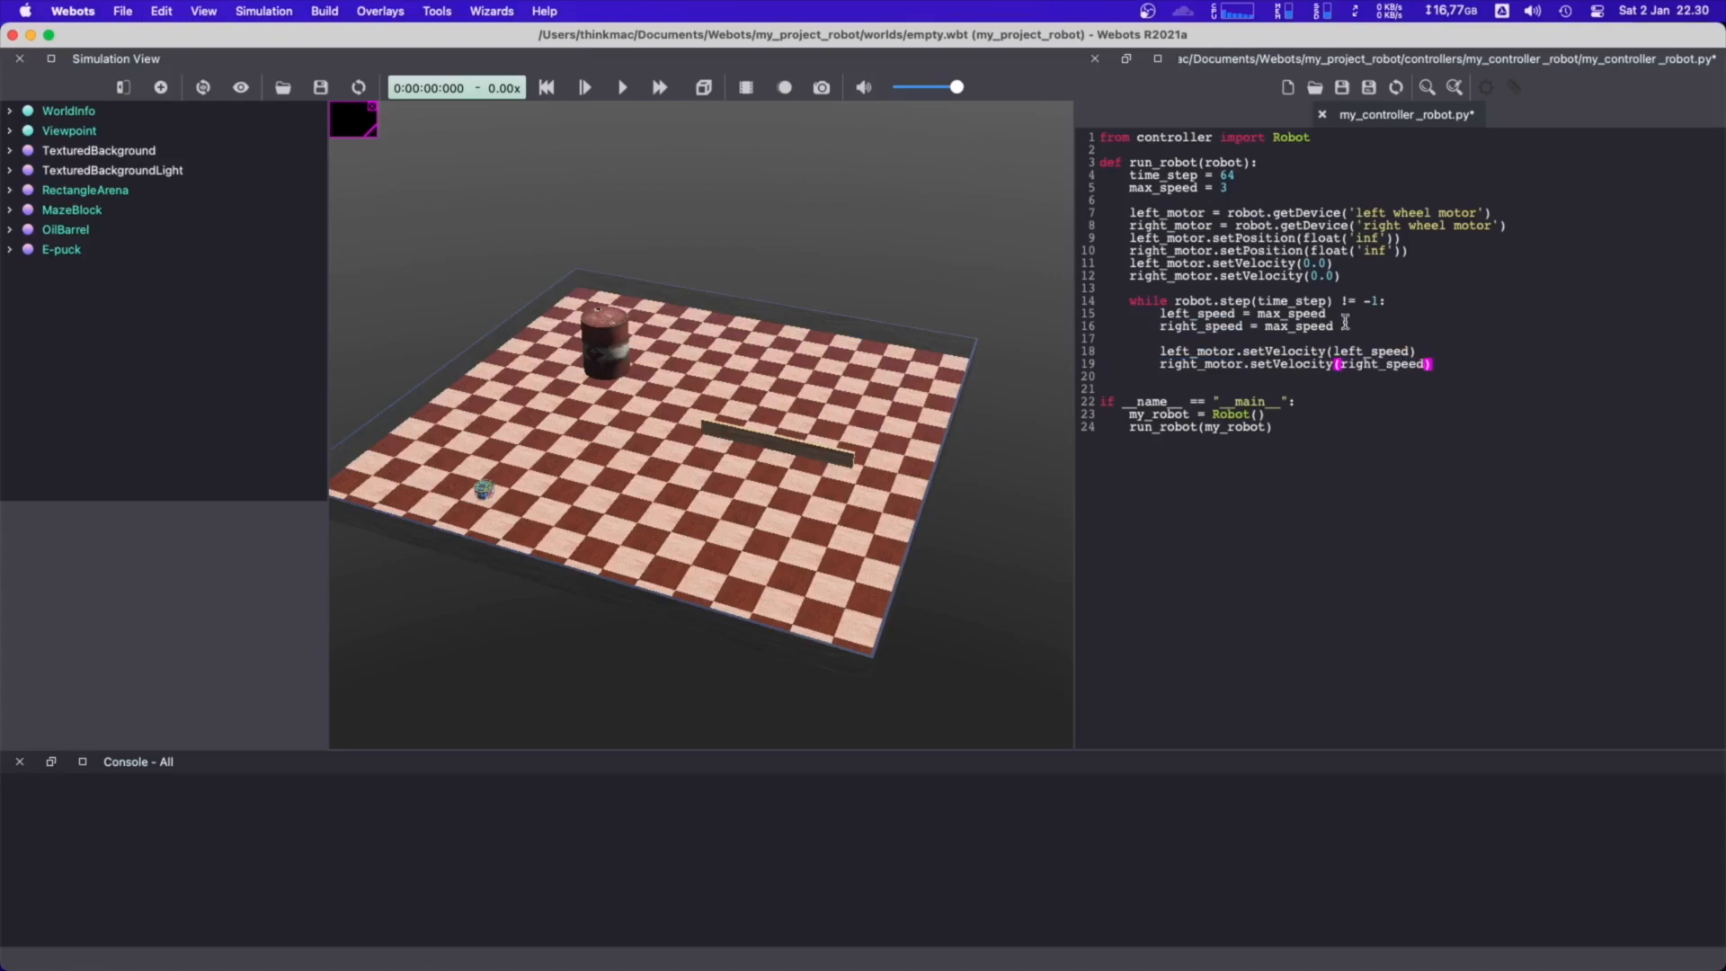
left_click(1344, 88)
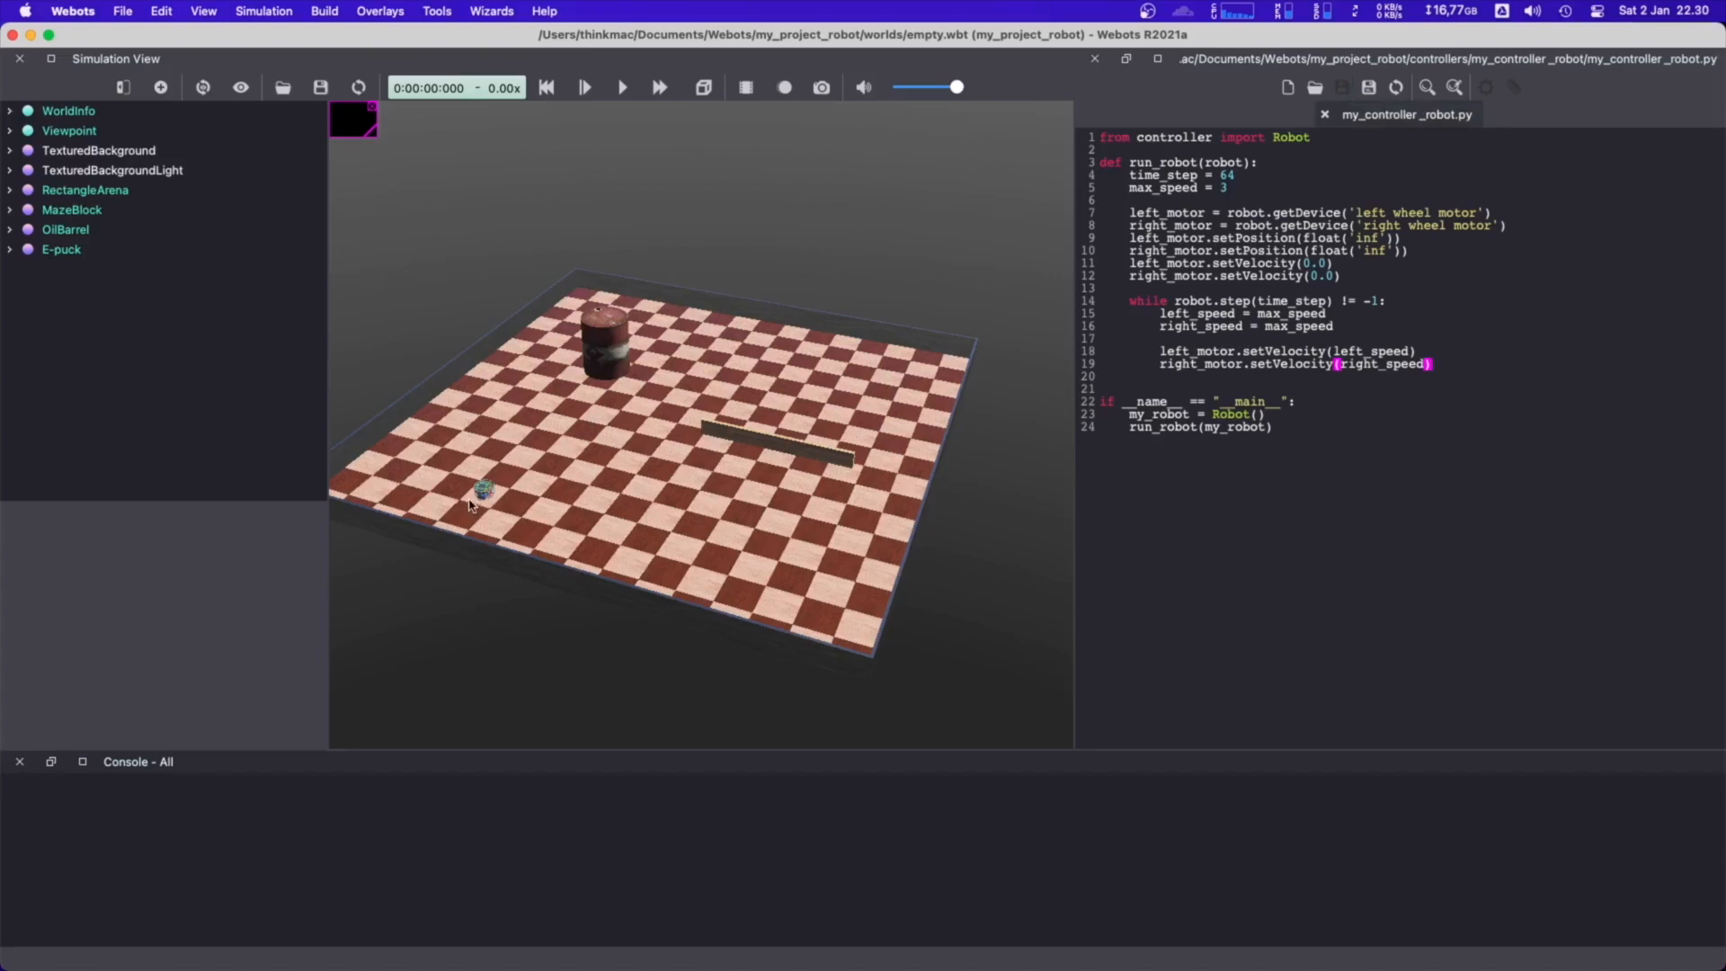
Assign my_controller_robot as the E-puck's controller and save the world
right_click_drag(540, 471, 580, 483)
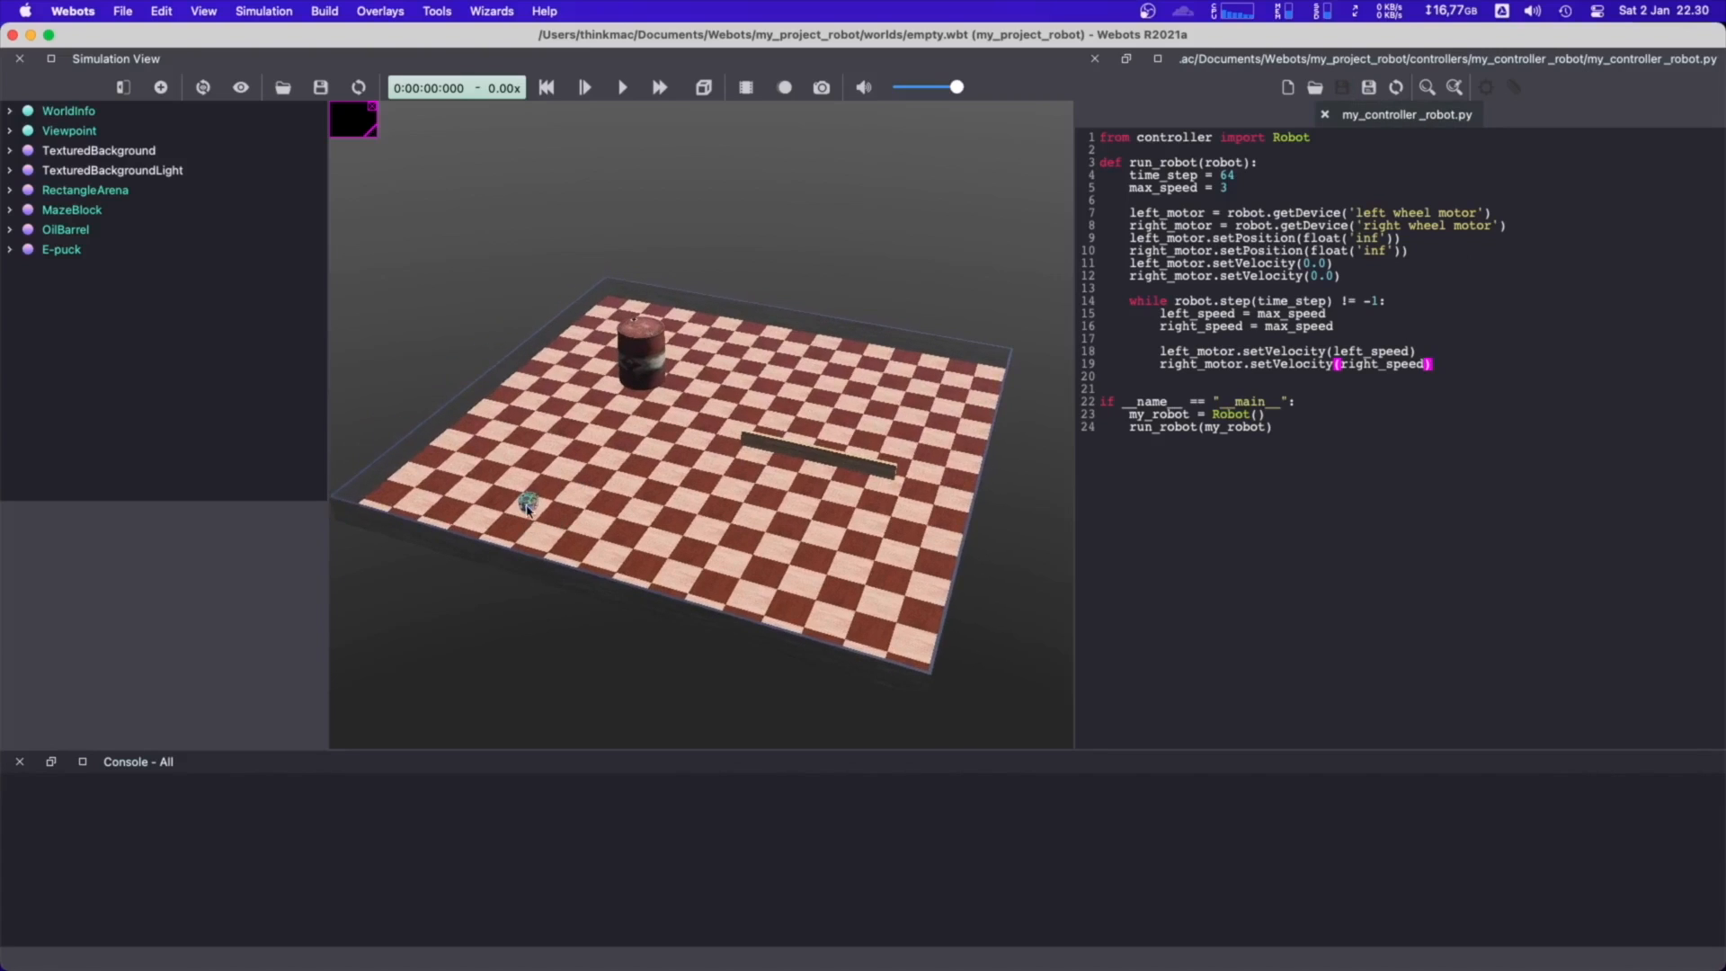
left_click(527, 506)
left_click(404, 359)
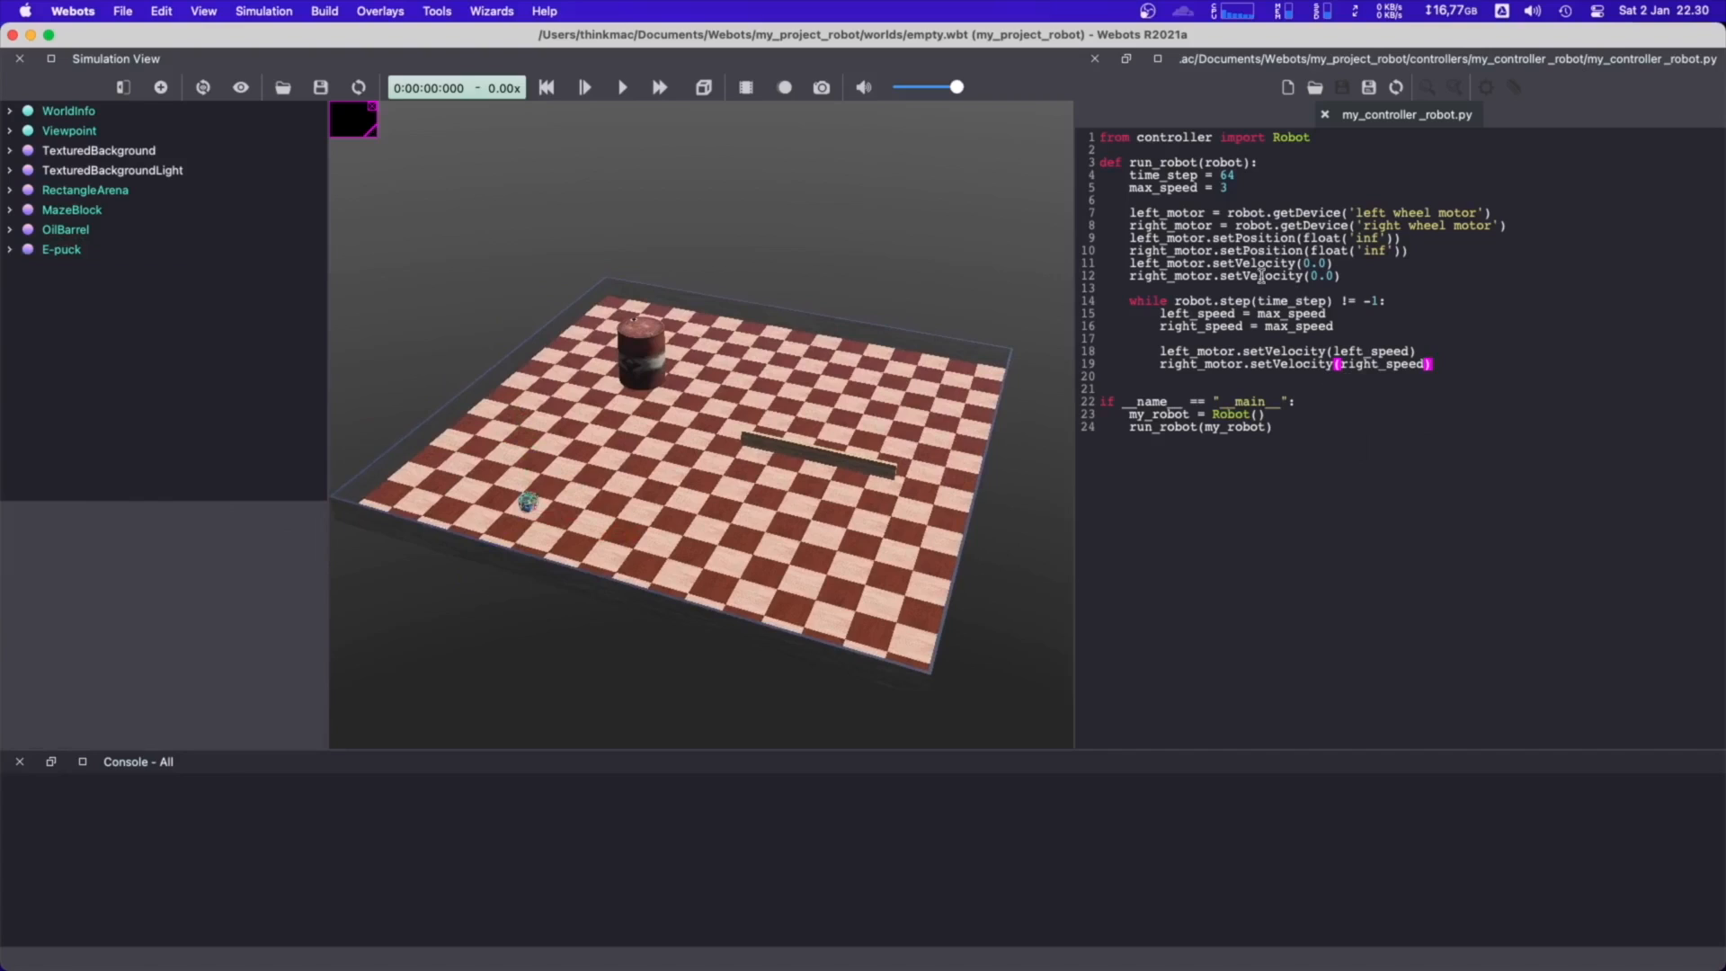
left_click(10, 253)
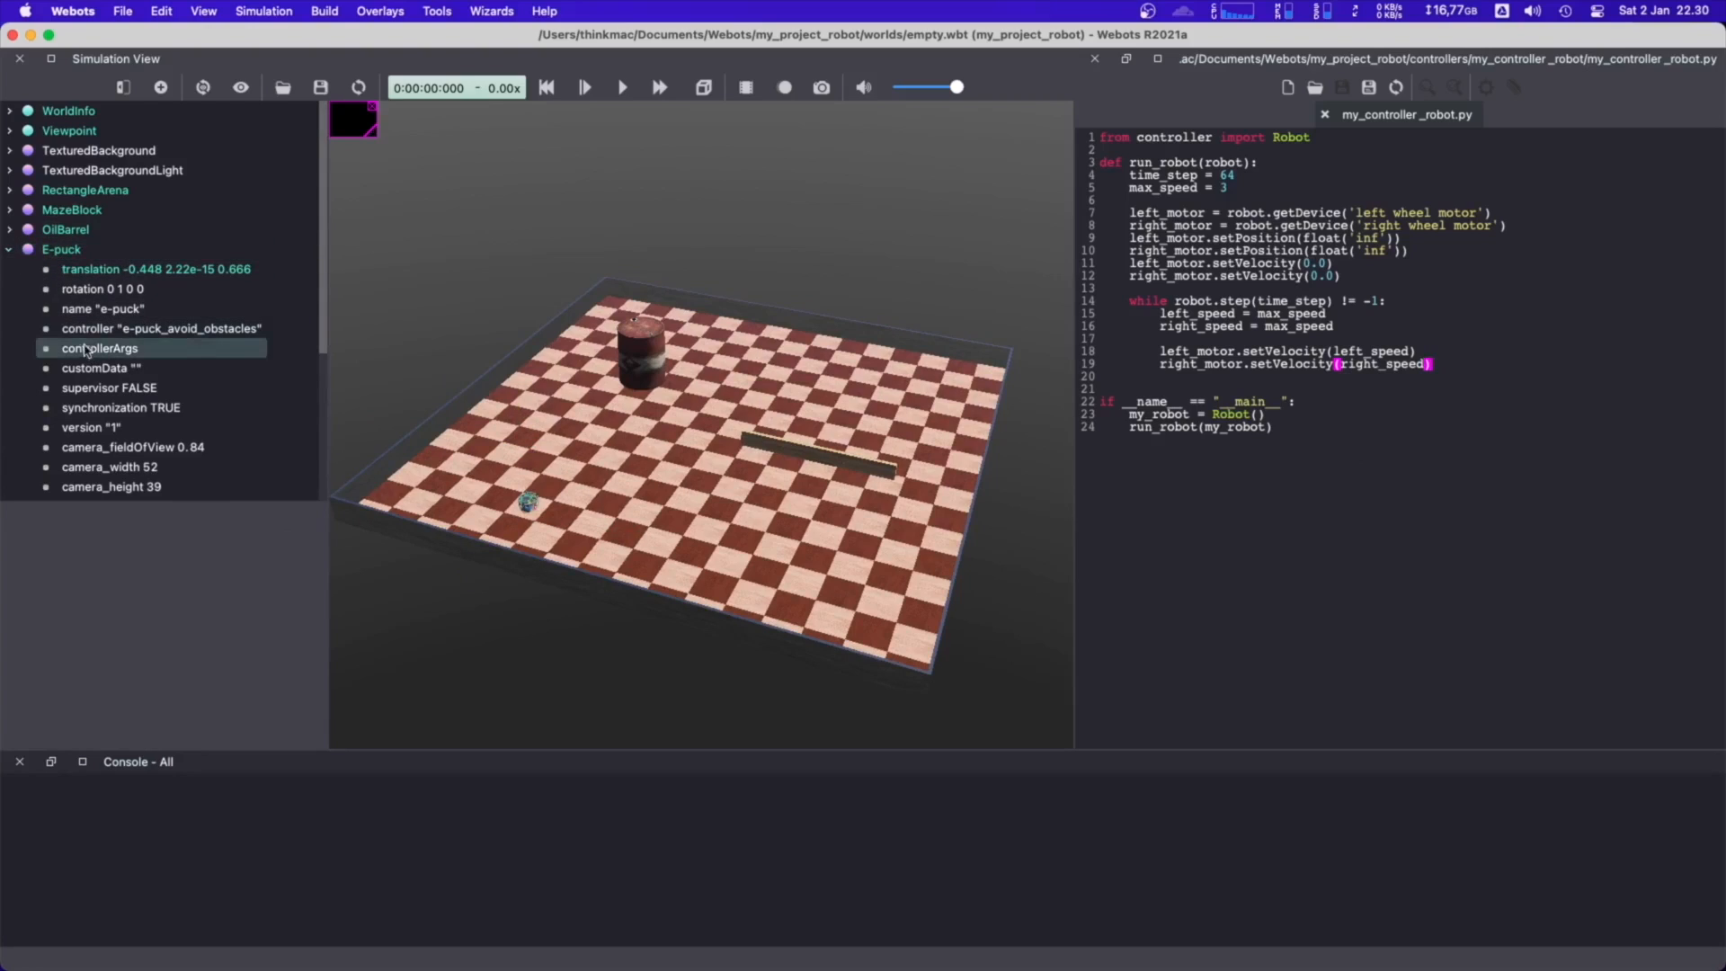
left_click(131, 333)
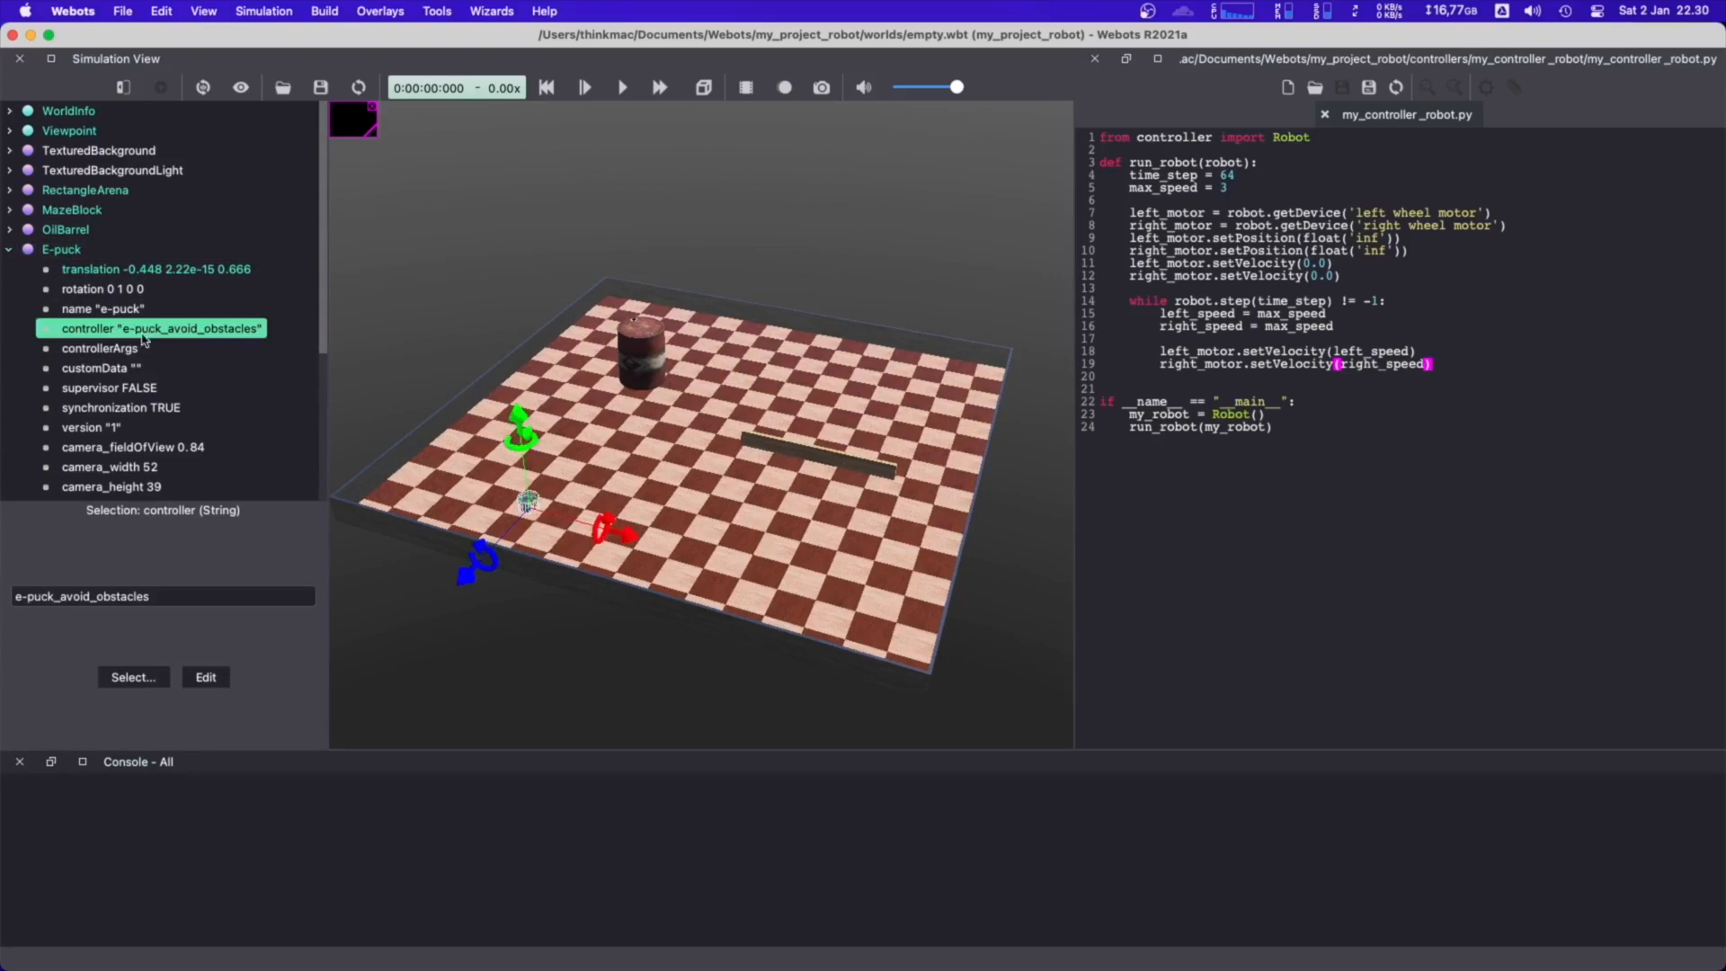
left_click(147, 677)
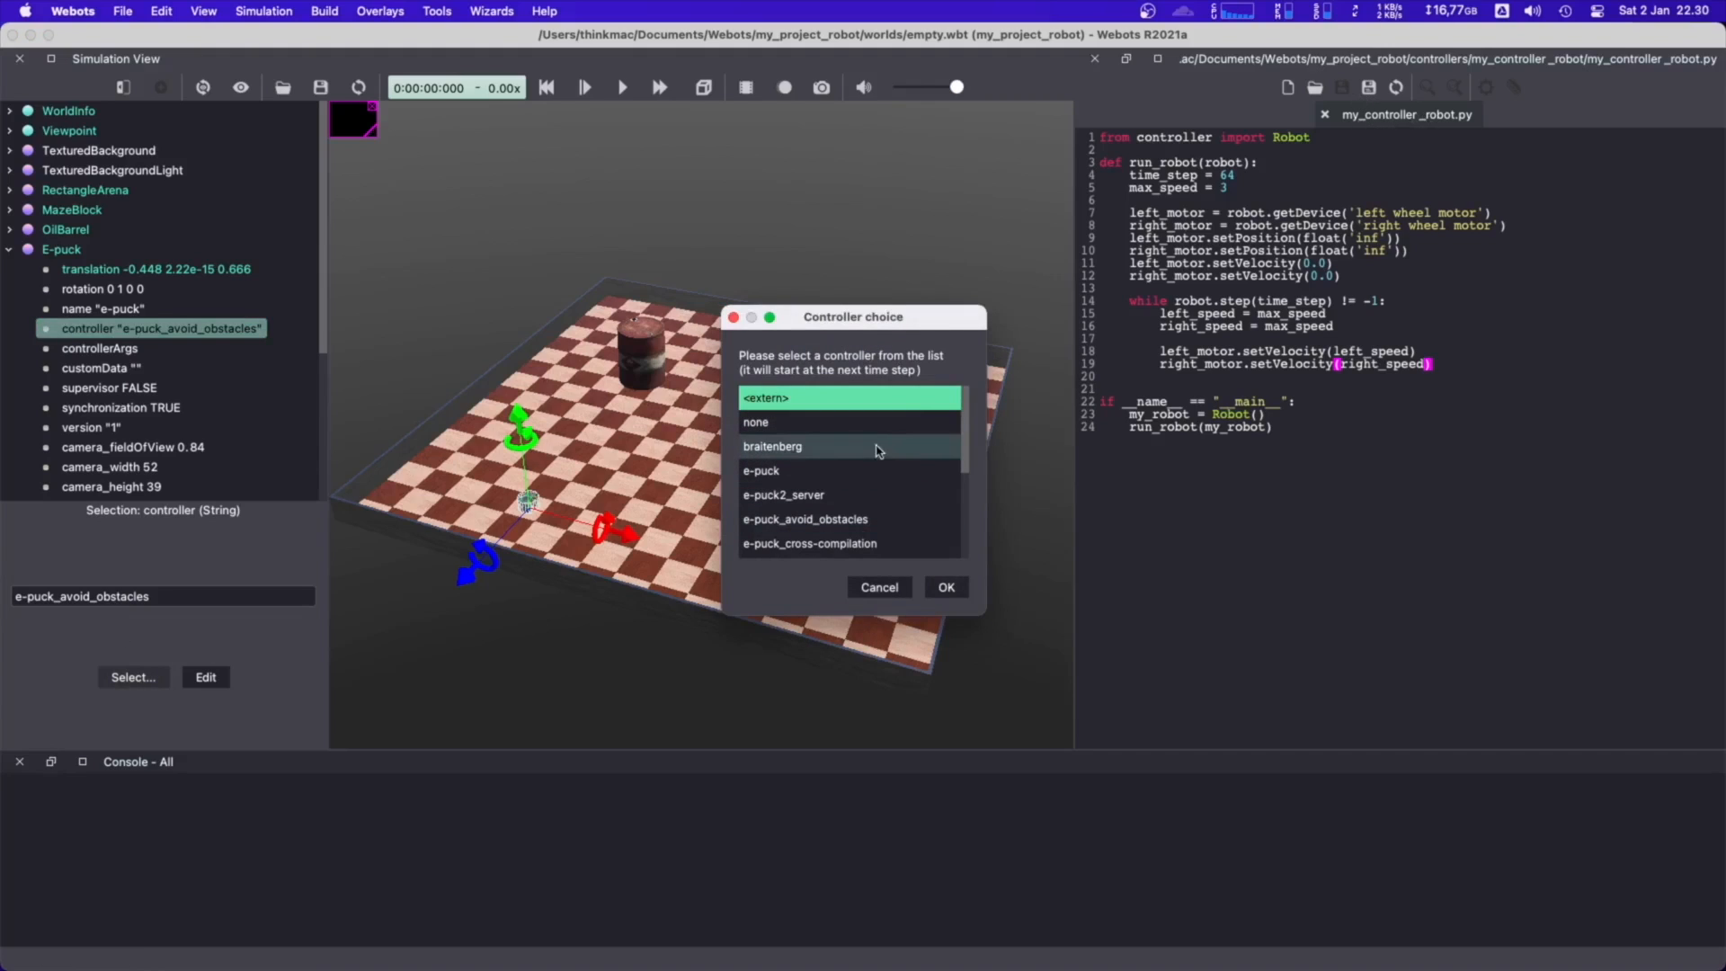
scroll(839, 446, "down", 1)
scroll(839, 446, "down", 2)
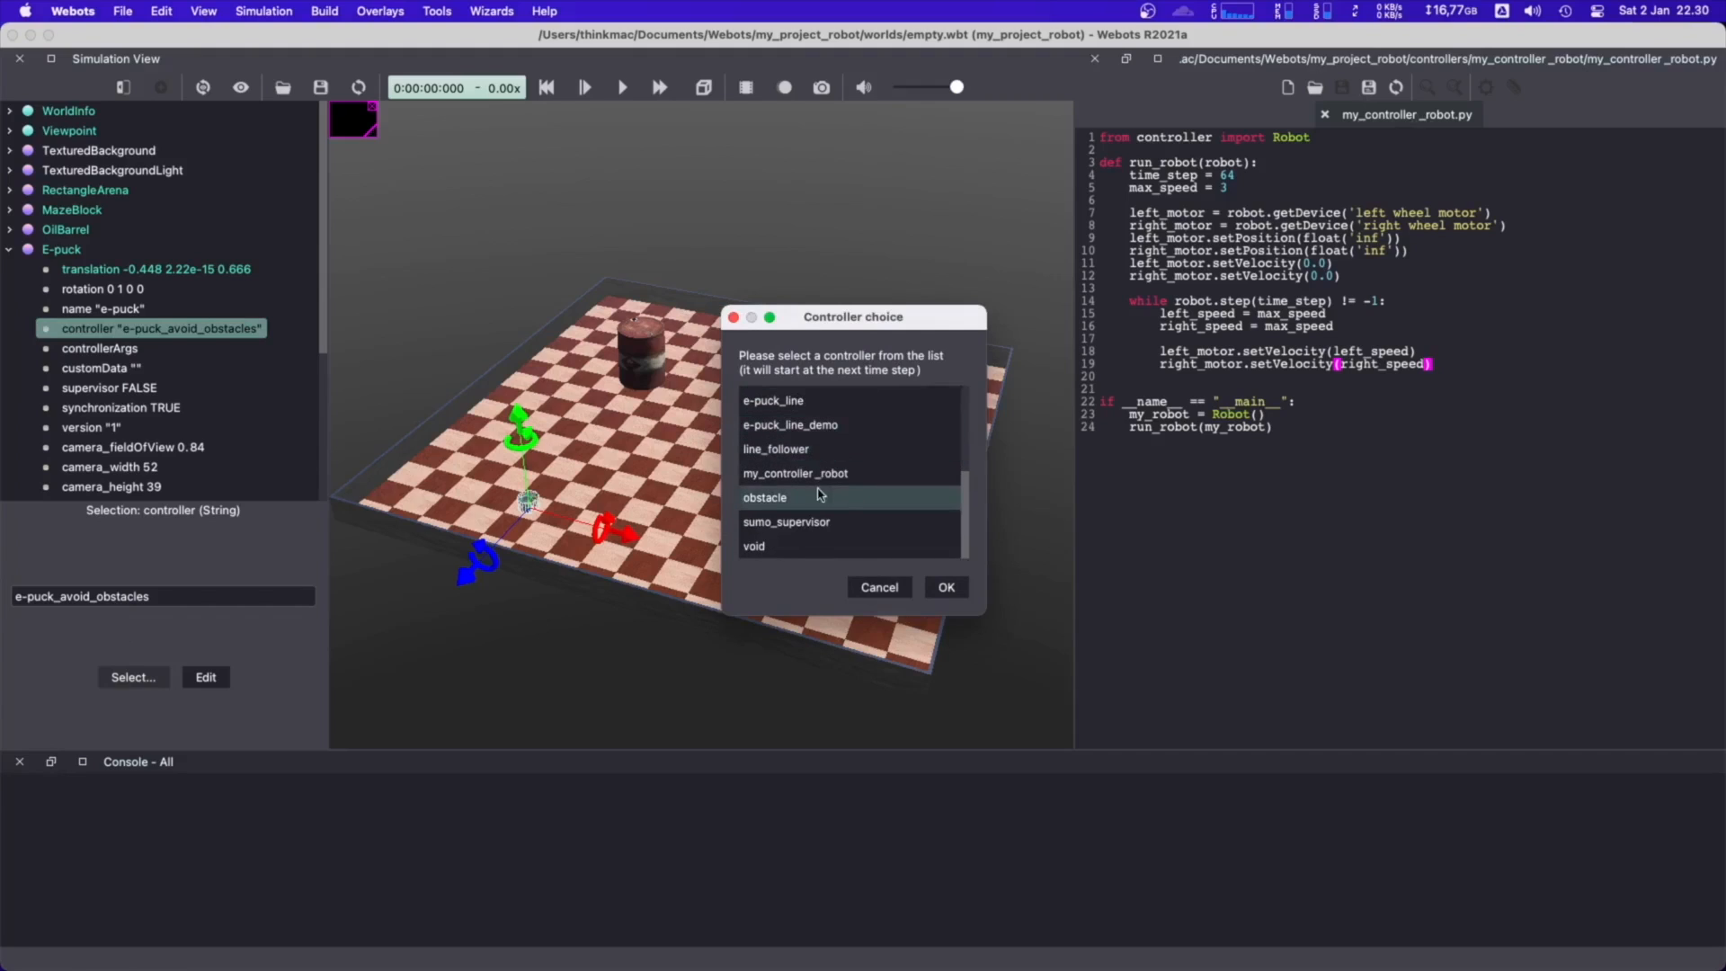
left_click(810, 474)
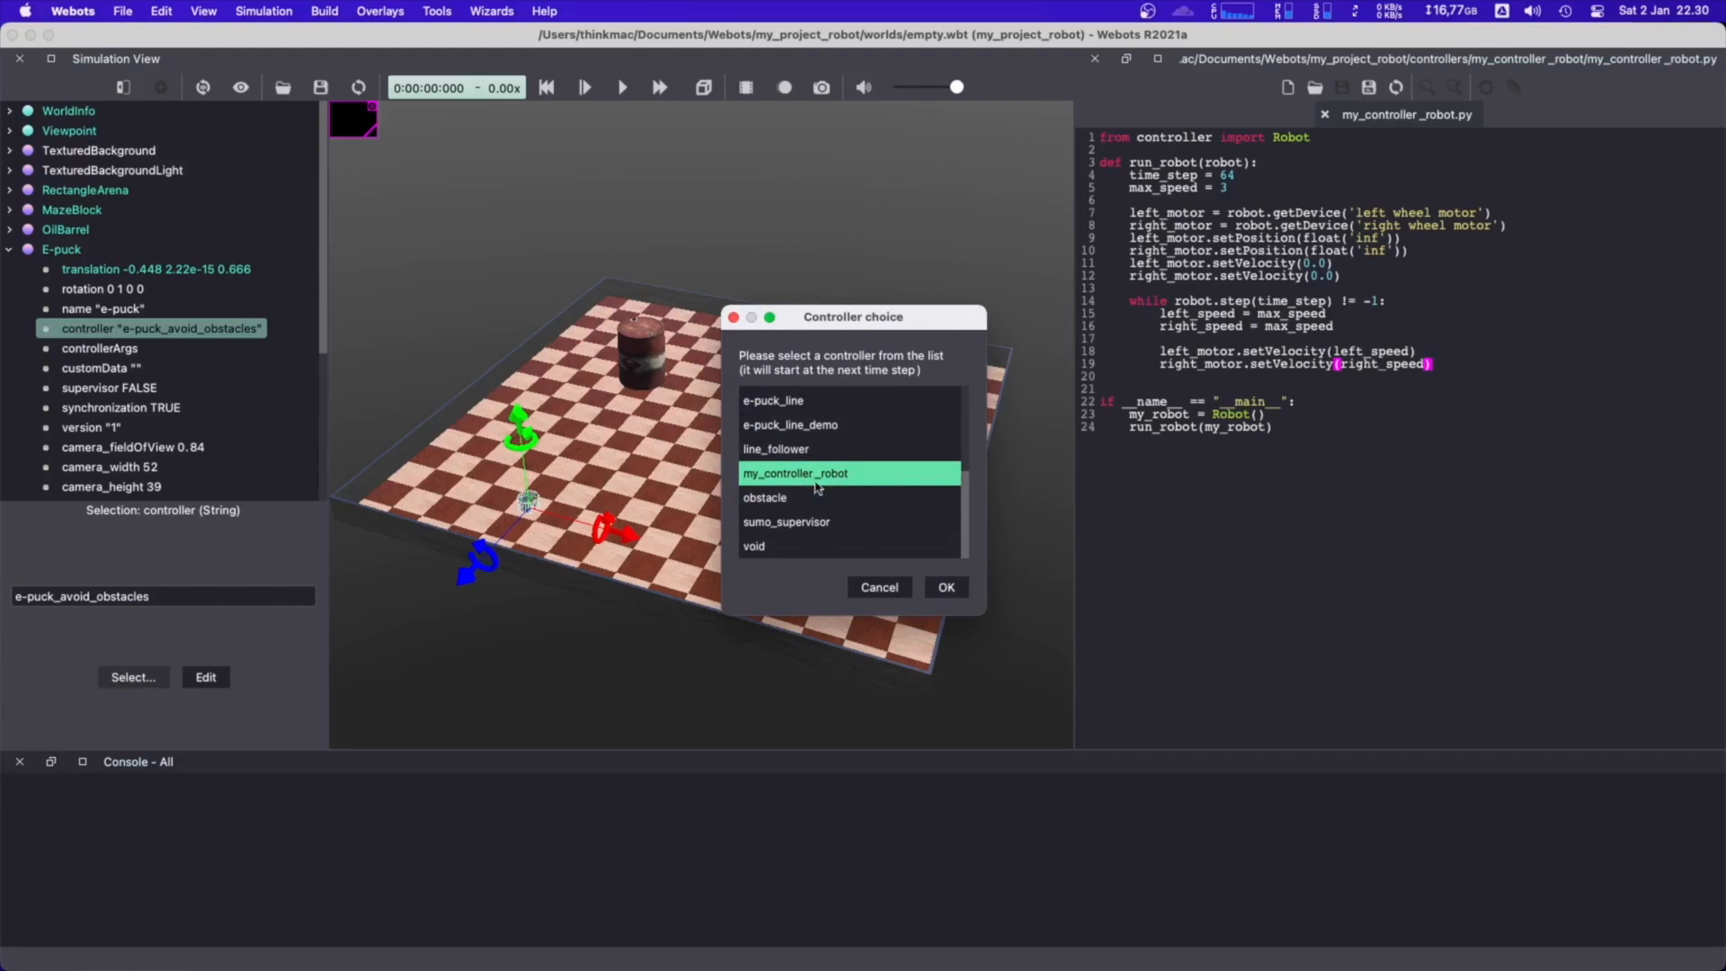
left_click(940, 587)
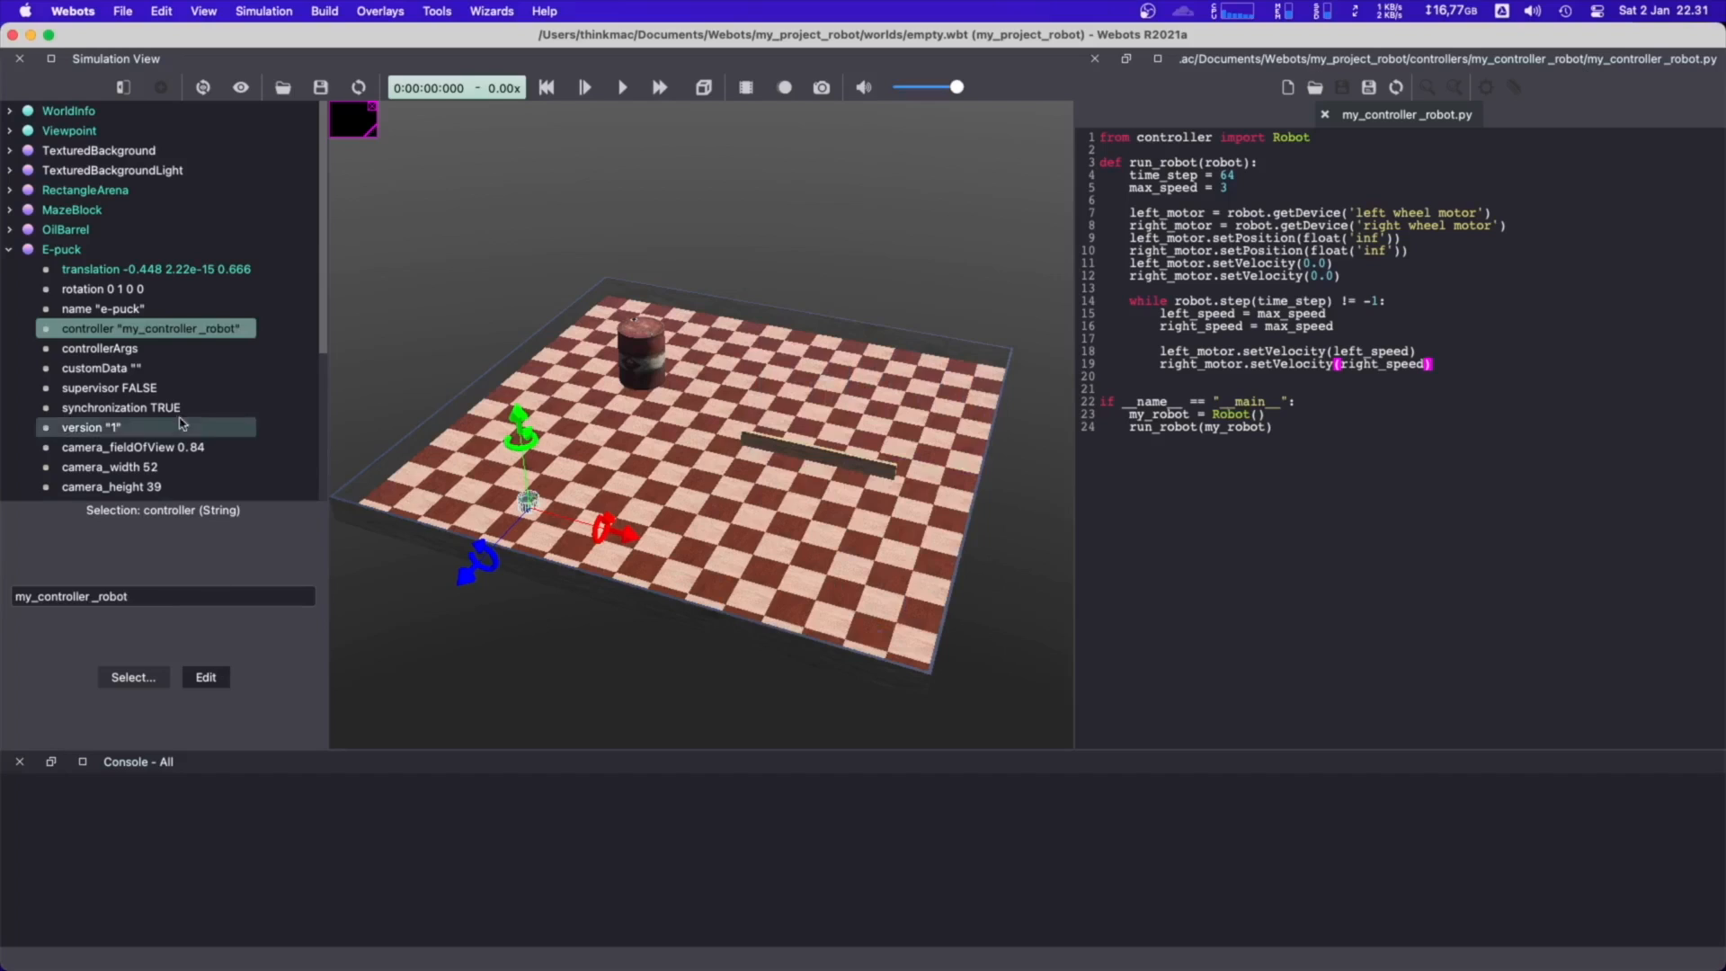
left_click(445, 325)
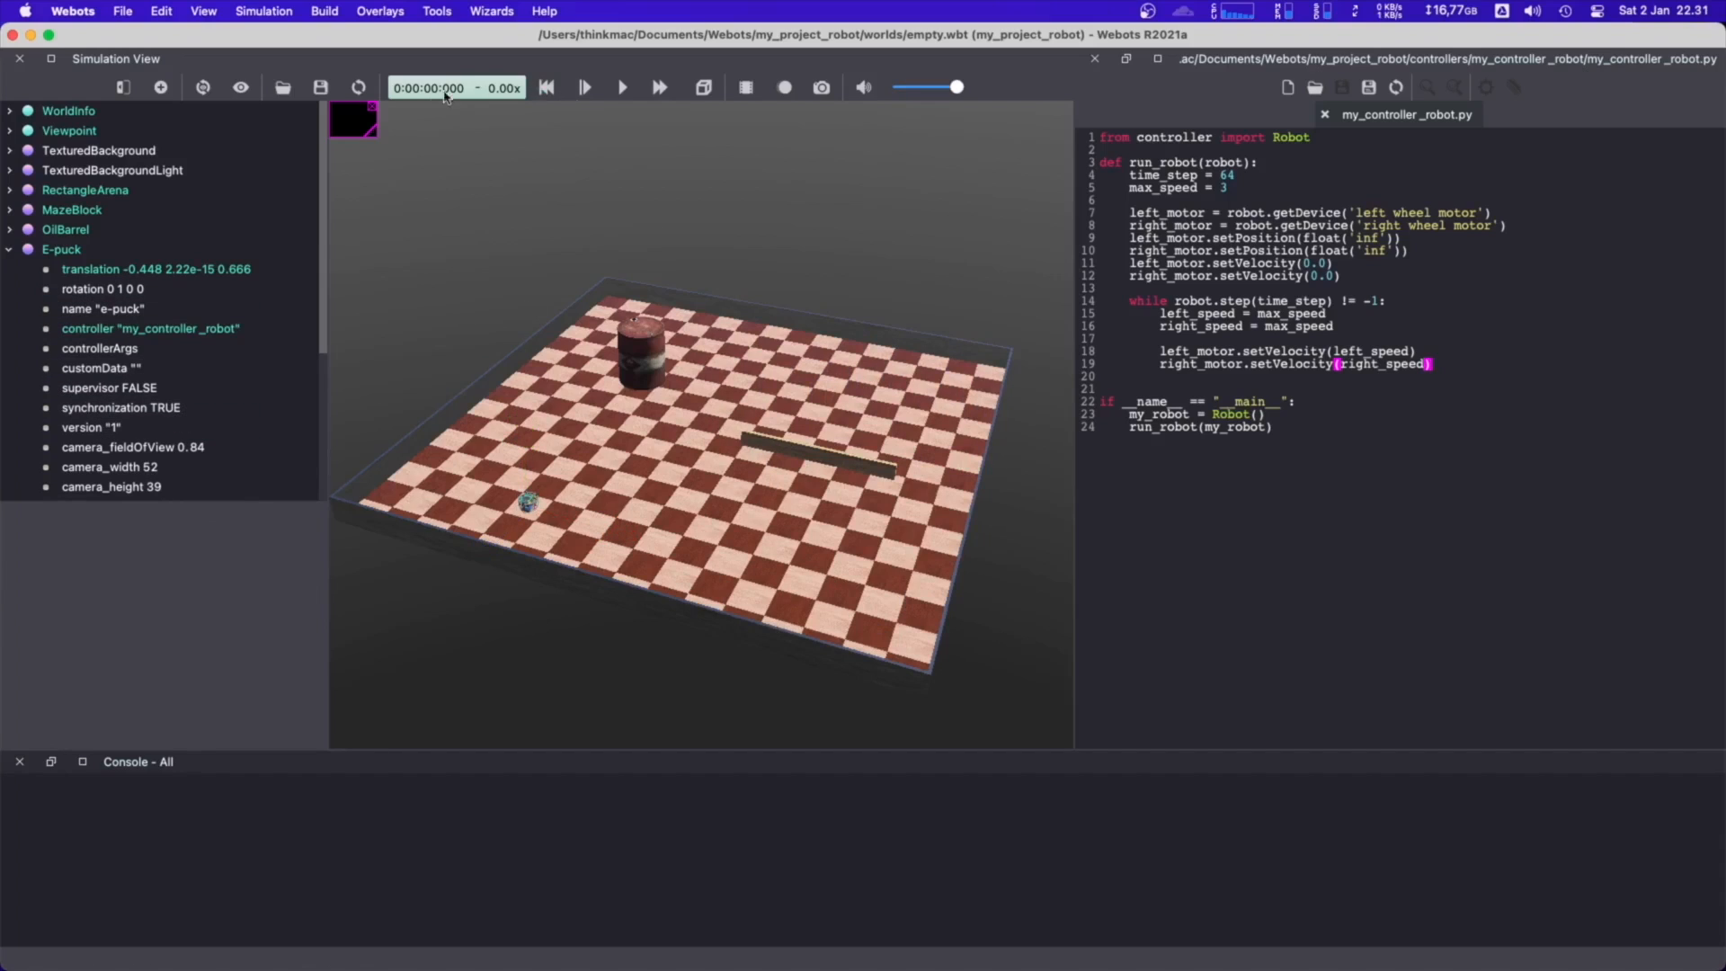
left_click(319, 90)
Run the simulation and move the driving E-puck across the arena floor to about x -0.107, z 0.535
left_click(623, 90)
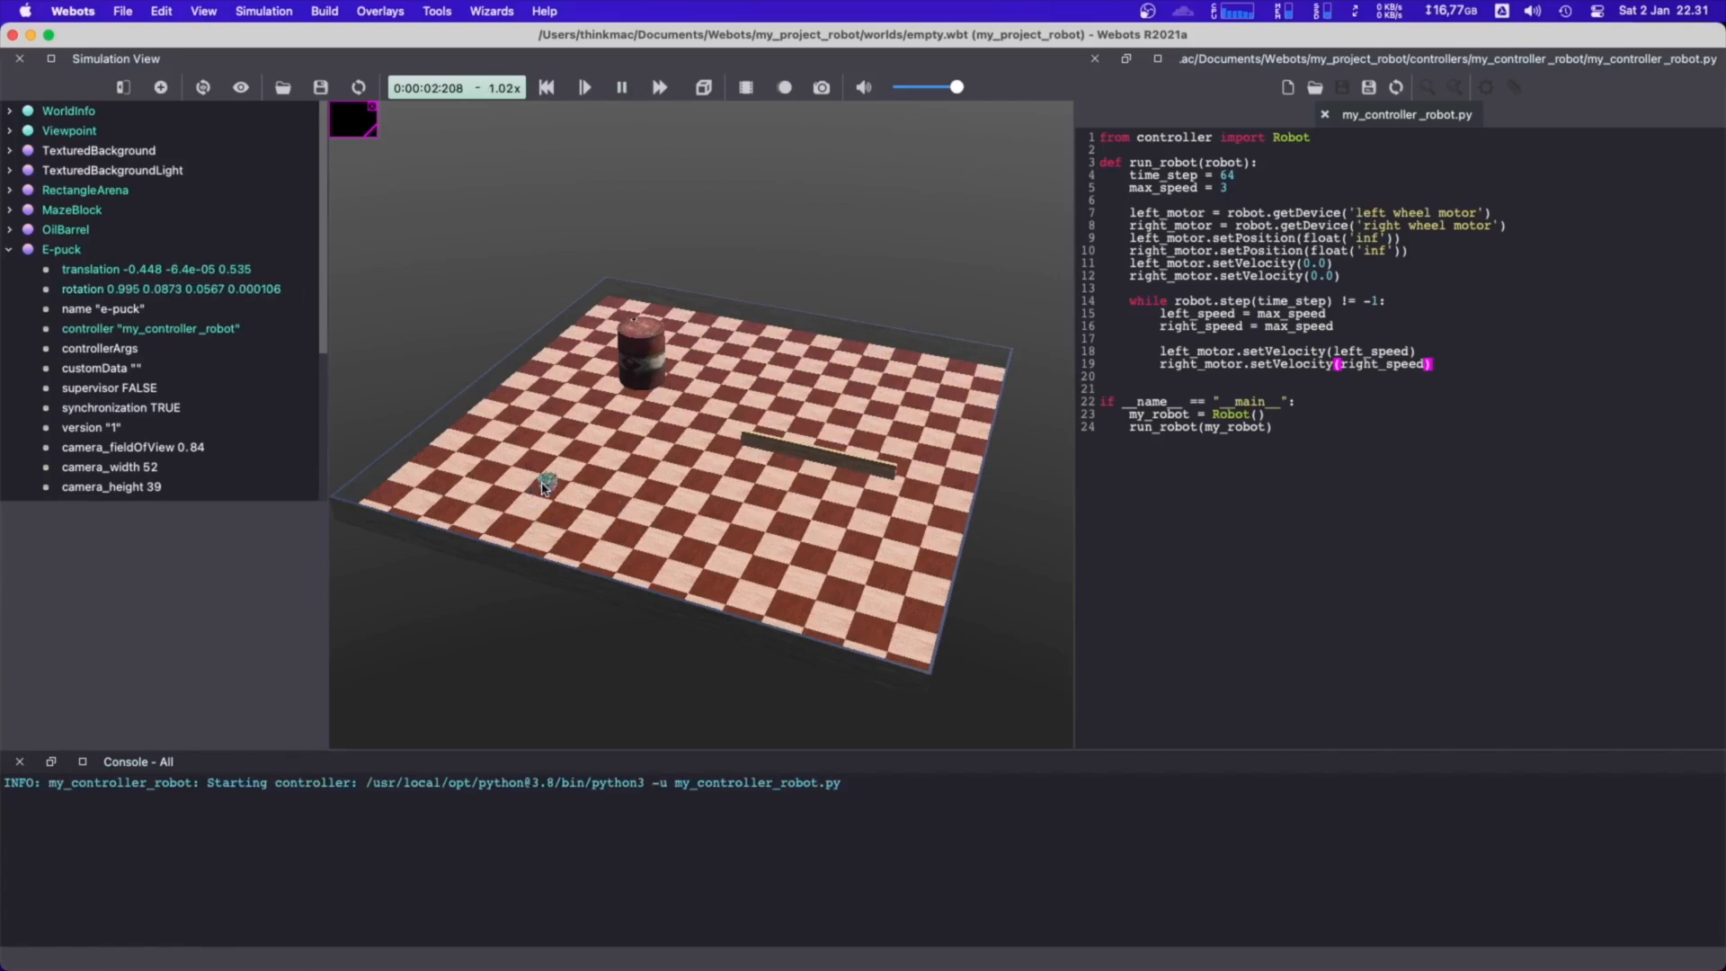
scroll(551, 486, "up", 4)
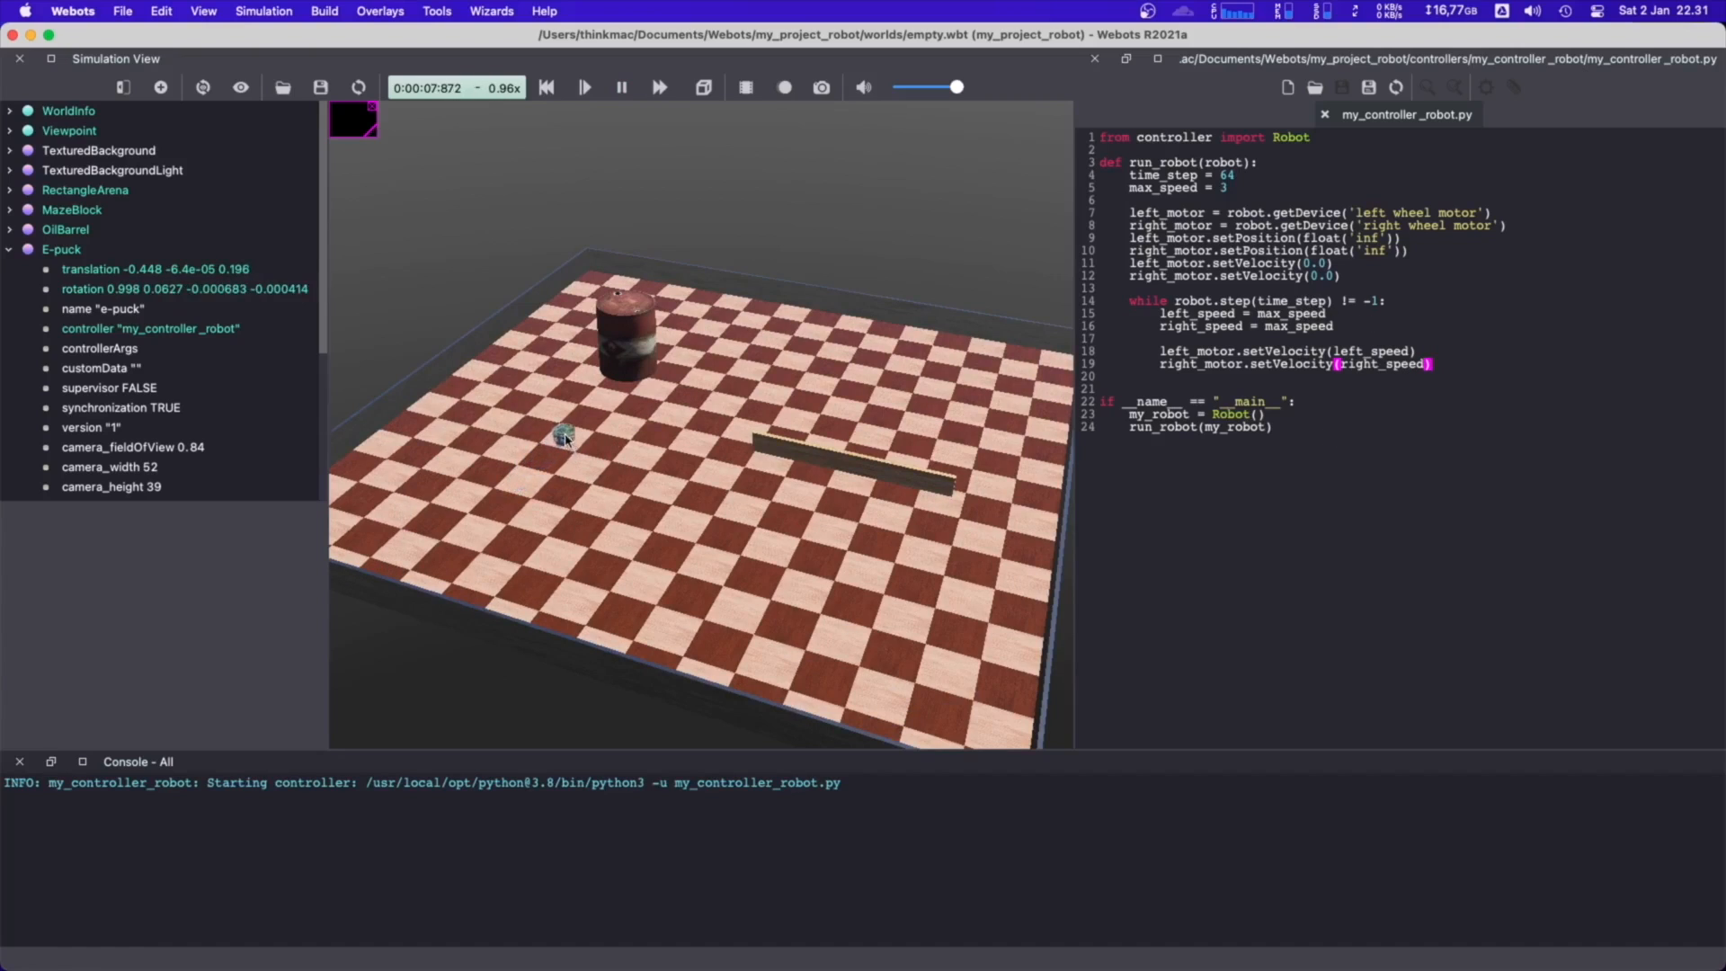
left_click(602, 511)
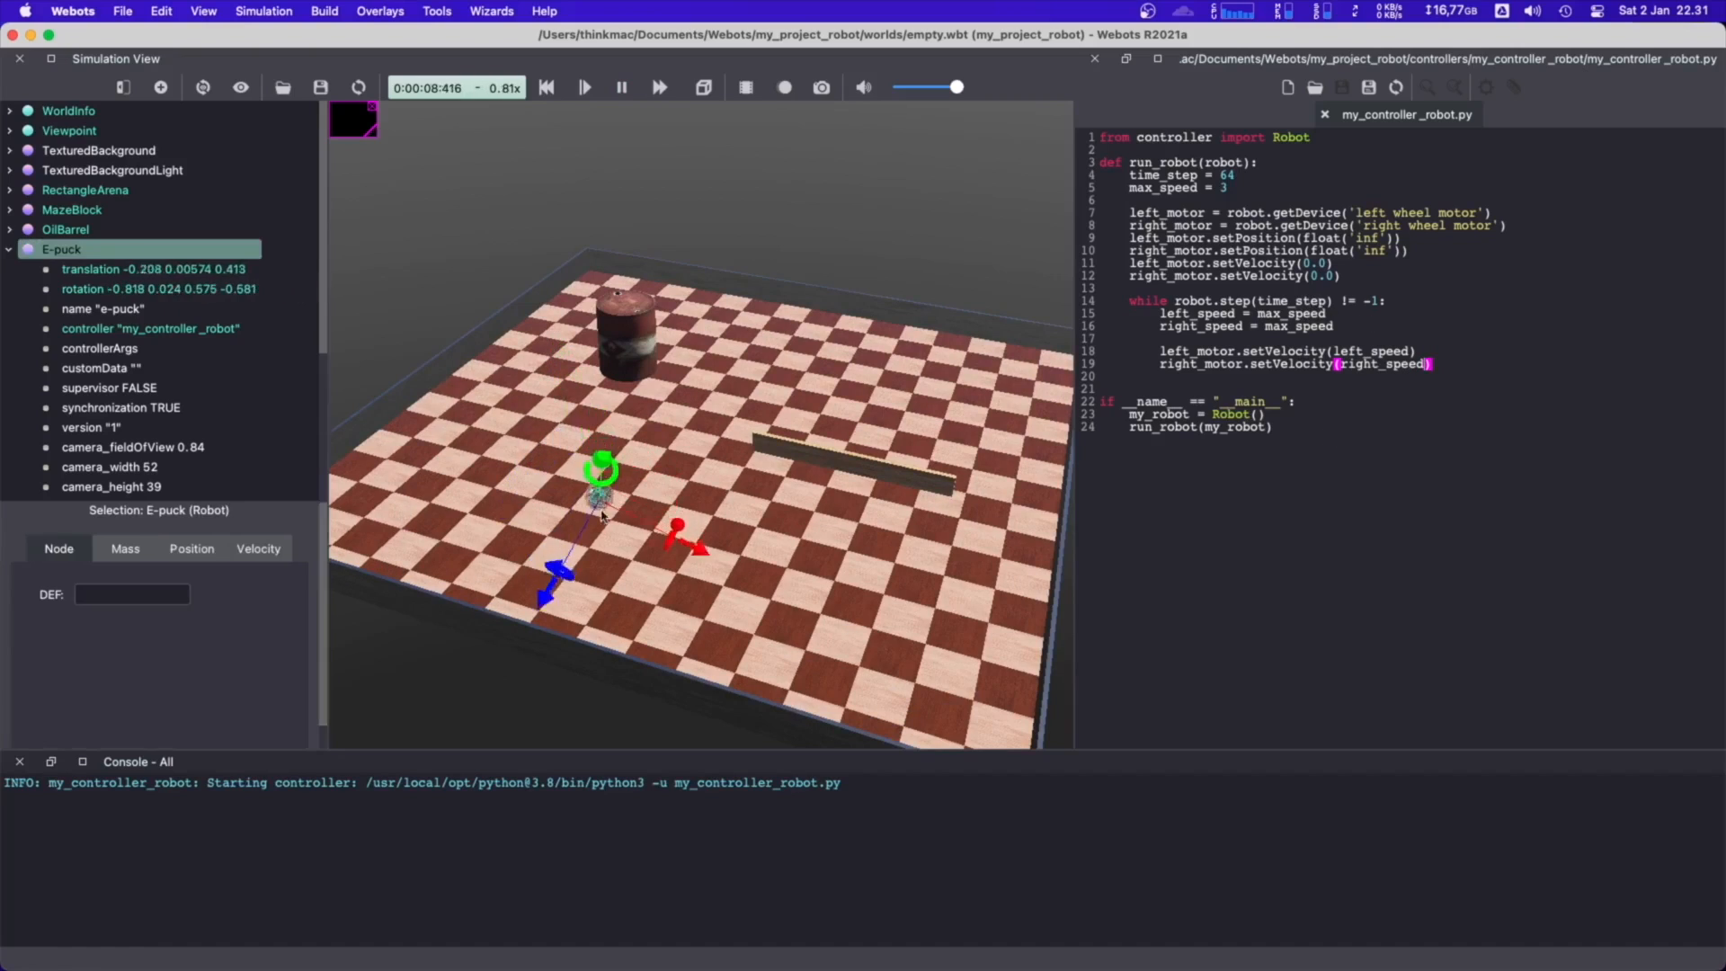
left_click(455, 270)
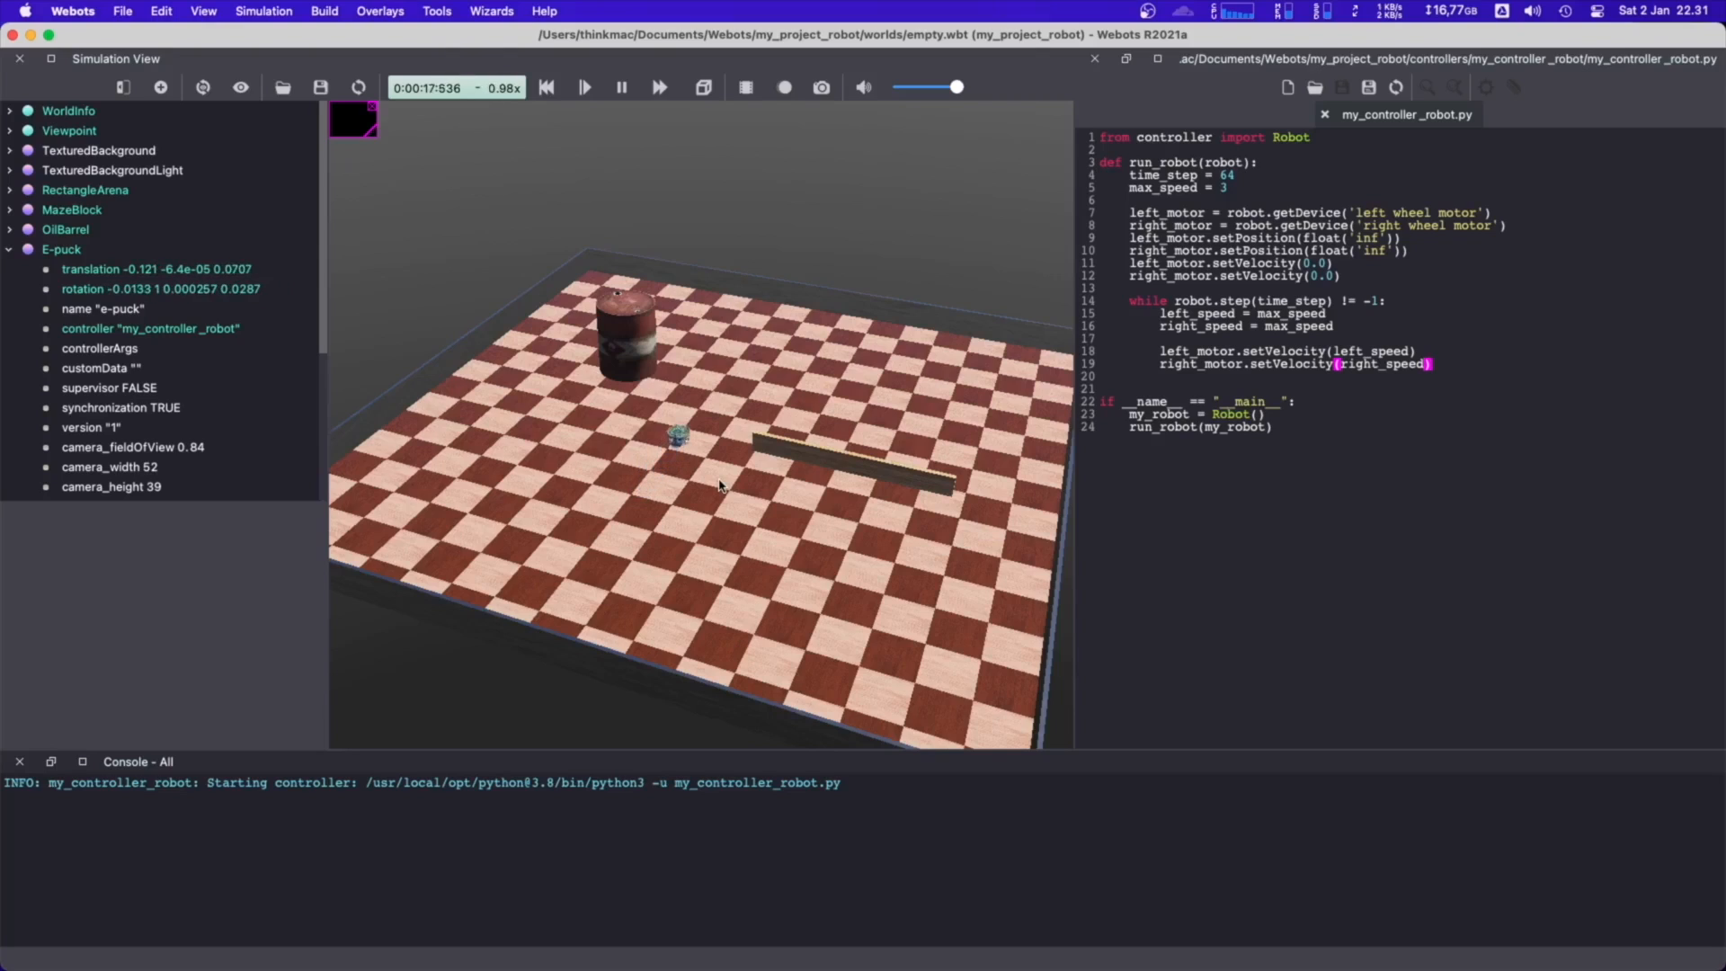
Watch the E-puck drive between the oil barrel and the maze block and pause the simulation
right_click_drag(749, 407, 728, 398)
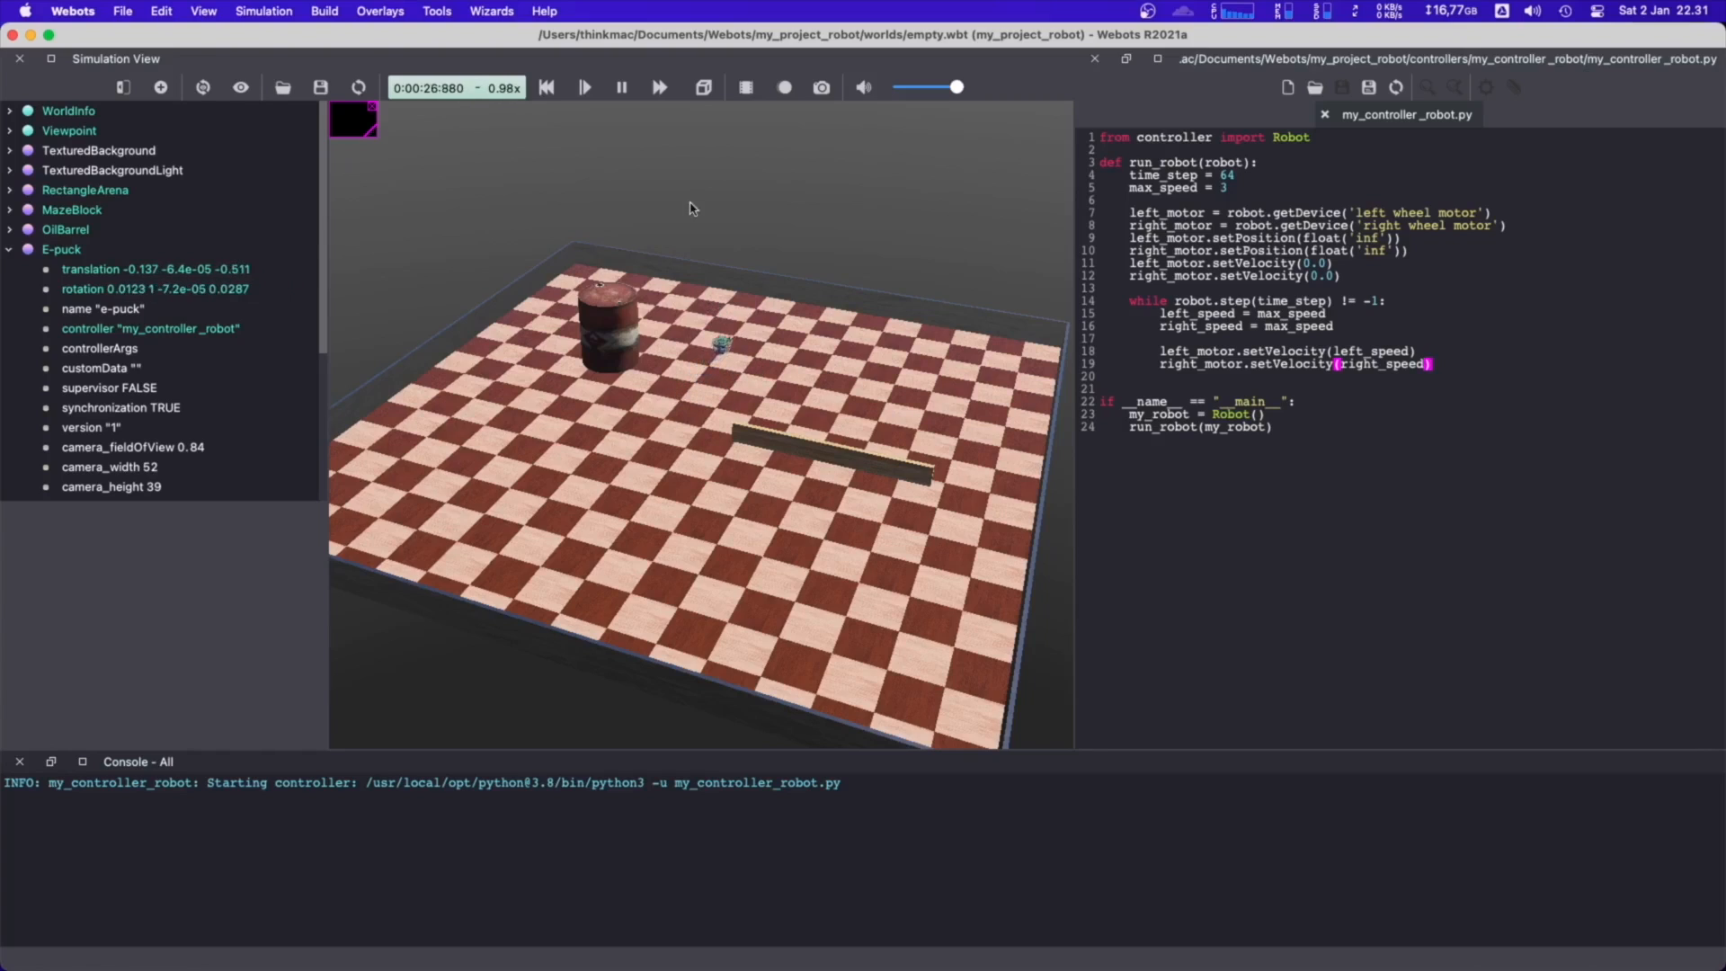
left_click(620, 90)
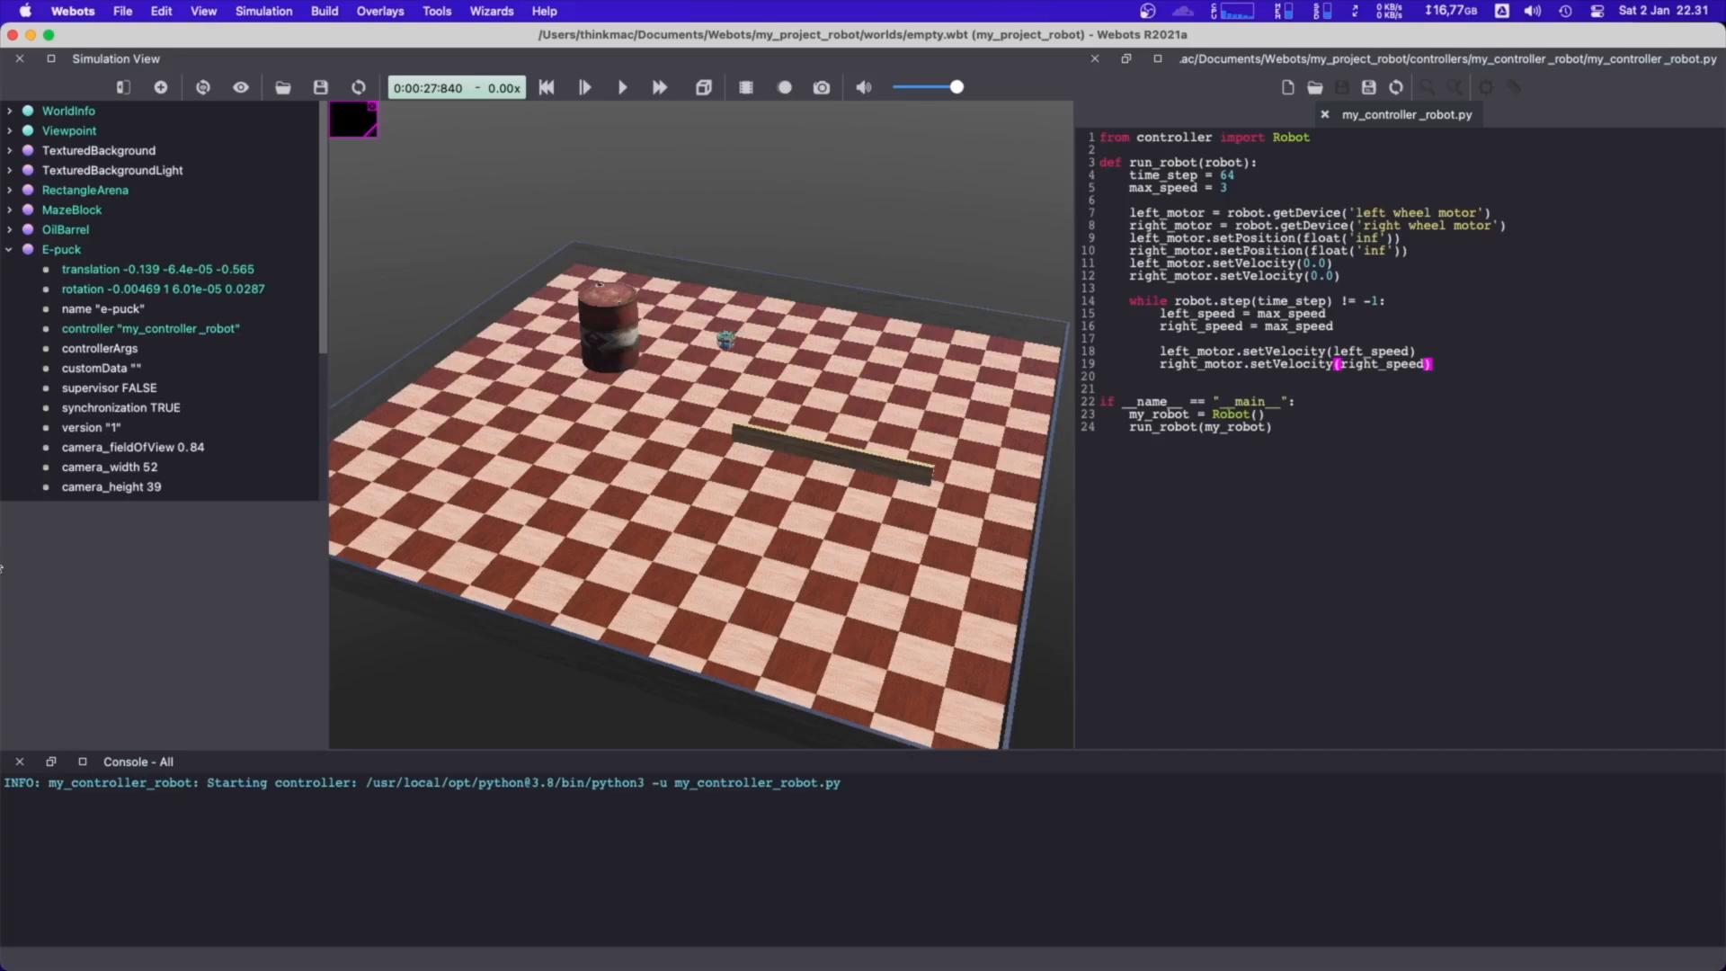
key("ctrl+Up")
key("ctrl+Up")
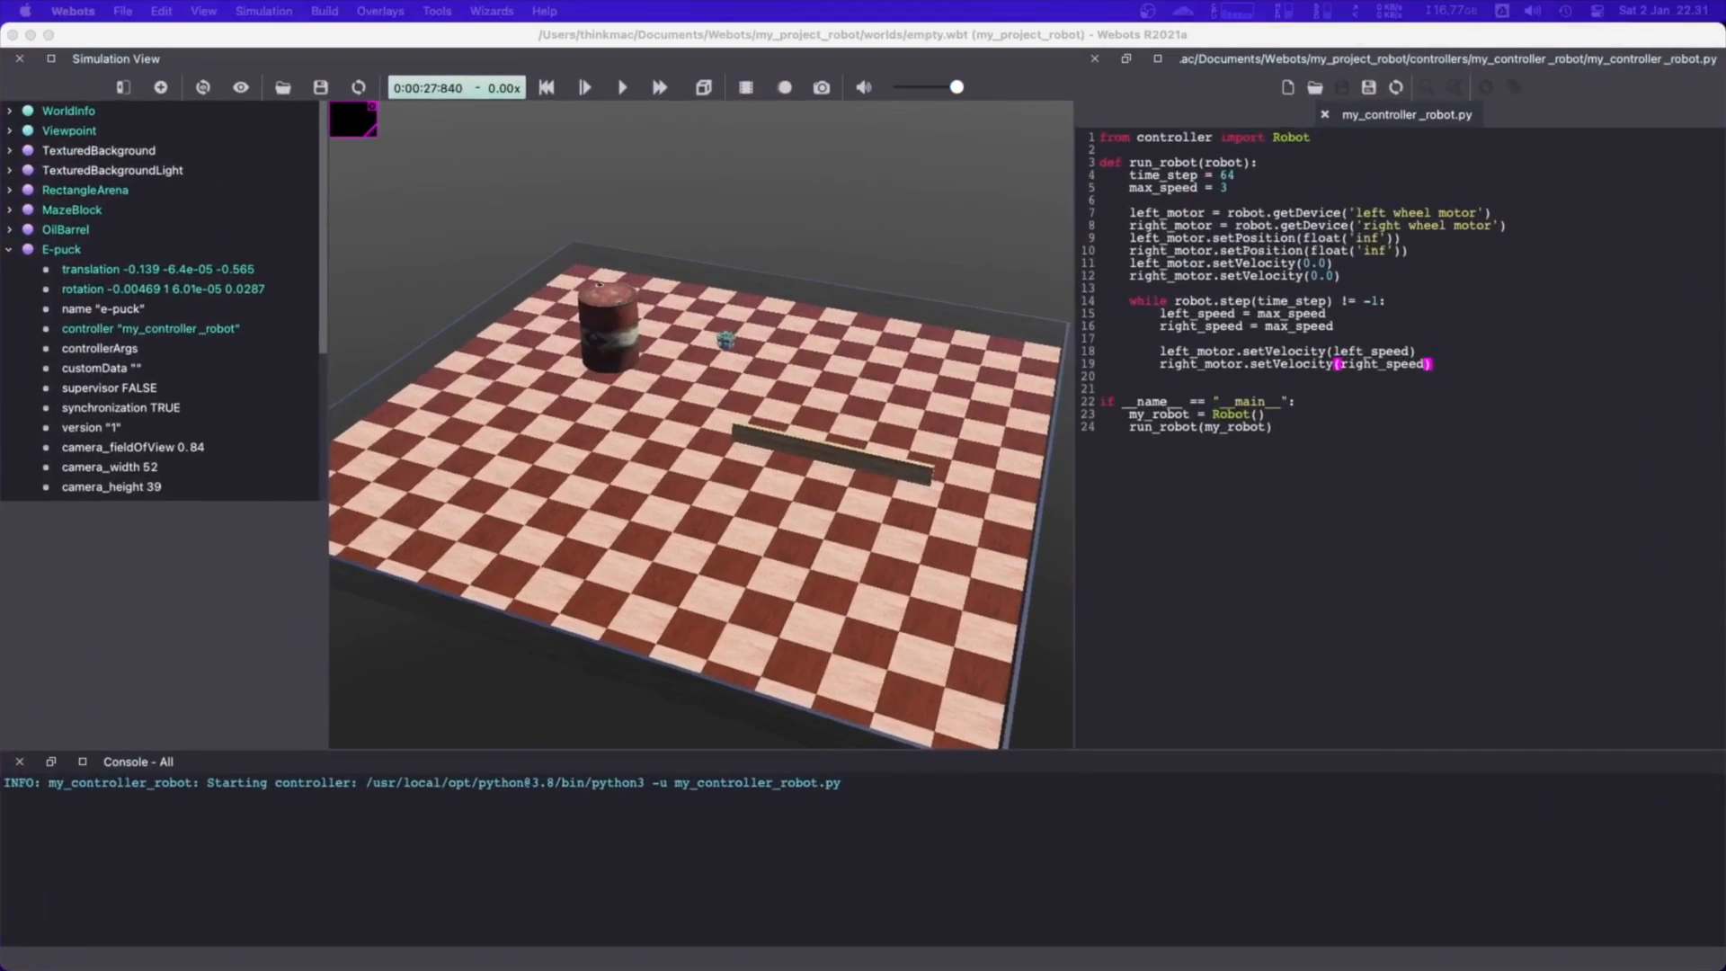